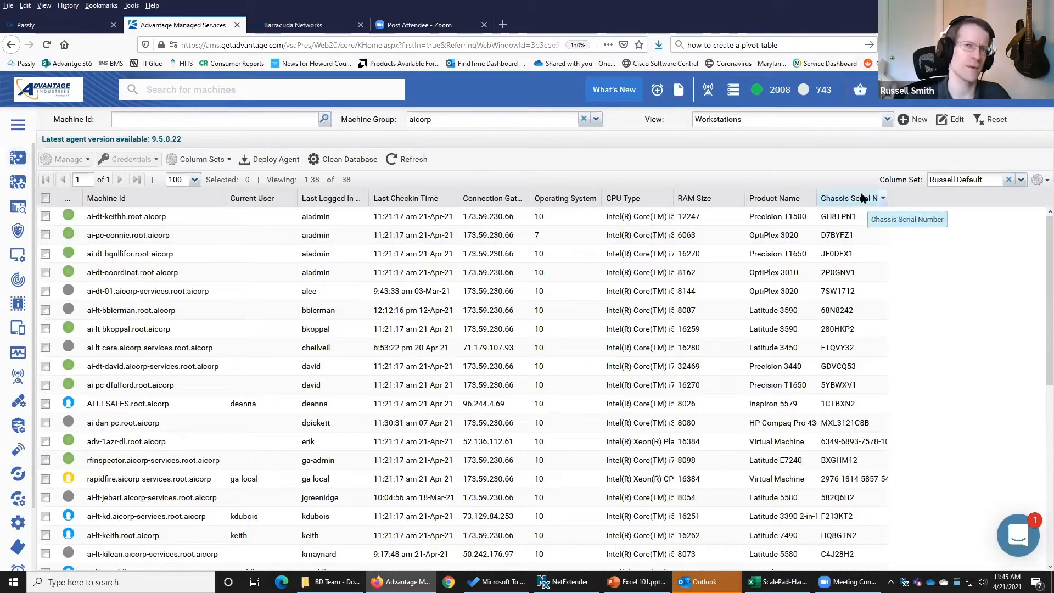
Step: Export all machines in the agent list to ExportManageAgentList.csv and open the file in Excel
left_click(1039, 180)
mouse_move(1016, 198)
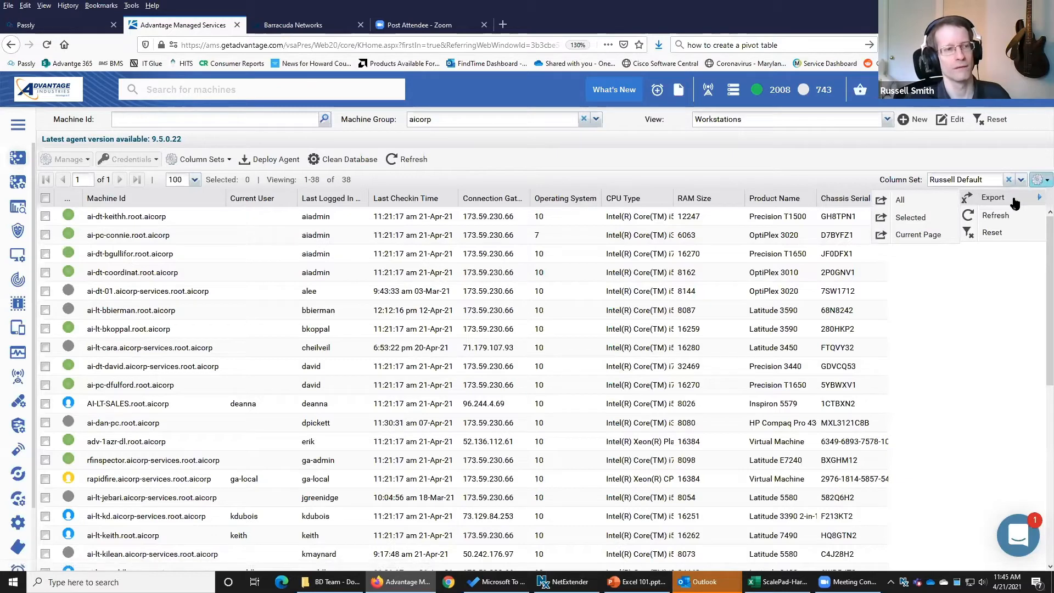
left_click(914, 201)
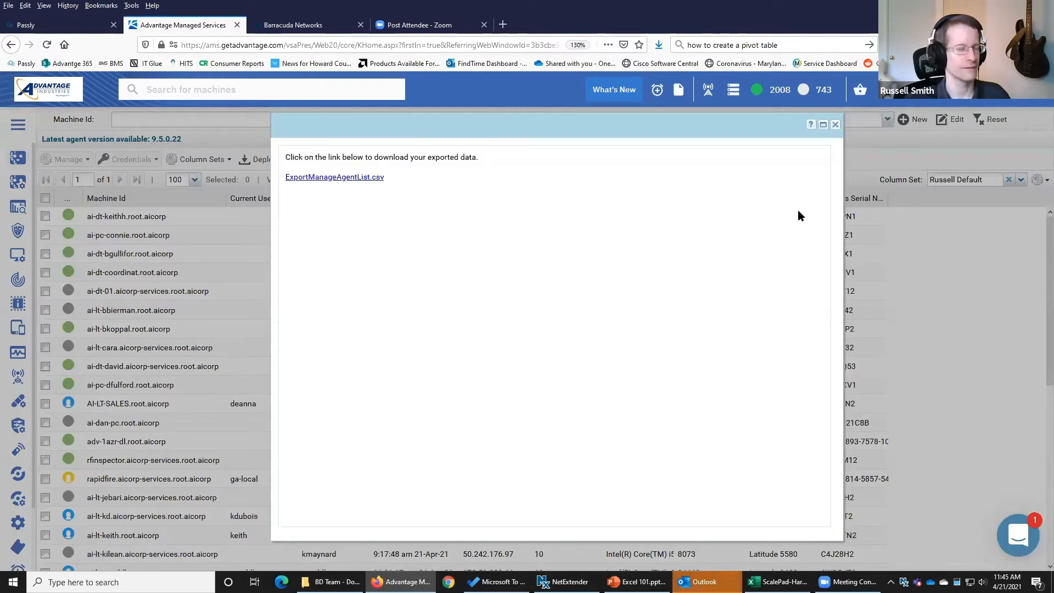
left_click(318, 180)
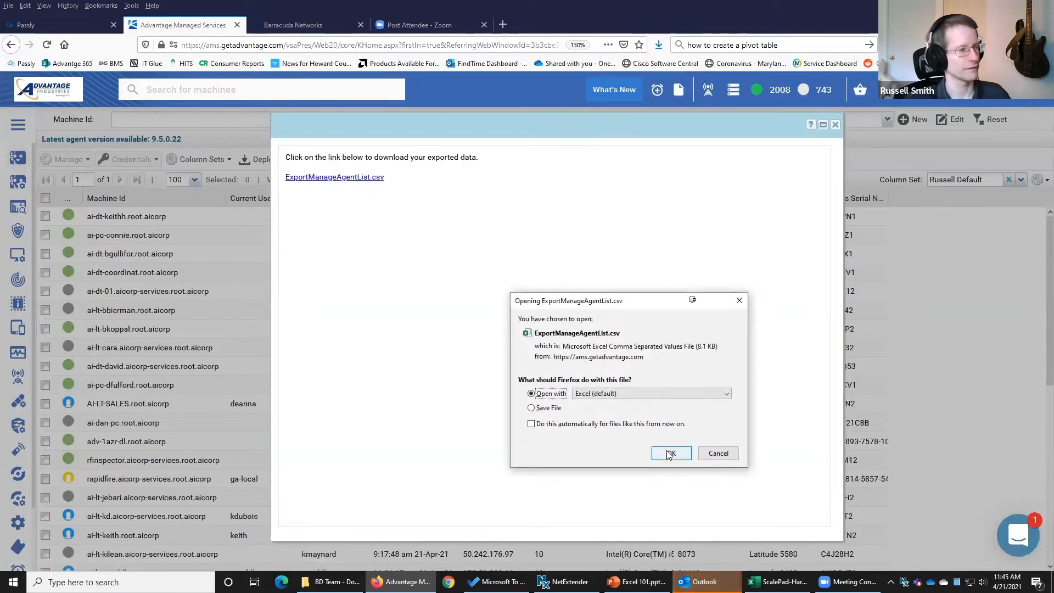
left_click(669, 454)
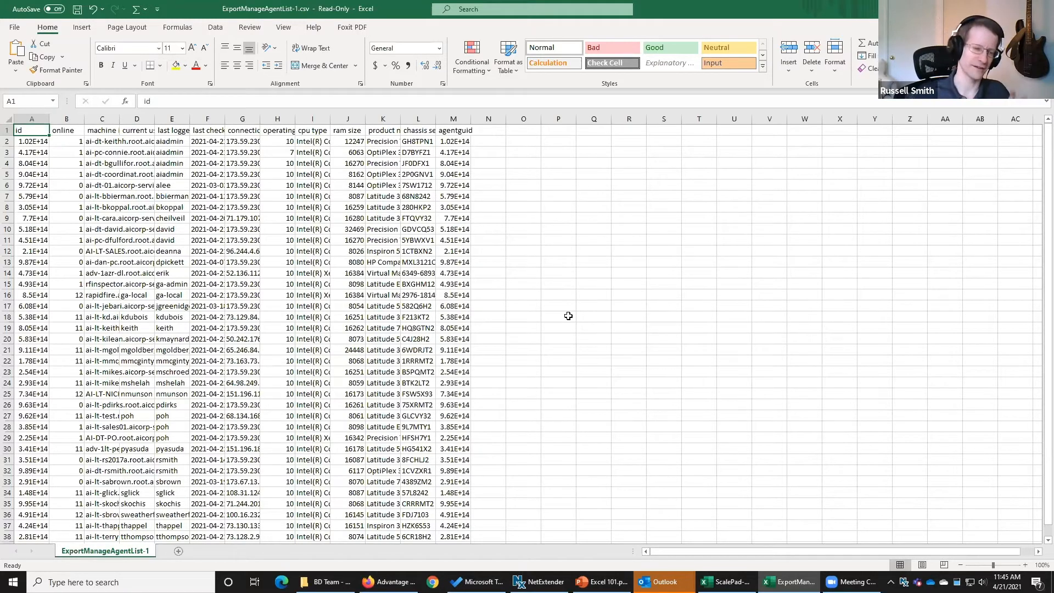
left_click(387, 581)
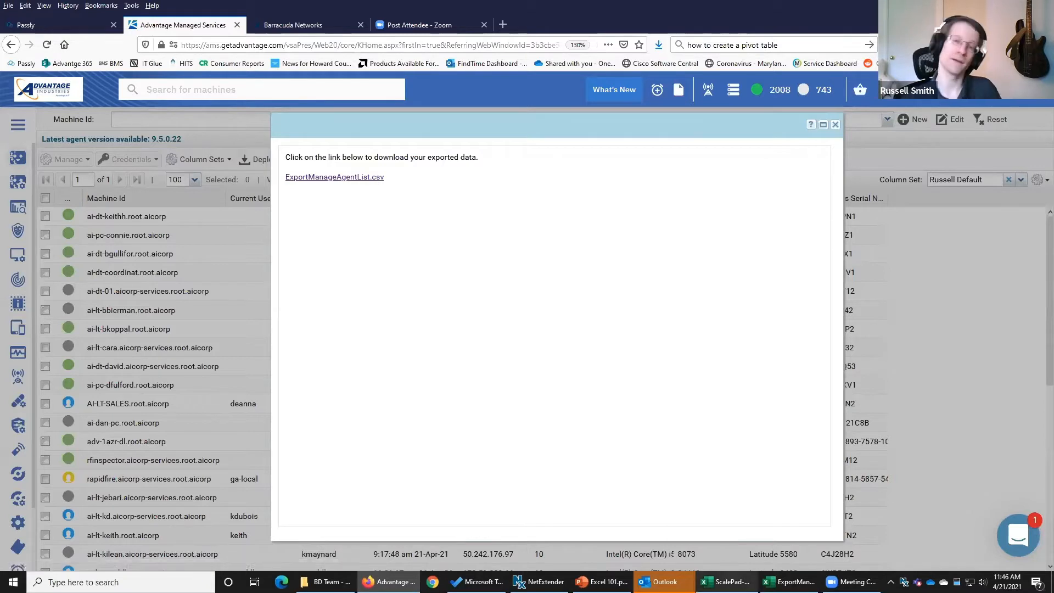
mouse_move(726, 582)
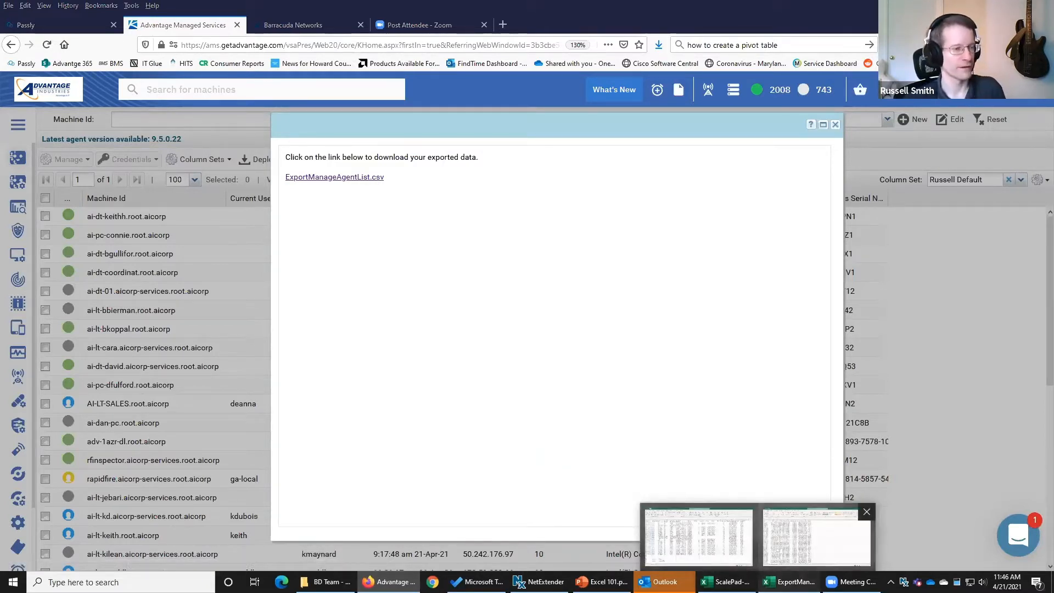
left_click(817, 538)
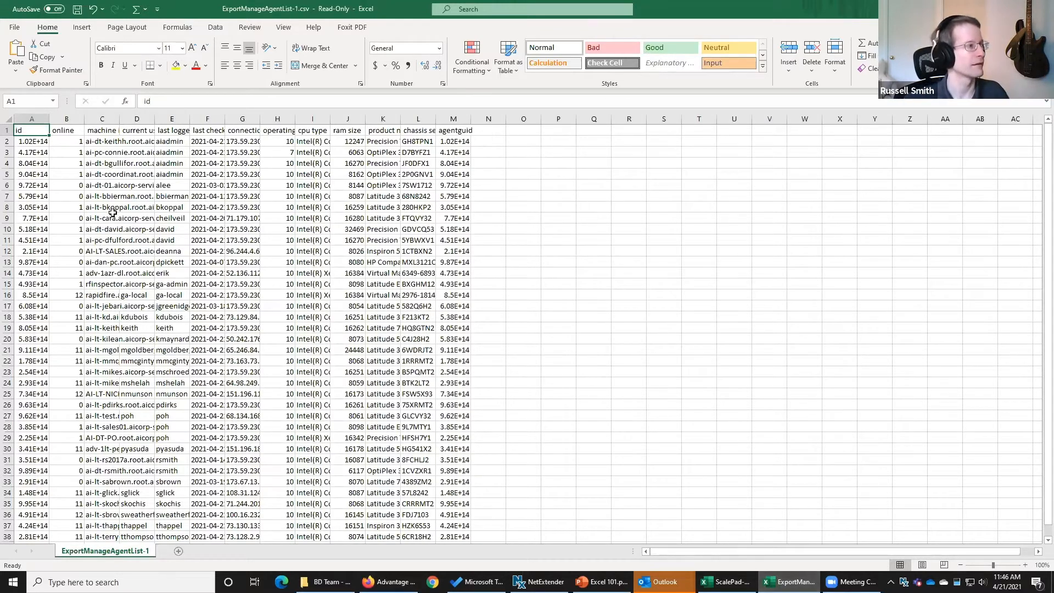
Step: Try the Bad cell style on the whole of row 7 and set the row back to the Normal style
left_click(7, 196)
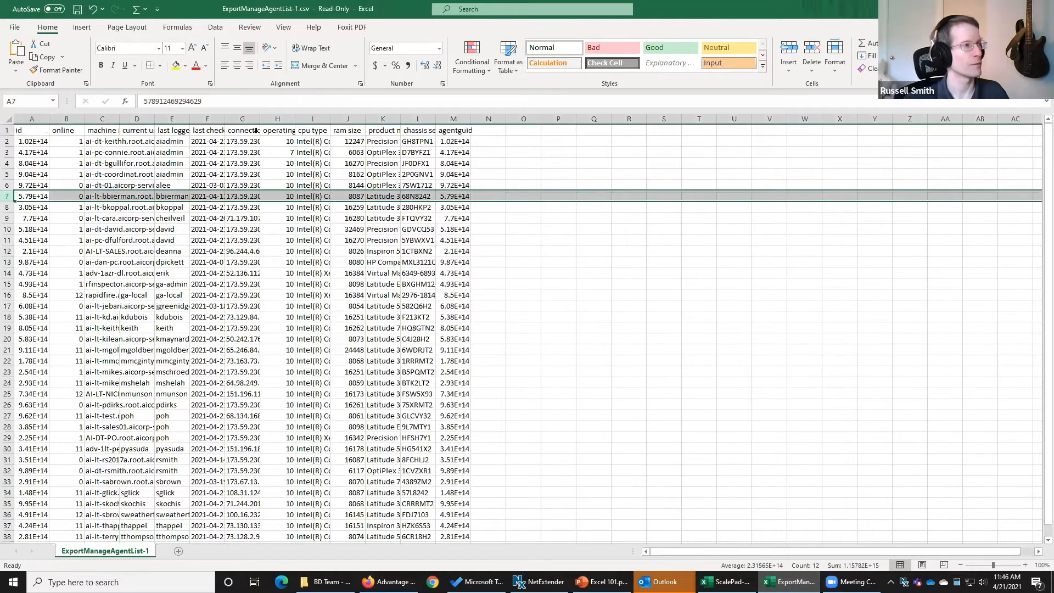
left_click(612, 50)
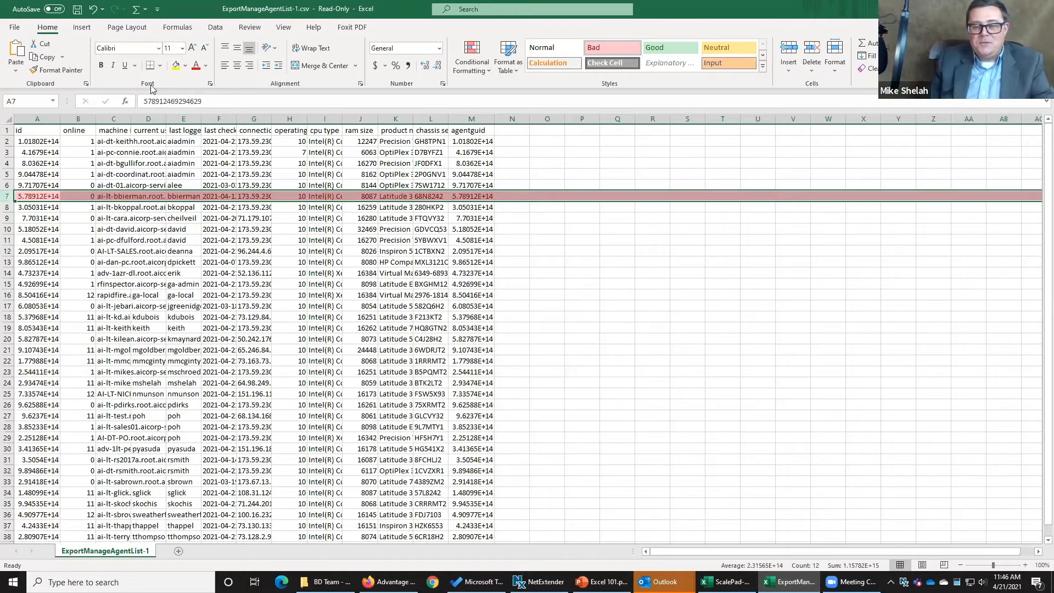
left_click(561, 49)
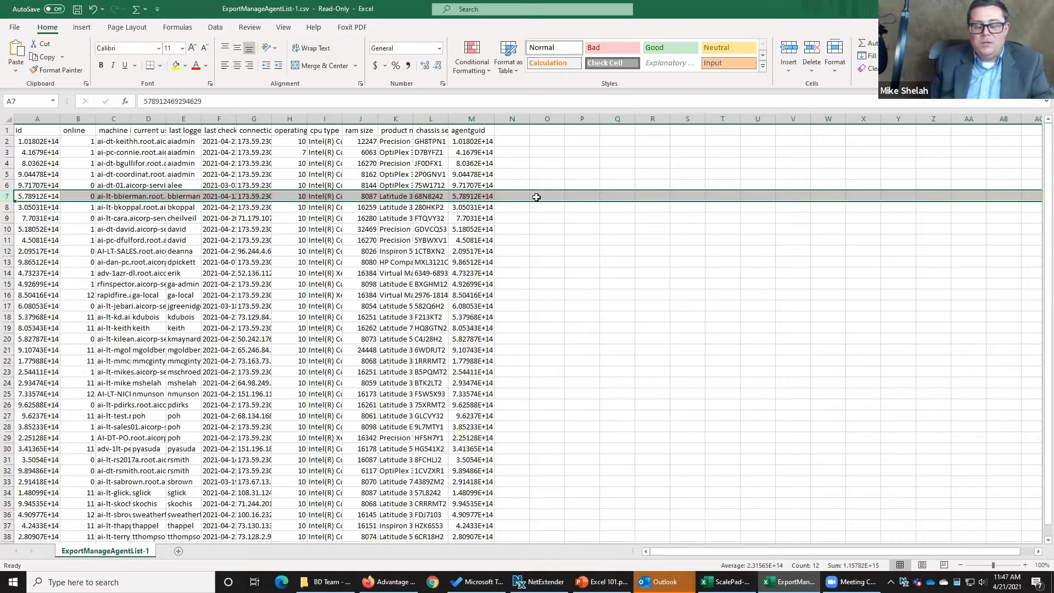
left_click(508, 165)
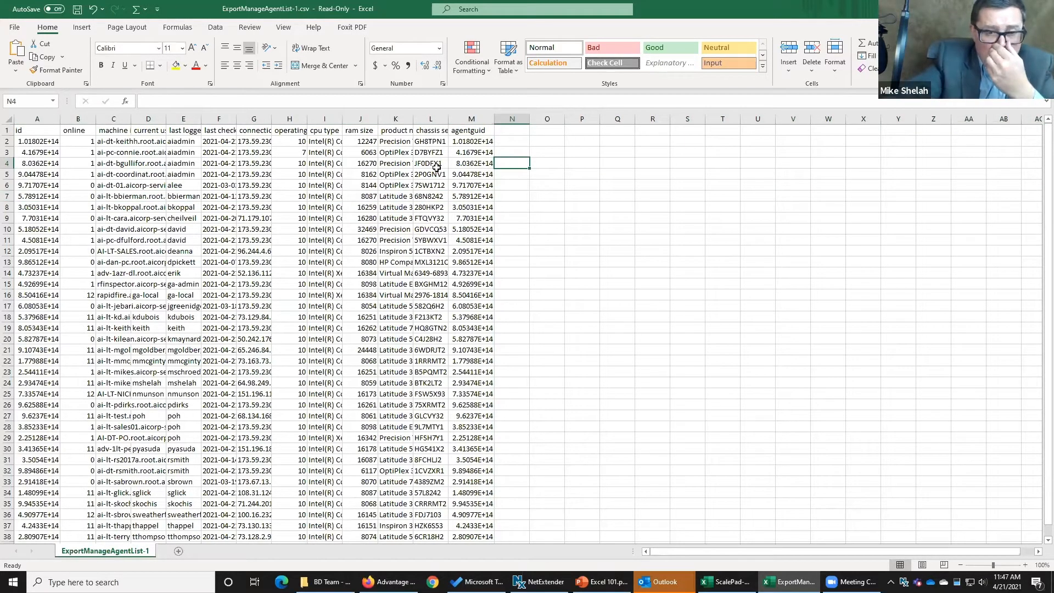
Step: Save a copy of the file in the Downloads folder as Exceldemo in the Excel Workbook (*.xlsx) format
left_click(20, 27)
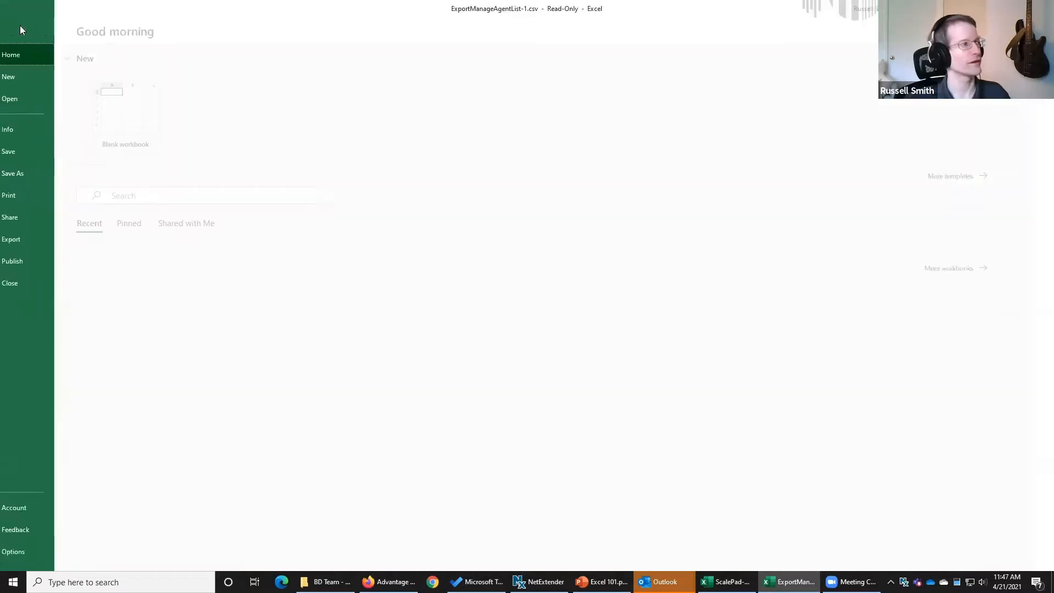
left_click(45, 176)
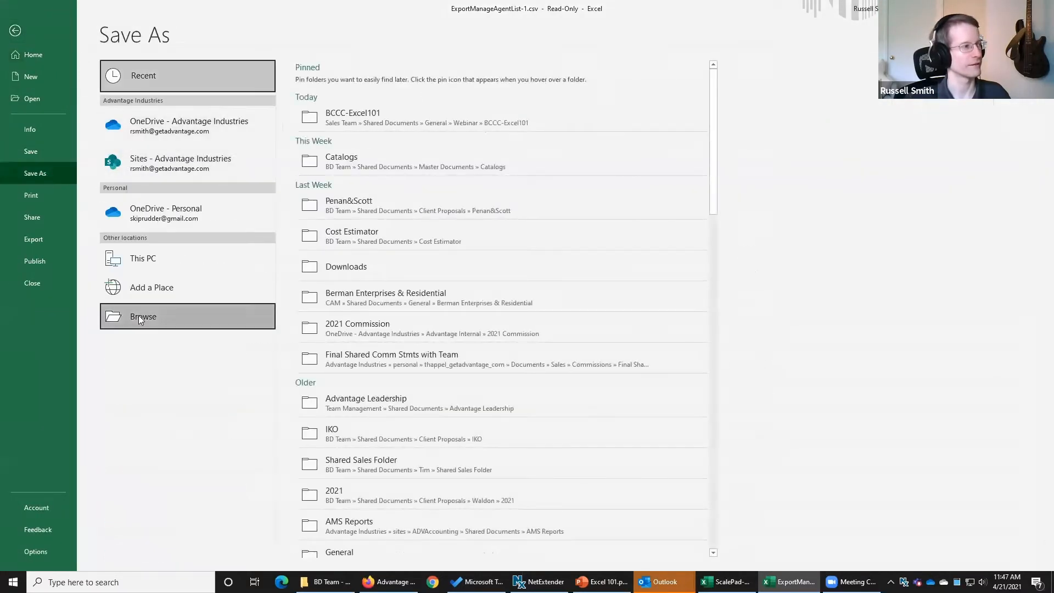
left_click(139, 317)
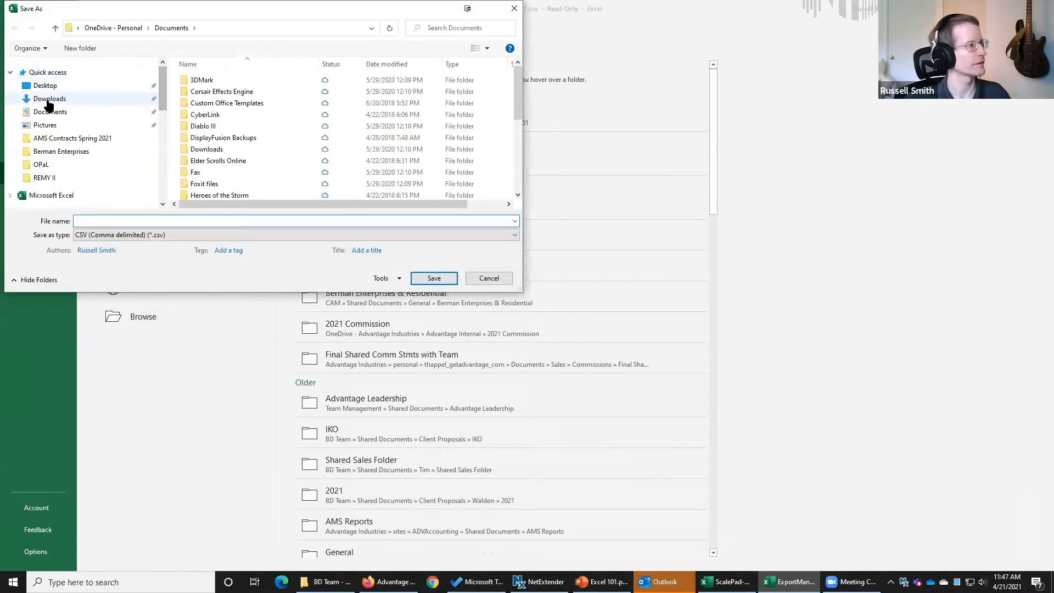
left_click(48, 100)
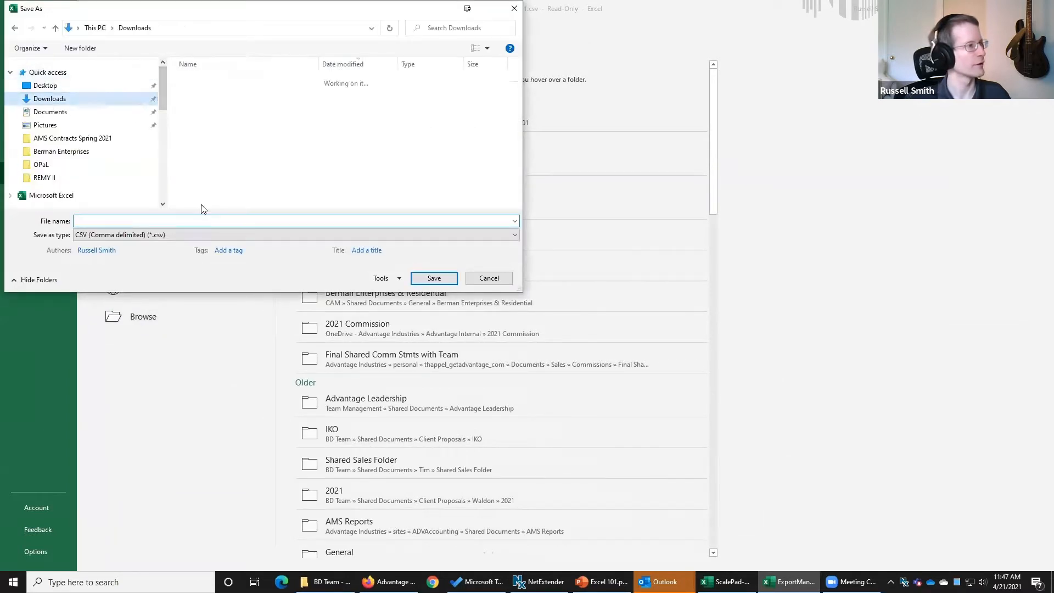
left_click(118, 216)
type("Exceldemo")
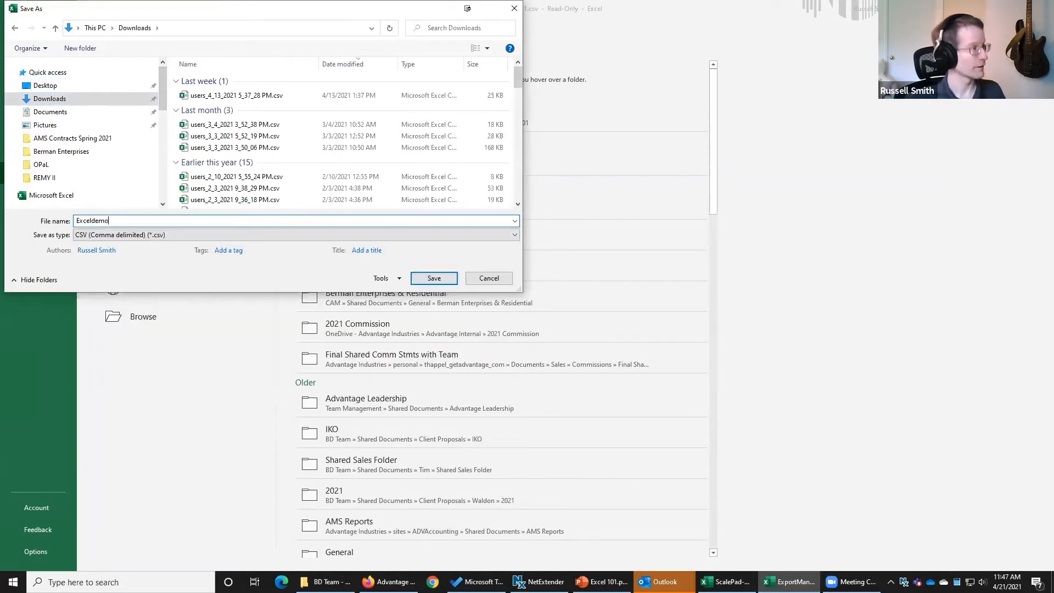
key("BackSpace")
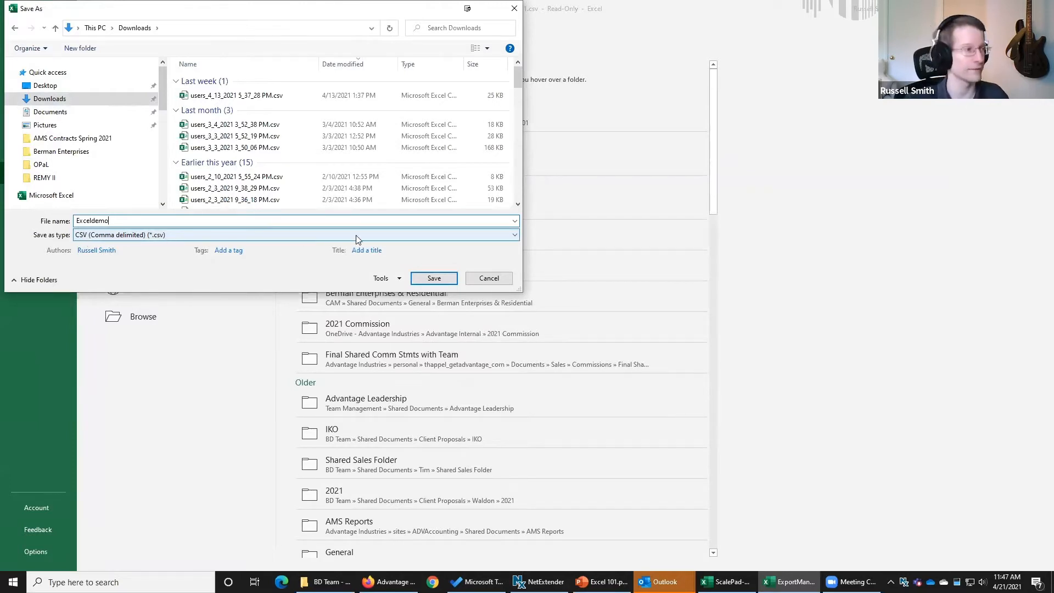
left_click(515, 235)
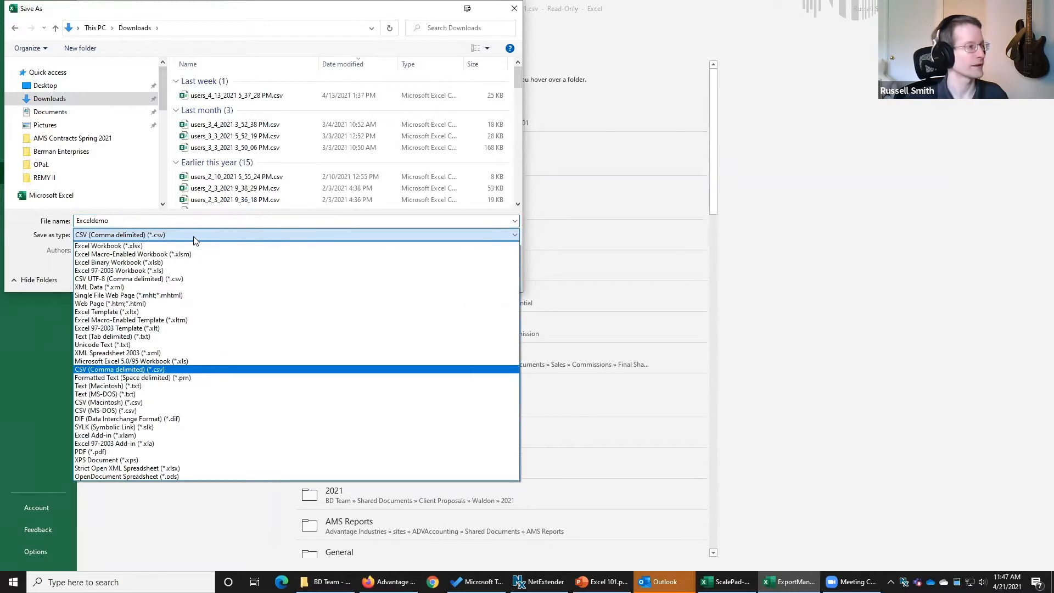
left_click(126, 246)
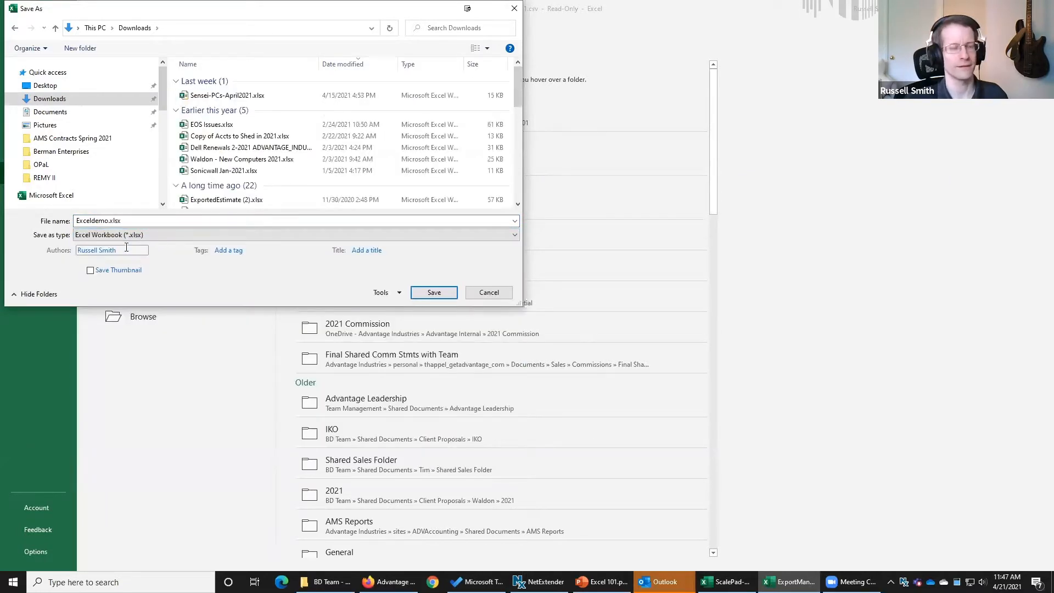
left_click(432, 293)
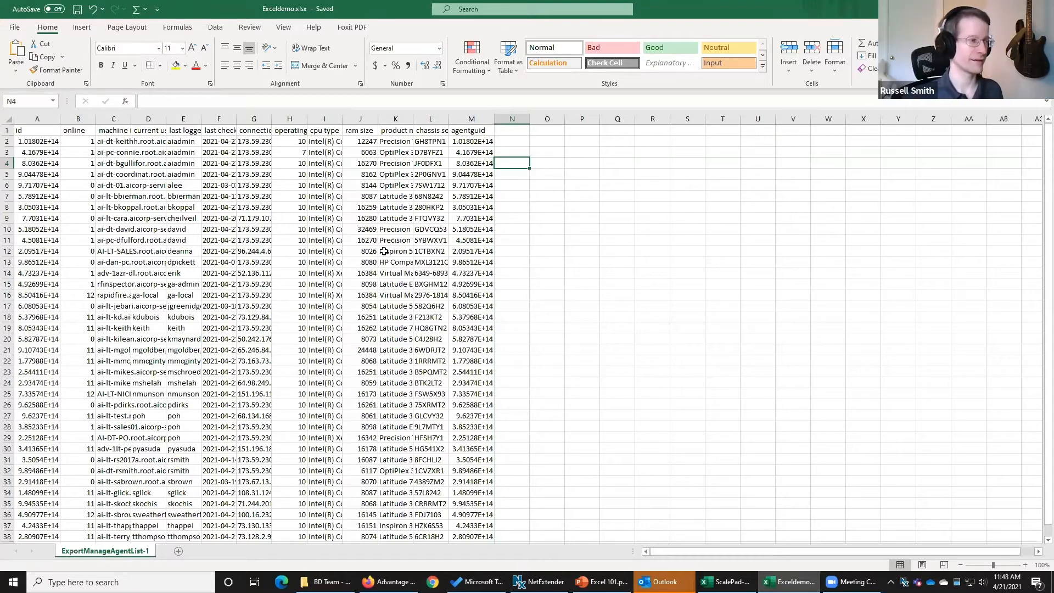
Step: Close the export download dialog in Firefox and switch back to the Exceldemo workbook in Excel
left_click(387, 582)
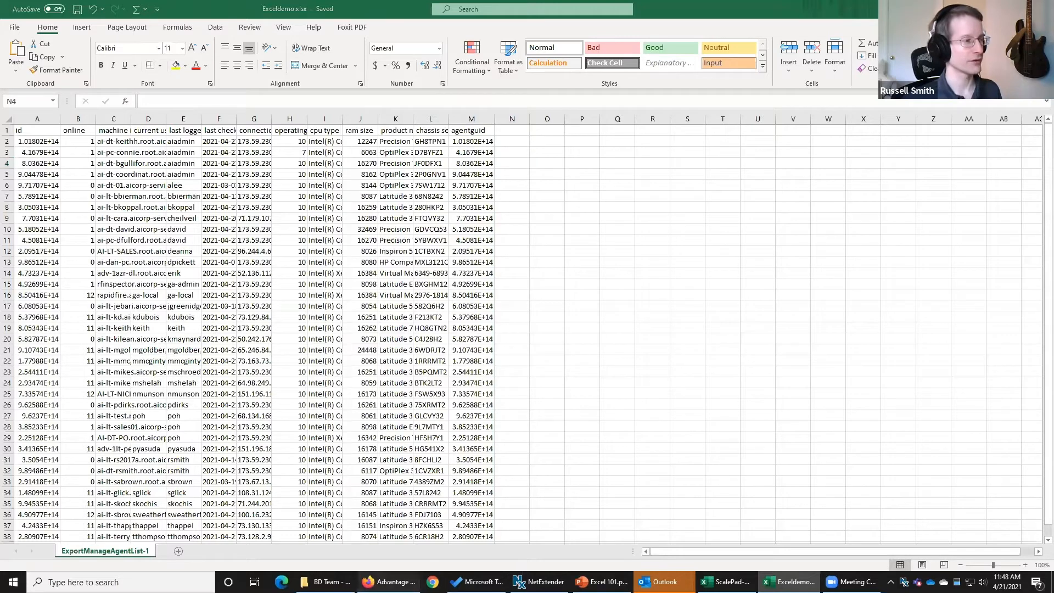
left_click(835, 124)
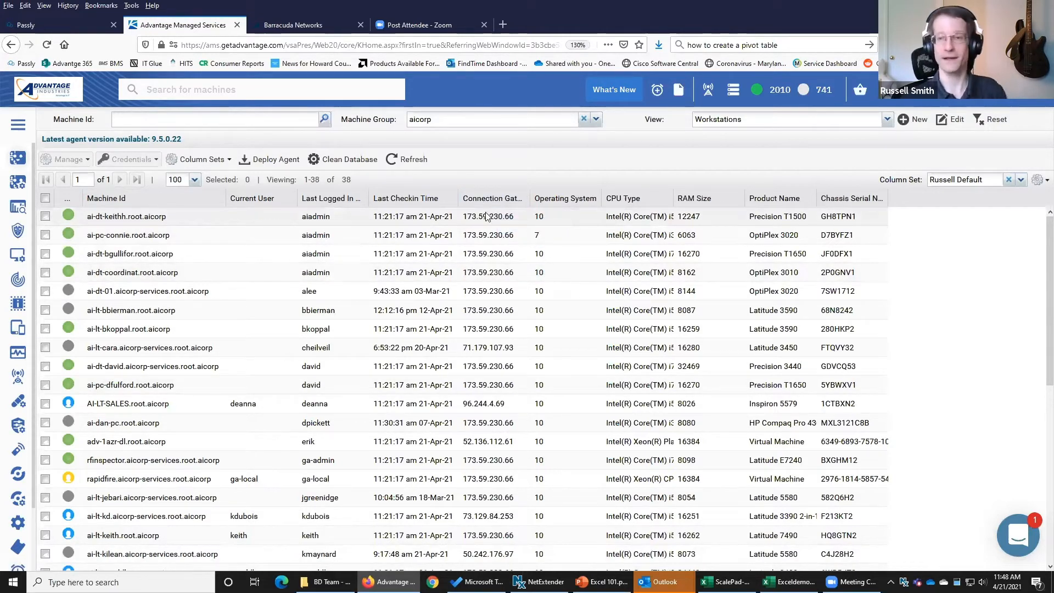
left_click(789, 582)
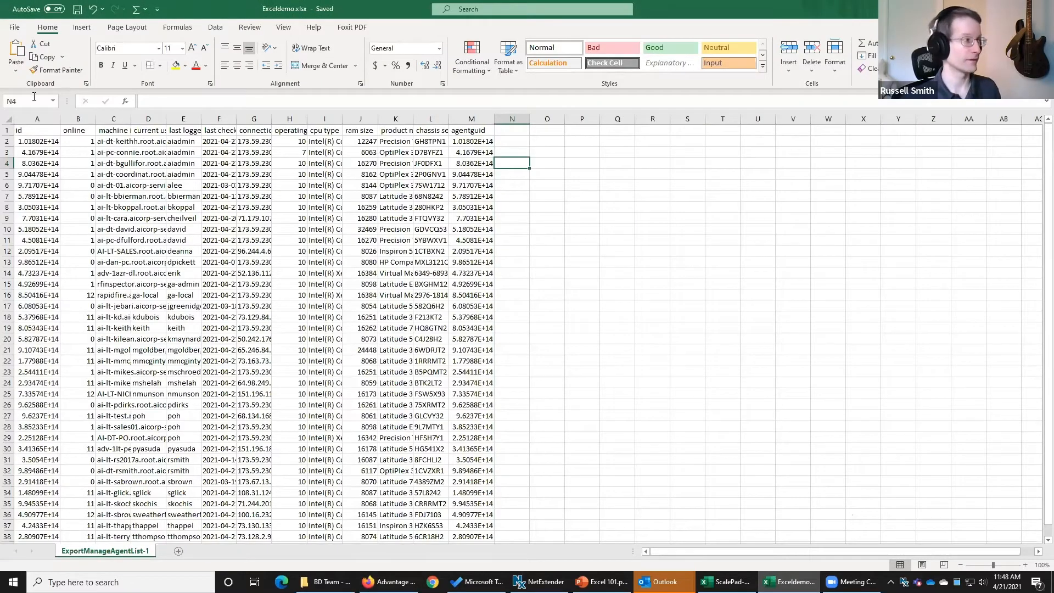
Step: Widen the id column (column A) and delete it from the sheet
left_click(8, 130)
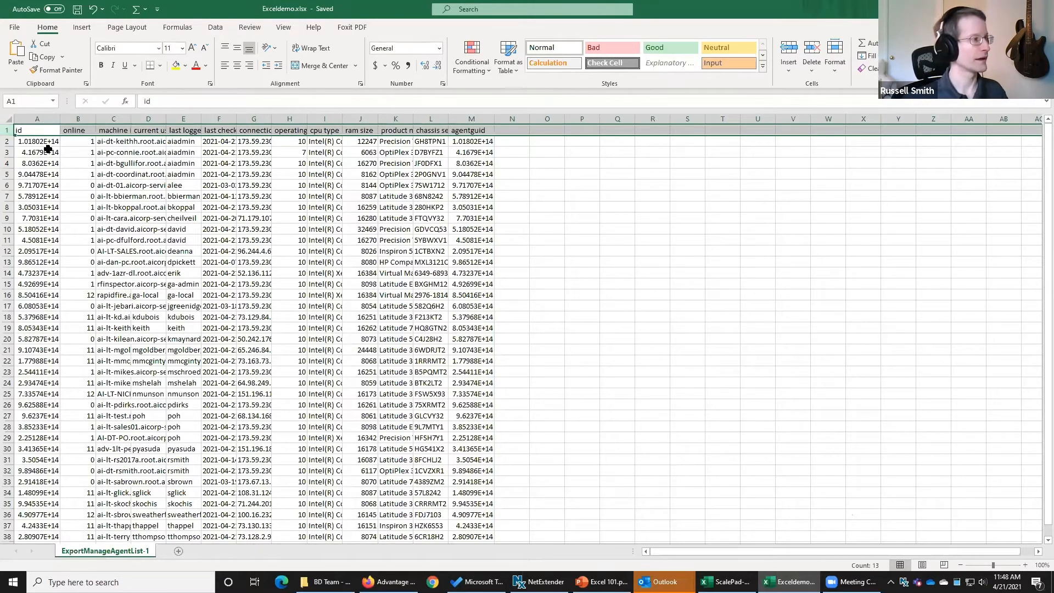
left_click(42, 119)
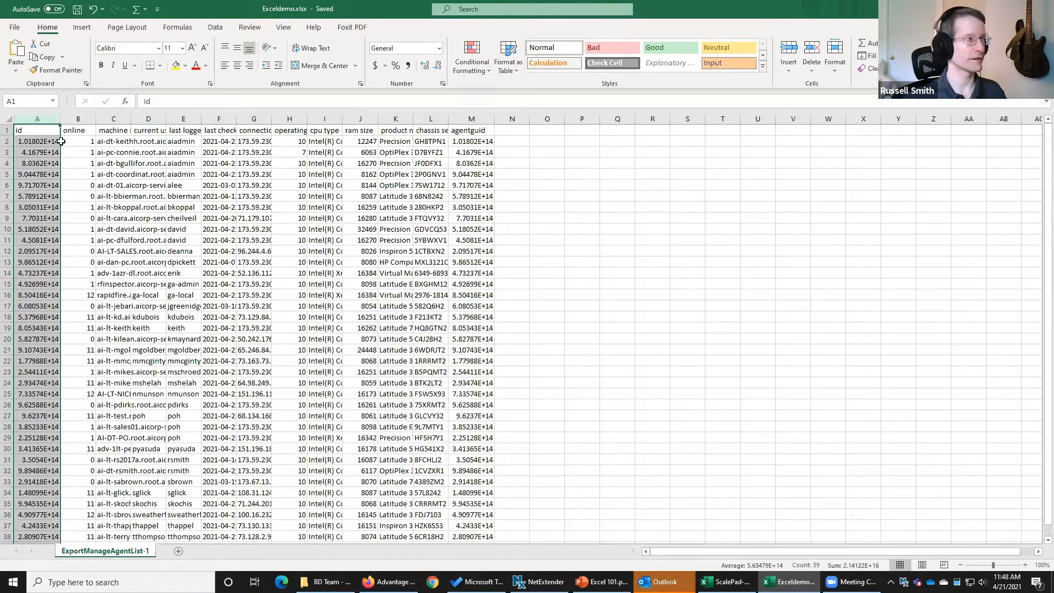
right_click(48, 123)
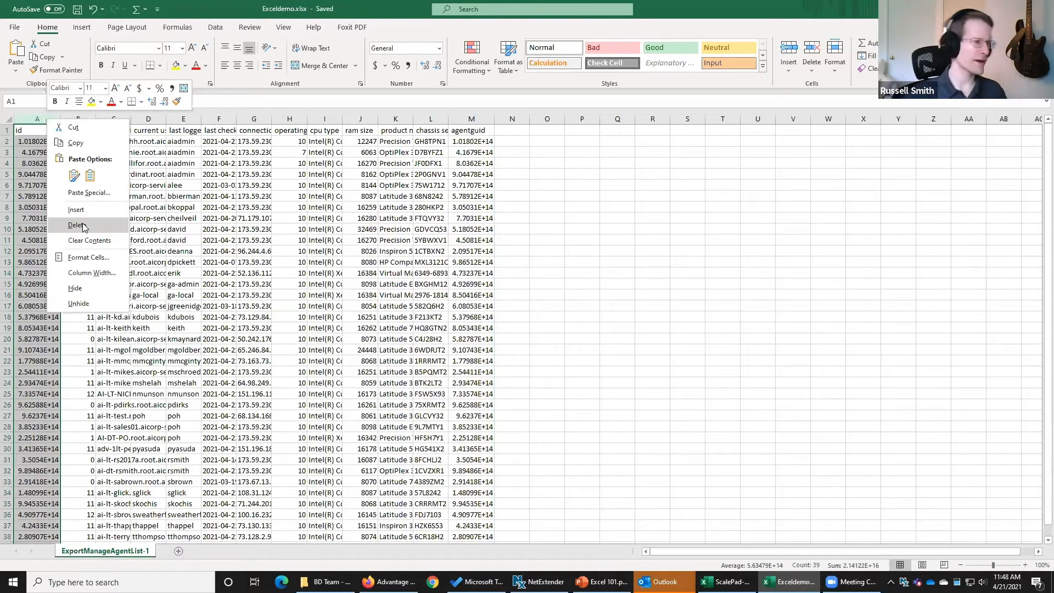
left_click(38, 120)
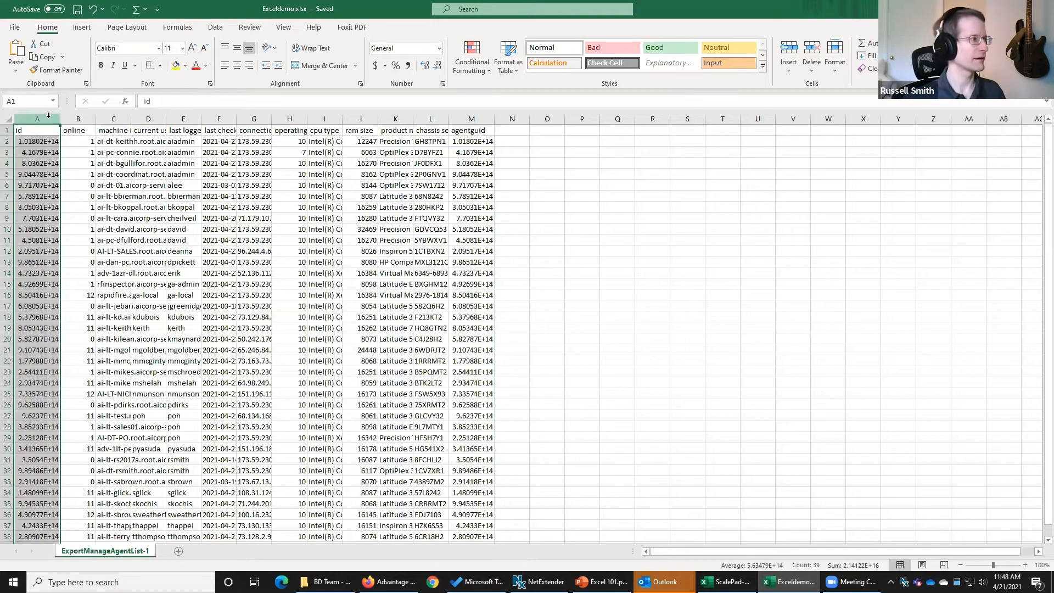
left_click_drag(58, 118, 110, 118)
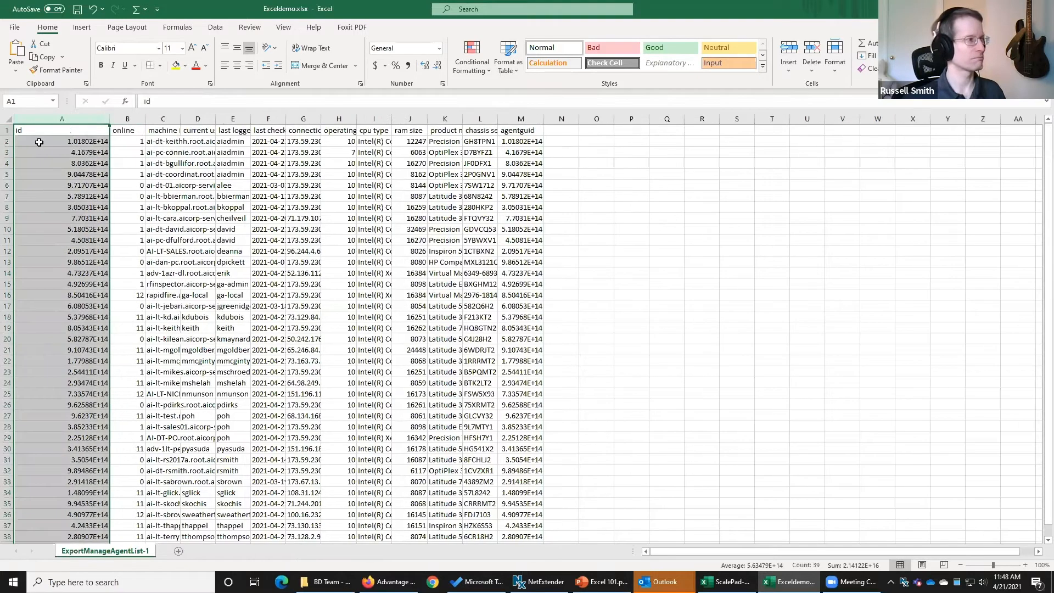
right_click(85, 116)
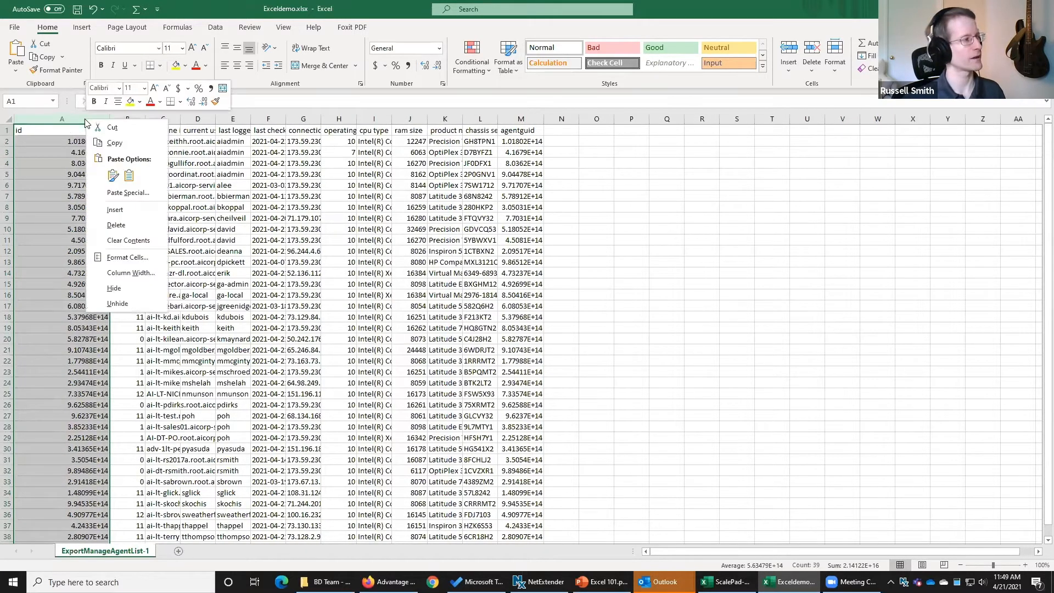
left_click(126, 225)
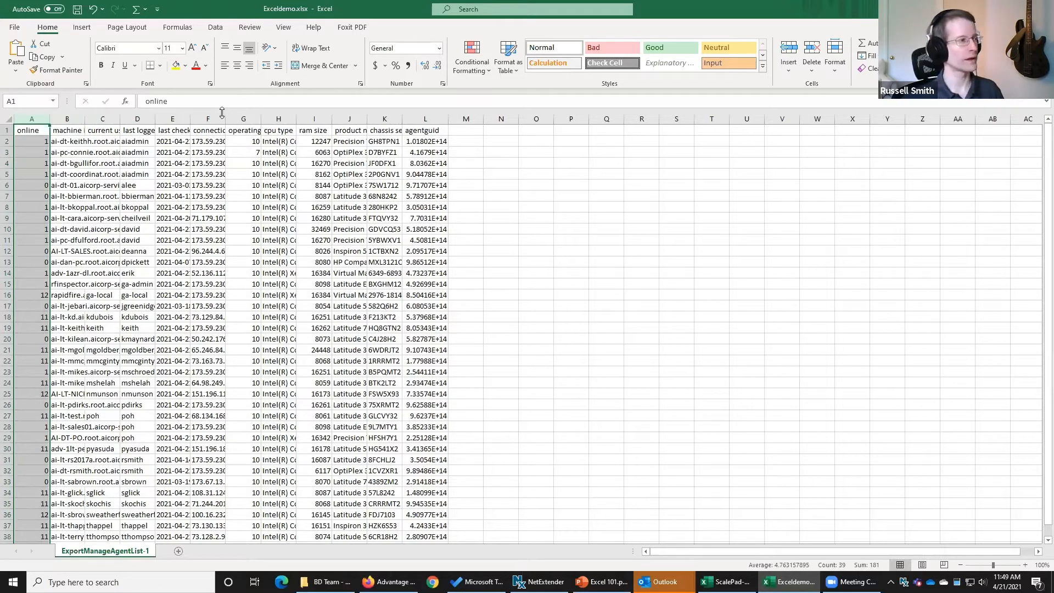
Step: Widen the connection gateway column (column F) and hide it
left_click_drag(226, 119, 315, 118)
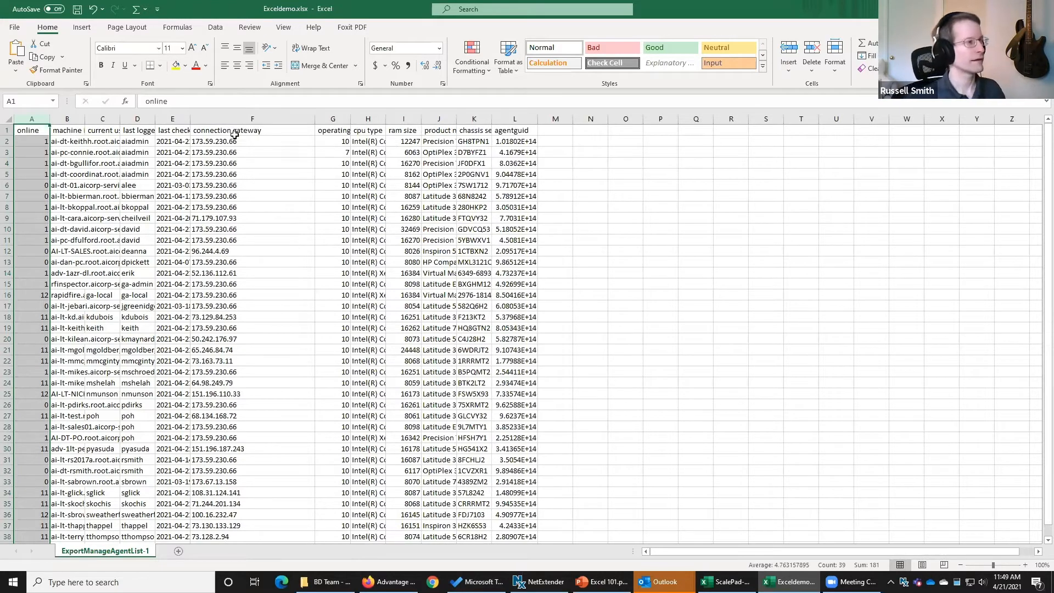
left_click(226, 117)
right_click(227, 120)
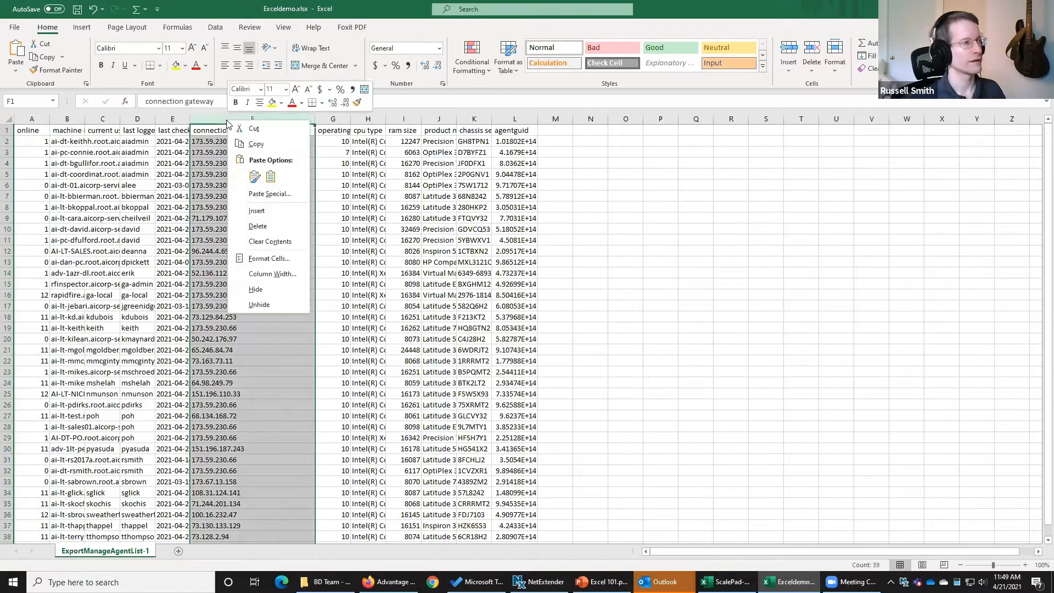
left_click(262, 293)
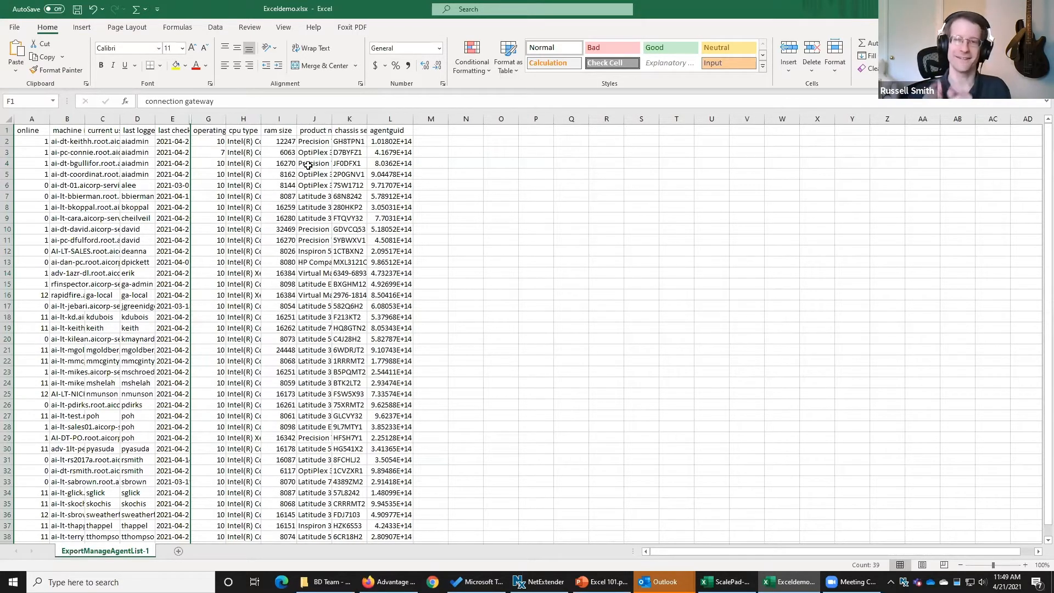
Step: Unhide the connection gateway column (column F) between columns E and G
right_click(189, 118)
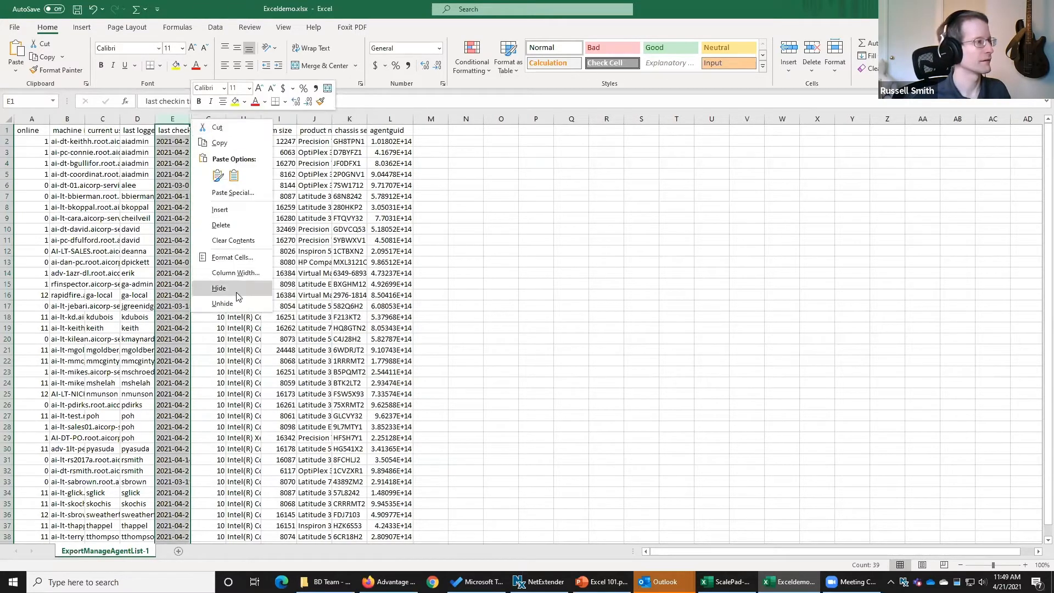
left_click(222, 303)
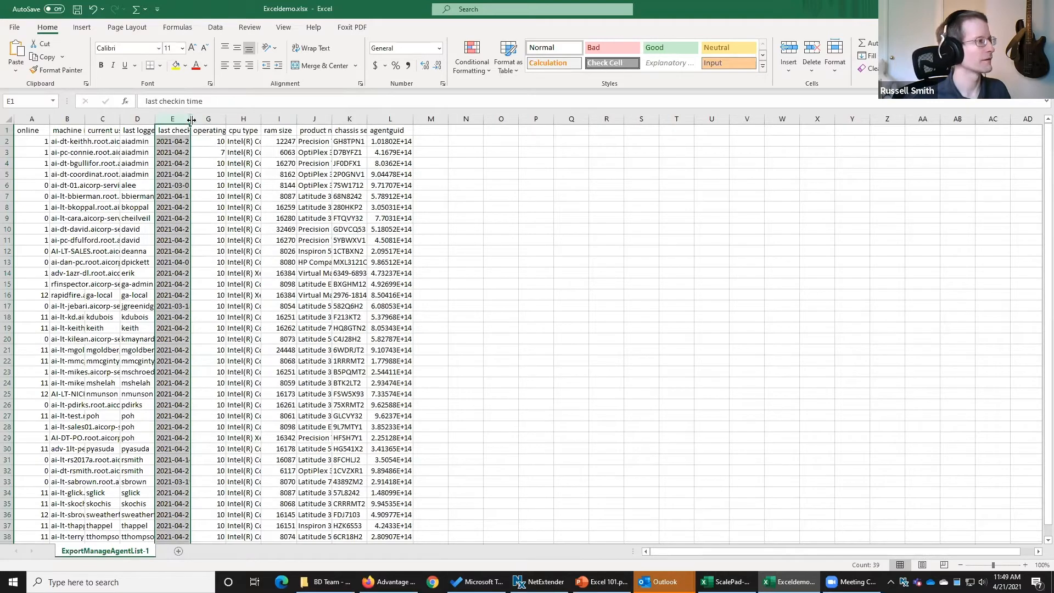
right_click(193, 127)
left_click(222, 302)
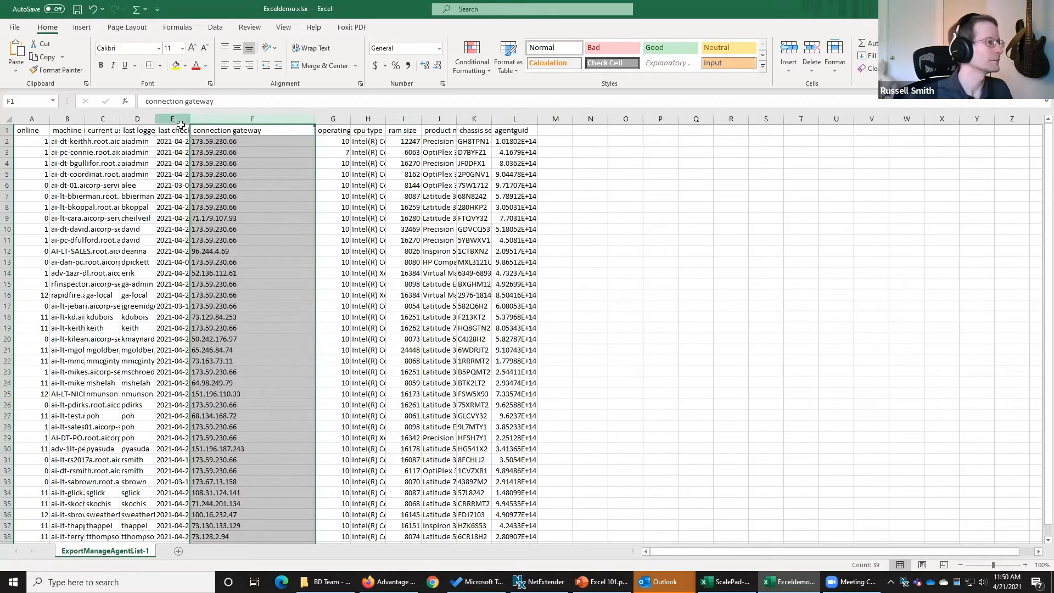
Step: Widen the last checkin time column (column E) to show its full timestamps and hide the connection gateway column (column F)
left_click_drag(187, 119, 240, 118)
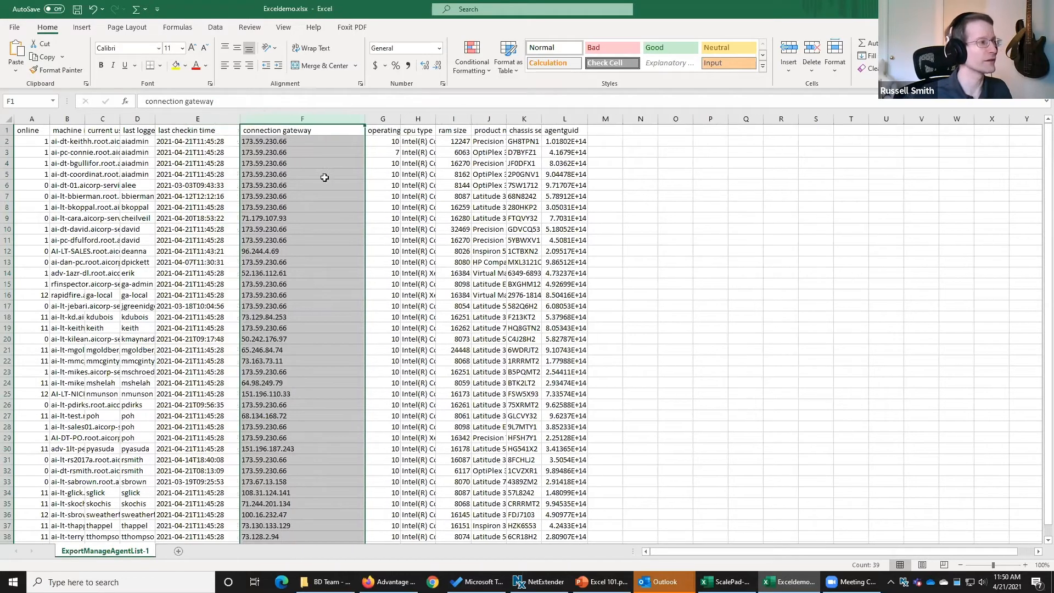
right_click(317, 125)
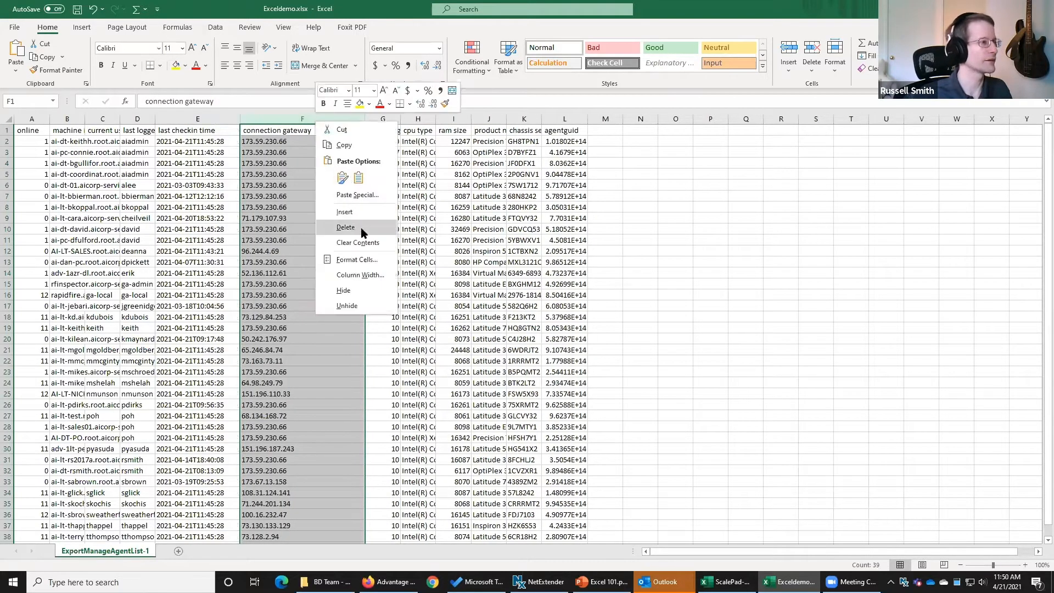
left_click(344, 290)
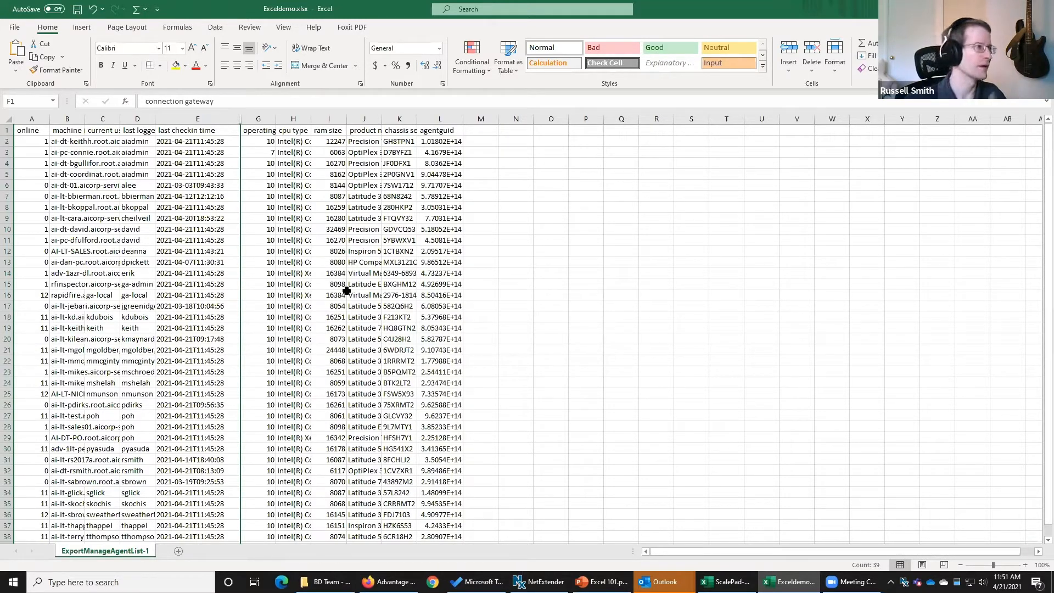
Step: Change the operating system value in cell G18 to 7
left_click(261, 152)
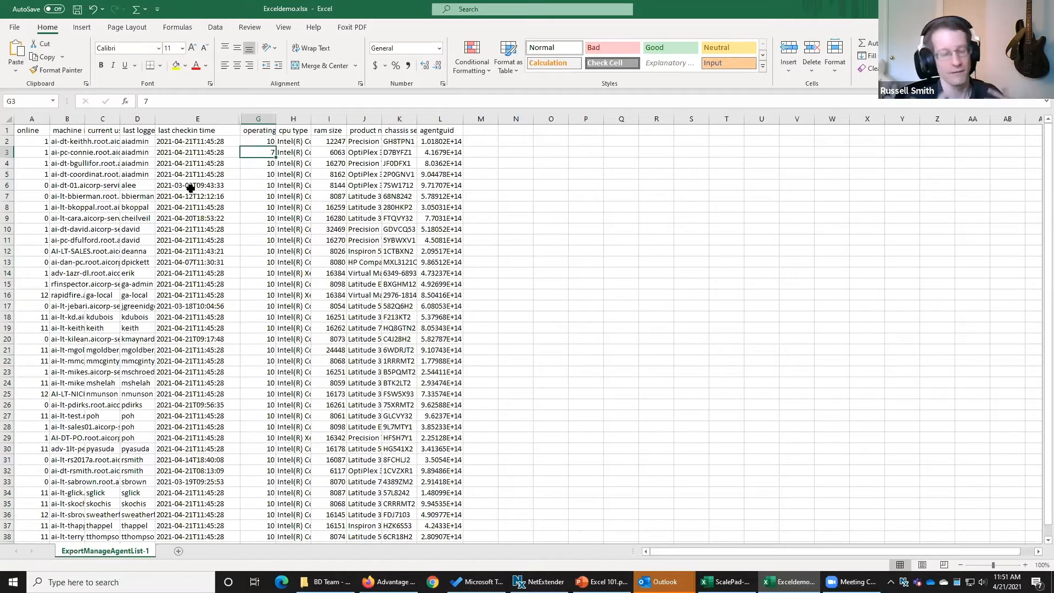
double_click(266, 314)
key("BackSpace")
key("BackSpace")
type("7")
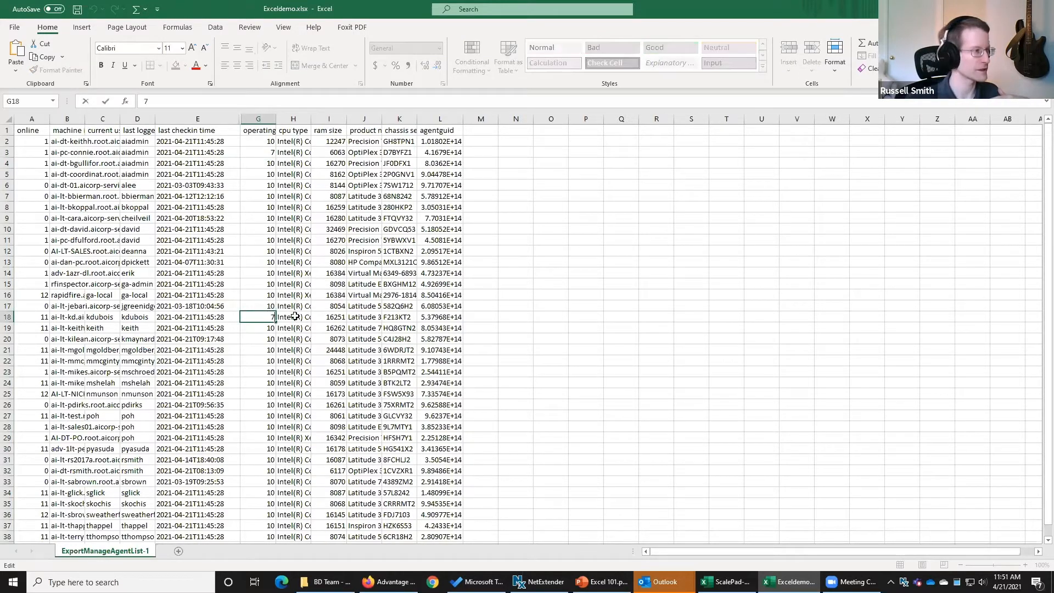
left_click(621, 306)
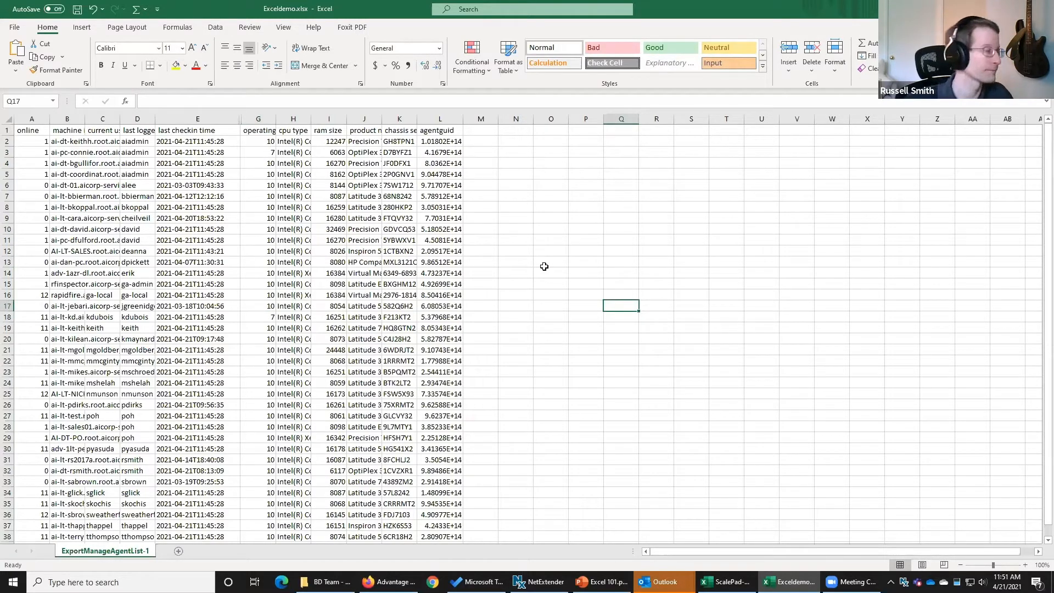
Step: Compare header row 1 with the machine list in Firefox and return to the Exceldemo workbook in Excel
left_click(9, 130)
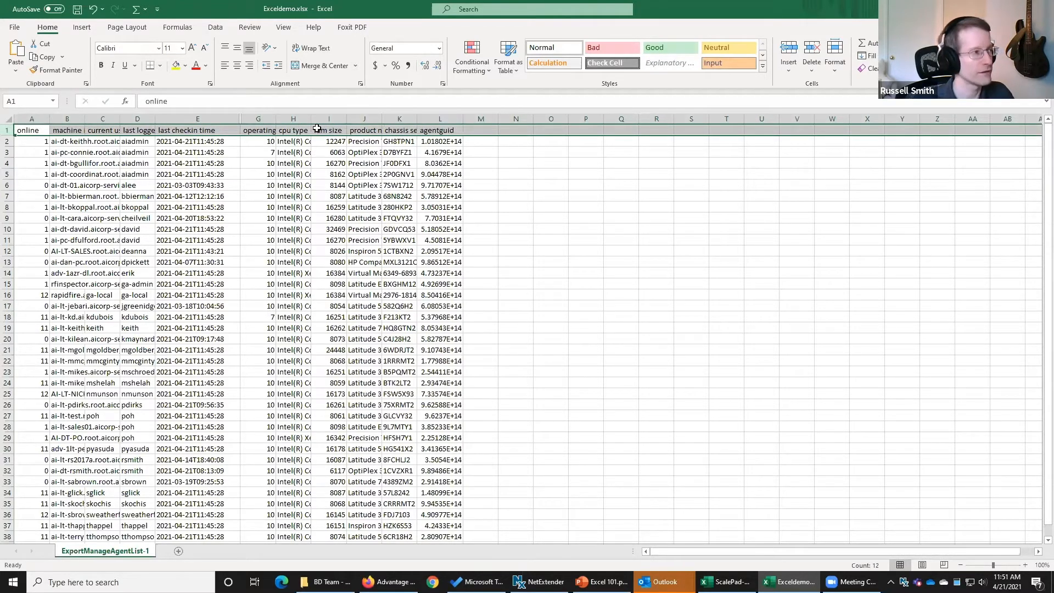
left_click(391, 581)
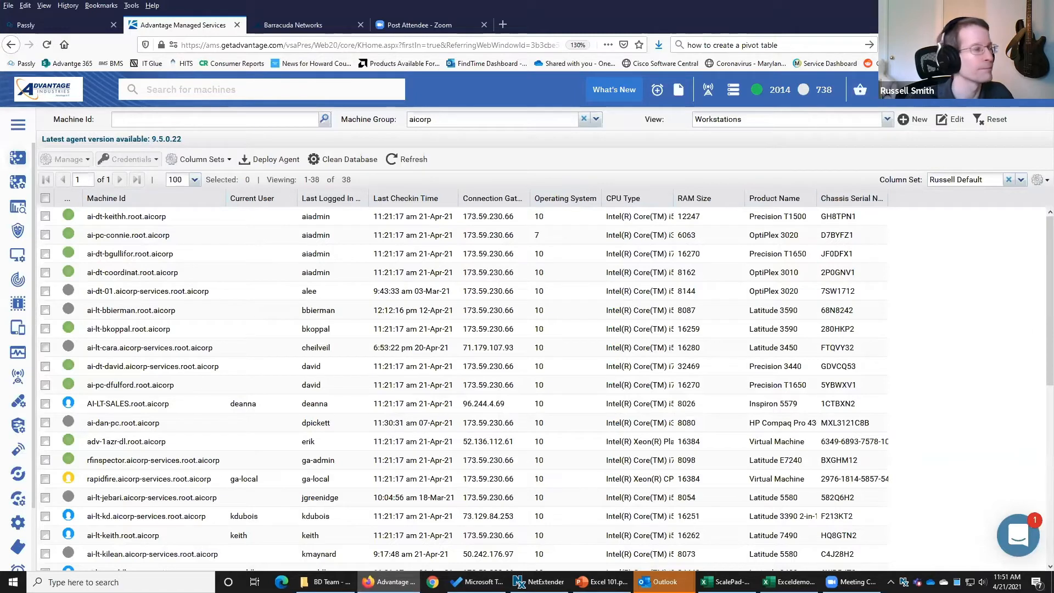
key("alt+Tab")
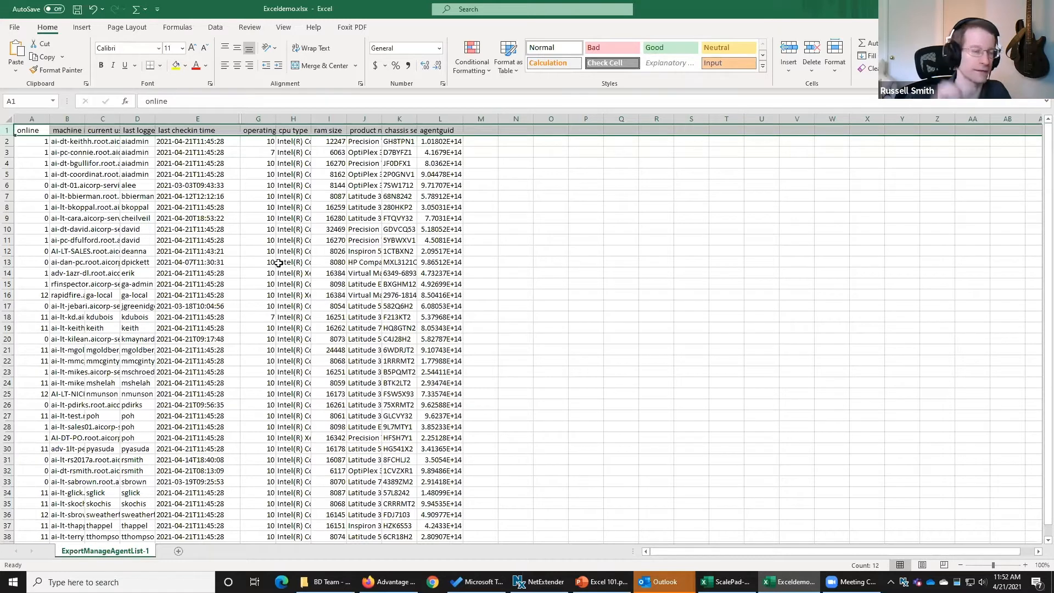
Step: Select header row 1 and turn on filtering for its columns
left_click(8, 129)
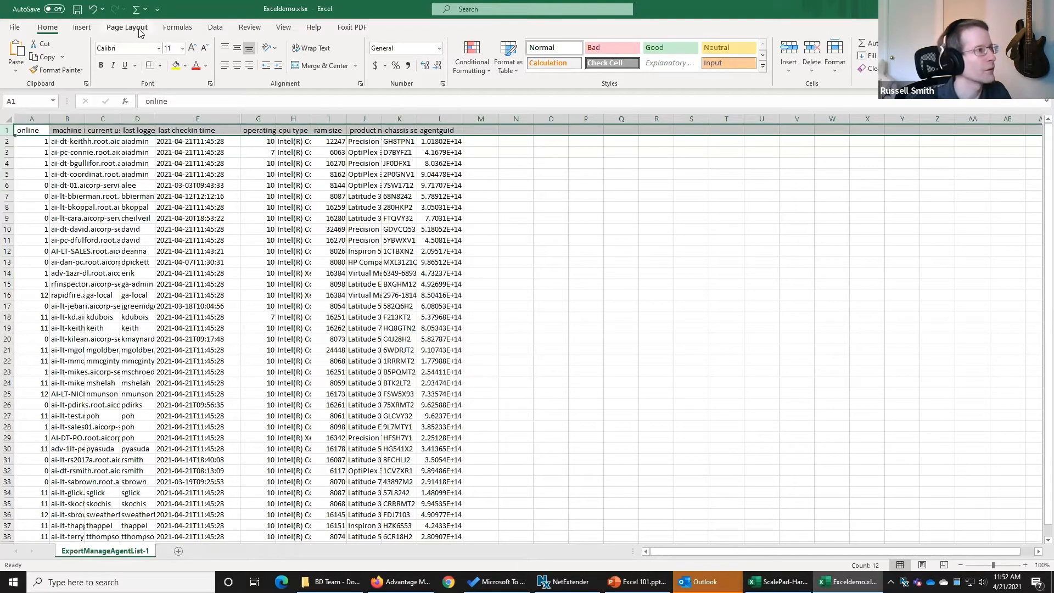
left_click(215, 27)
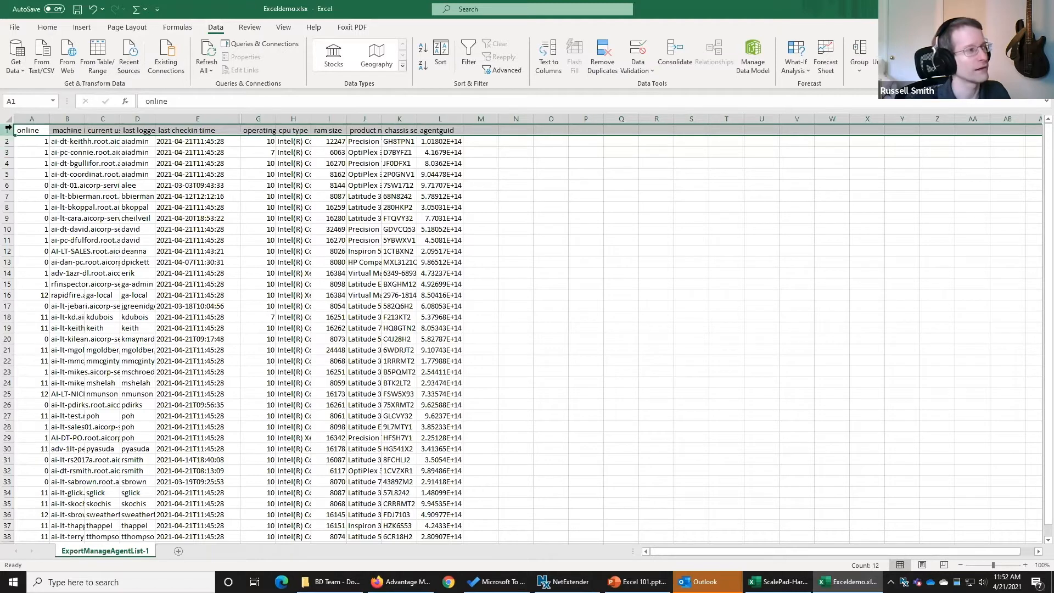
left_click(467, 61)
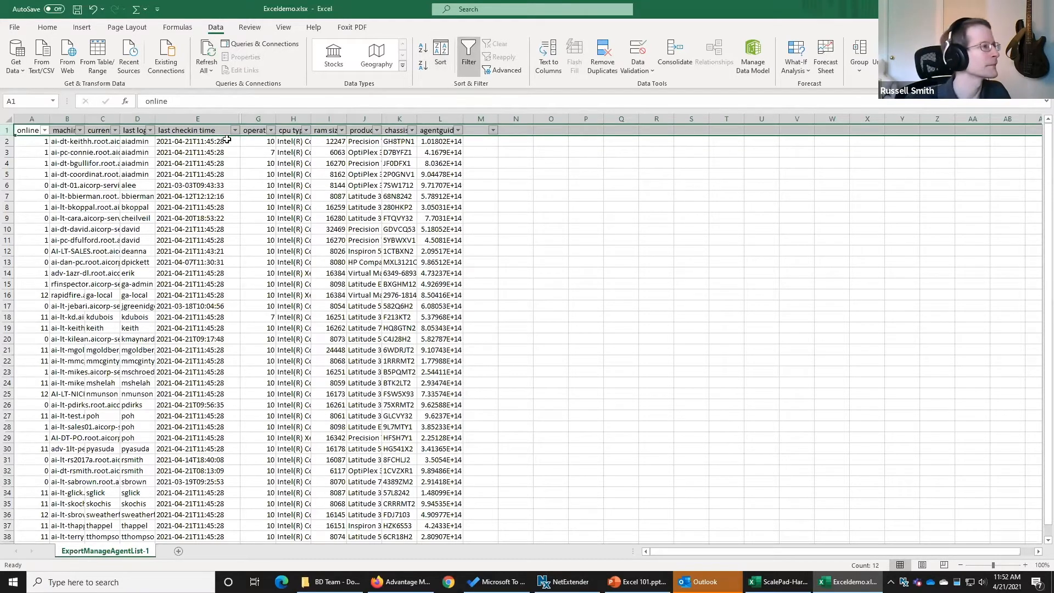
Step: Filter the operating system column to show only the value 7
left_click(304, 185)
left_click(270, 131)
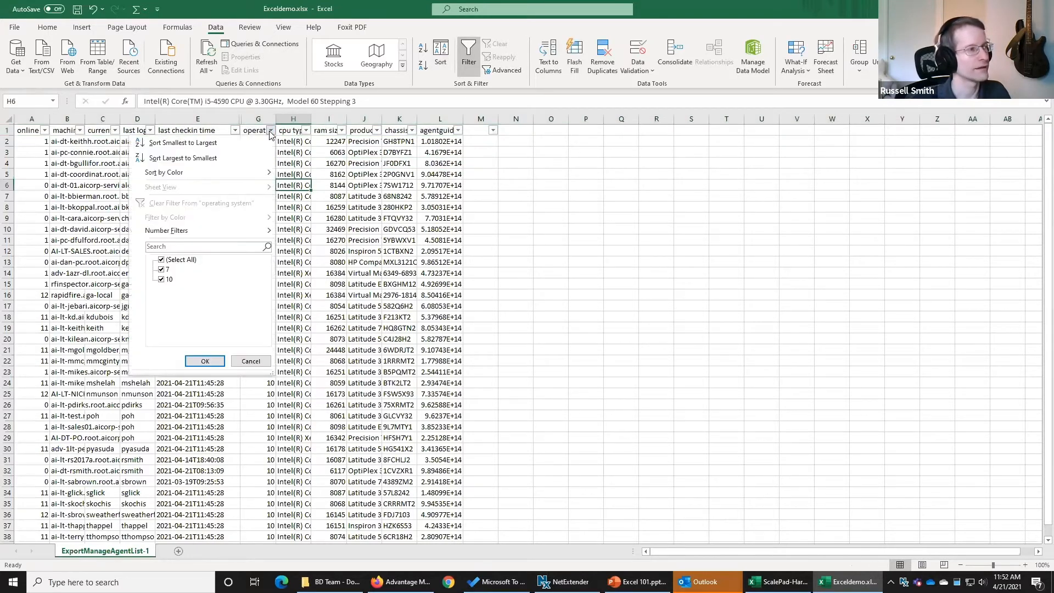
left_click(167, 281)
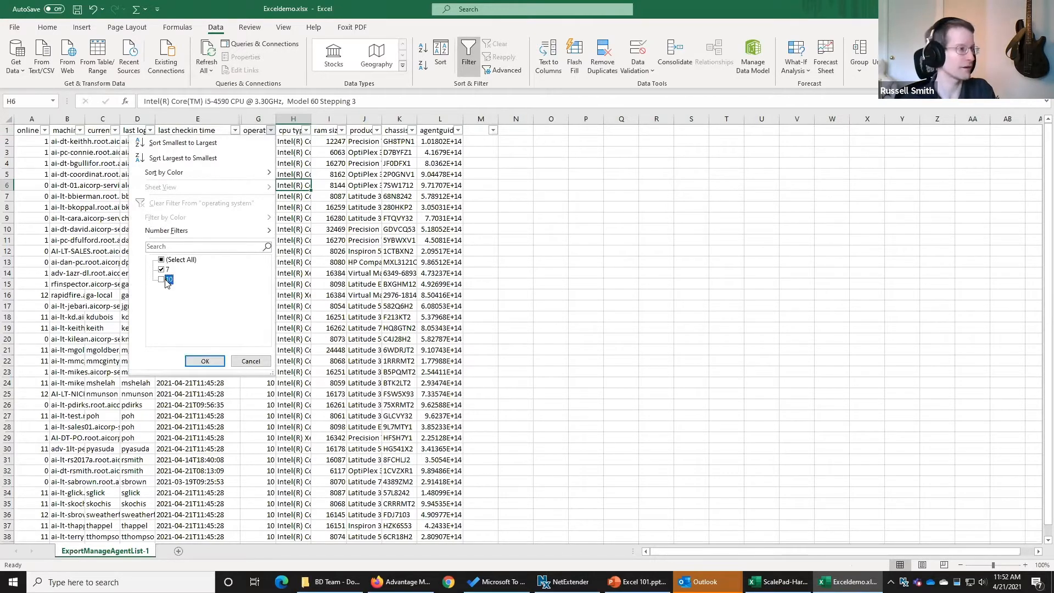
left_click(205, 360)
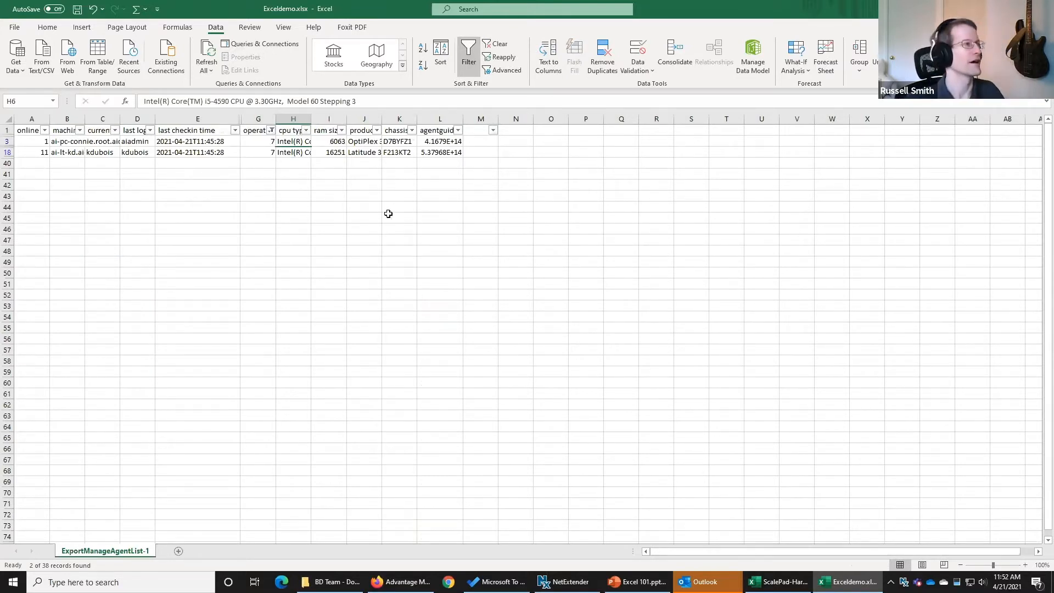
Step: Switch the operating system column's filter to show only the value 10
left_click(271, 130)
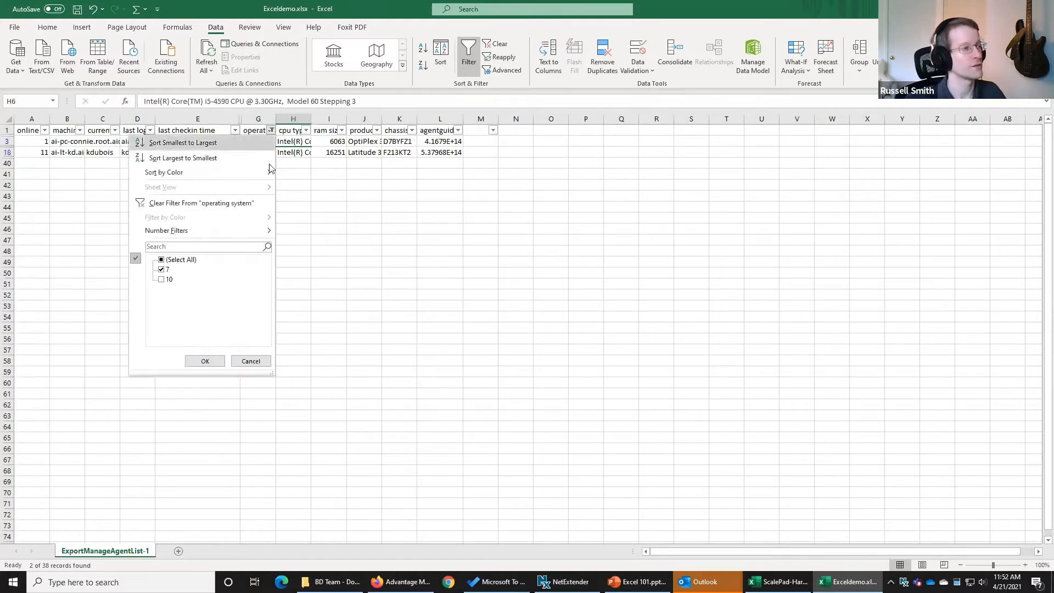
left_click(164, 280)
left_click(163, 270)
left_click(205, 360)
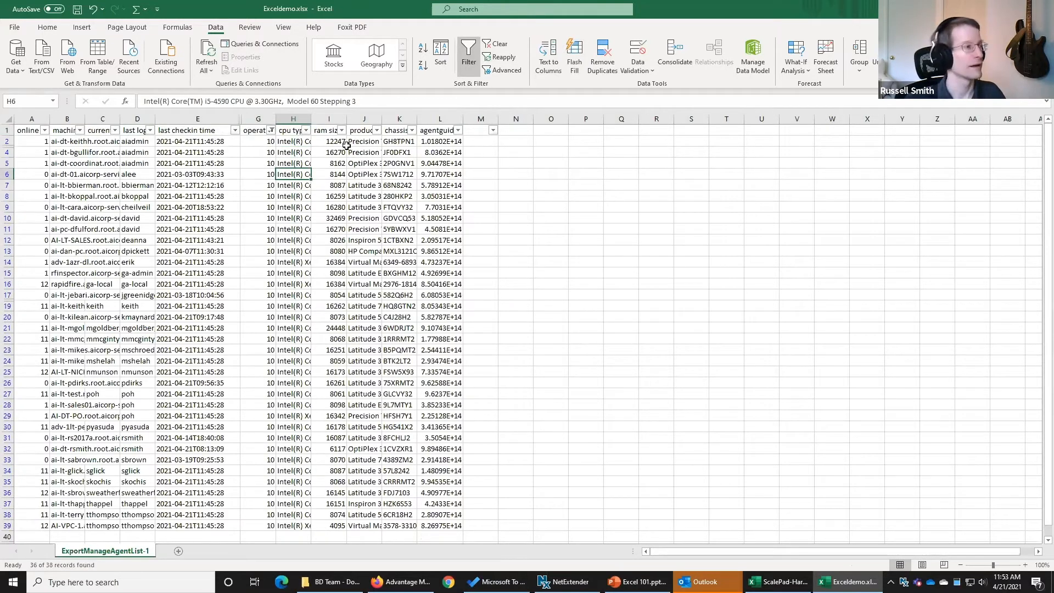
Step: Filter the product name column to show only Precision T3600, Precision 3440 and OptiPlex 390
left_click(377, 130)
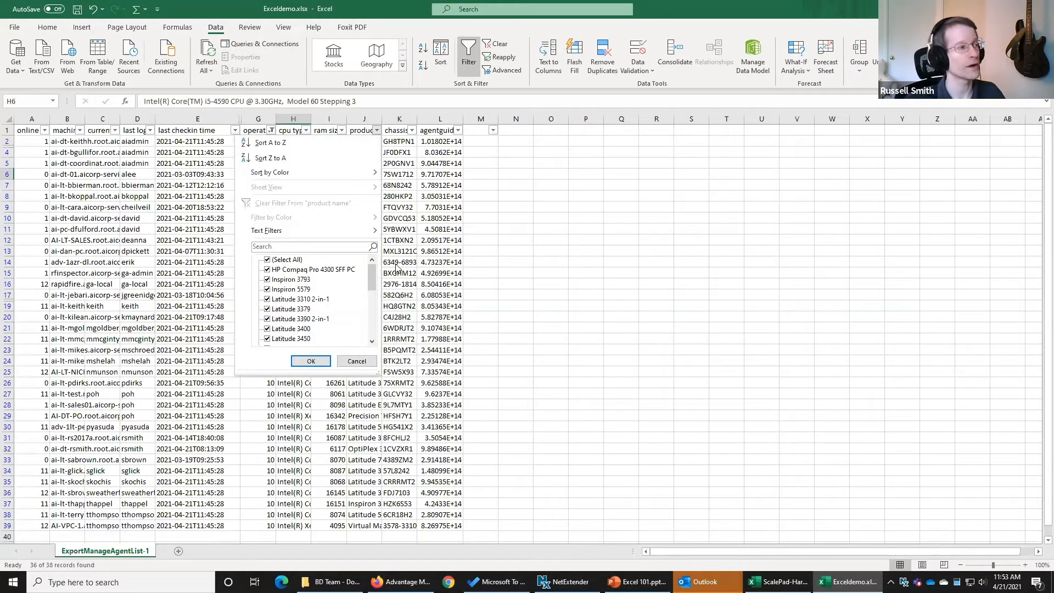
left_click_drag(373, 275, 369, 348)
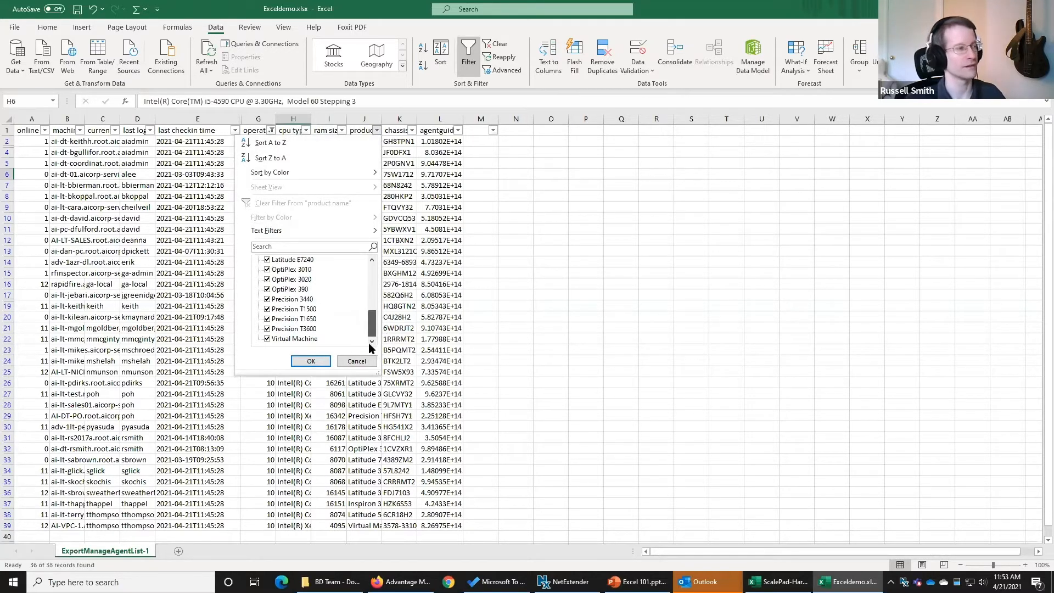
left_click_drag(368, 312, 371, 271)
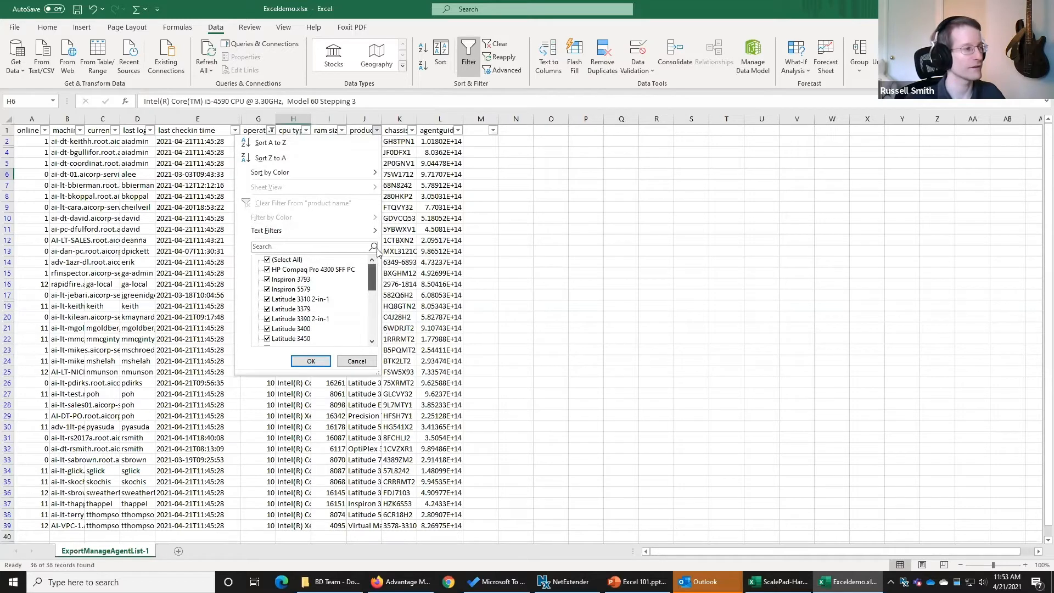
left_click(269, 260)
left_click_drag(373, 273, 360, 343)
left_click(267, 328)
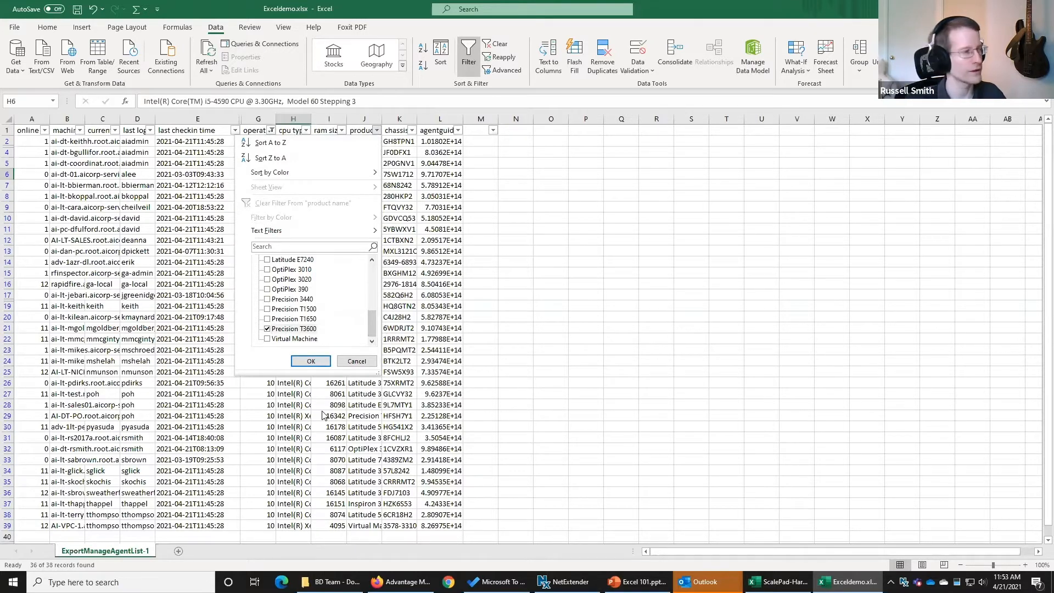
left_click(267, 299)
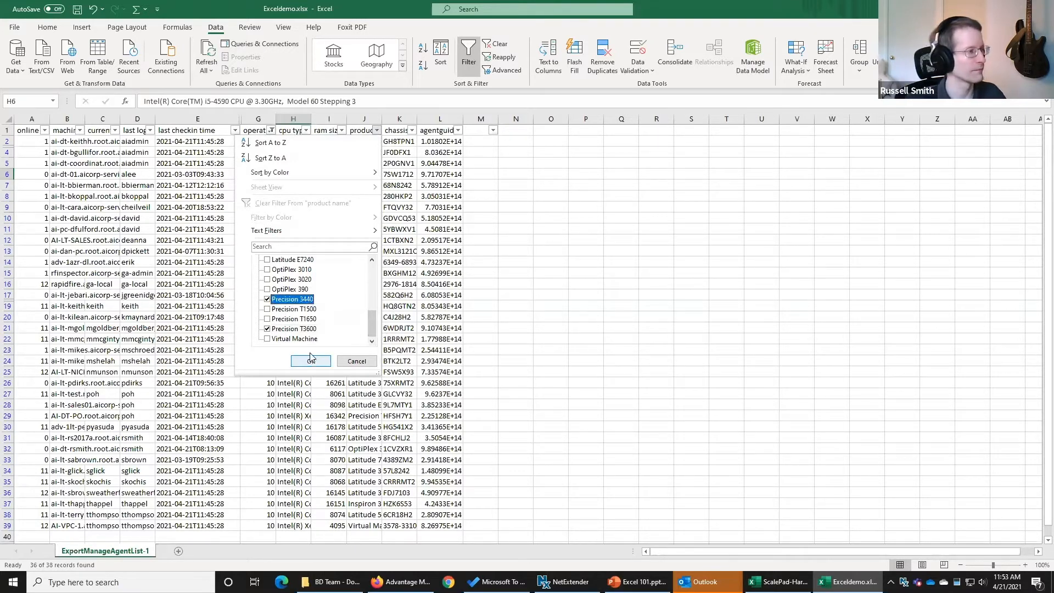
left_click(267, 289)
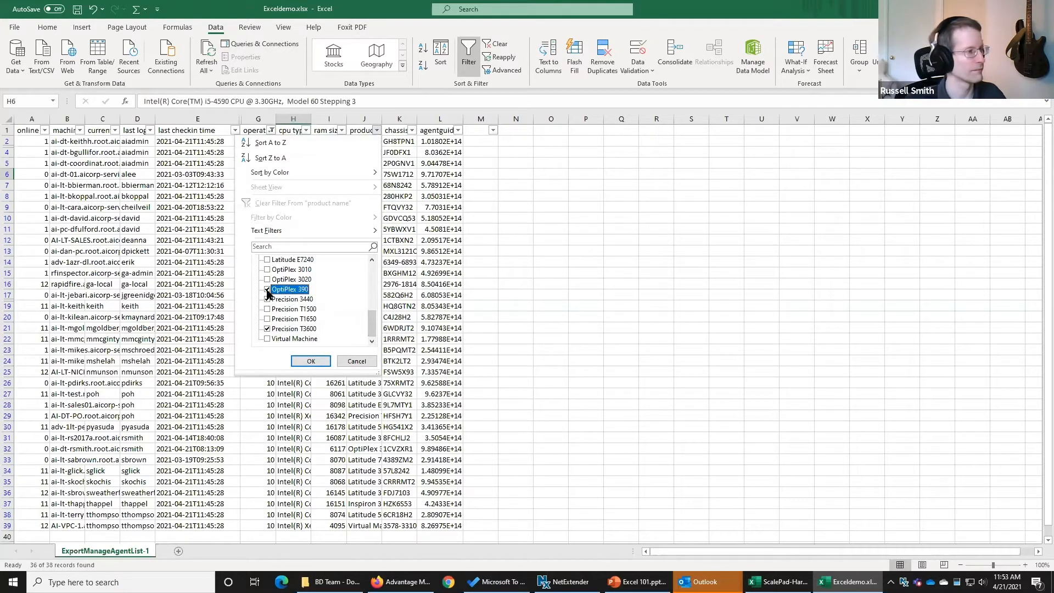
left_click(310, 361)
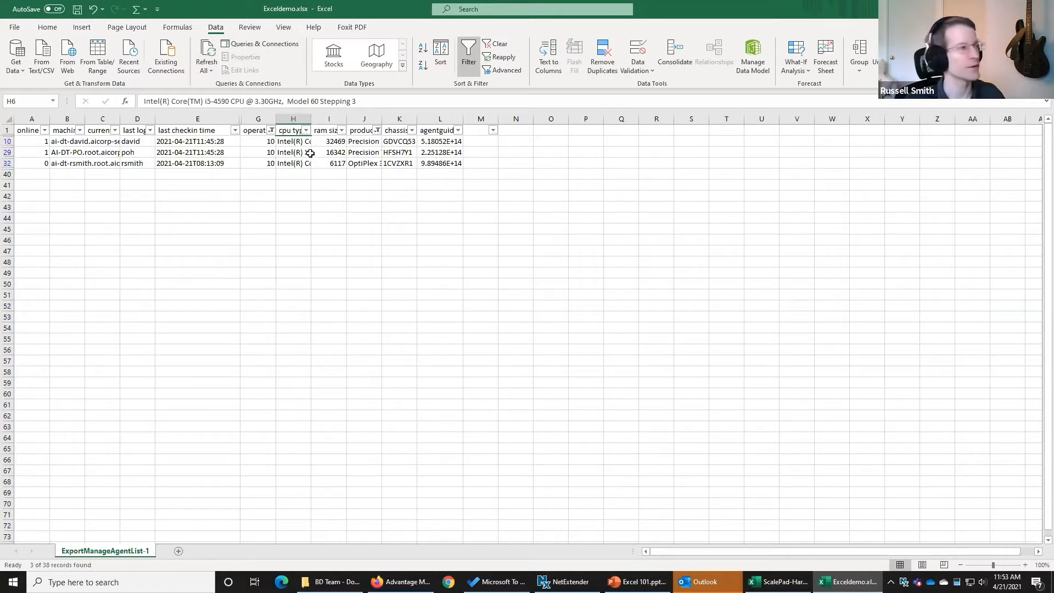
Step: Reset the product name column's filter to include all products again
left_click(377, 130)
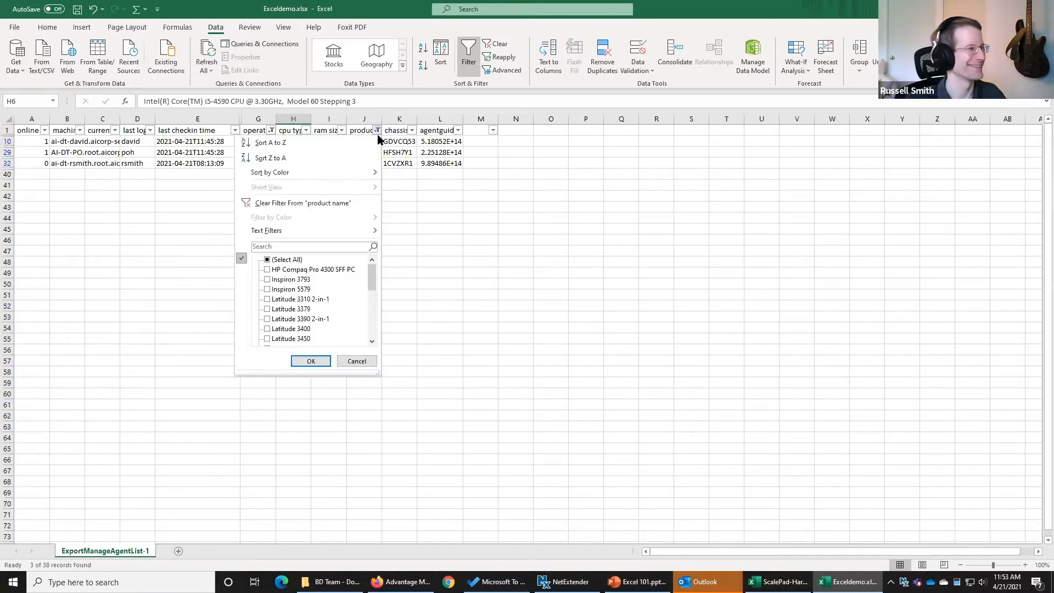
left_click(267, 260)
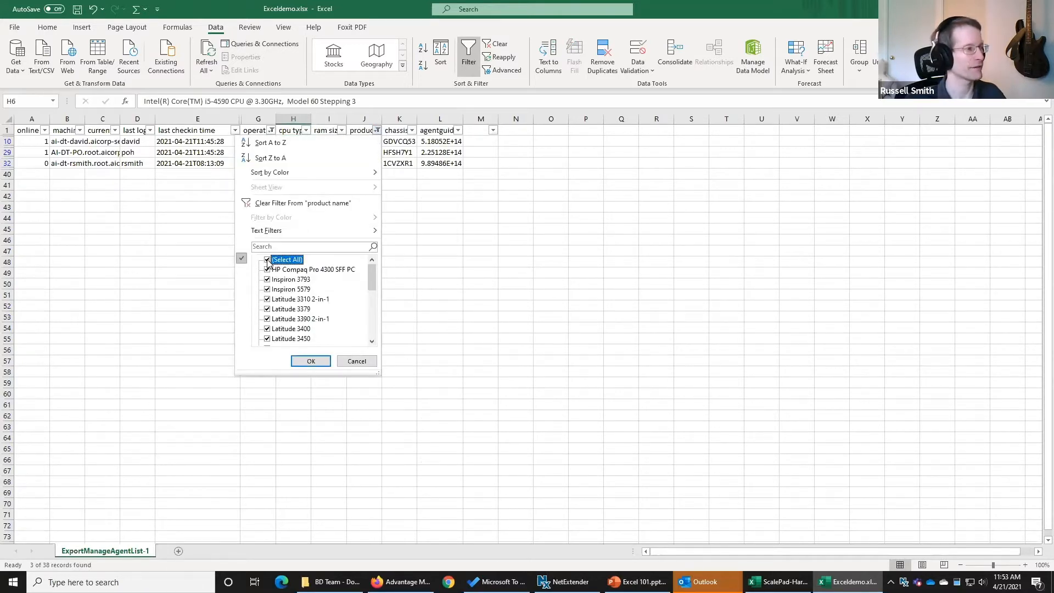
left_click(302, 361)
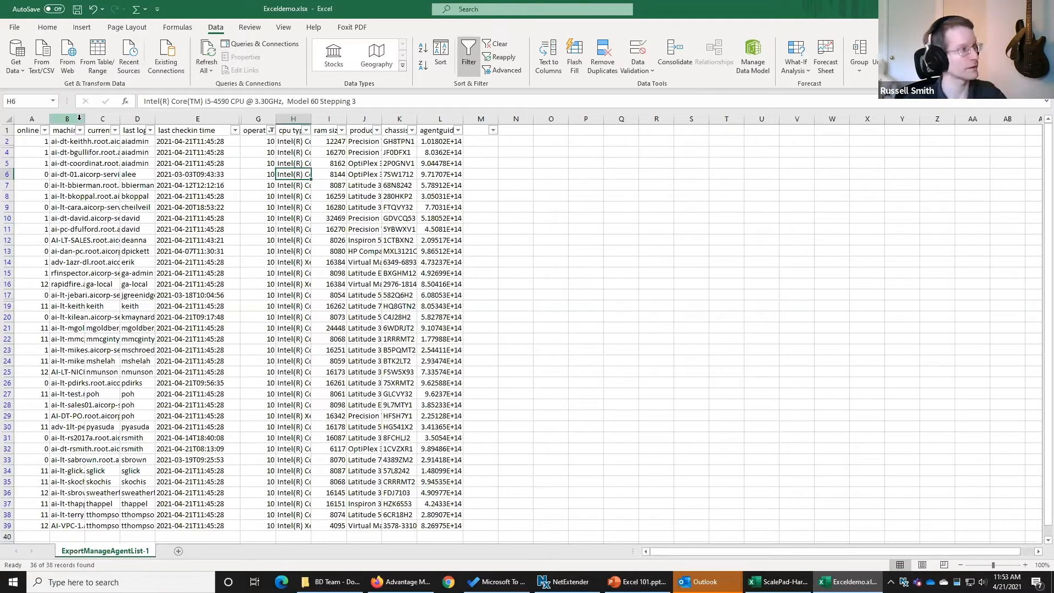
Step: Fit the machine id column (column B) to its contents and look over the machine names down to the last row
double_click(84, 118)
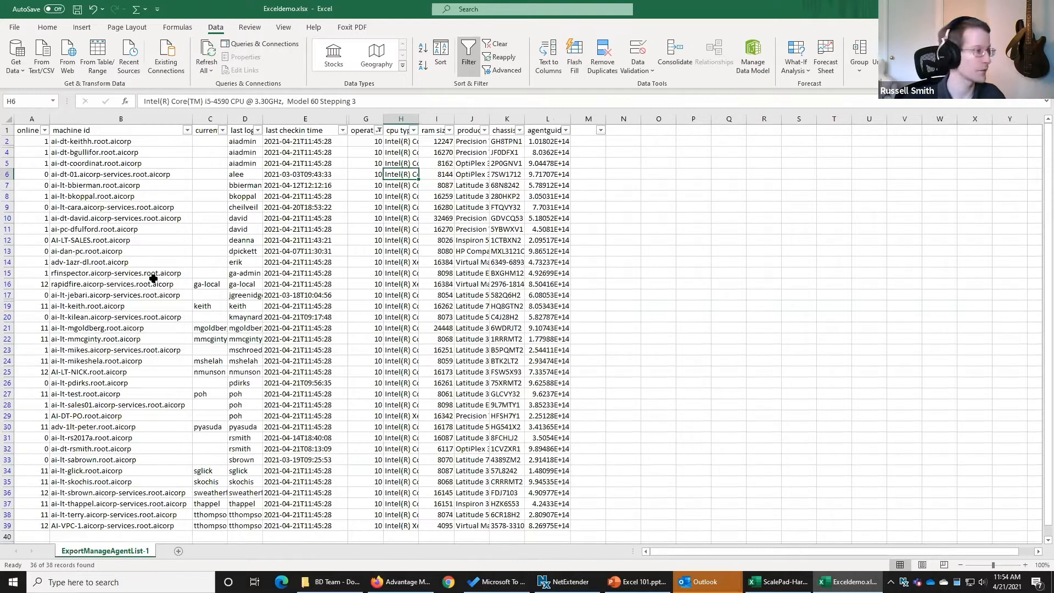
scroll(165, 324, "down", 2)
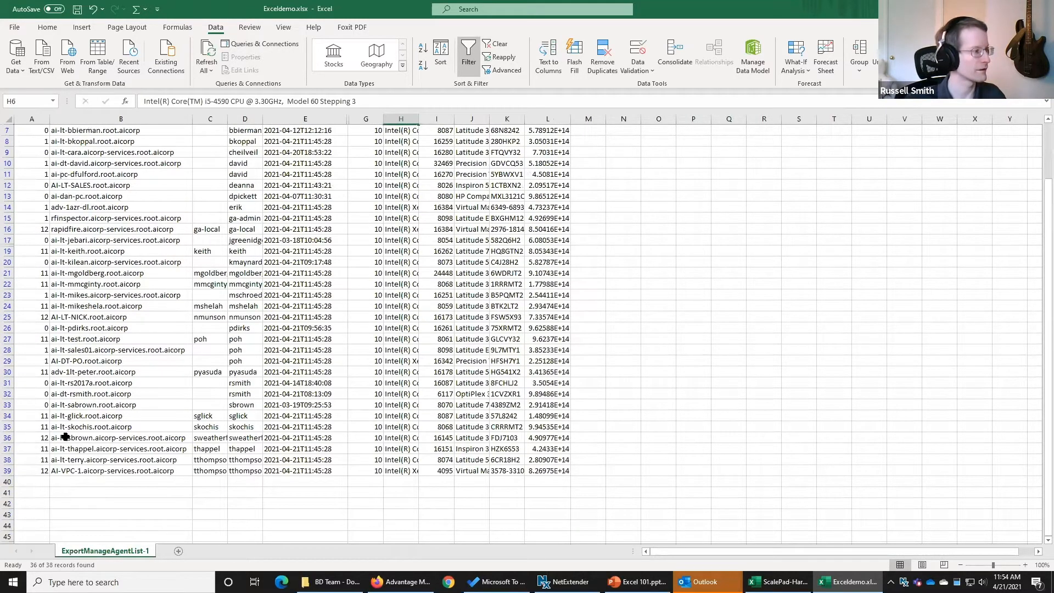
left_click(65, 436)
left_click(80, 448)
scroll(157, 331, "up", 2)
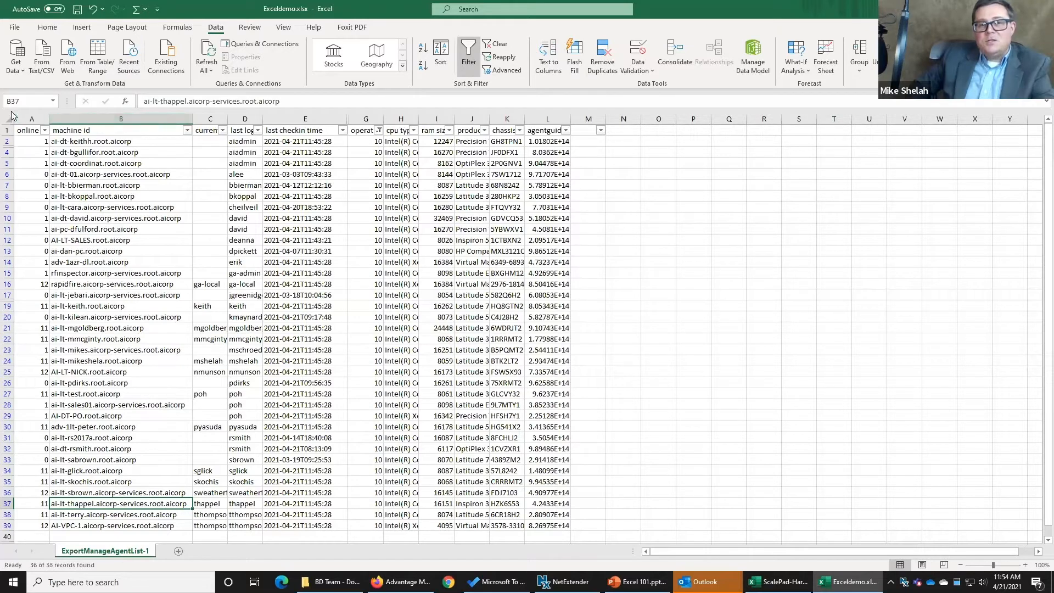
Step: Delete the online column (column A) from the machine list
left_click(30, 117)
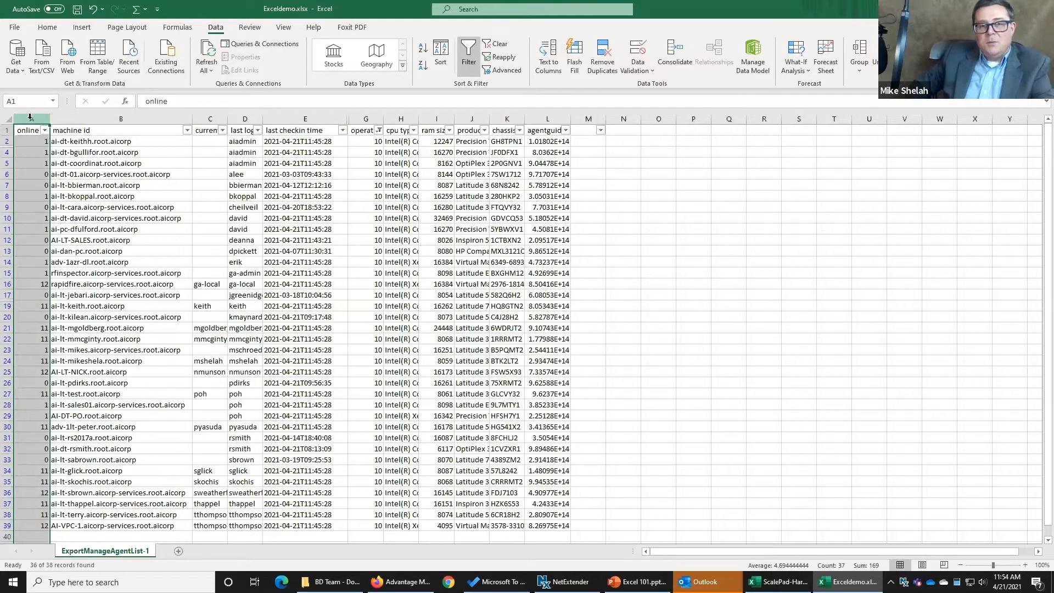
right_click(30, 117)
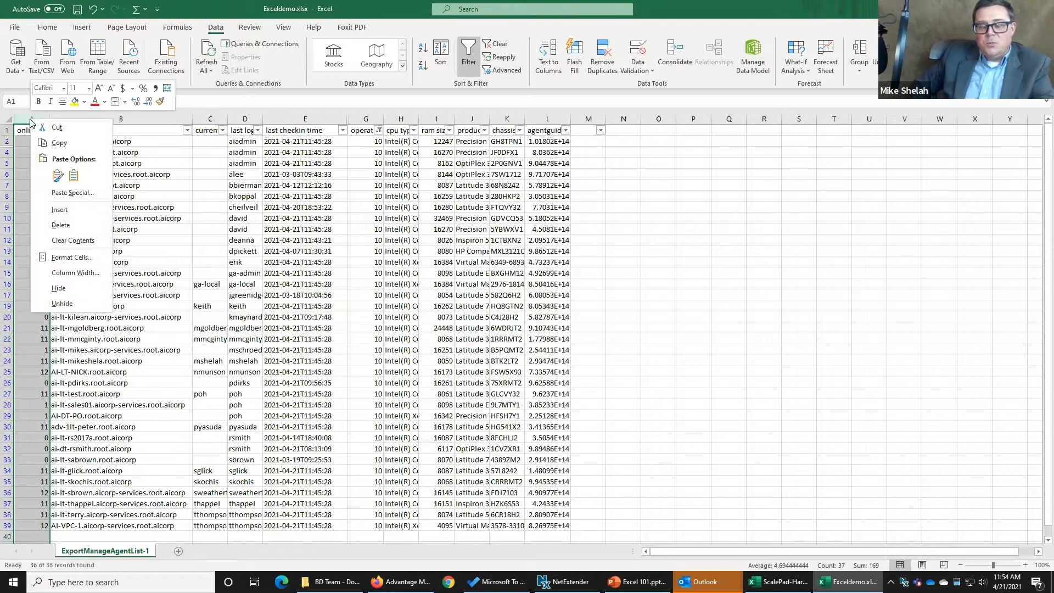
left_click(88, 225)
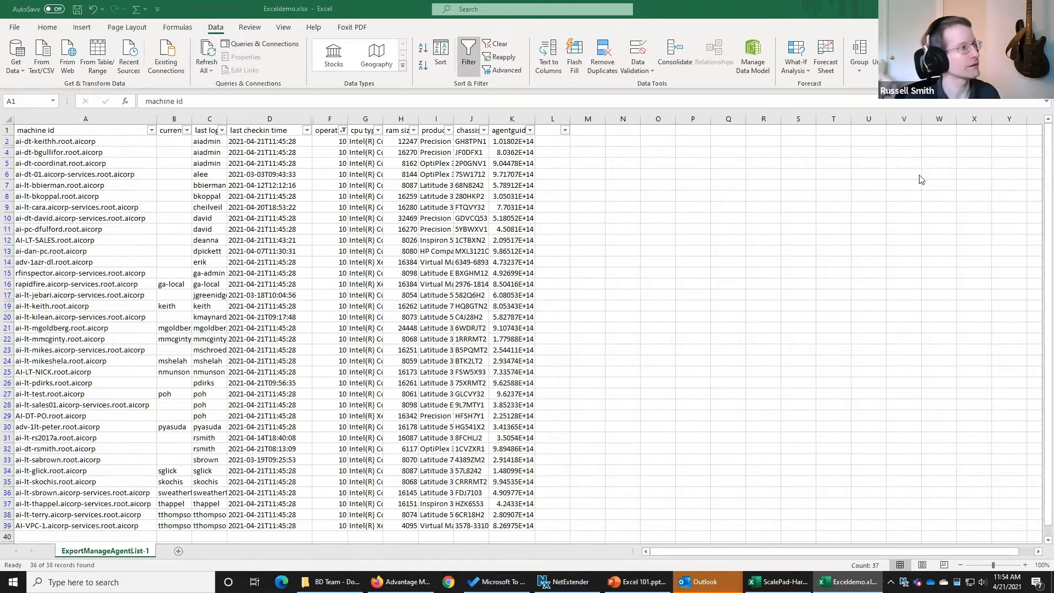
Step: Fit the widths of columns A through L to their contents all at once
left_click(76, 115)
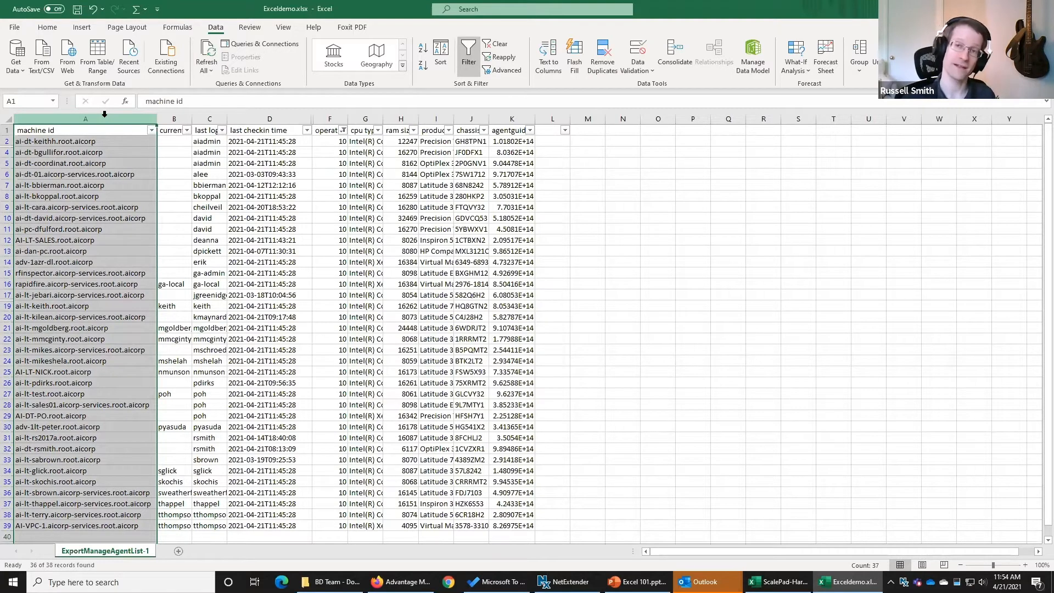
left_click(560, 119, "shift")
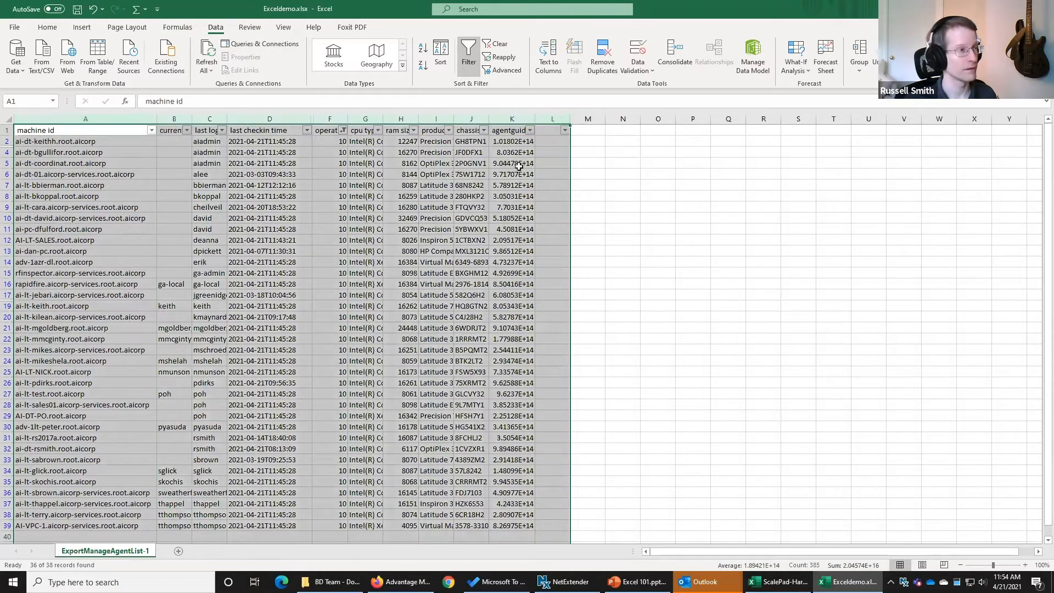
double_click(568, 120)
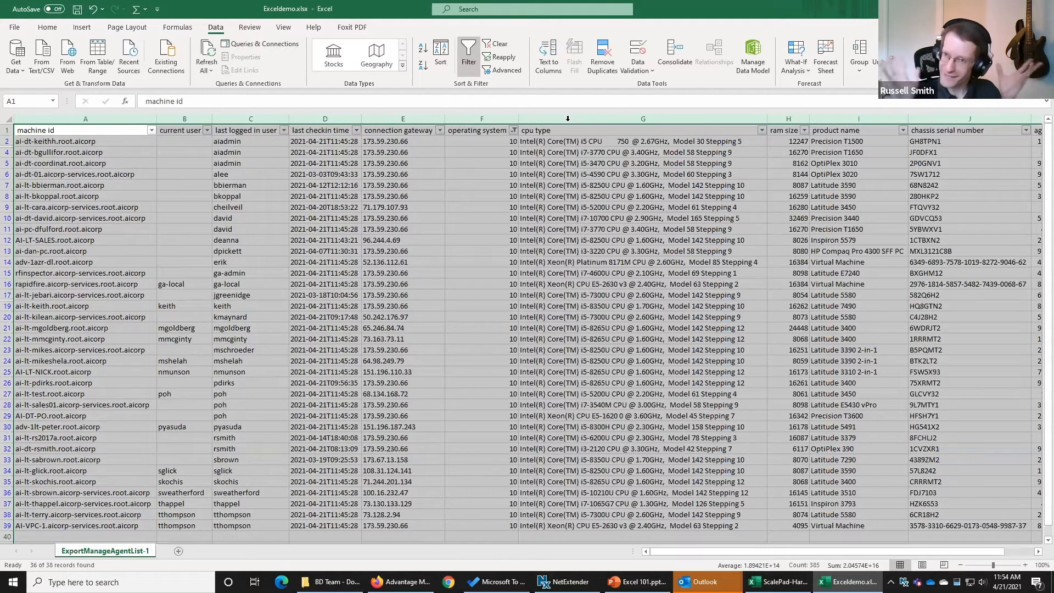
Step: Rename the operating system header in F1 to OS and fit column F to its contents
left_click(486, 143)
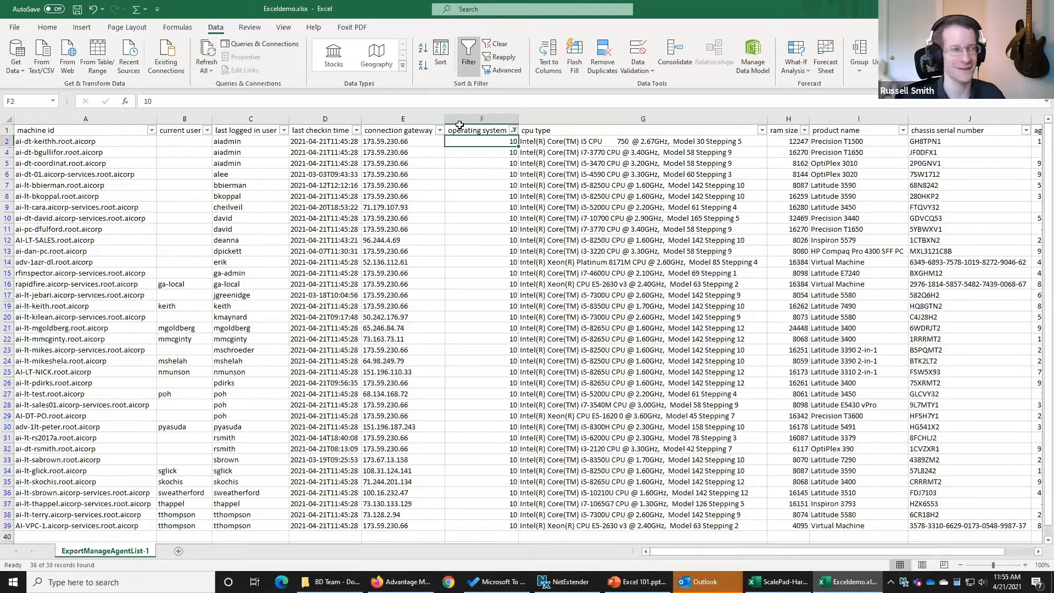
left_click(492, 130)
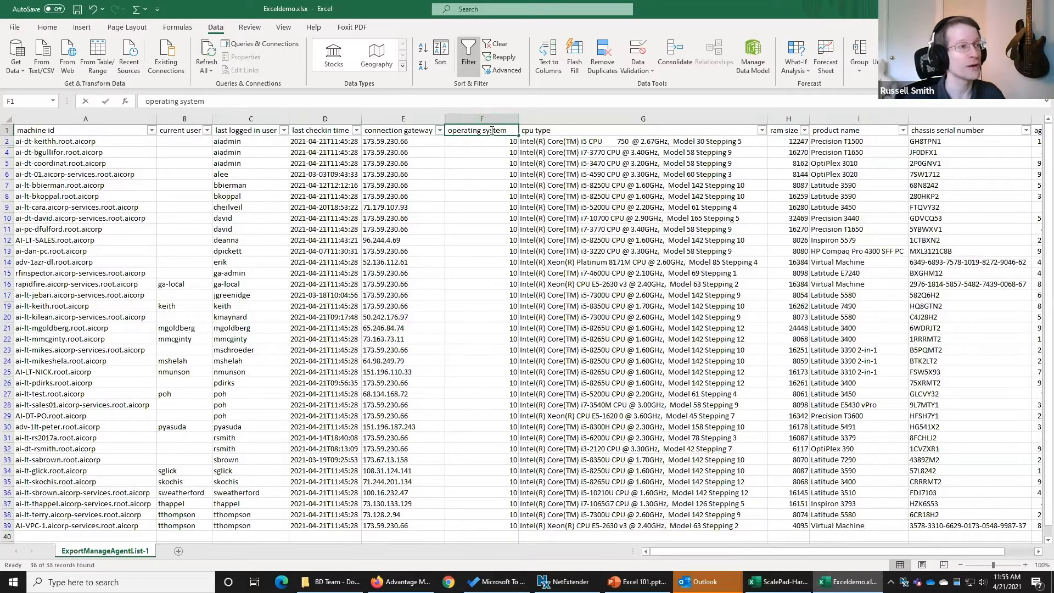
left_click_drag(249, 101, 117, 115)
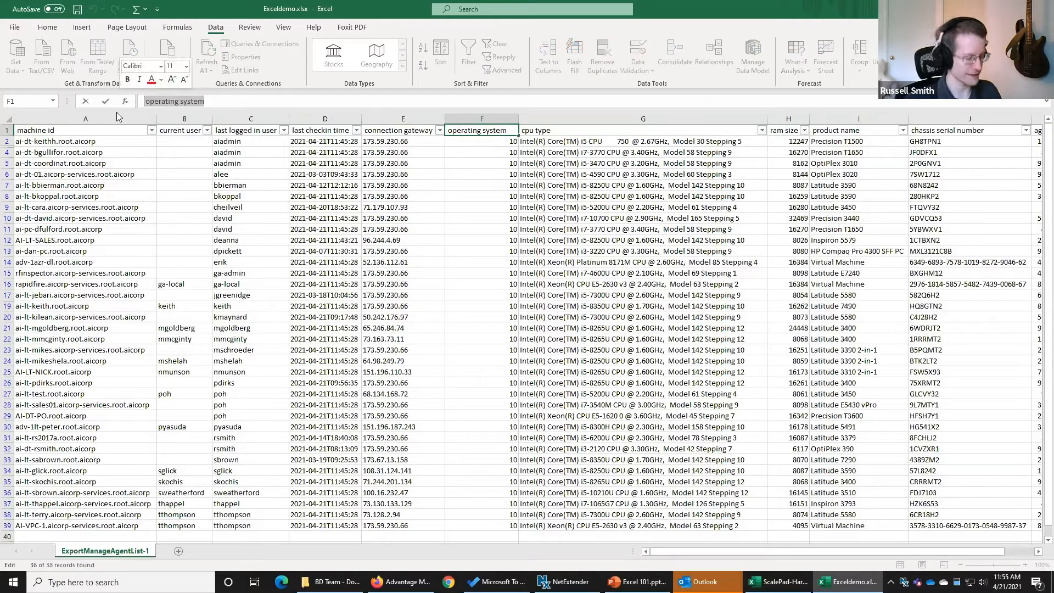
type("OS")
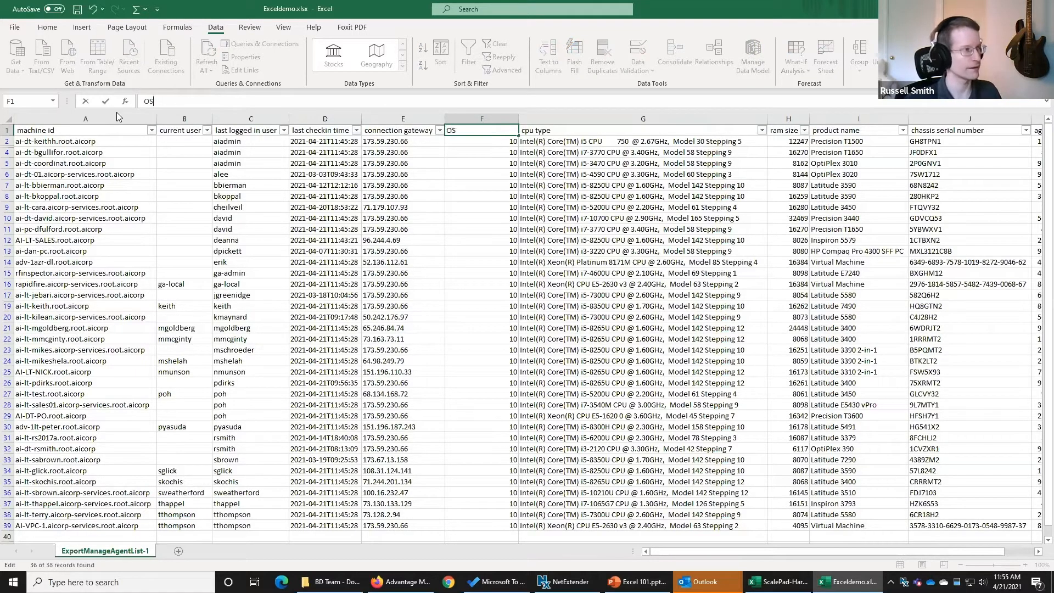
key("Return")
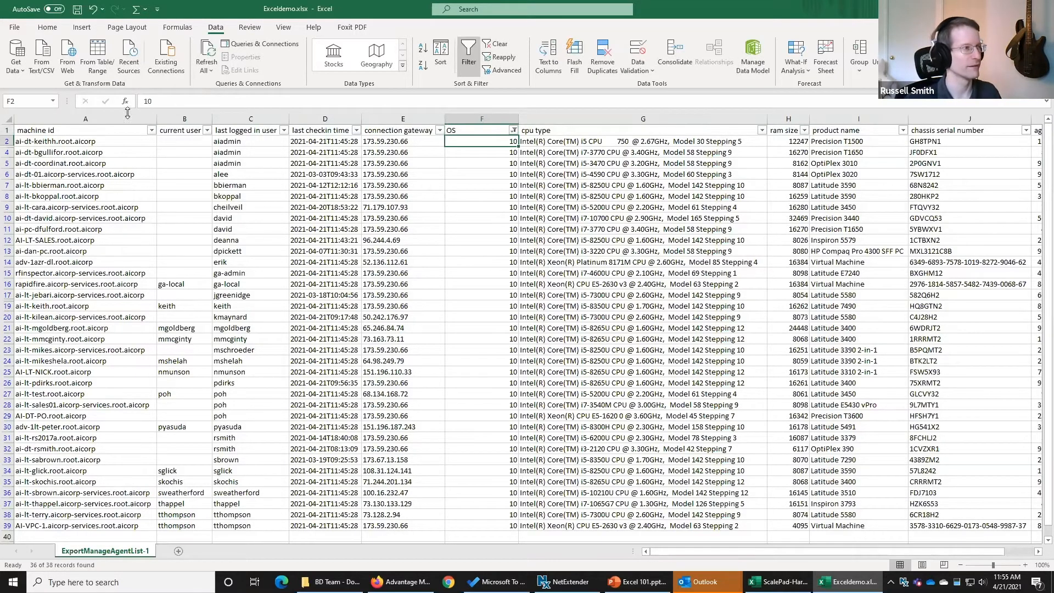
double_click(517, 118)
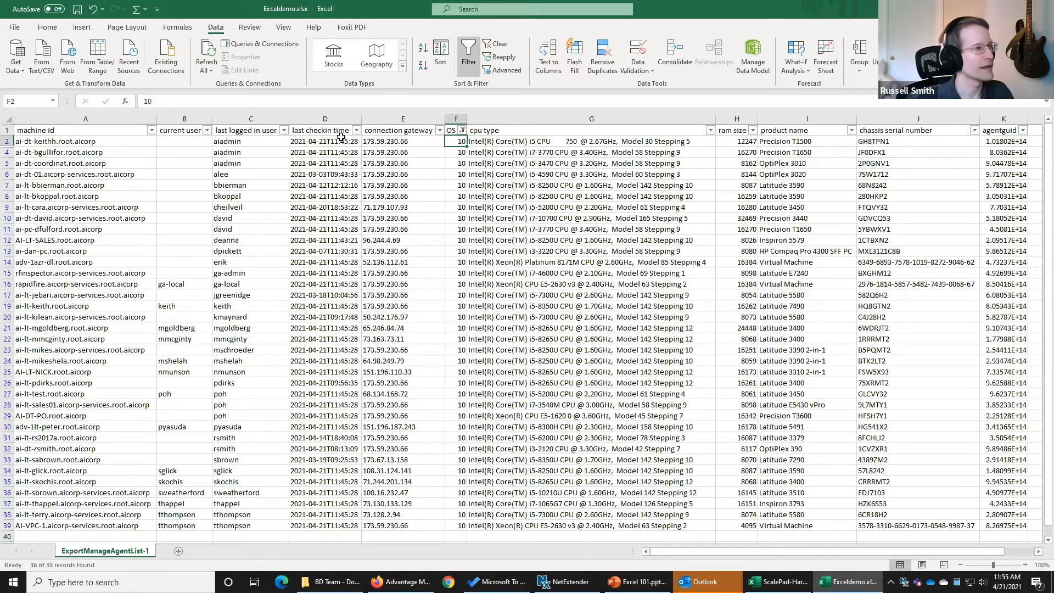
Step: Format the header row (row 1) as bold and underlined
left_click(8, 127)
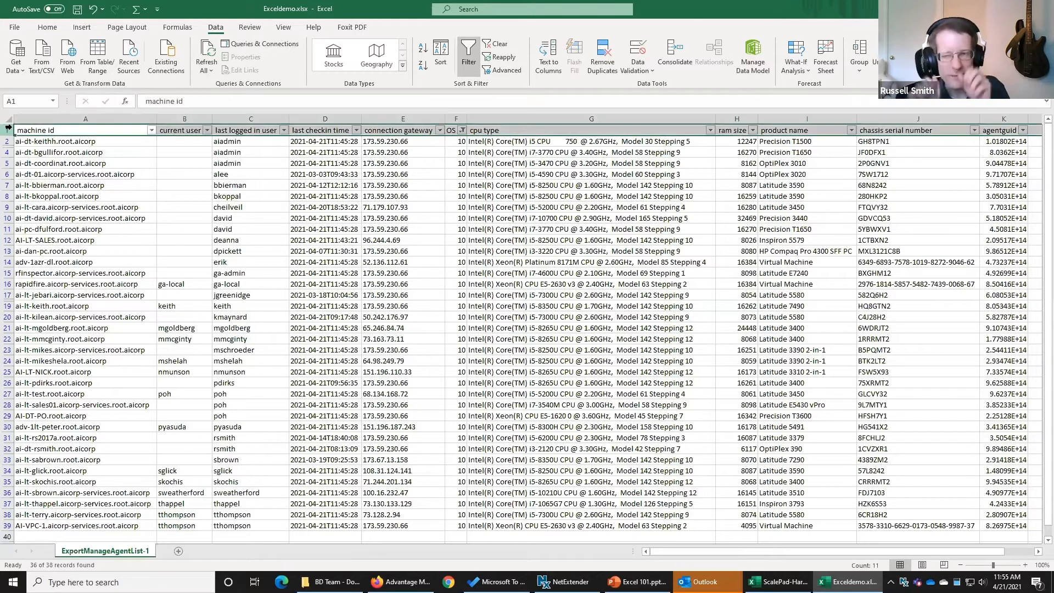
left_click(48, 27)
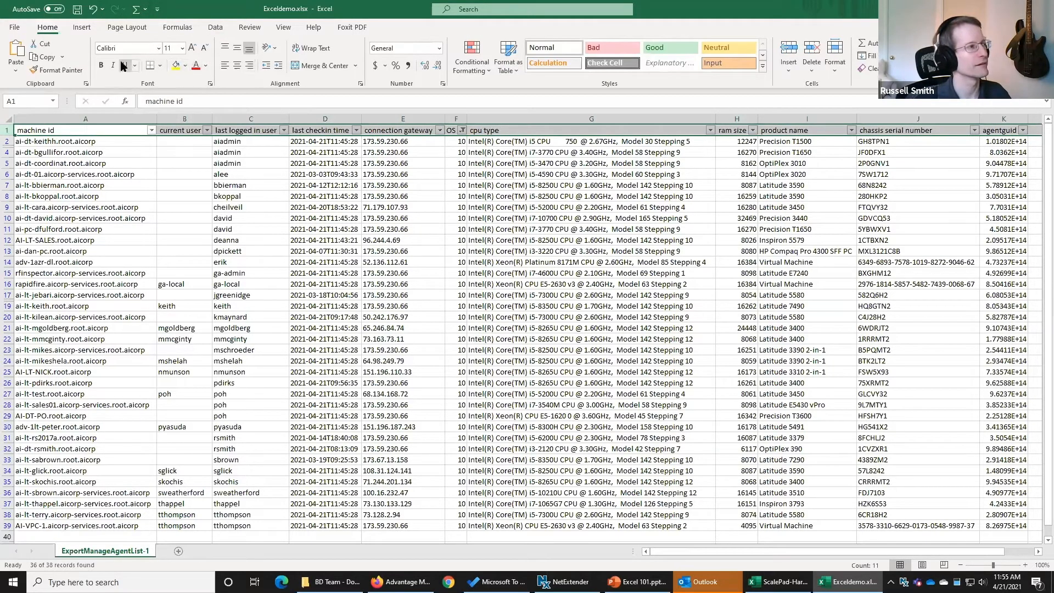
left_click(101, 66)
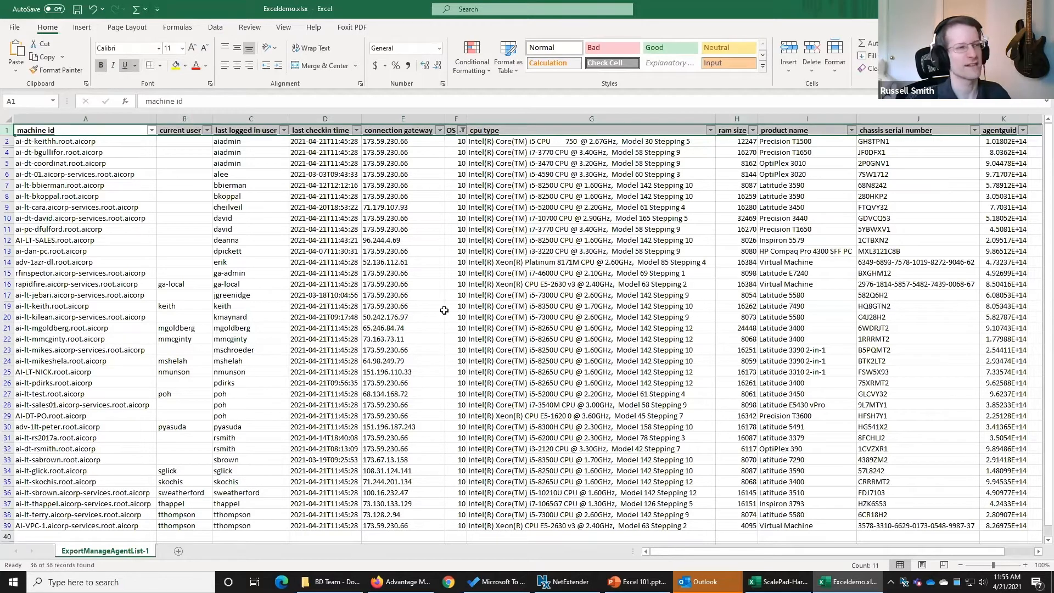
Step: Delete the agentguid column (column K) and deselect it
right_click(1014, 118)
left_click(971, 220)
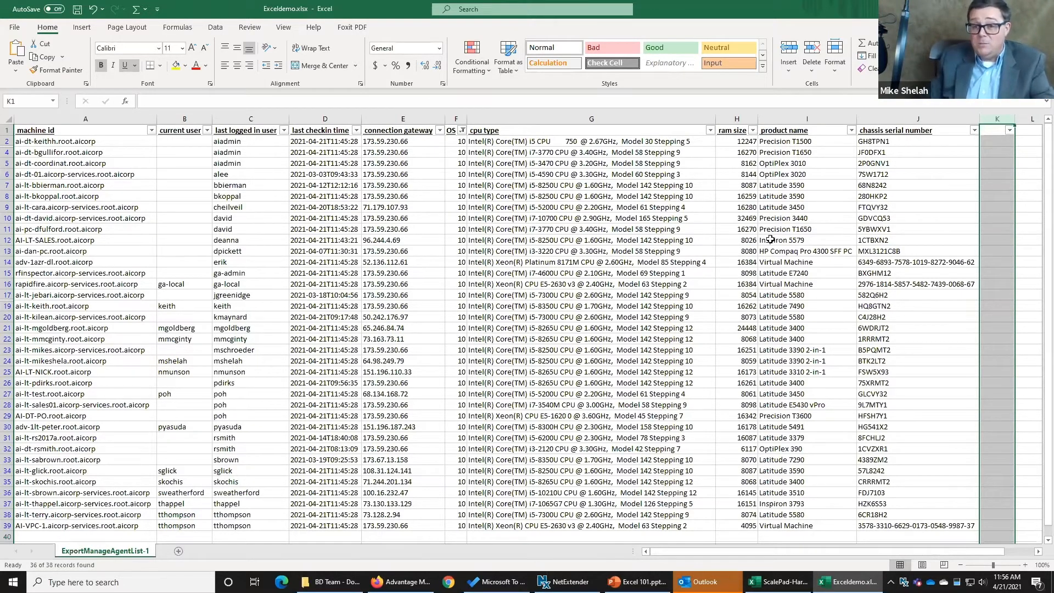
left_click(1025, 143)
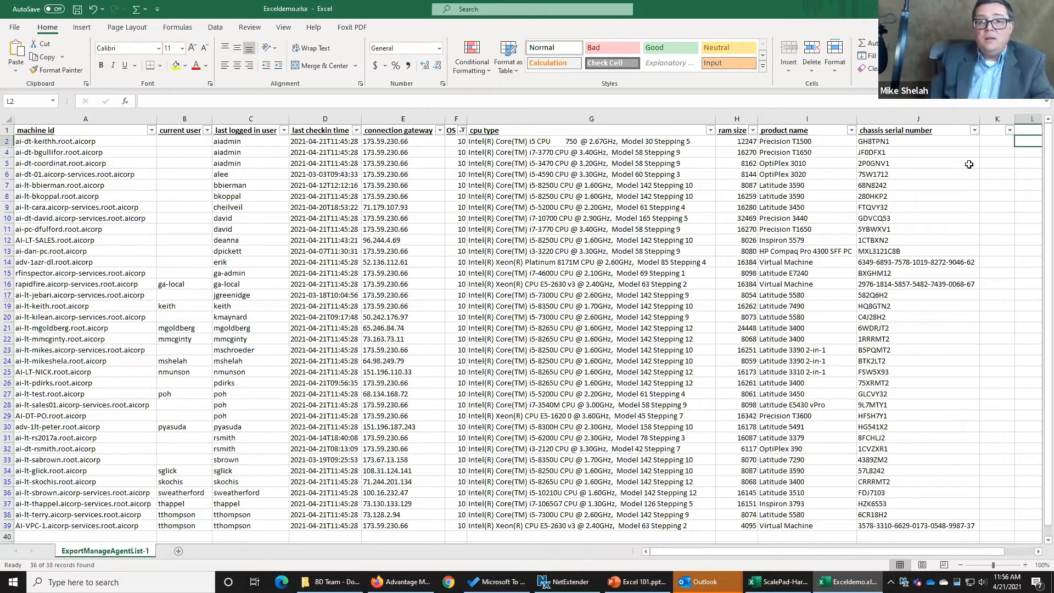
left_click(217, 27)
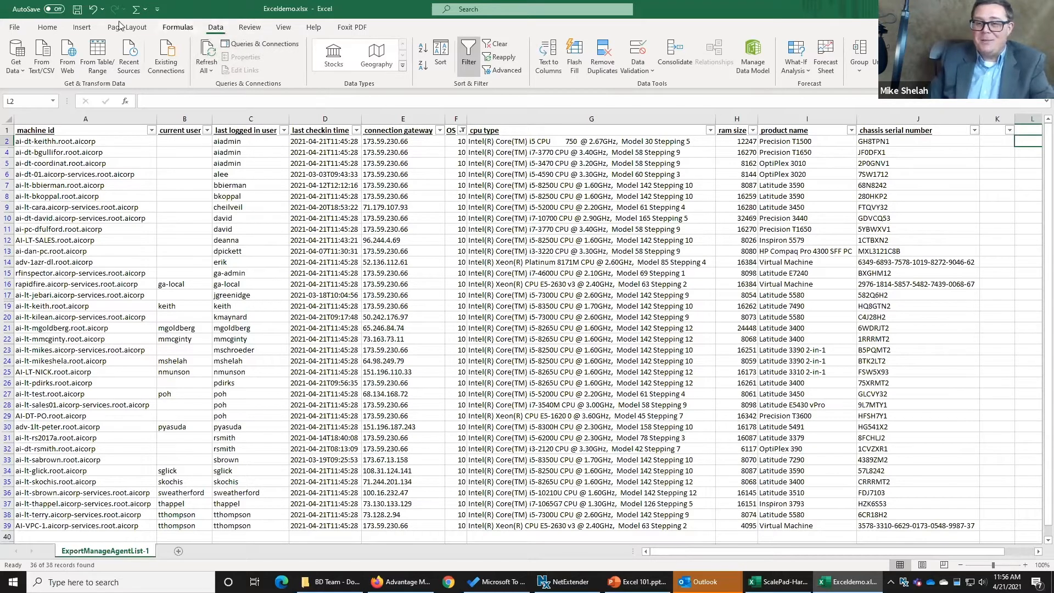
left_click(54, 31)
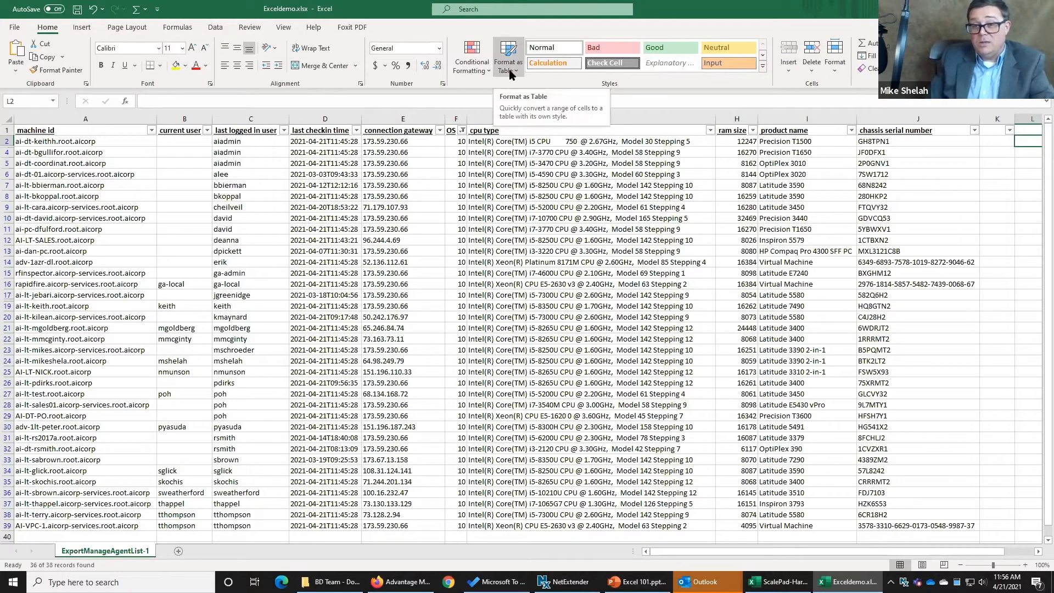
left_click(617, 51)
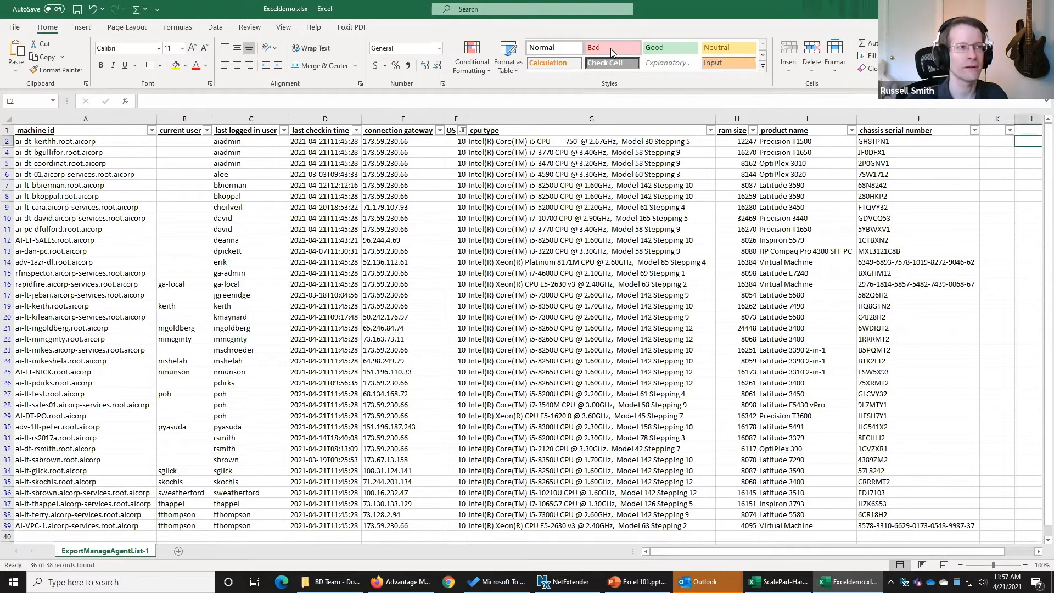
left_click(763, 59)
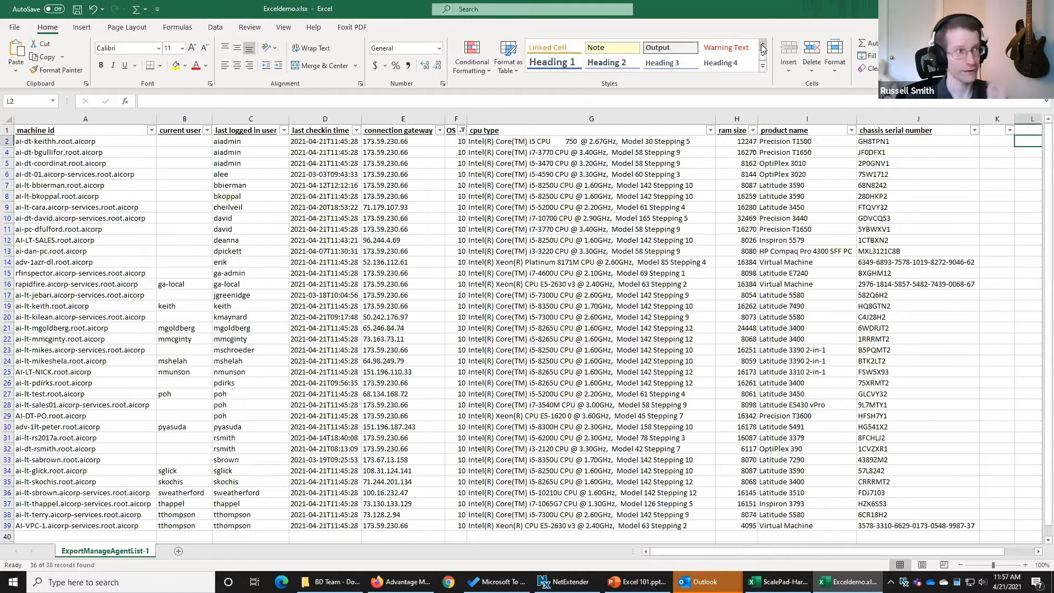
left_click(763, 49)
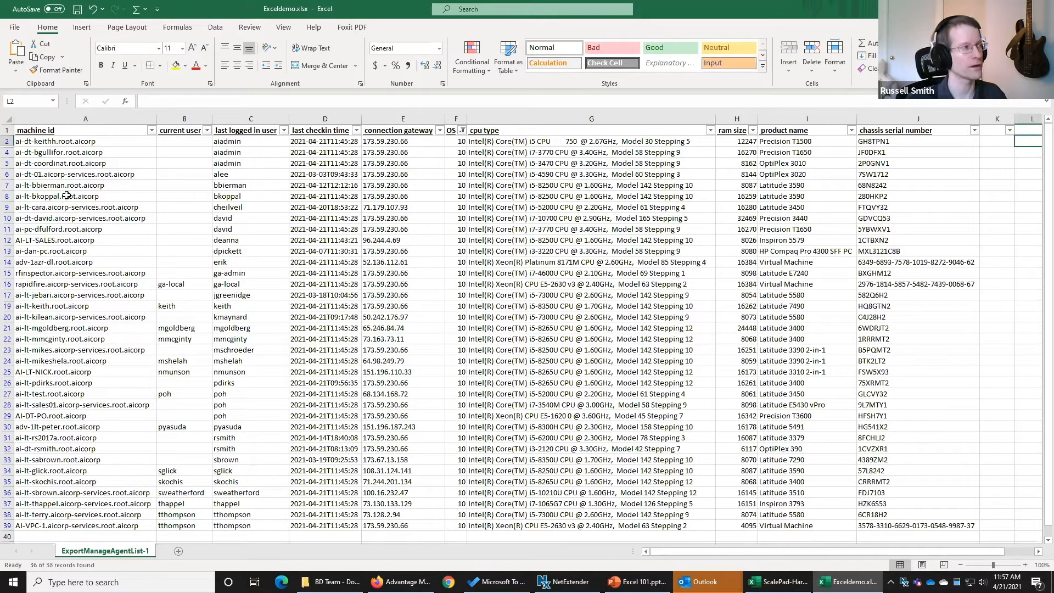
Step: Try the Neutral cell style on the range C8:E14 and undo it
left_click(242, 199)
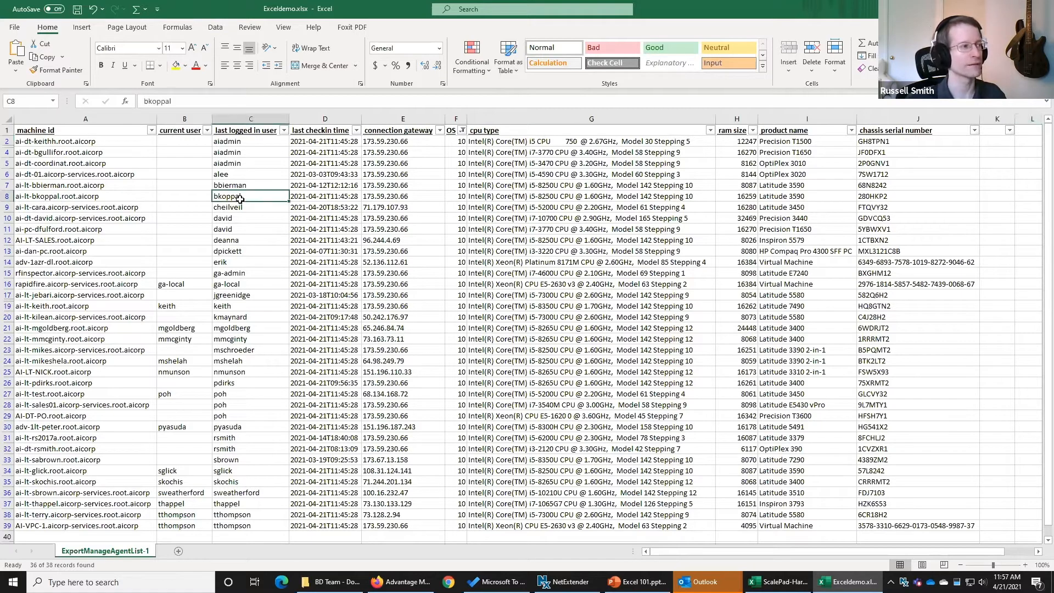
left_click_drag(251, 199, 425, 265)
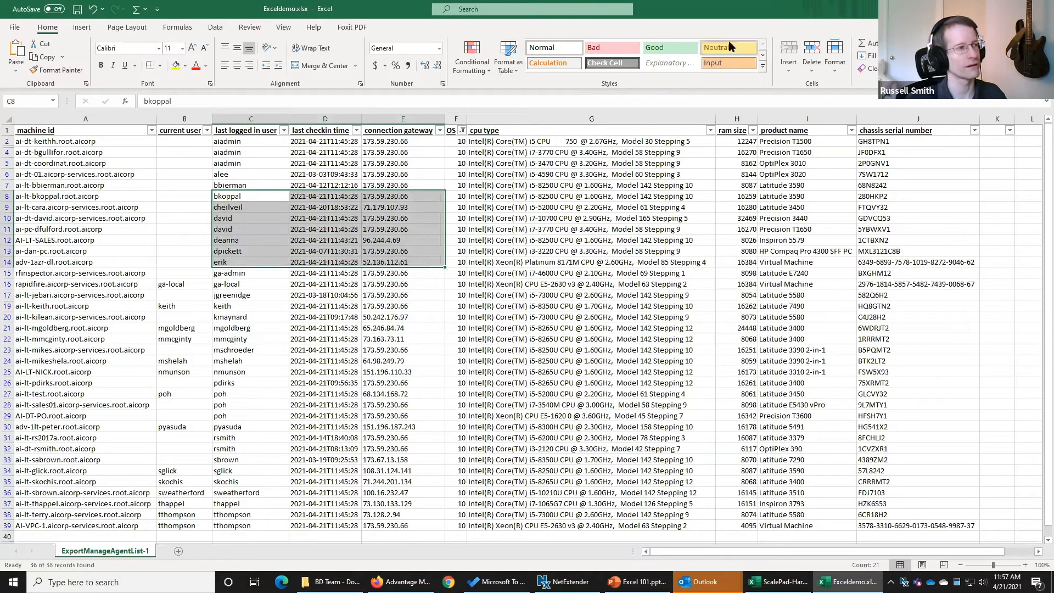
left_click(729, 47)
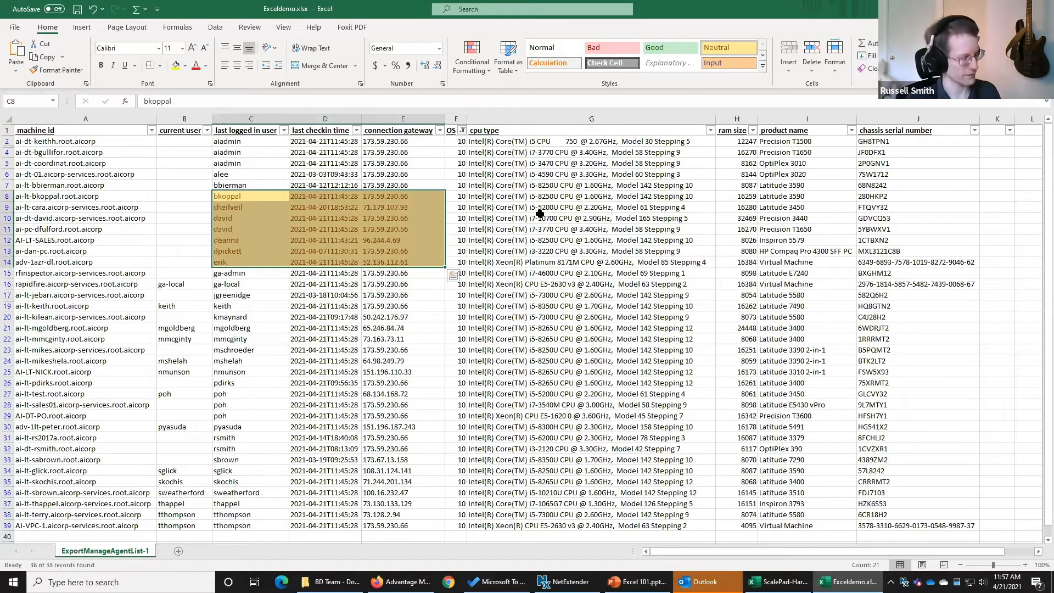
key("ctrl+z")
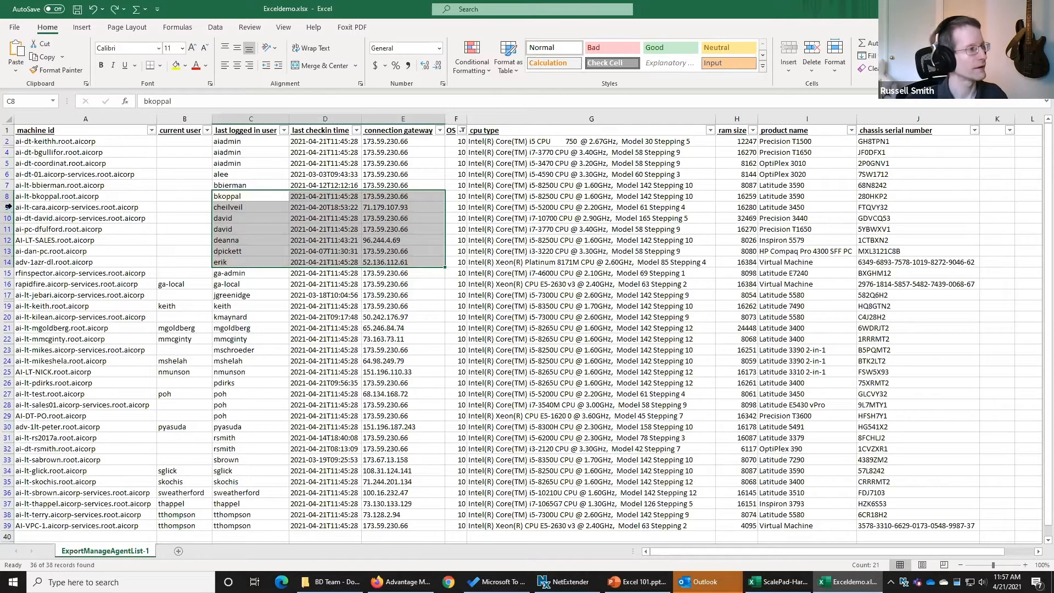
Step: Apply the Neutral cell style to the whole of row 8
left_click(9, 196)
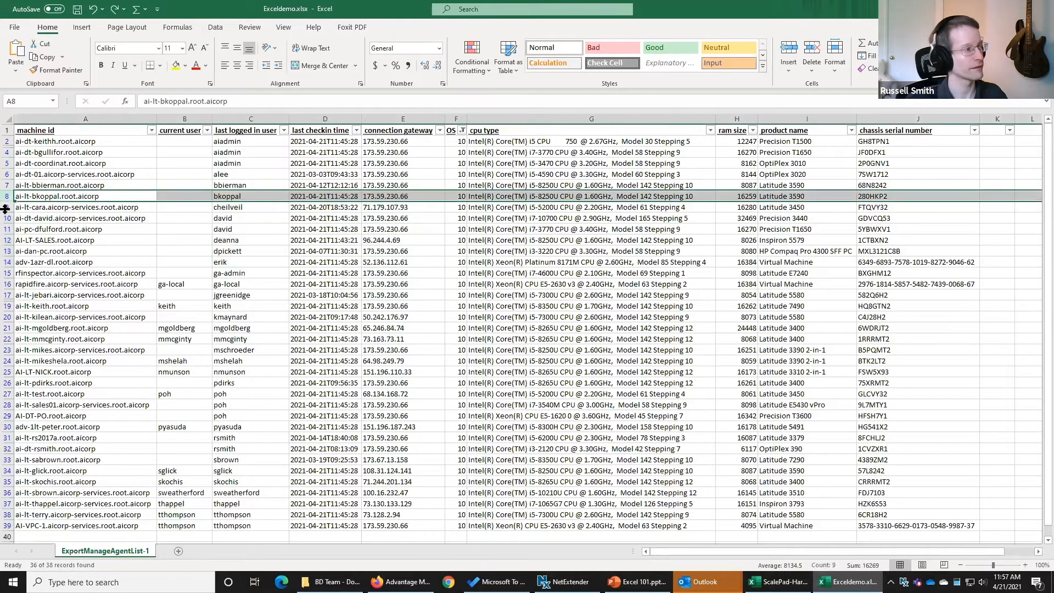
left_click(728, 49)
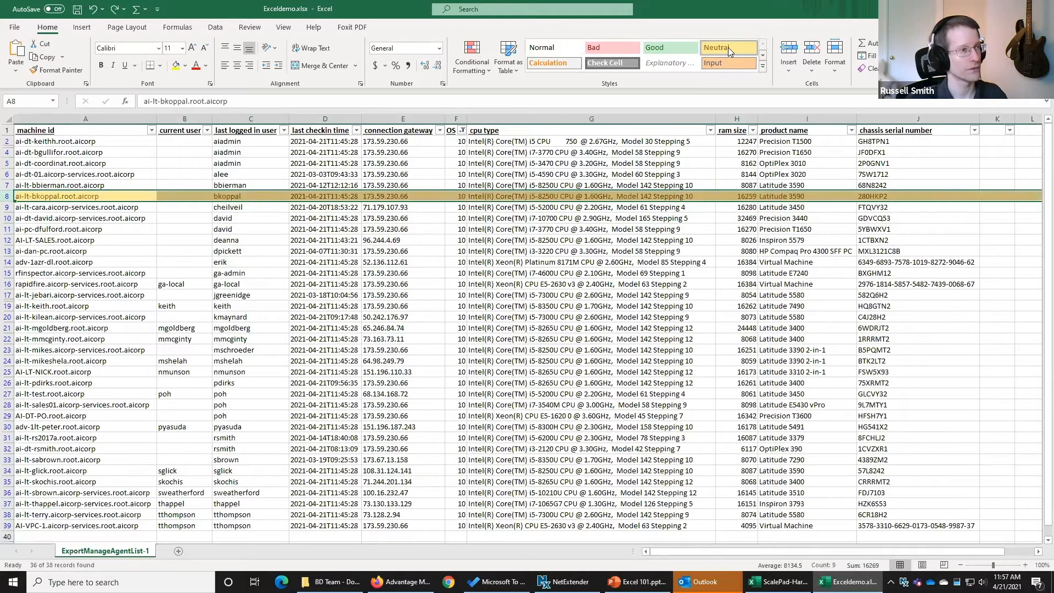
Step: Try the Neutral cell style on the entire cpu type column (column G) and undo it
left_click(532, 117)
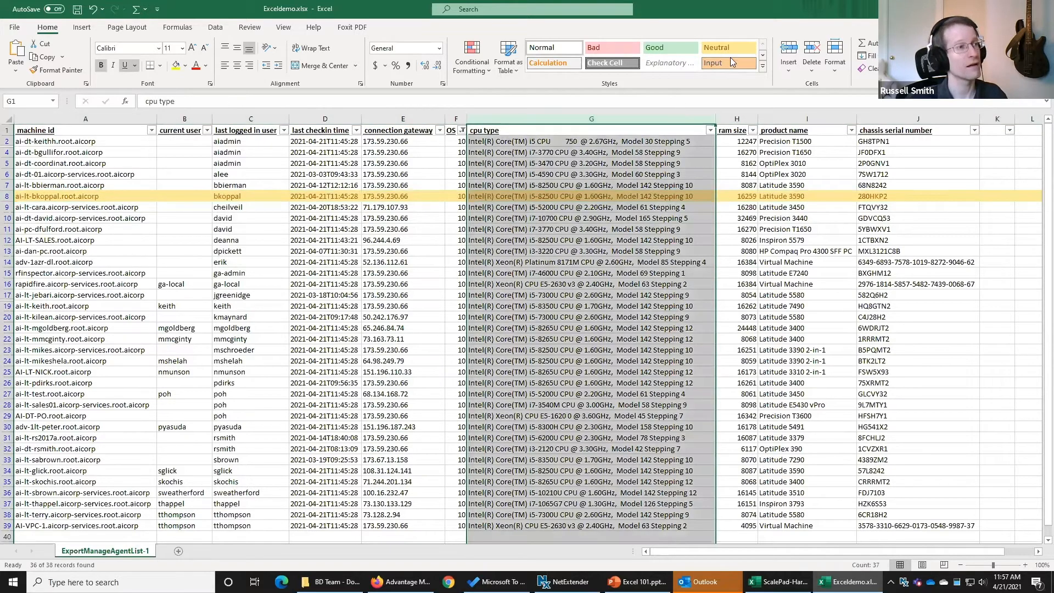
left_click(735, 49)
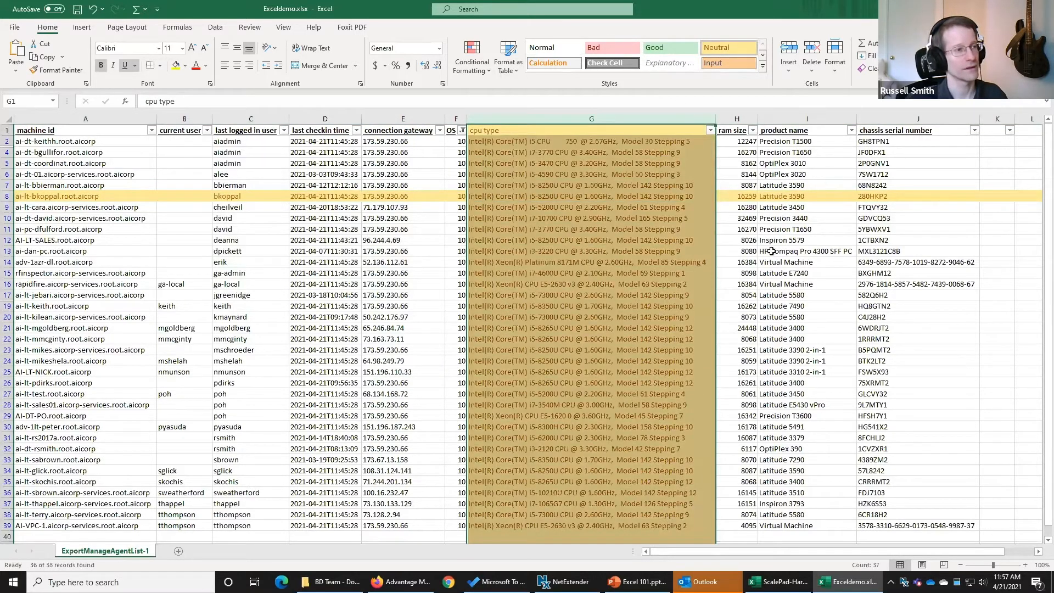
left_click(774, 228)
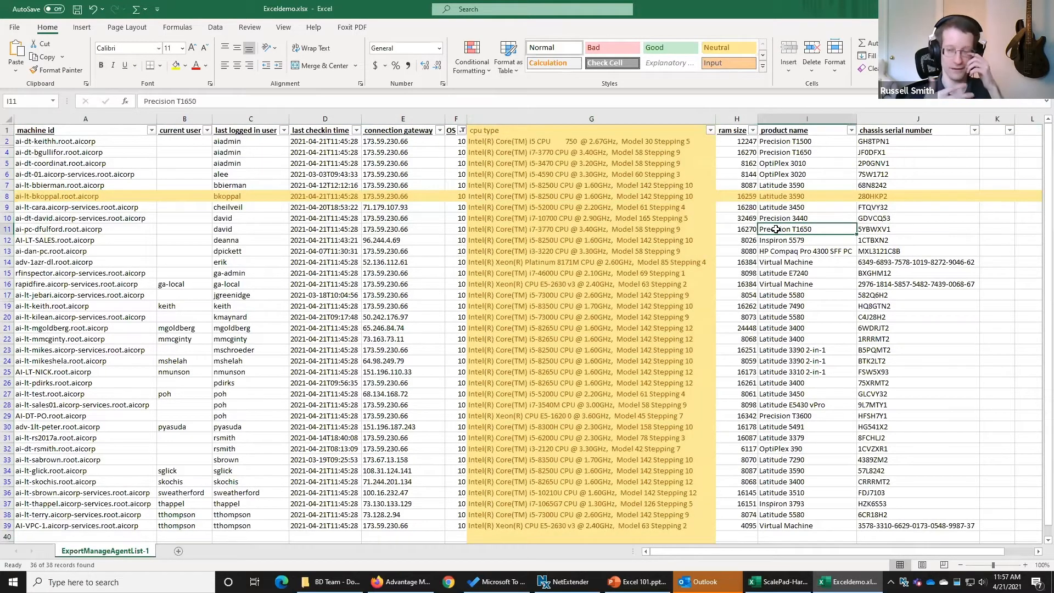
left_click(599, 117)
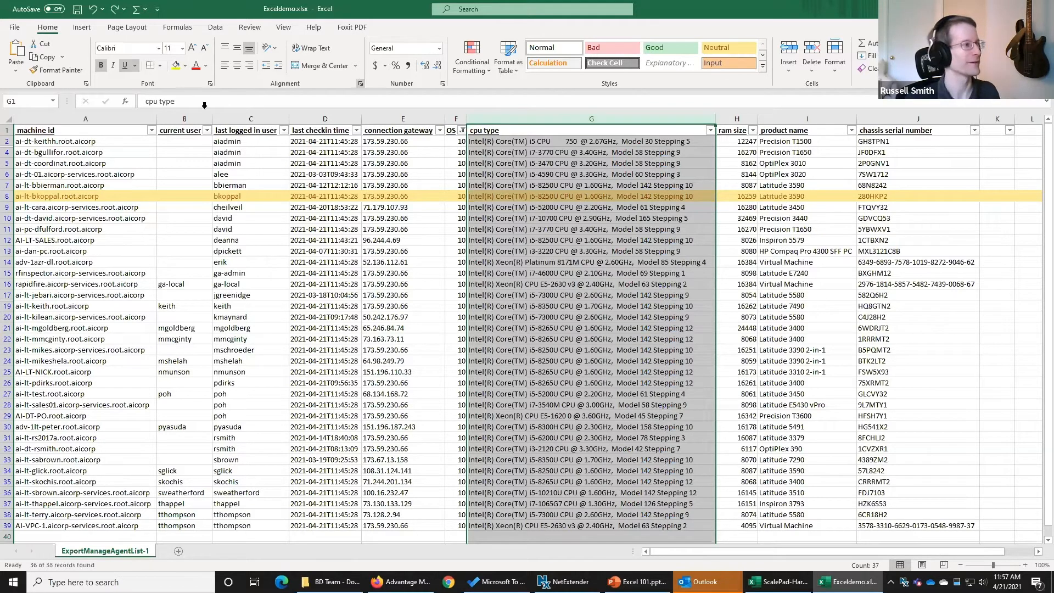
Step: Undo the Neutral style on row 8 and redo it
left_click(8, 196)
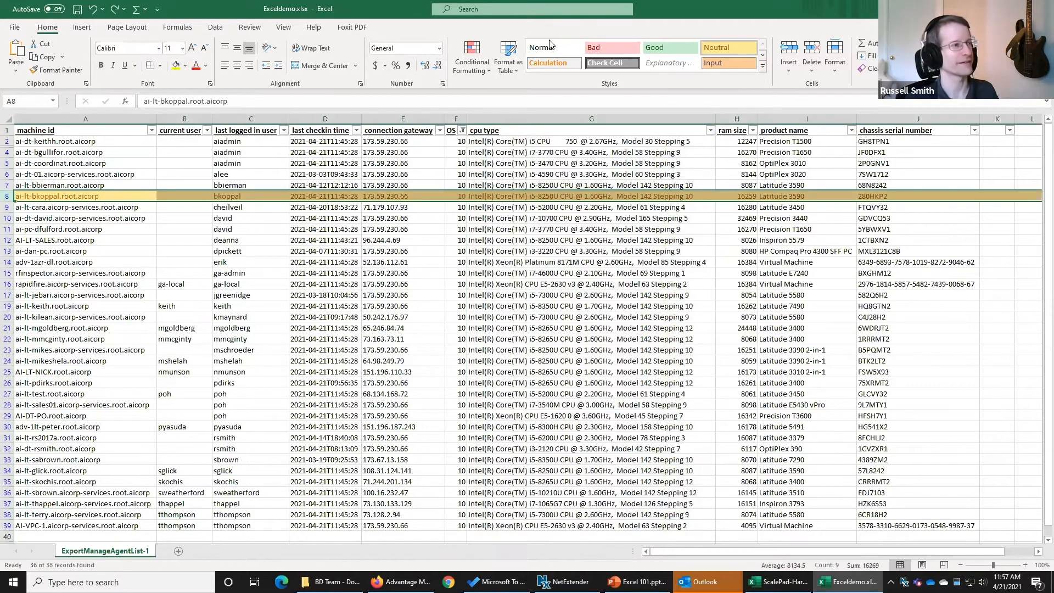
key("ctrl+z")
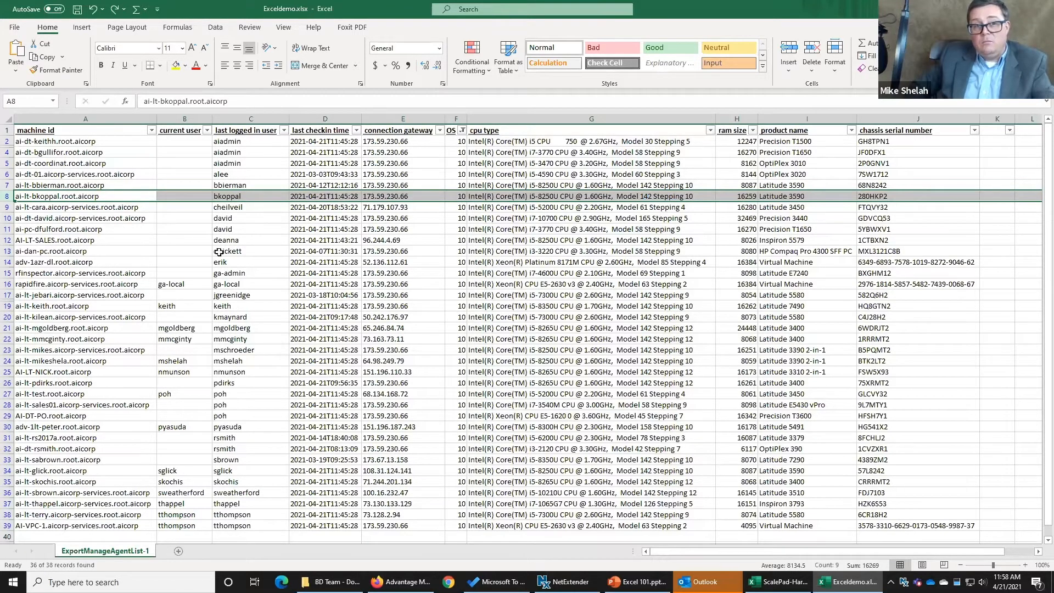
left_click(114, 10)
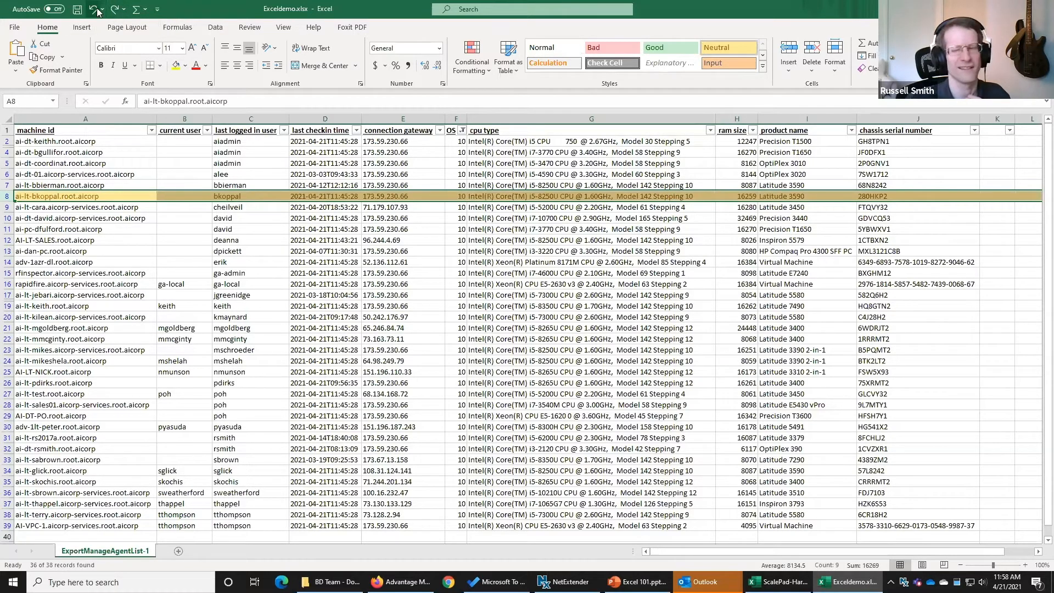
Step: Undo the Neutral cell style on row 8
left_click(95, 10)
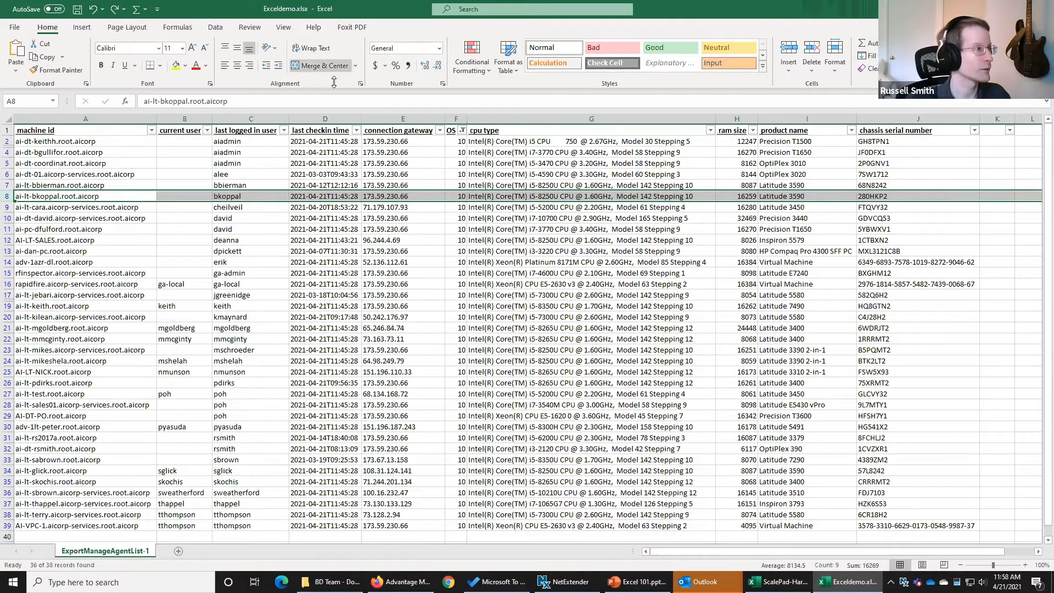
Step: Try to format the range A1:J39 as a table with headers in a blue Medium table style
left_click_drag(59, 133, 878, 526)
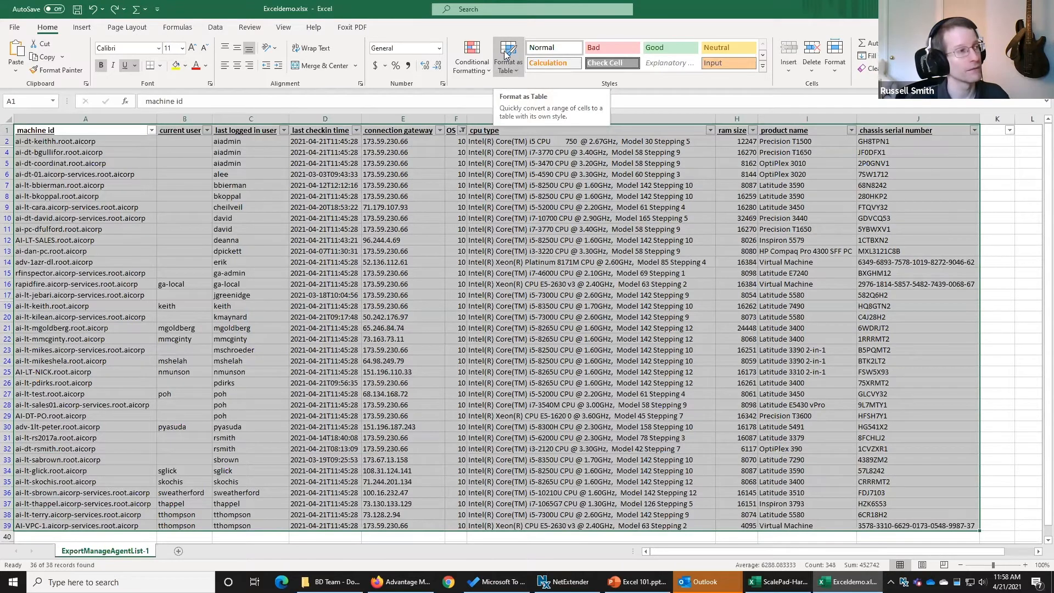
left_click(516, 72)
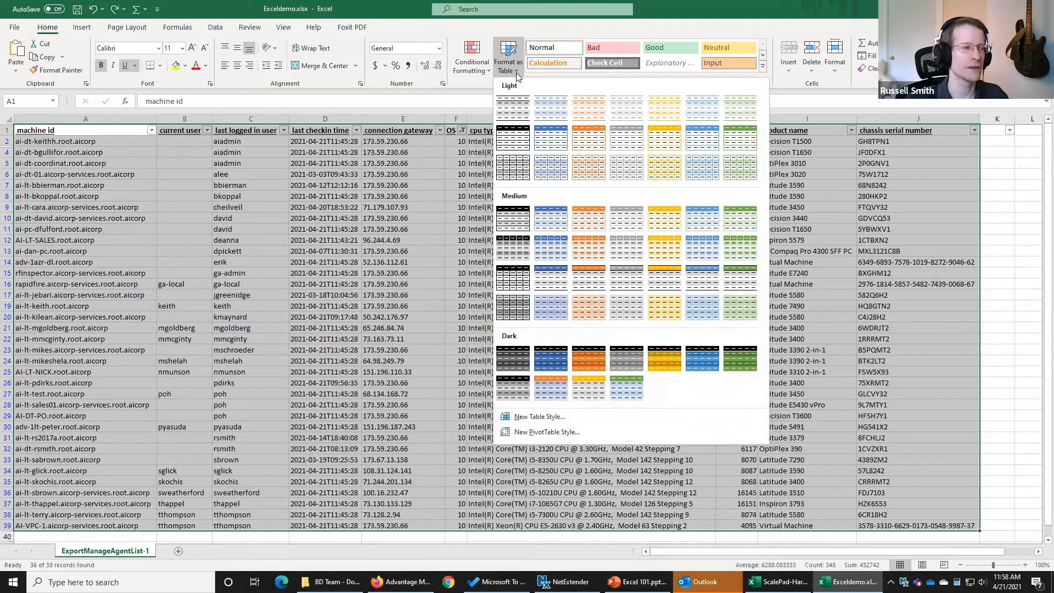
left_click(551, 218)
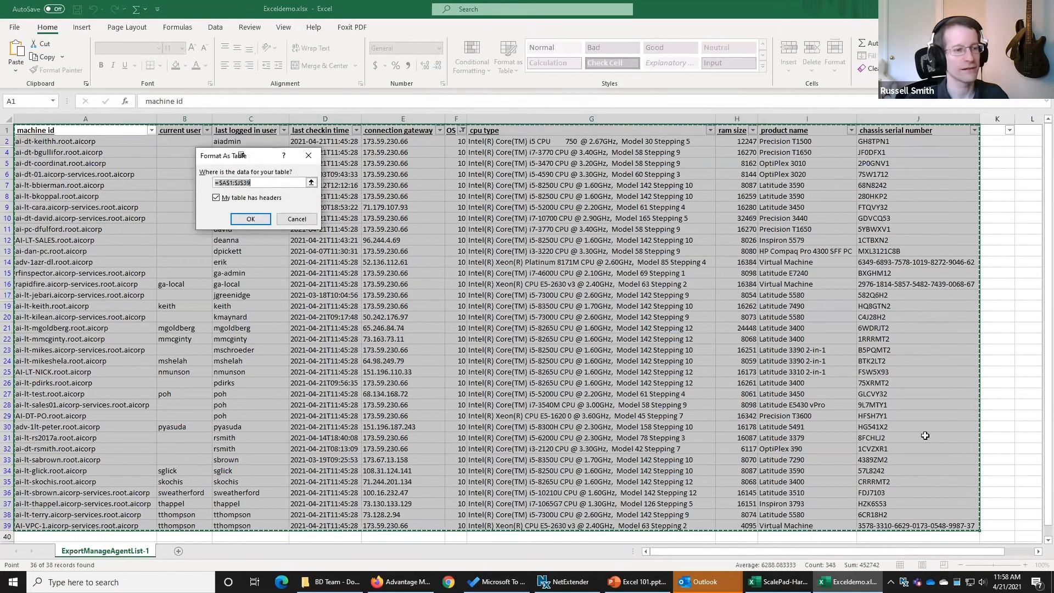
left_click(250, 220)
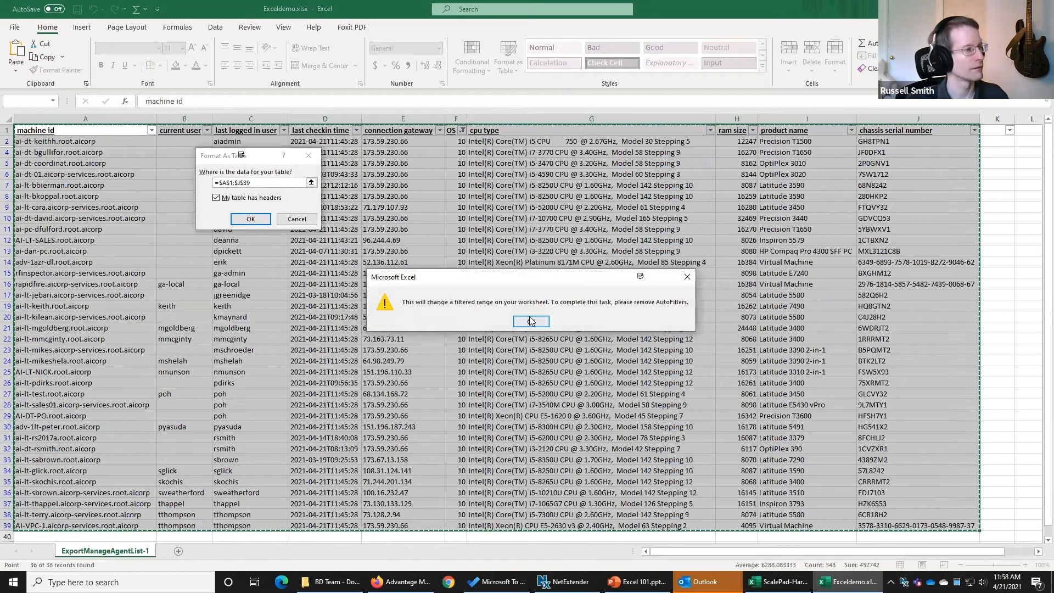
left_click(531, 321)
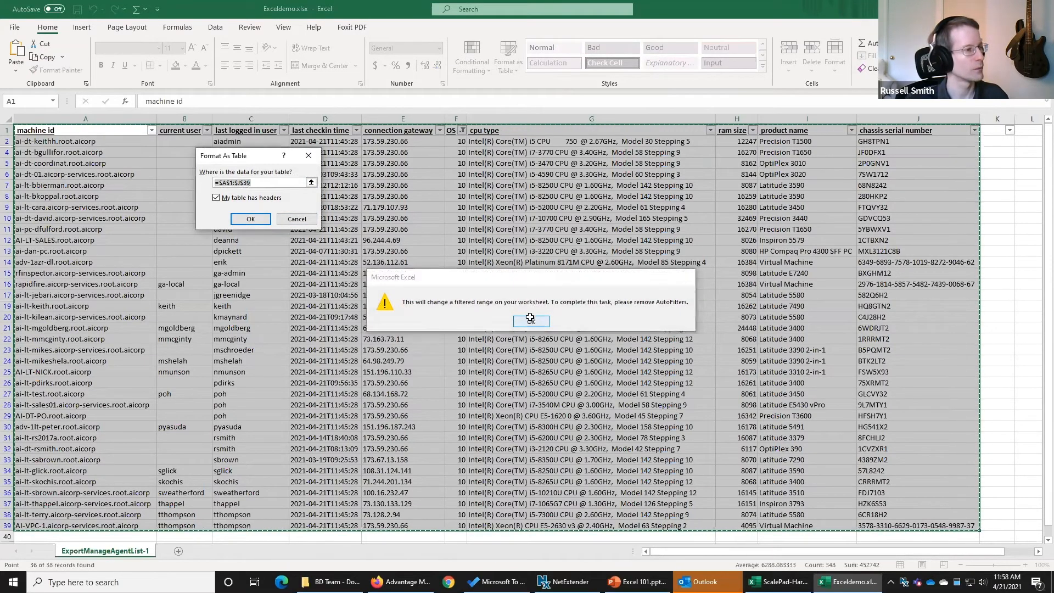
left_click(297, 219)
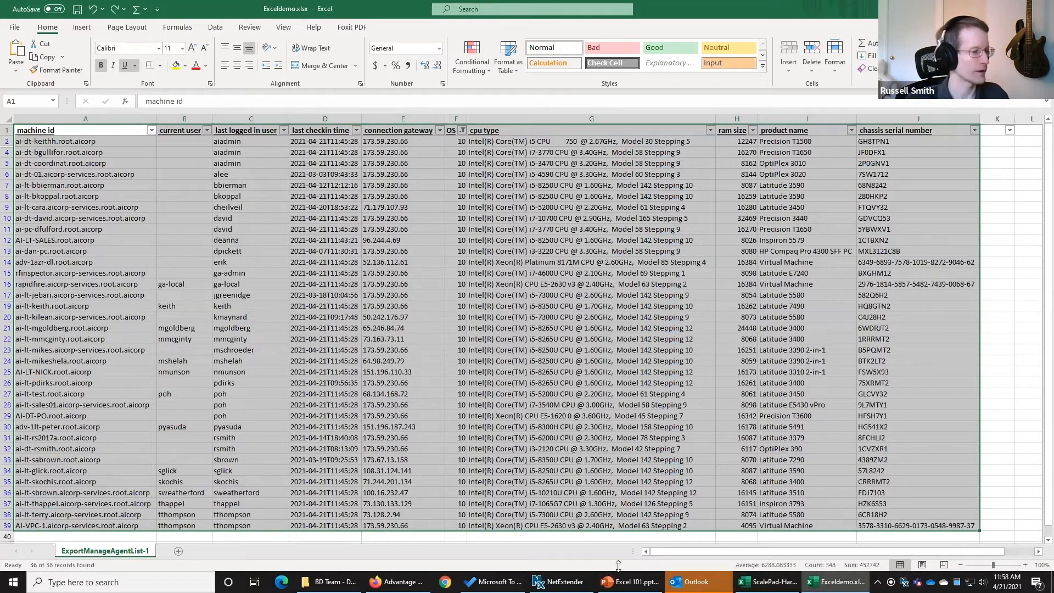
Step: Try to format only the range A2:E22 as a table without headers in a blue Medium style
left_click(974, 319)
scroll(715, 380, "down", 2)
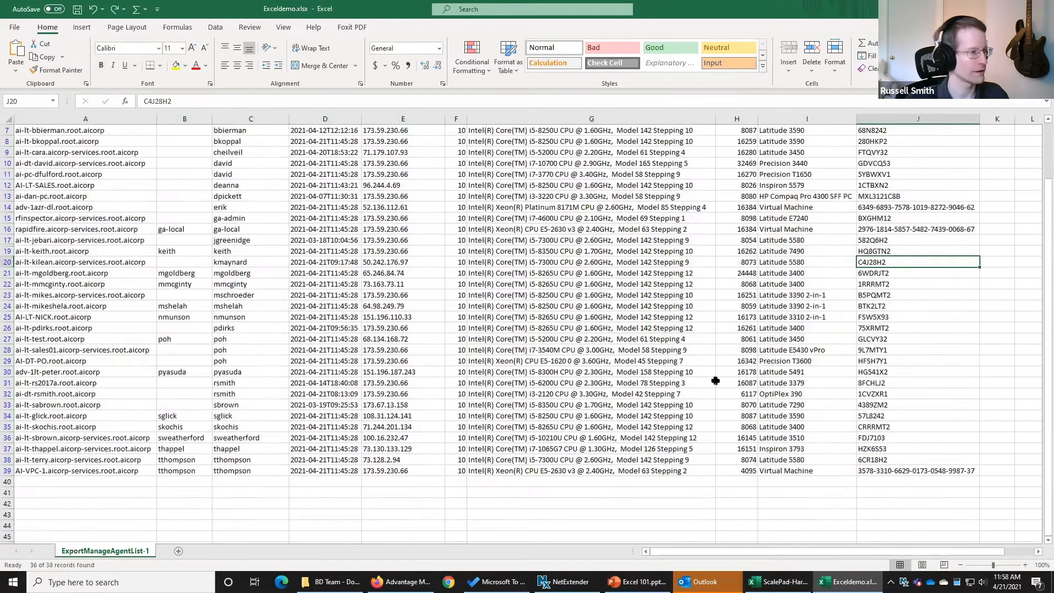
scroll(61, 165, "up", 2)
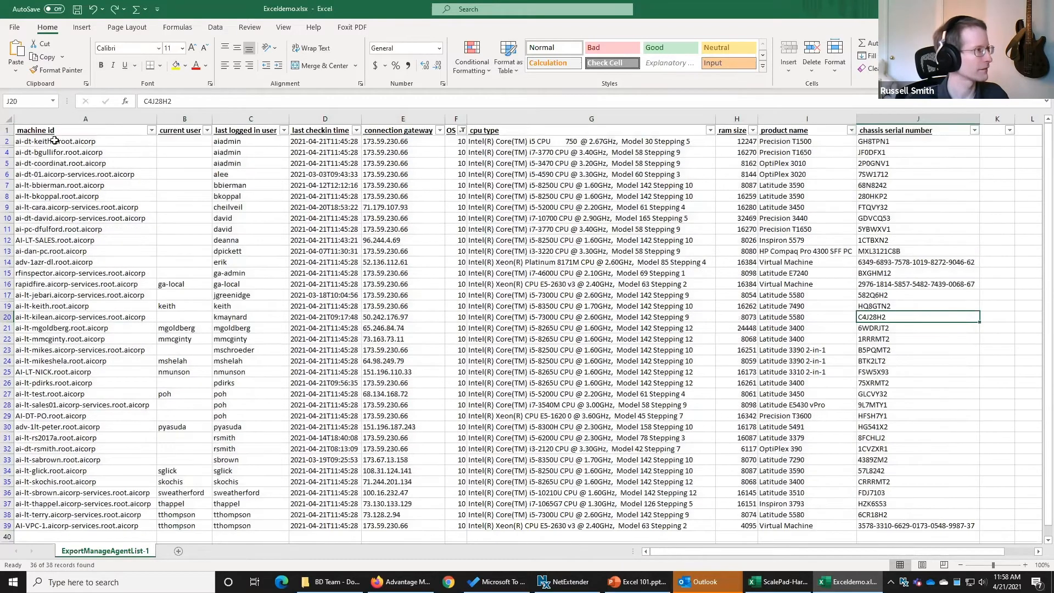
left_click_drag(46, 144, 388, 336)
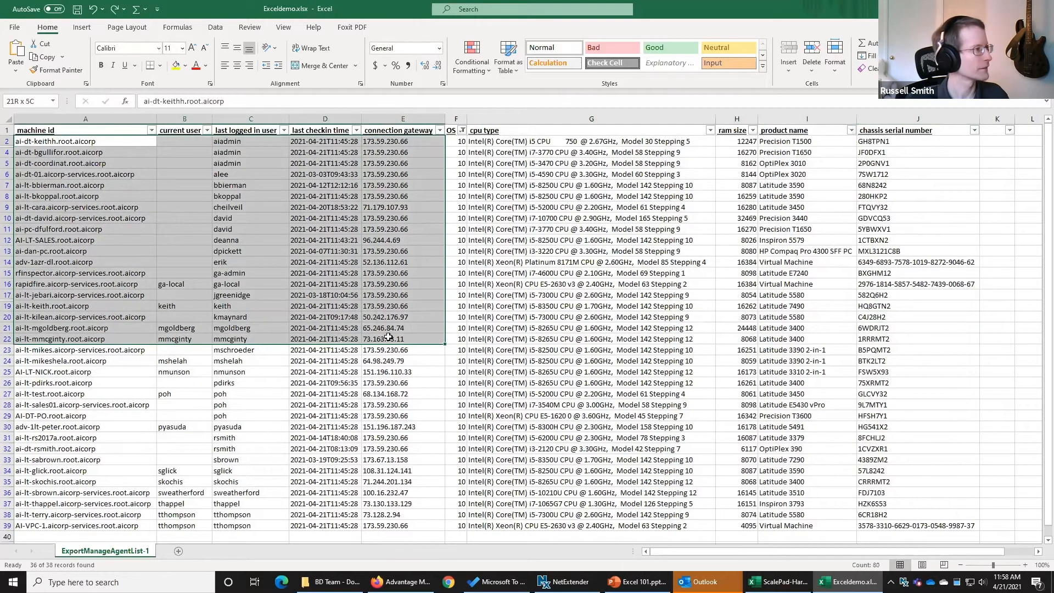
left_click(518, 66)
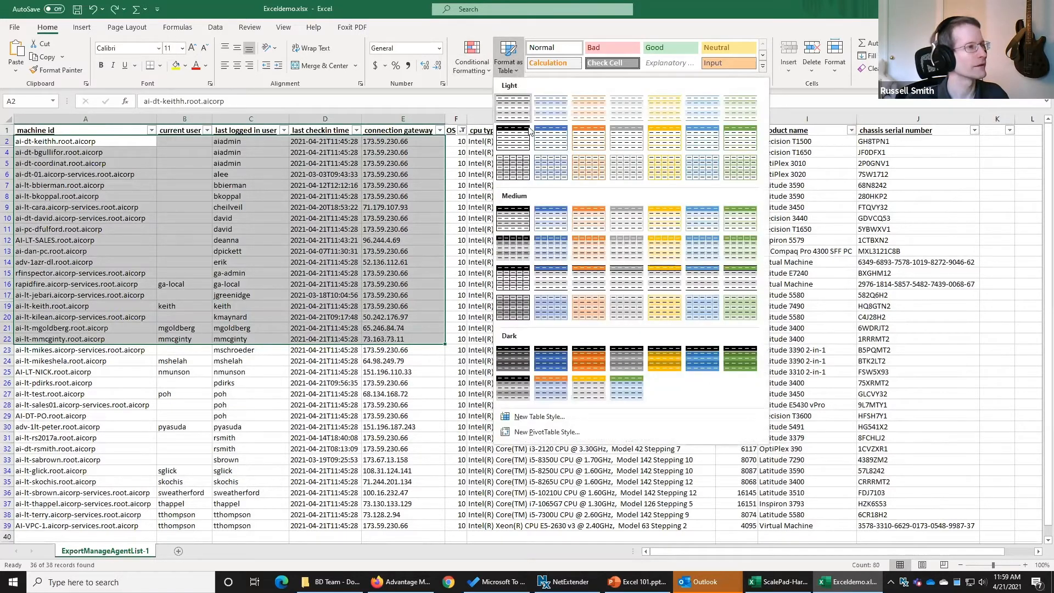
left_click(557, 226)
left_click(250, 219)
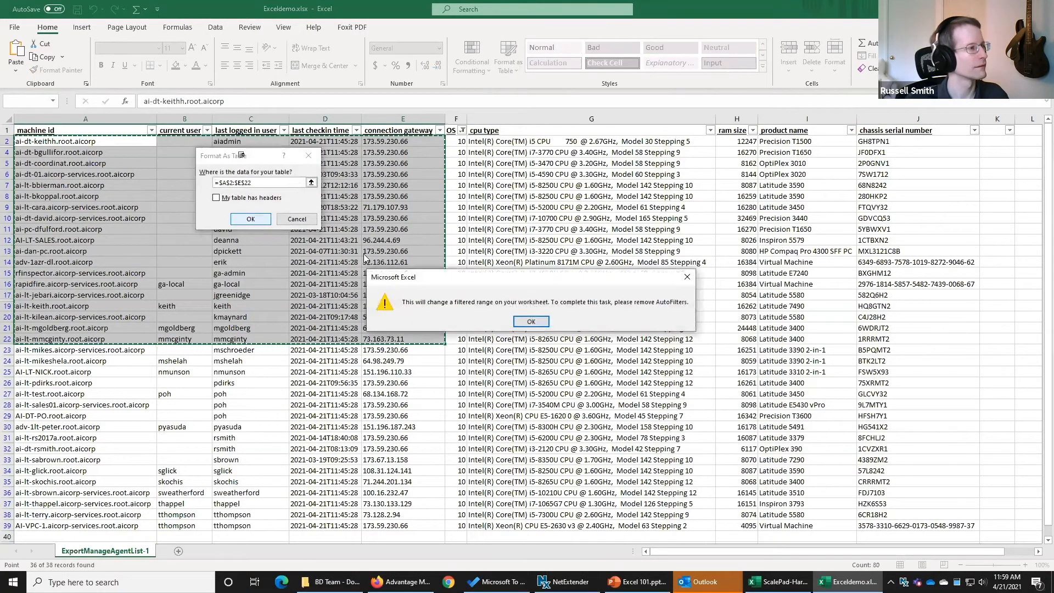
left_click(531, 322)
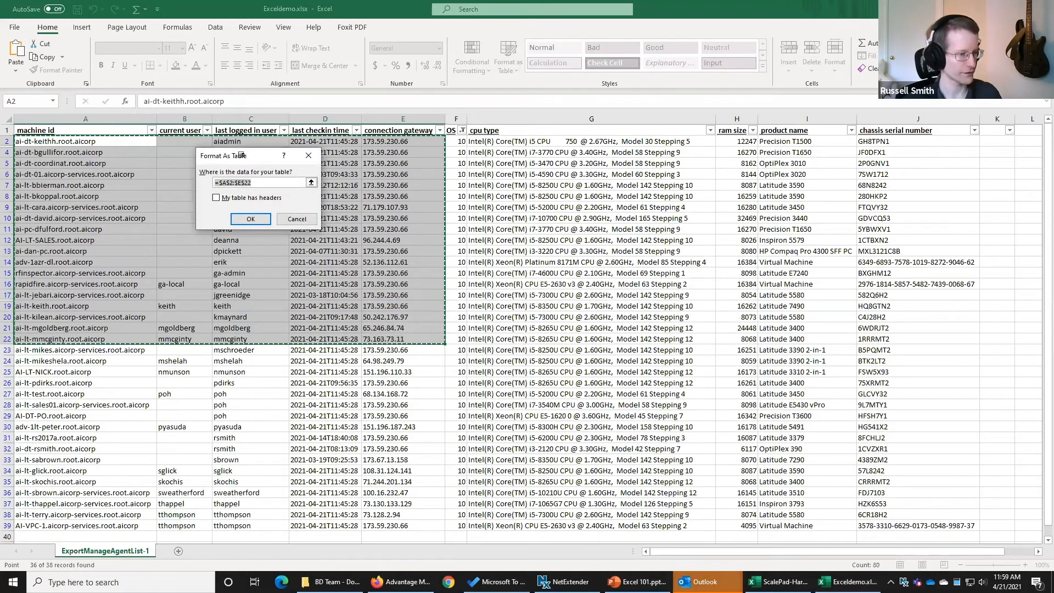
Step: Switch to the ScalePad-Hardware-Working workbook and cancel the pending Format As Table dialog
left_click(778, 582)
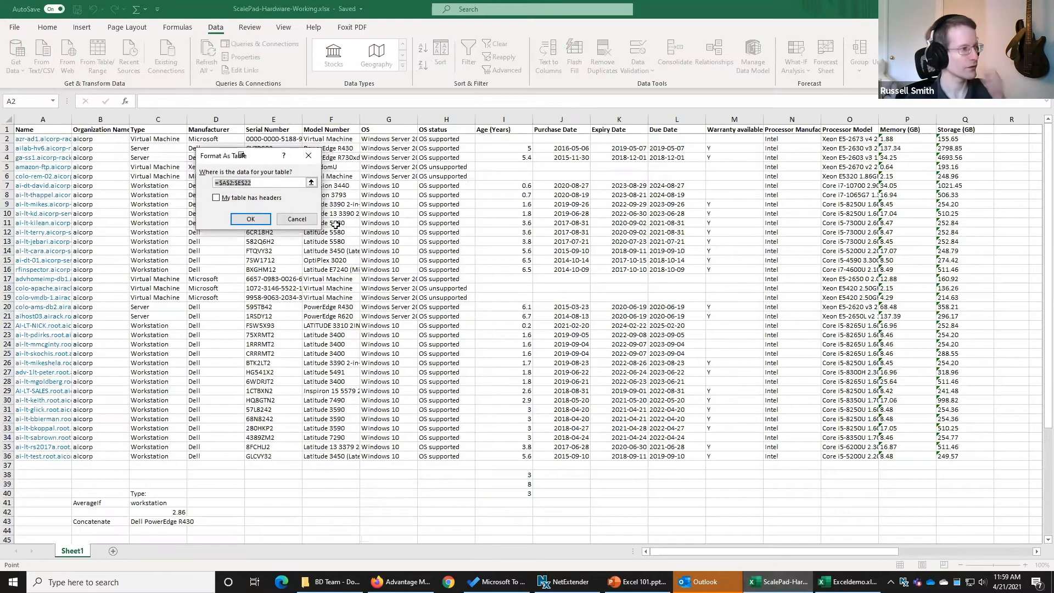
left_click(297, 219)
left_click(503, 167)
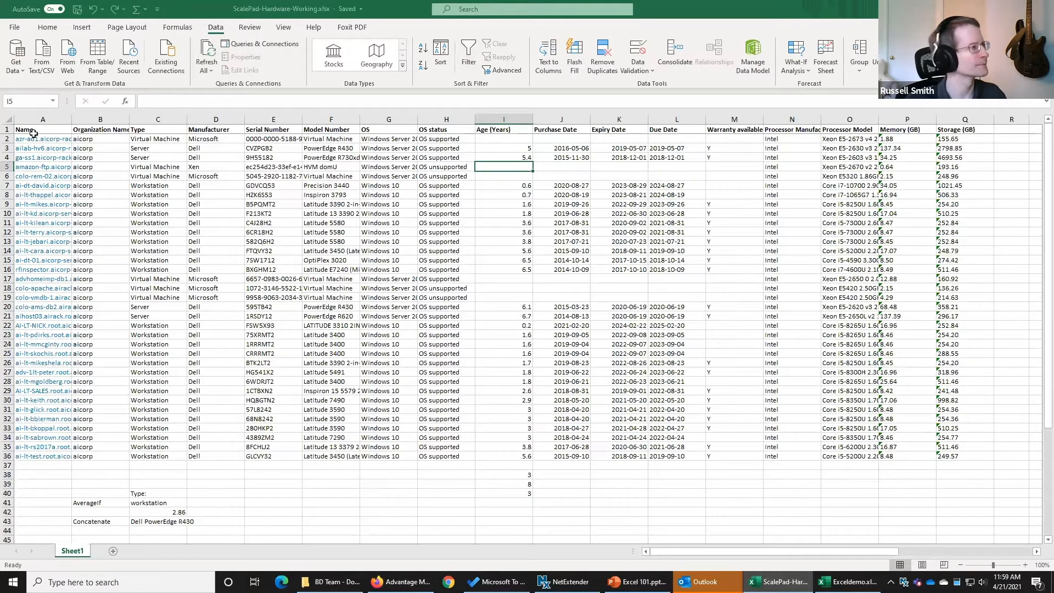
Step: Format the range A1:H22, from Name to OS status, as a table with headers in a blue banded Medium style
left_click_drag(31, 129, 466, 326)
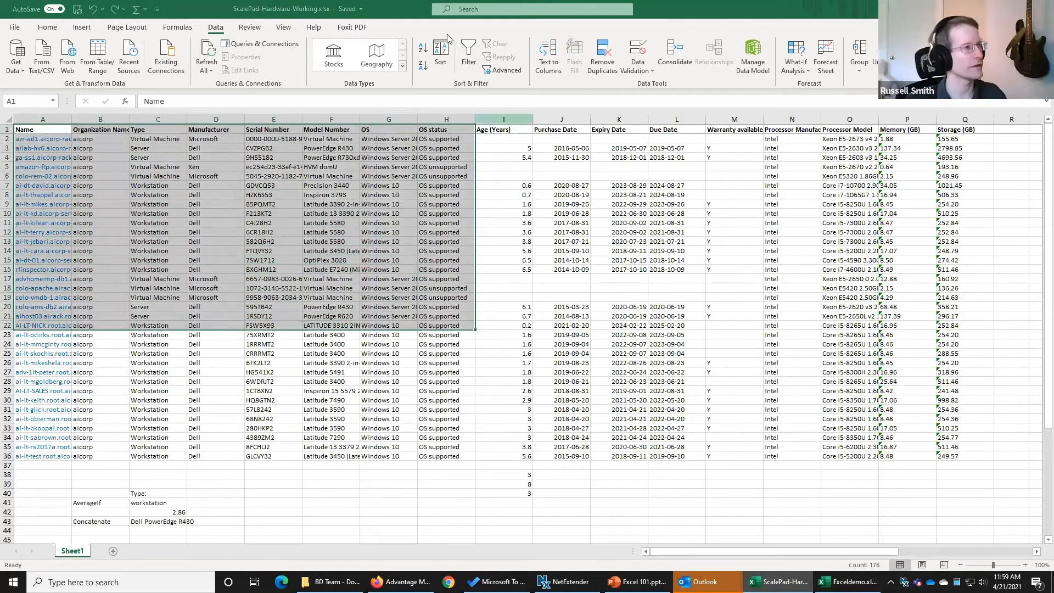
scroll(700, 237, "up", 3, "ctrl")
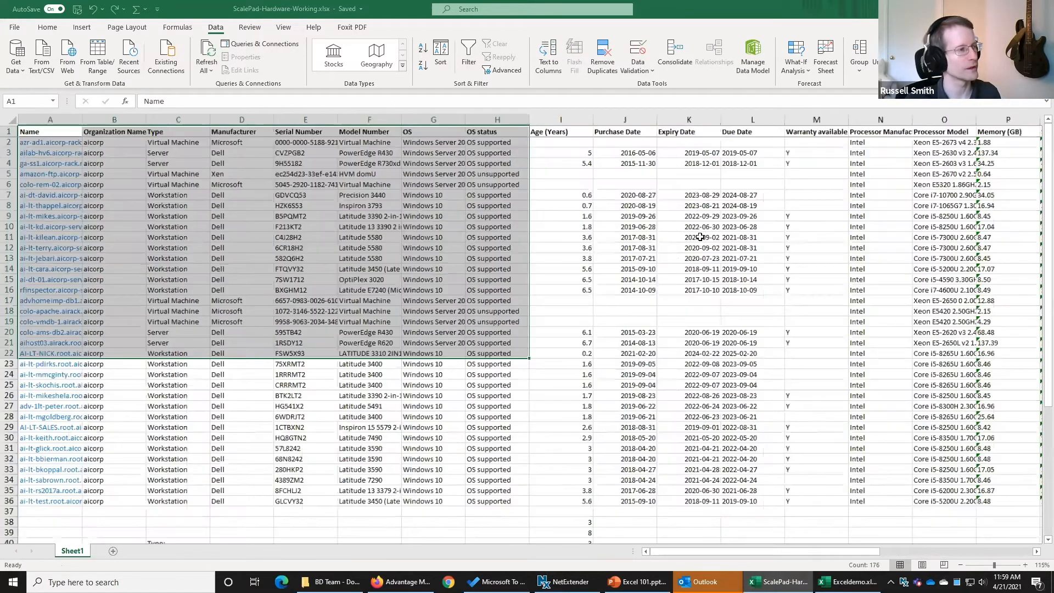
scroll(450, 44, "up", 1, "ctrl")
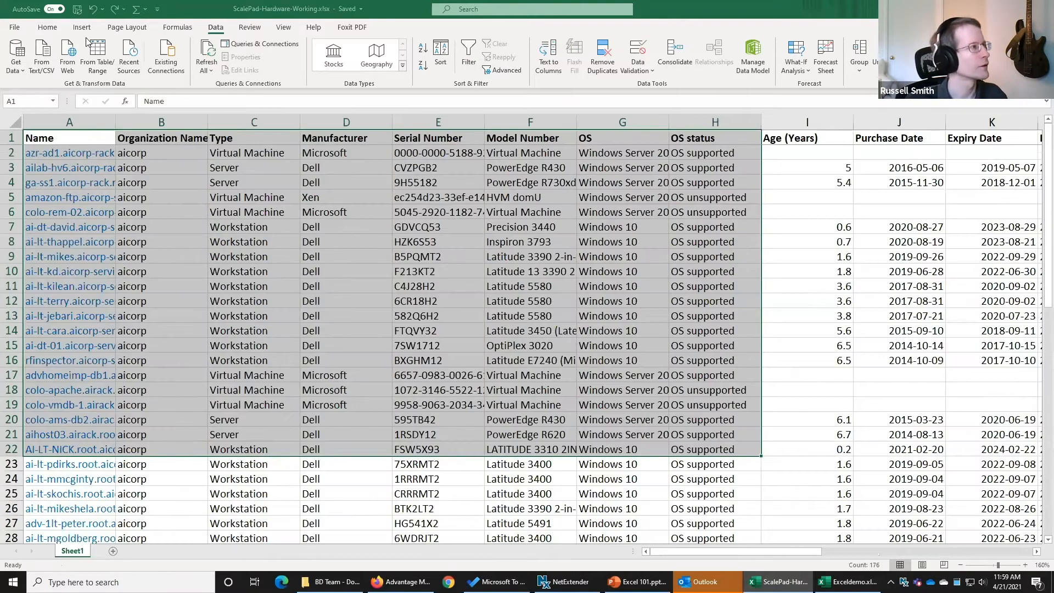
left_click(47, 27)
left_click(509, 53)
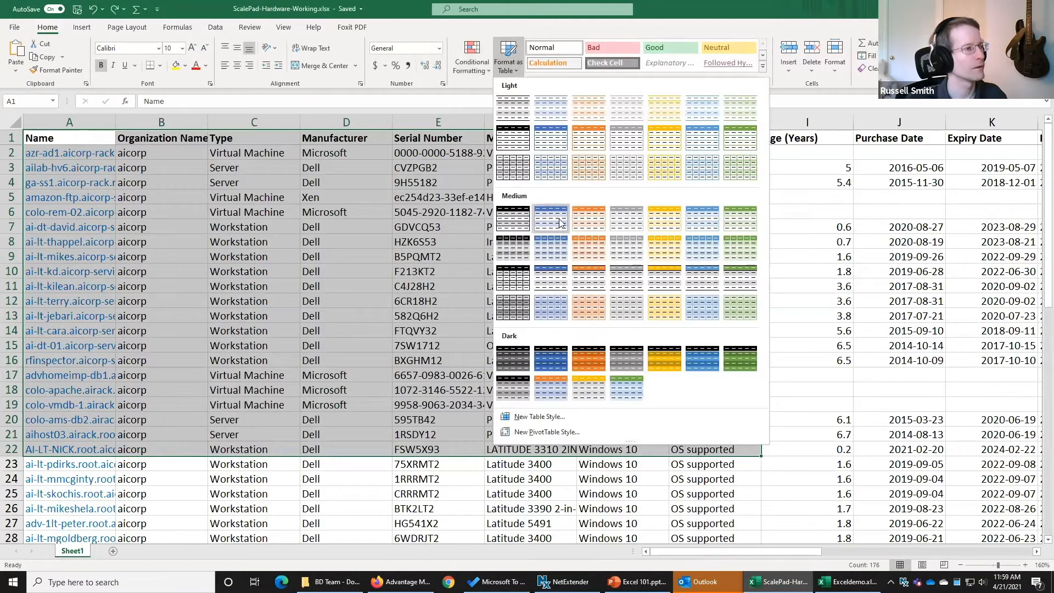
left_click(558, 248)
left_click(250, 218)
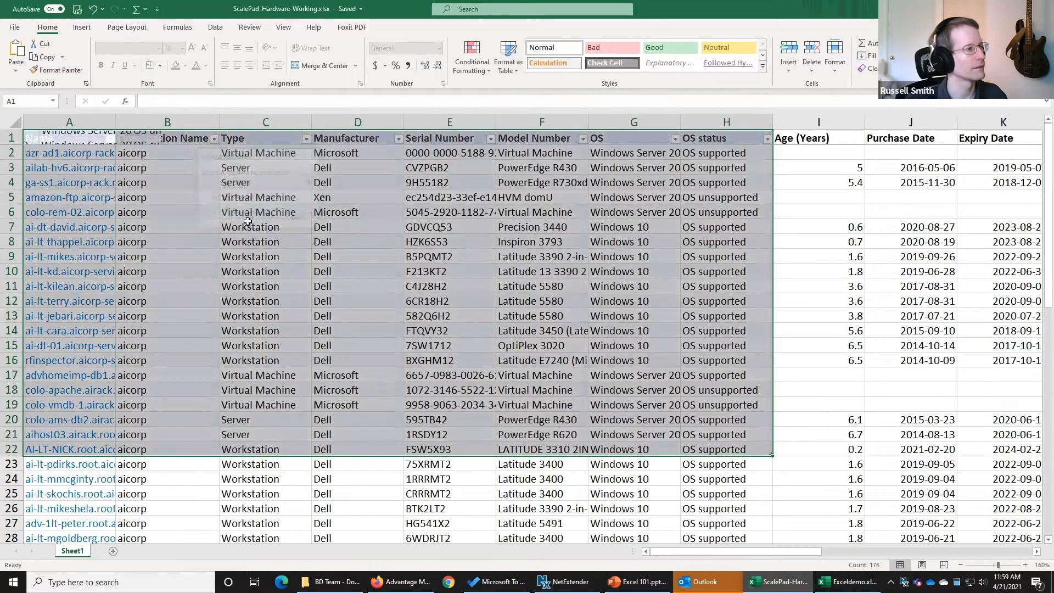
left_click(826, 315)
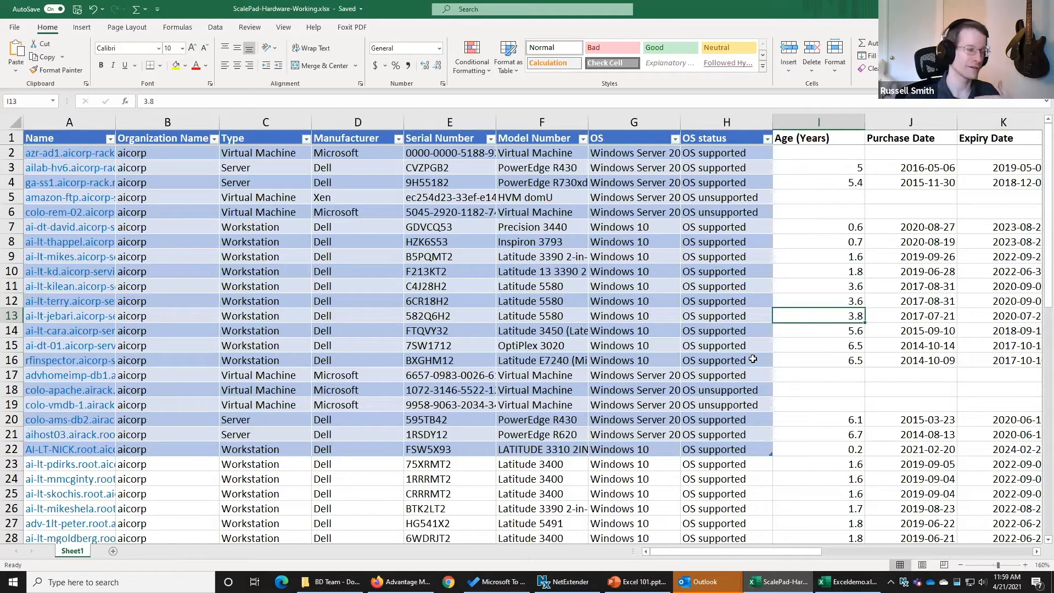
Step: Examine the banded rows and header row of the formatted table against the plain rows below it
scroll(752, 351, "down", 3)
scroll(752, 350, "up", 3)
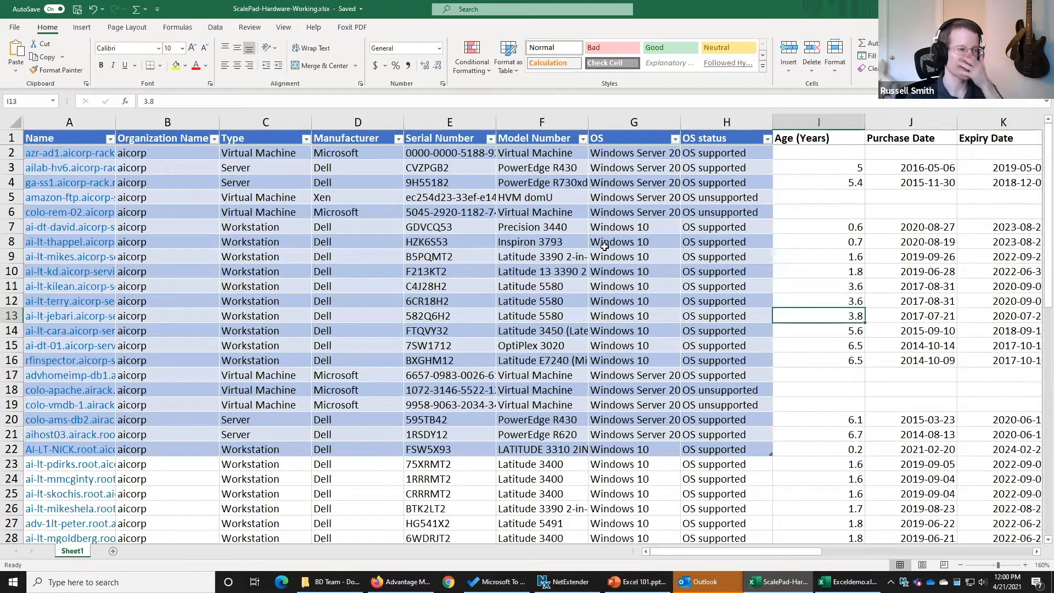
scroll(686, 271, "down", 5)
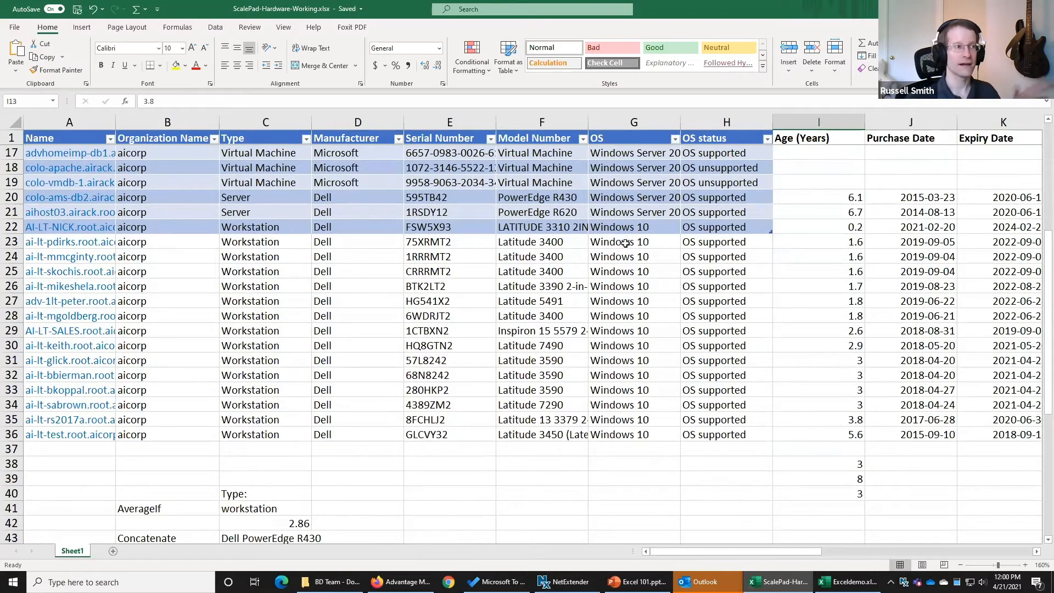
scroll(626, 243, "up", 5)
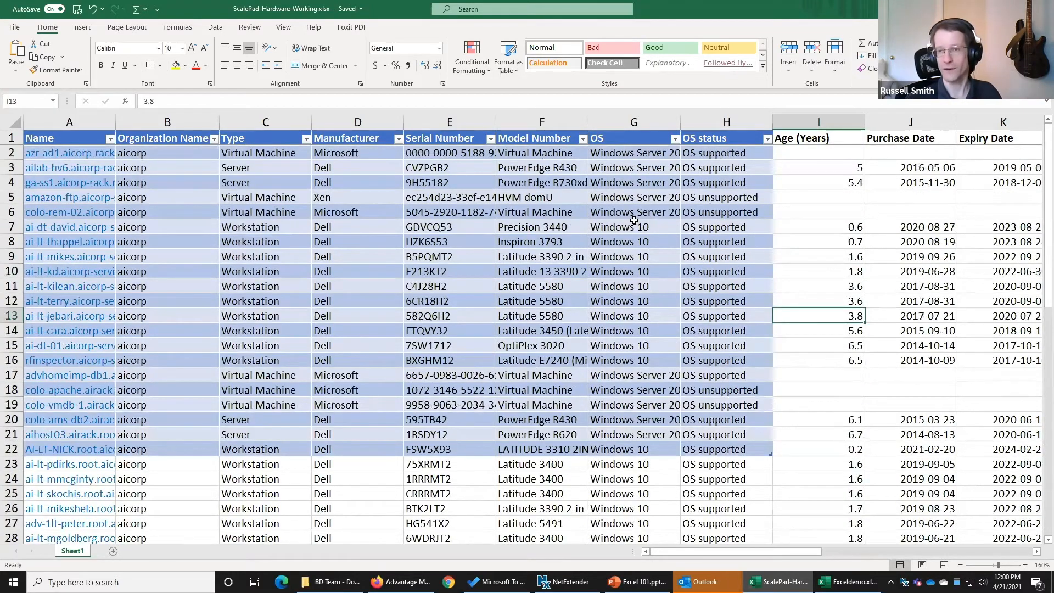
scroll(634, 220, "down", 1)
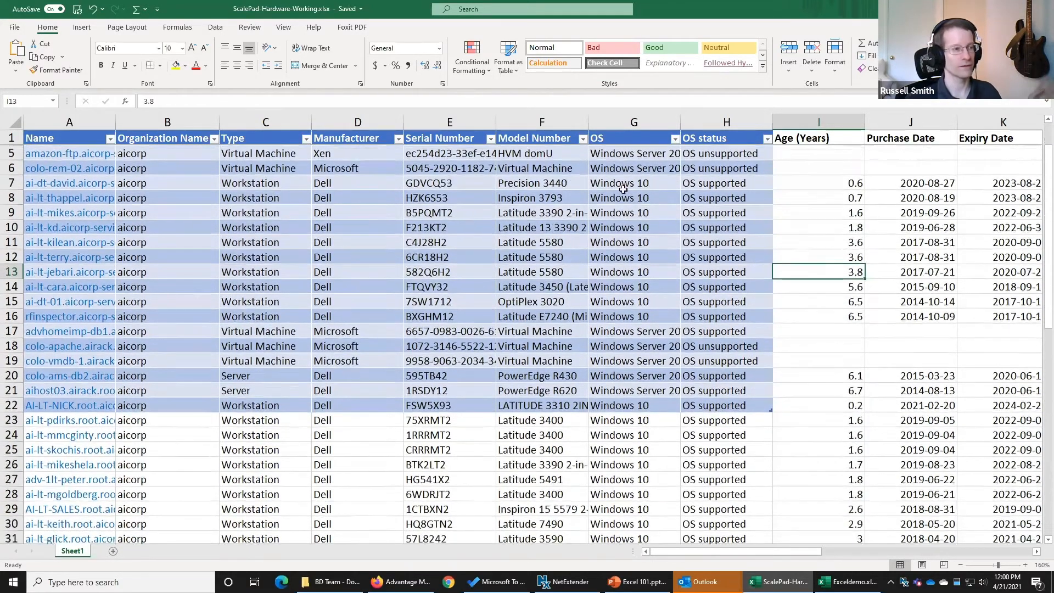
scroll(633, 239, "up", 1)
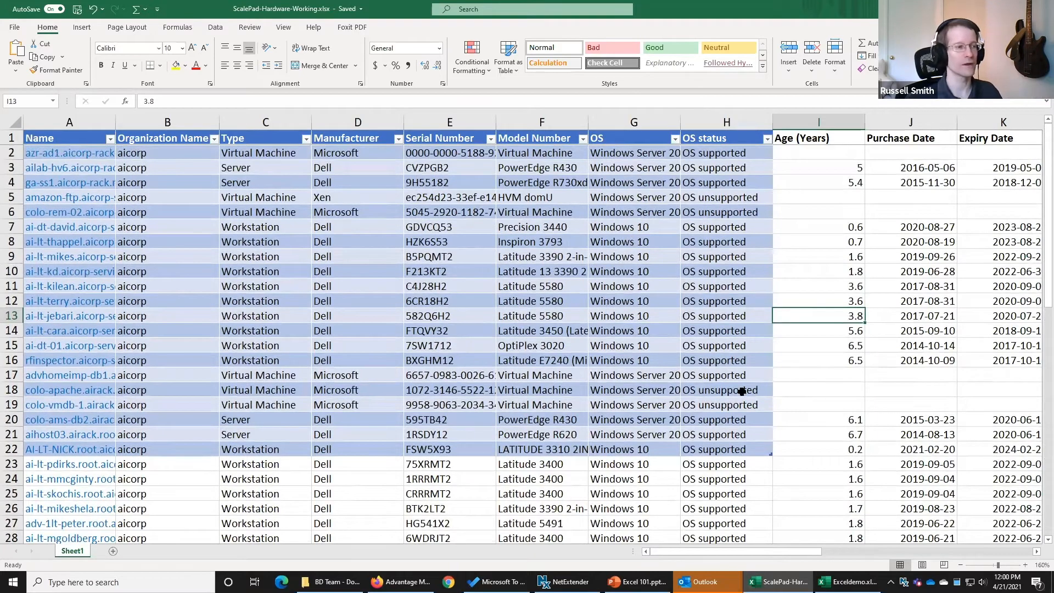
scroll(666, 343, "down", 3)
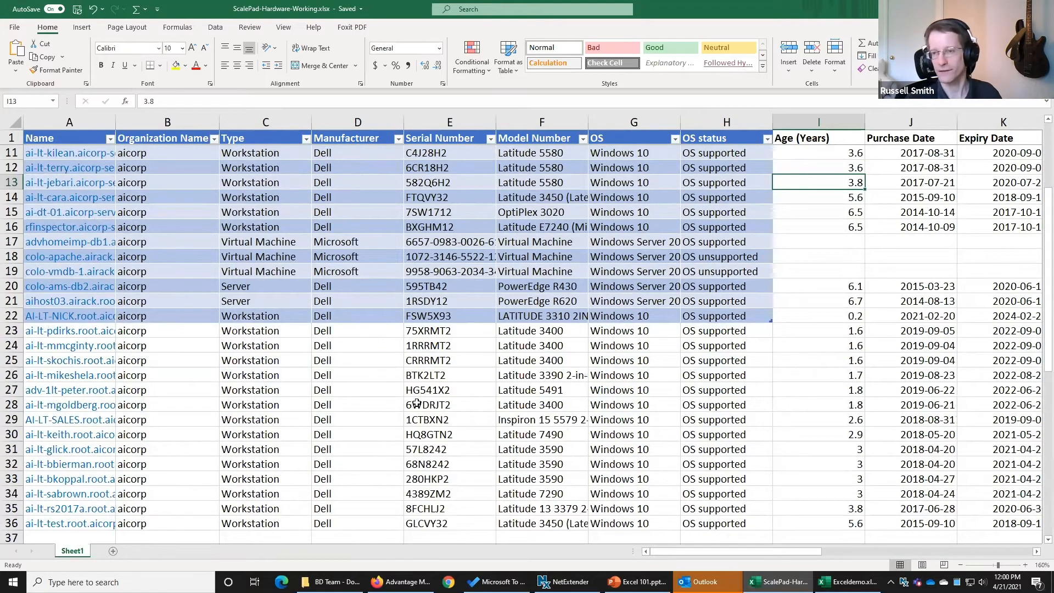
scroll(417, 404, "up", 3)
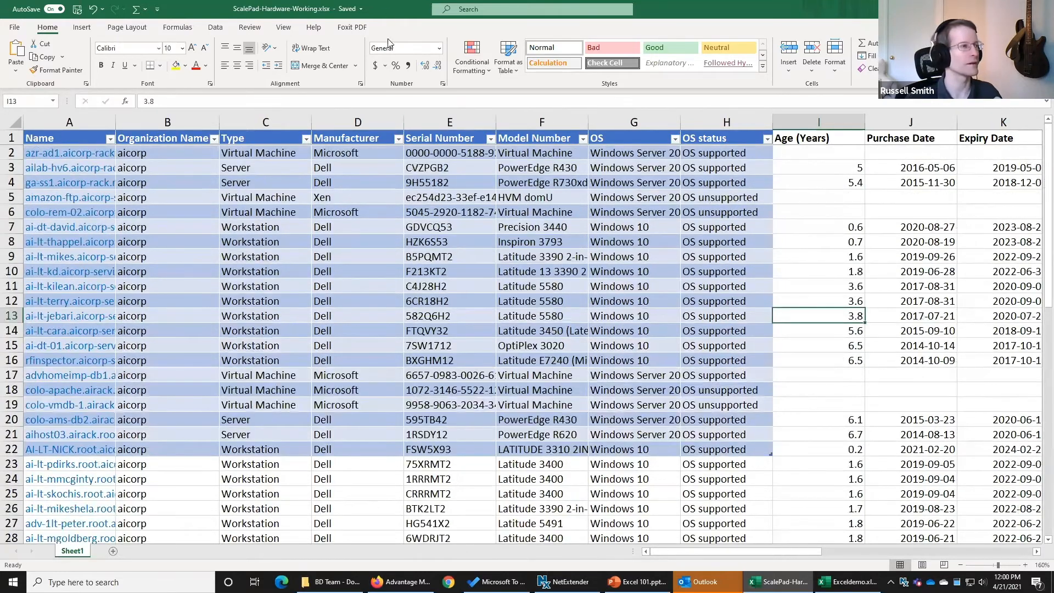
Step: Undo the table formatting on the range A1:H22
left_click(96, 10)
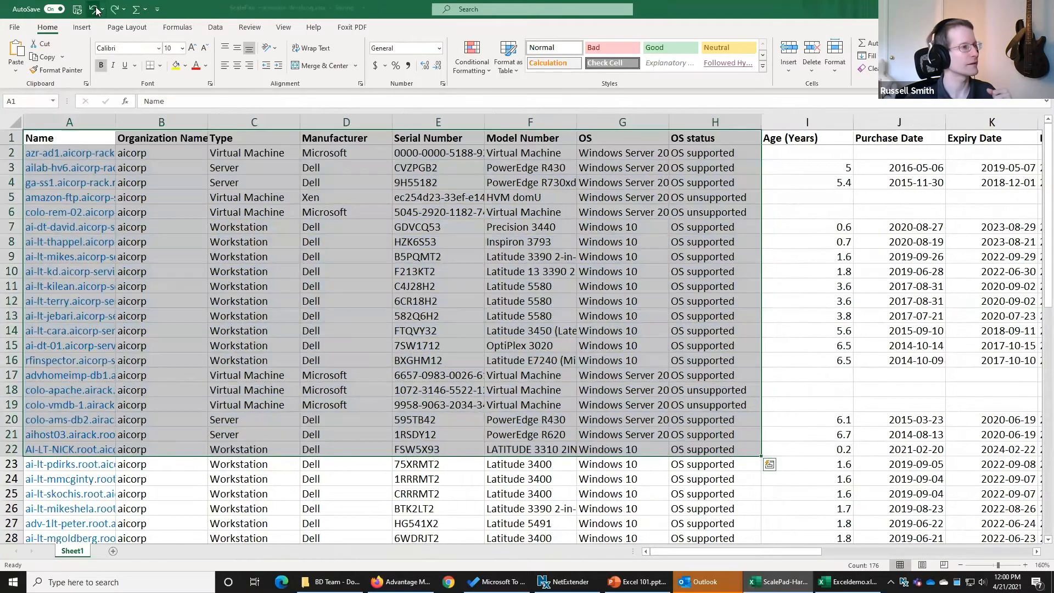
left_click(736, 210)
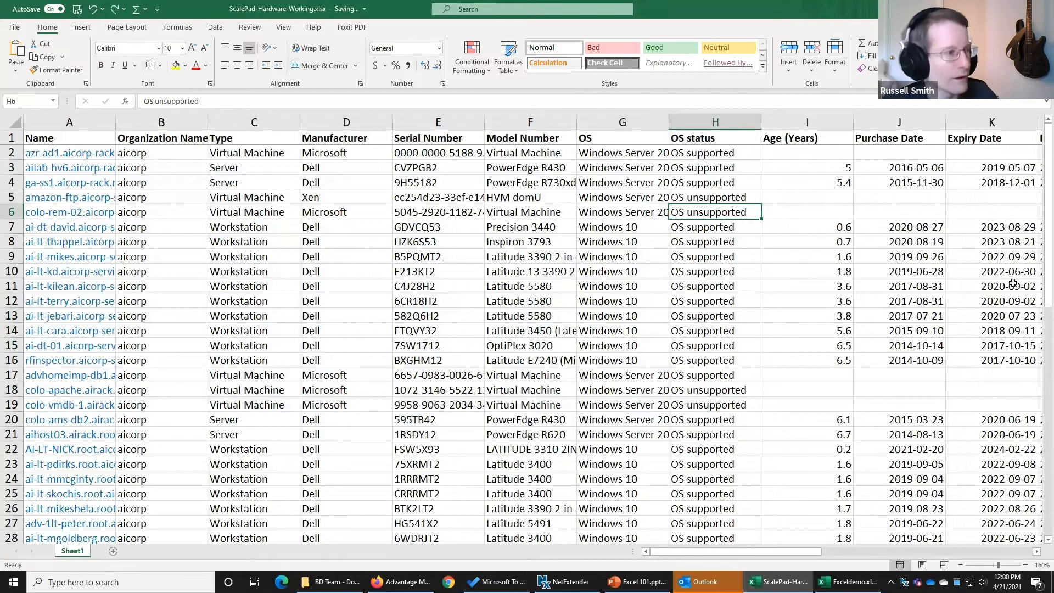
scroll(730, 291, "down", 1)
scroll(725, 299, "up", 1)
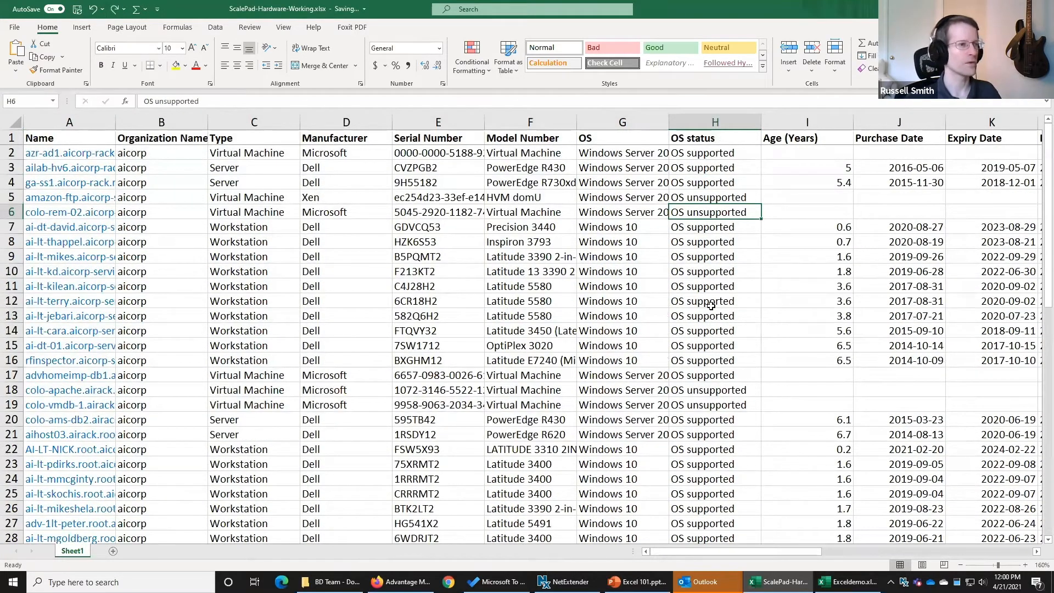
scroll(711, 306, "down", 1)
scroll(709, 302, "up", 1)
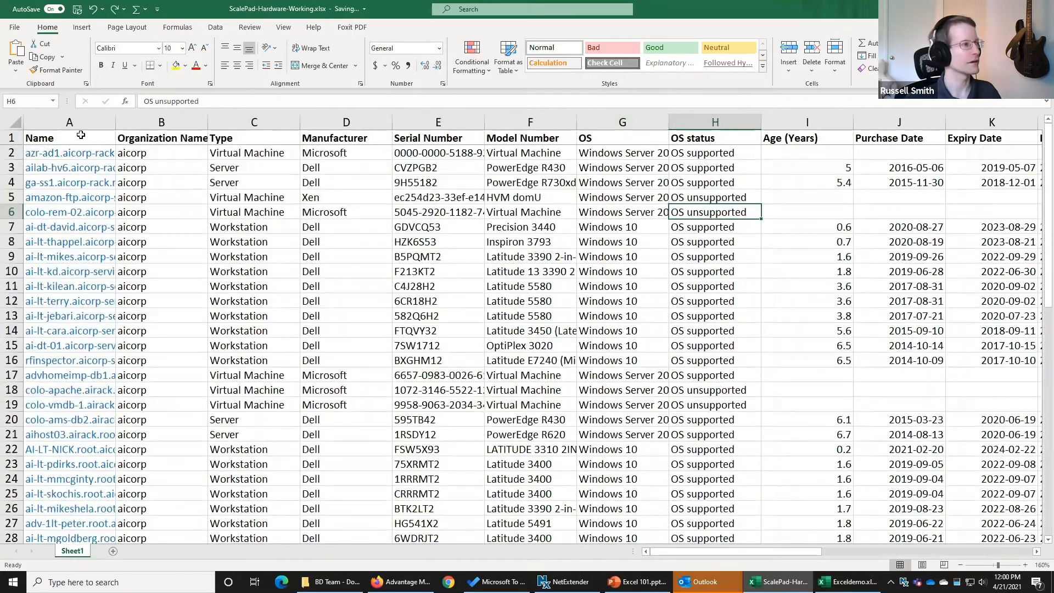
Step: Hide the Organization Name column (column B)
right_click(189, 118)
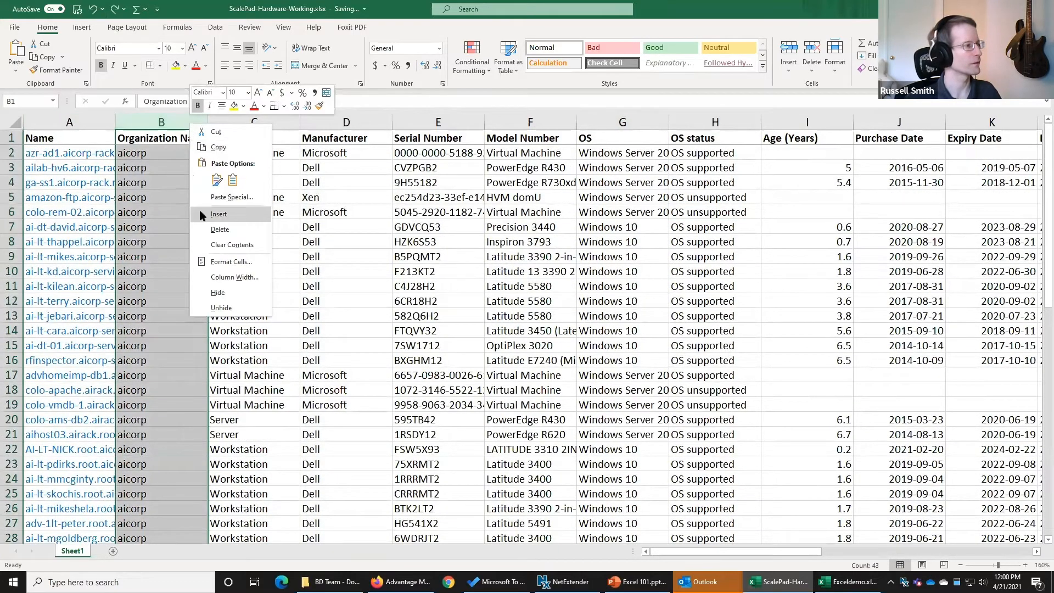
left_click(218, 294)
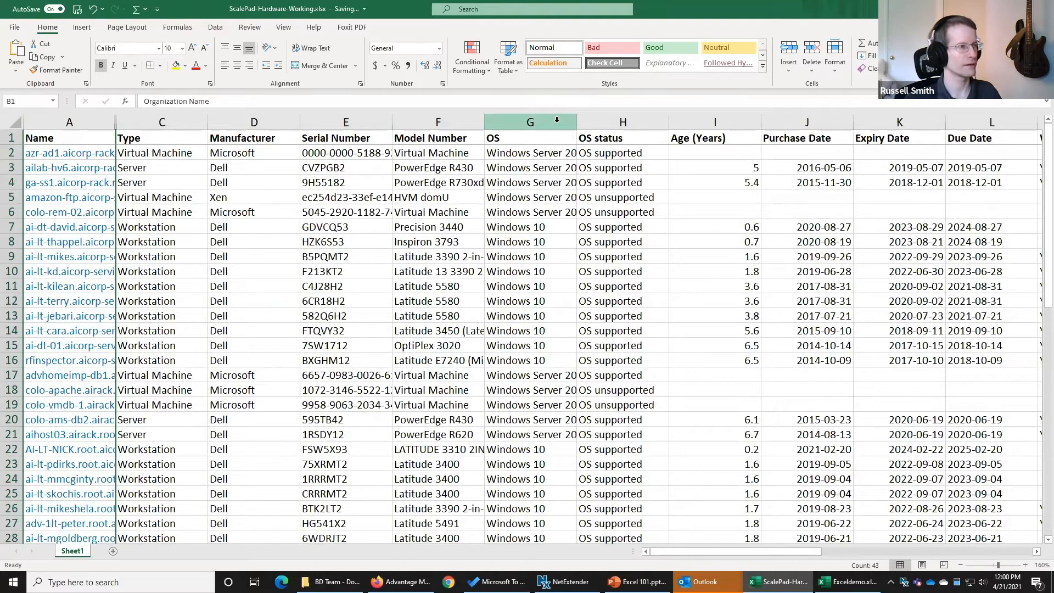
left_click(731, 153)
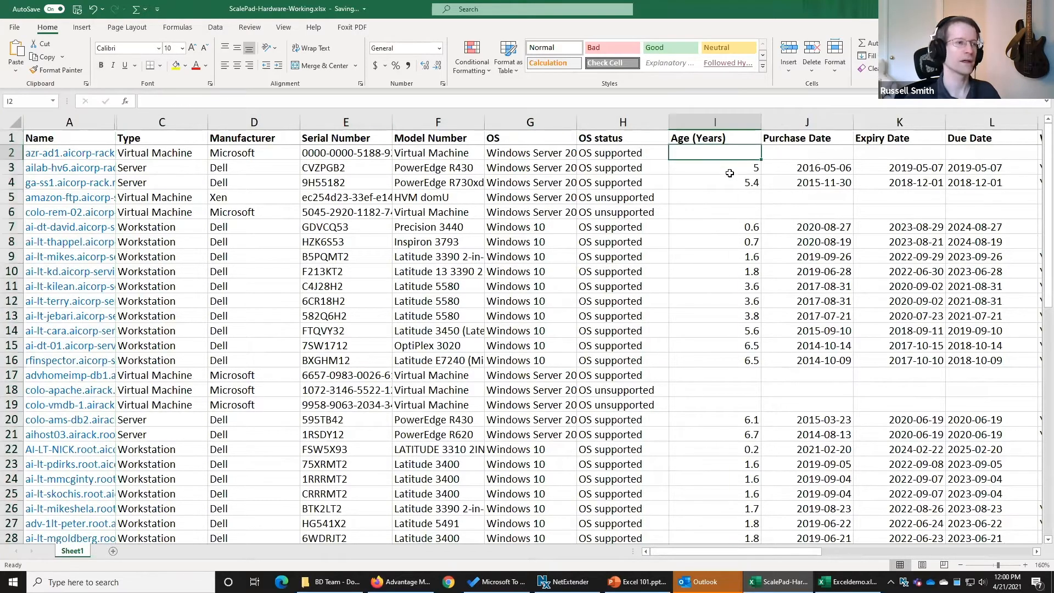
Step: Delete the leftover values in cells I38:I40 below the Age (Years) column
scroll(730, 173, "down", 3)
scroll(728, 177, "up", 3)
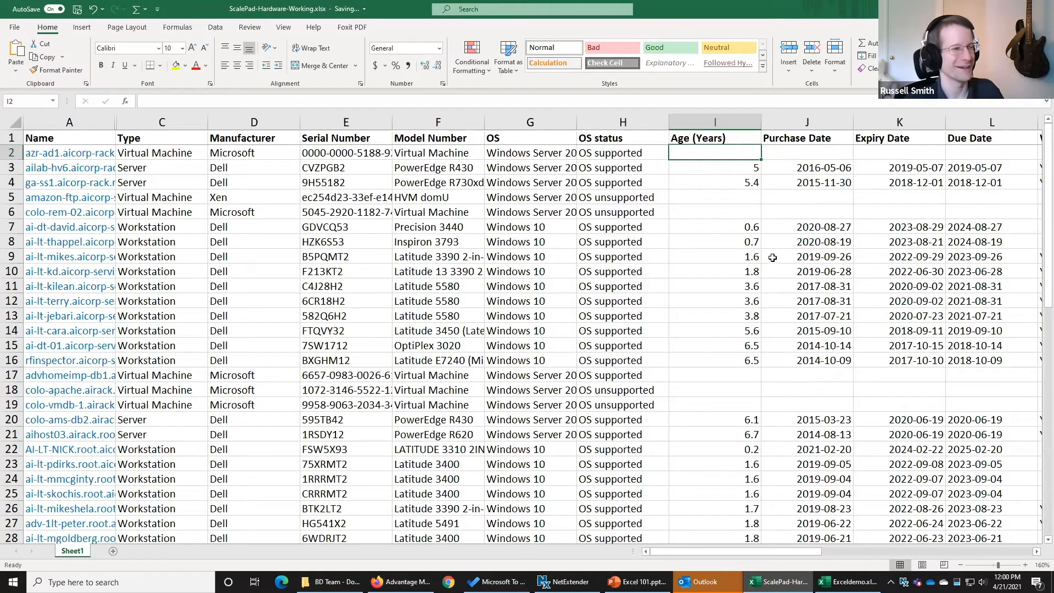
scroll(772, 262, "down", 2)
scroll(772, 262, "down", 3)
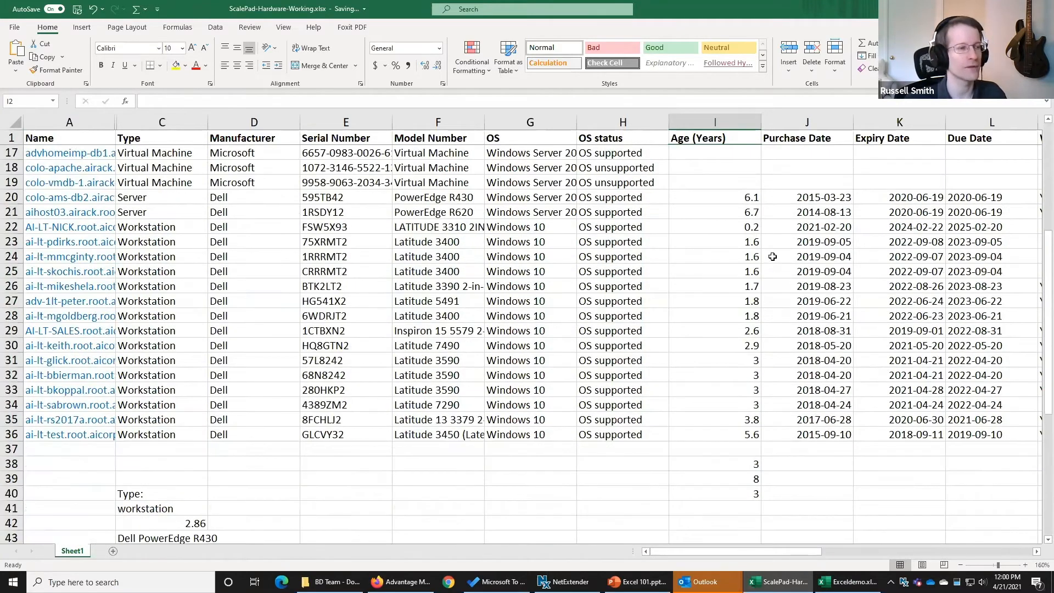
scroll(773, 257, "up", 5)
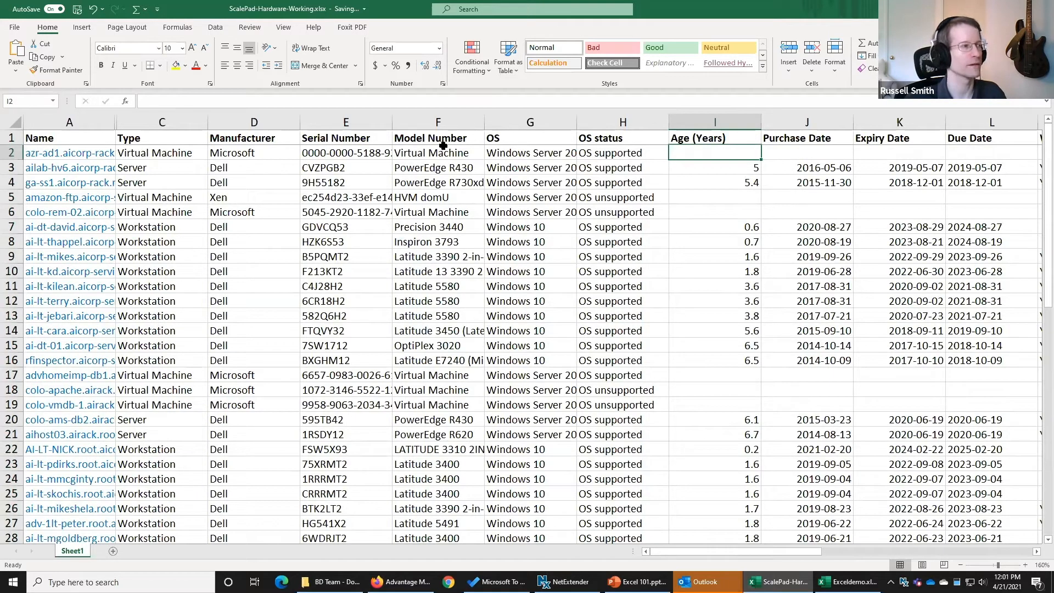
scroll(646, 253, "down", 5)
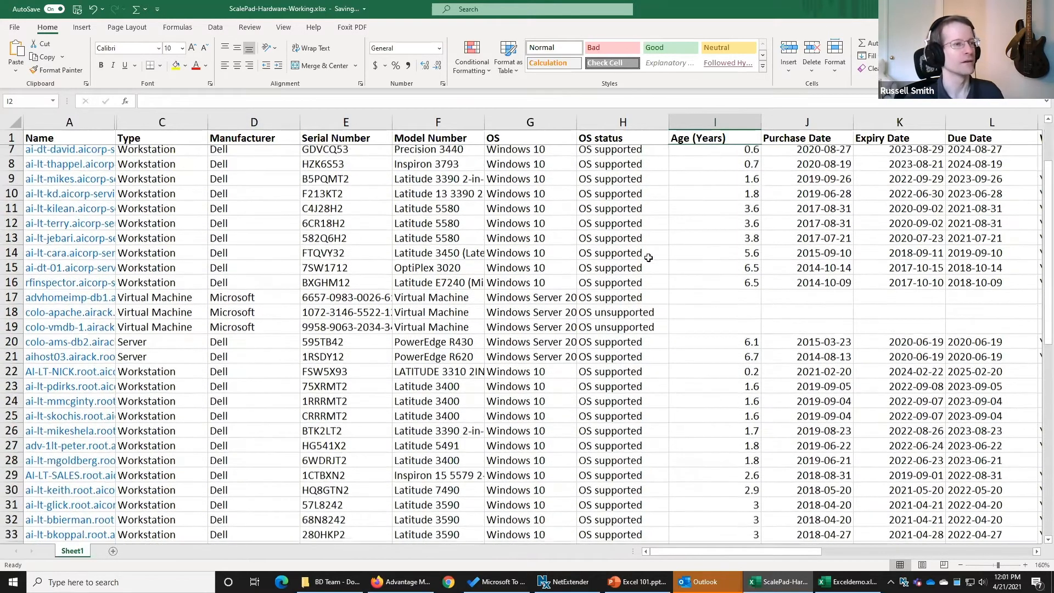
left_click_drag(734, 463, 739, 498)
key("Delete")
scroll(809, 457, "up", 5)
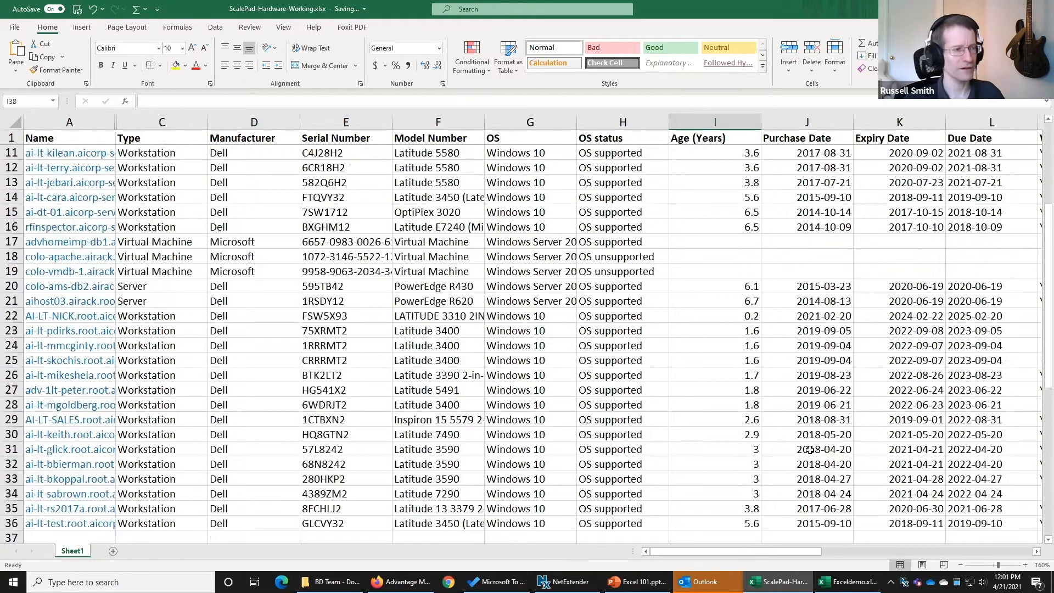
Step: Examine the machine list from the header row to the cleared cells below the Age (Years) column
scroll(813, 441, "down", 4)
scroll(802, 456, "up", 4)
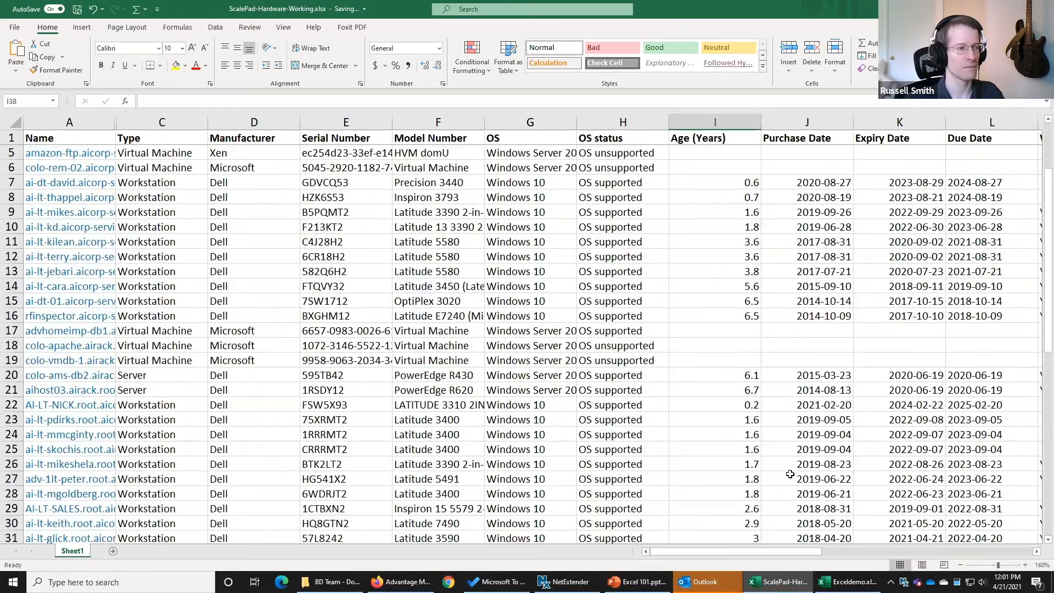
scroll(793, 461, "down", 2)
scroll(794, 461, "down", 2)
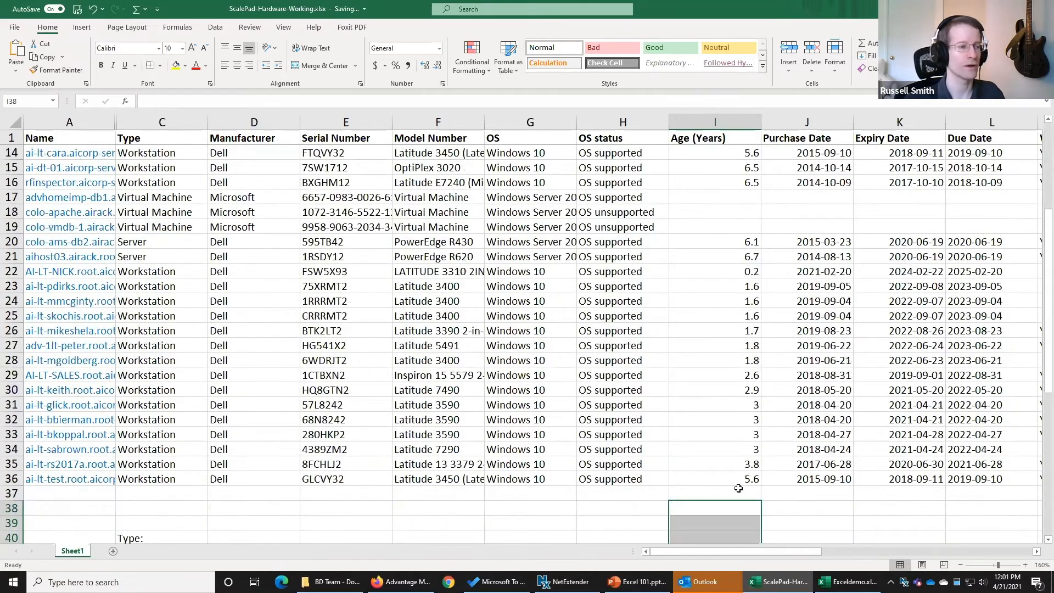
left_click(739, 488)
scroll(799, 437, "up", 4)
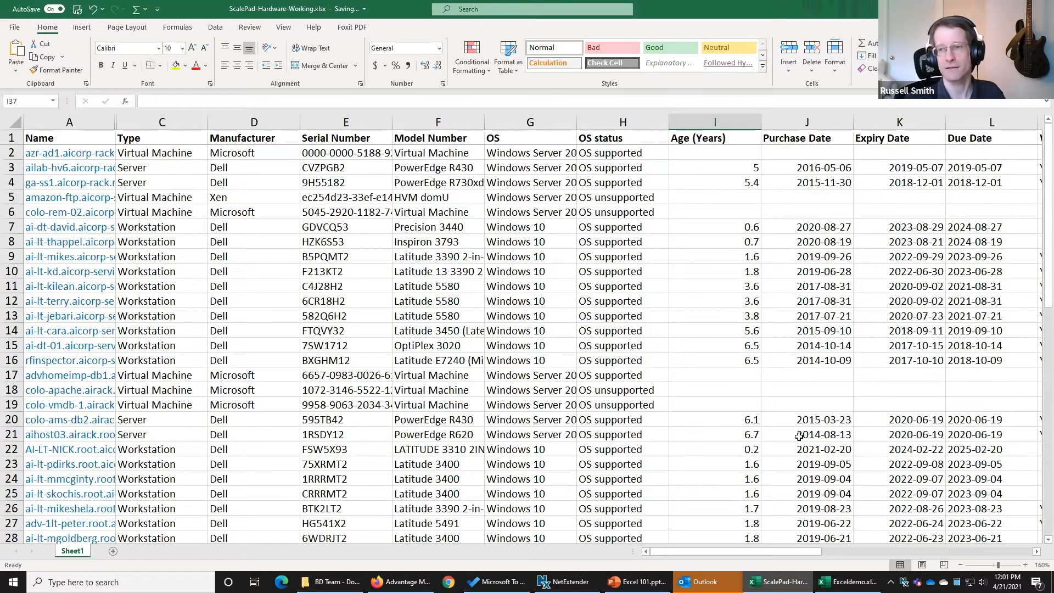
scroll(798, 433, "down", 3)
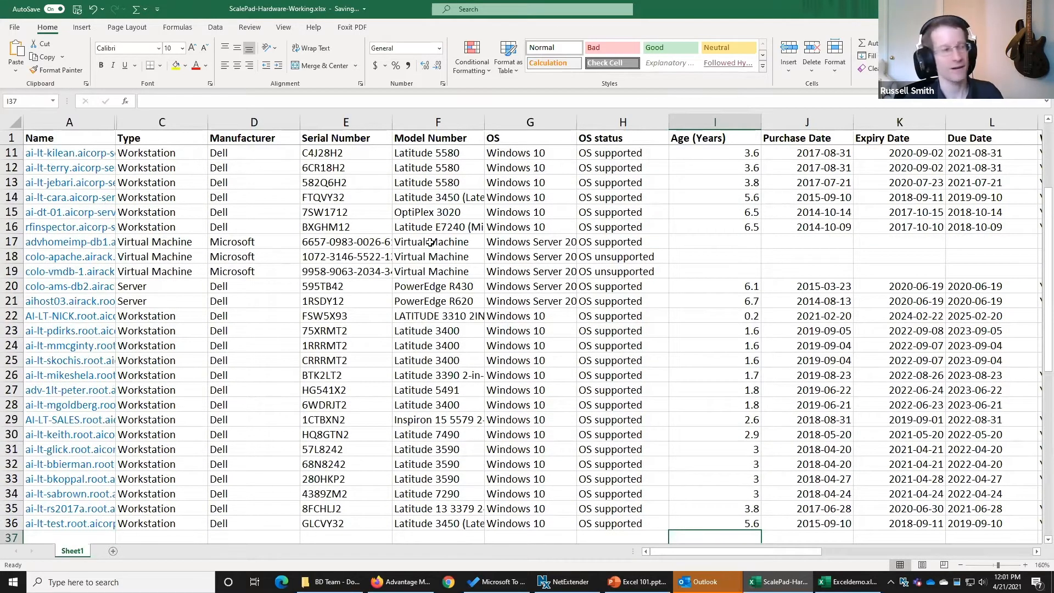
scroll(432, 242, "up", 3)
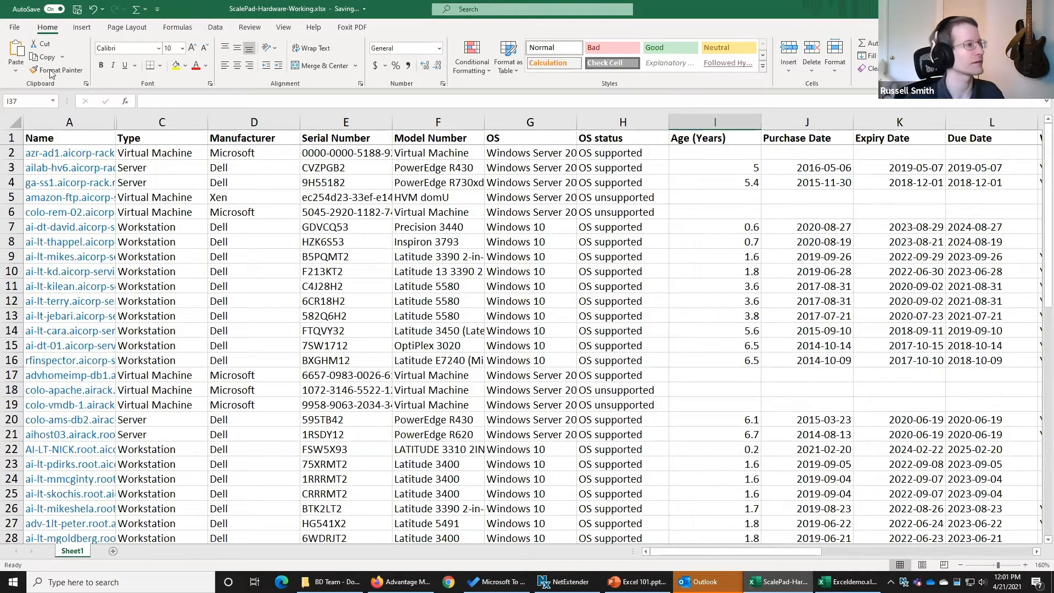
Step: Turn on filtering for the header row (row 1) of the hardware list
left_click(11, 137)
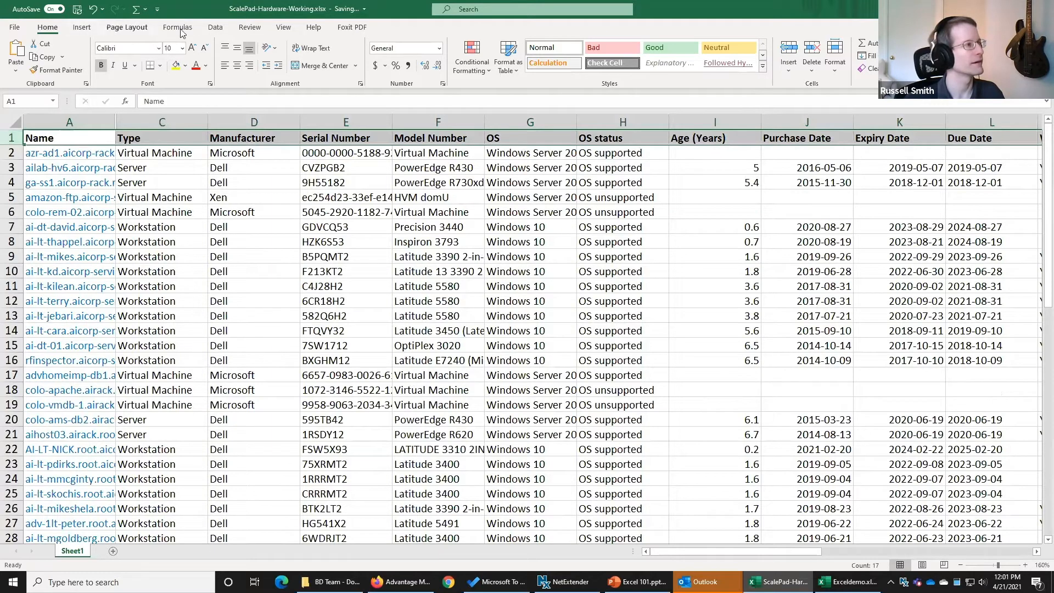
left_click(215, 27)
left_click(470, 61)
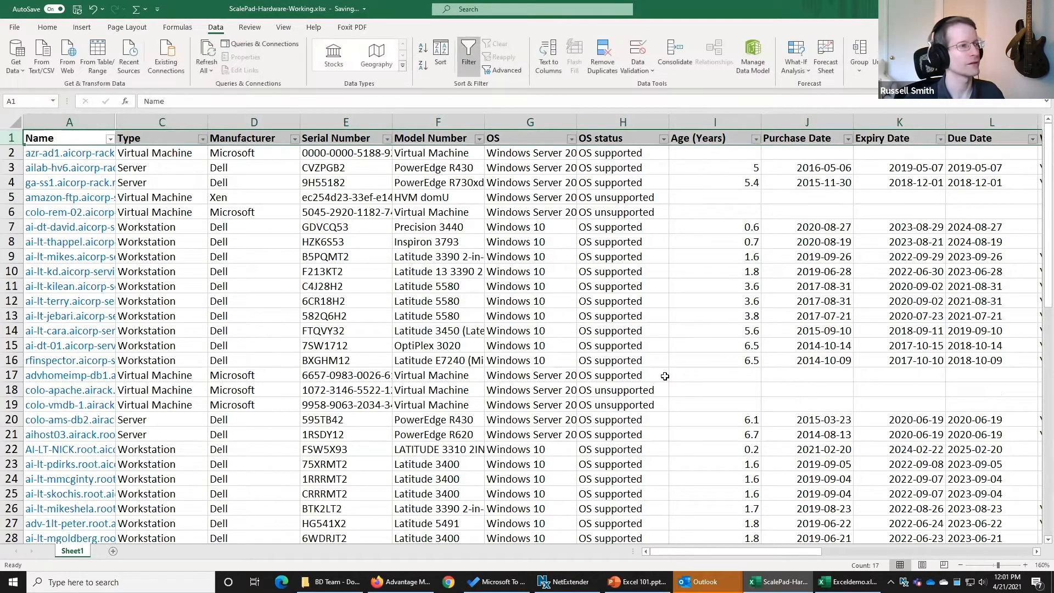
Step: Filter the Model Number column to exclude the Virtual Machine entries
left_click(571, 139)
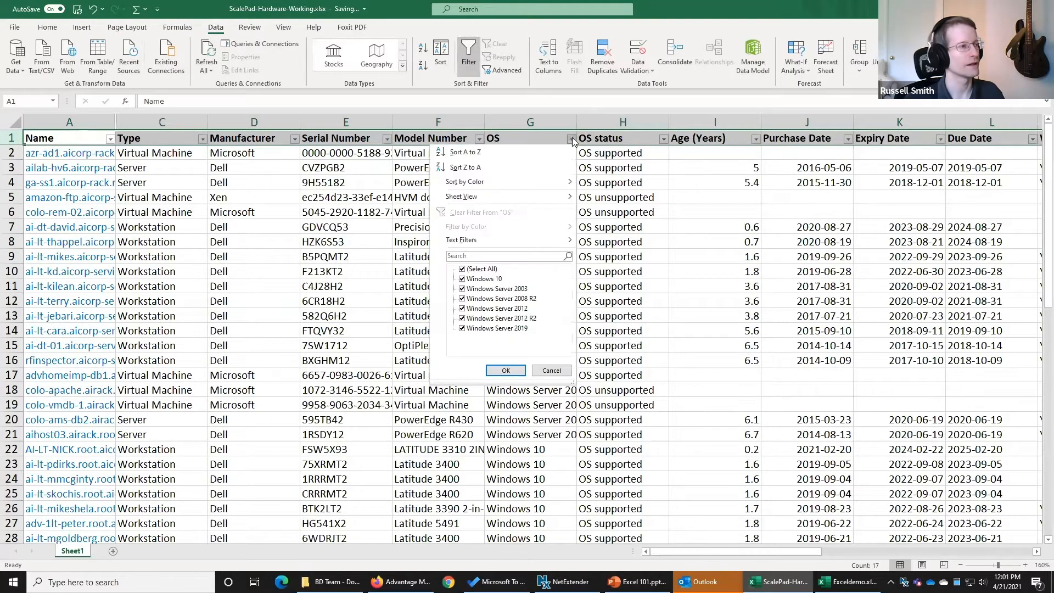
left_click(525, 100)
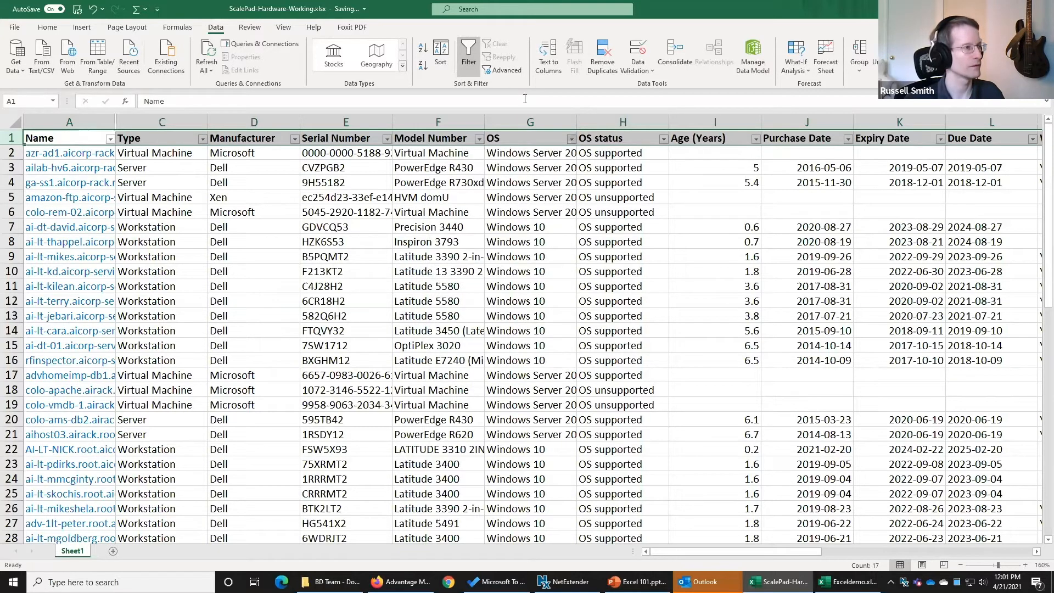
left_click(479, 138)
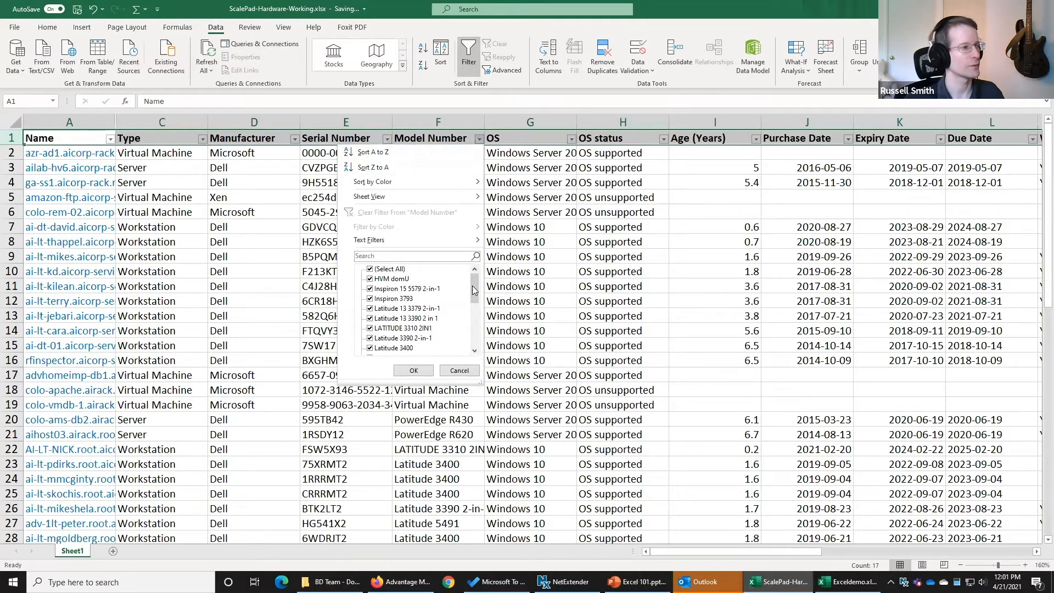
left_click_drag(477, 296, 476, 340)
left_click(391, 348)
left_click(413, 371)
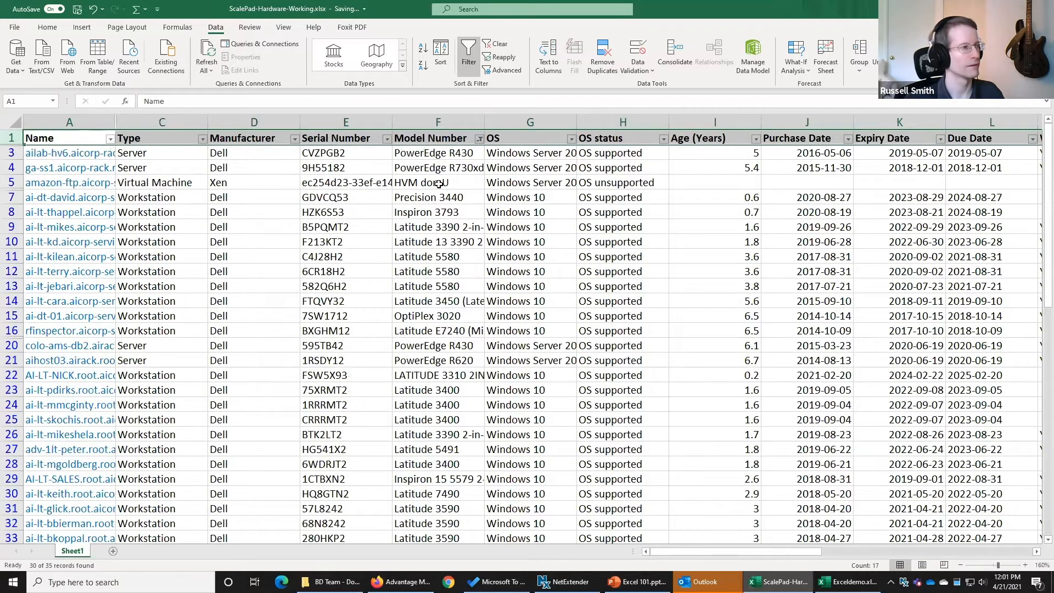
Step: Review the filtered rows down to the end of the list and select cell I38 below Age (Years)
scroll(554, 216, "down", 5)
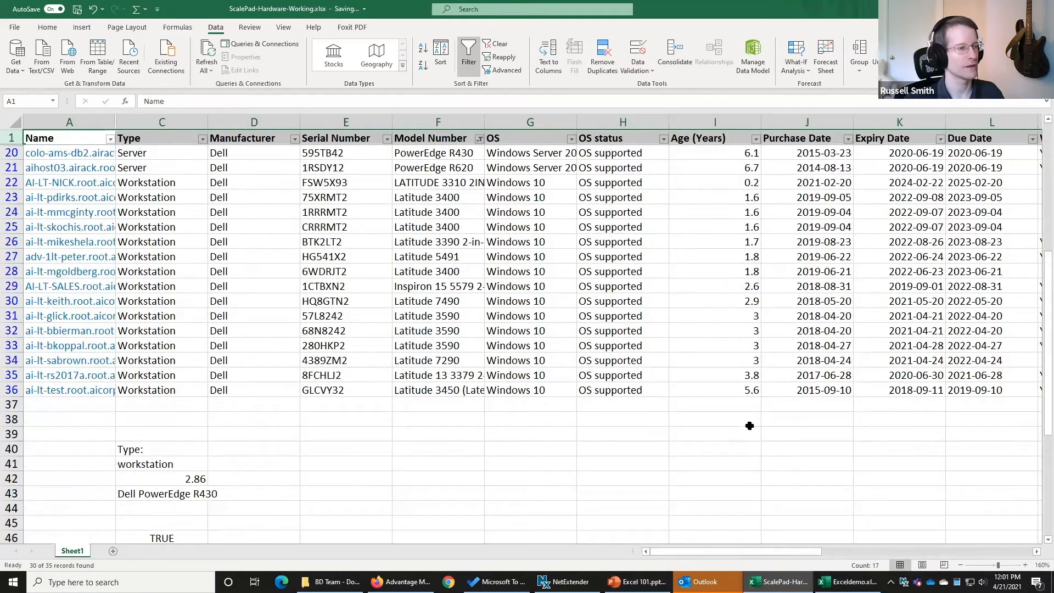
scroll(714, 256, "up", 4)
scroll(755, 257, "down", 4)
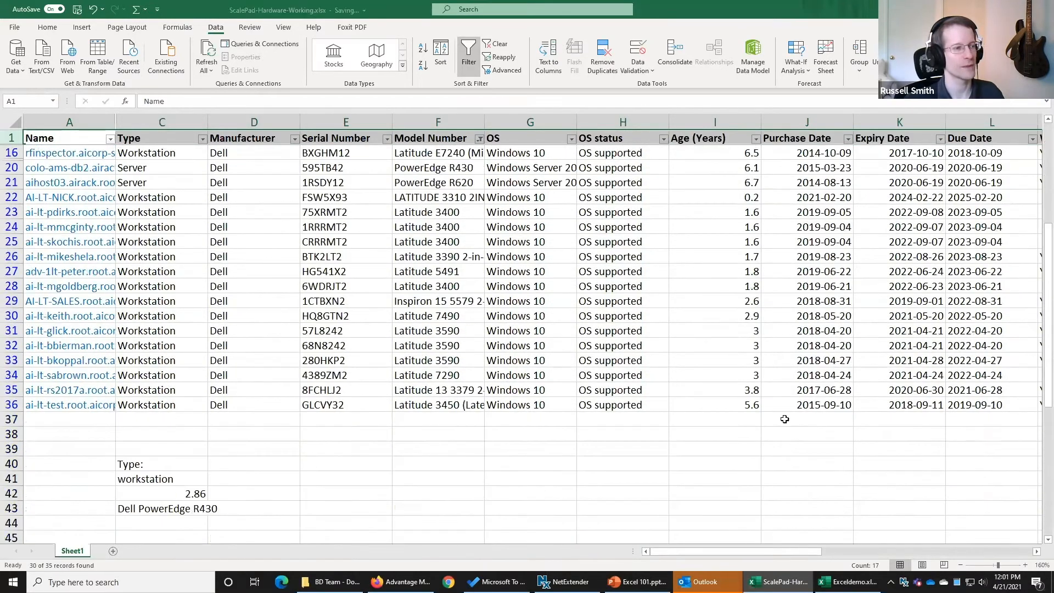
left_click(741, 434)
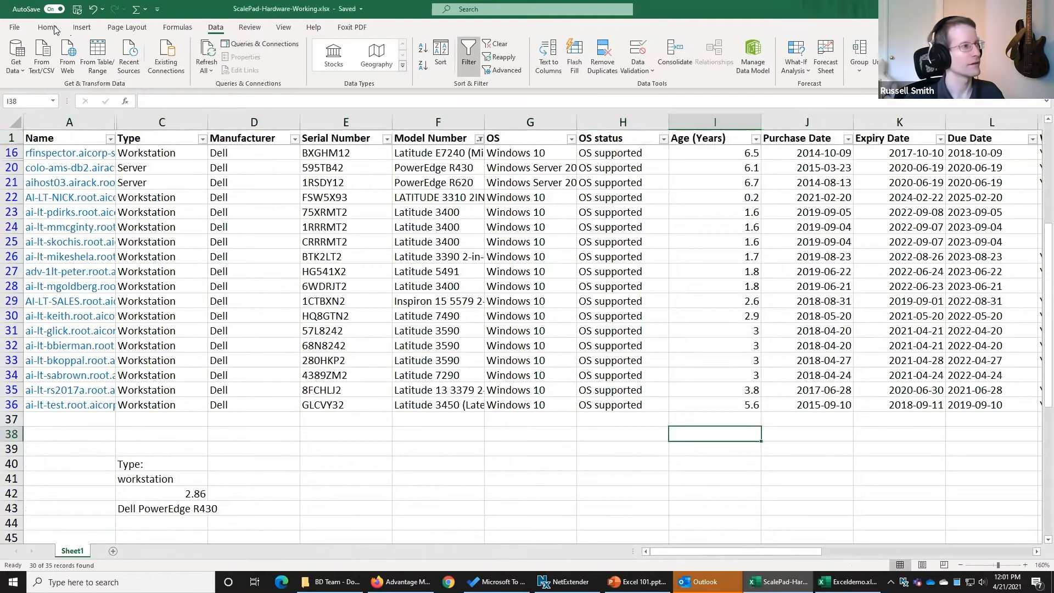
left_click(181, 29)
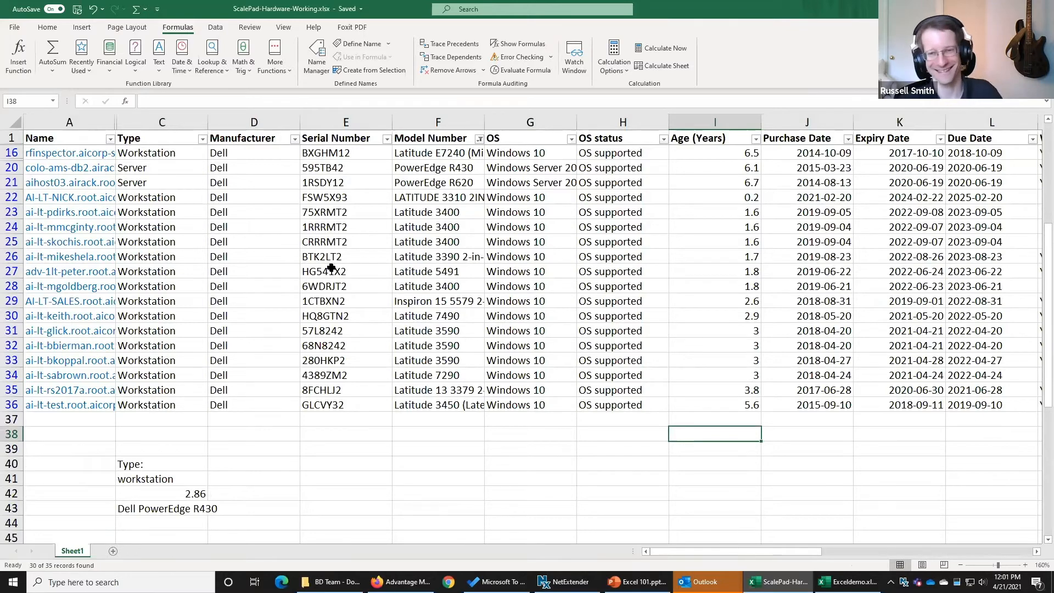
scroll(332, 270, "up", 5)
scroll(341, 273, "down", 2)
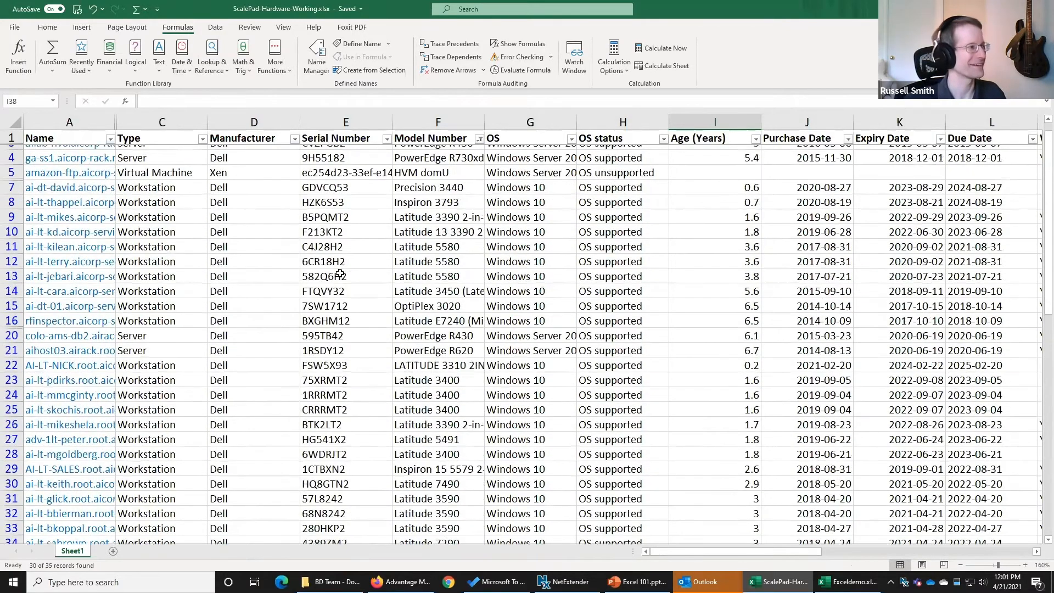
scroll(296, 222, "up", 2)
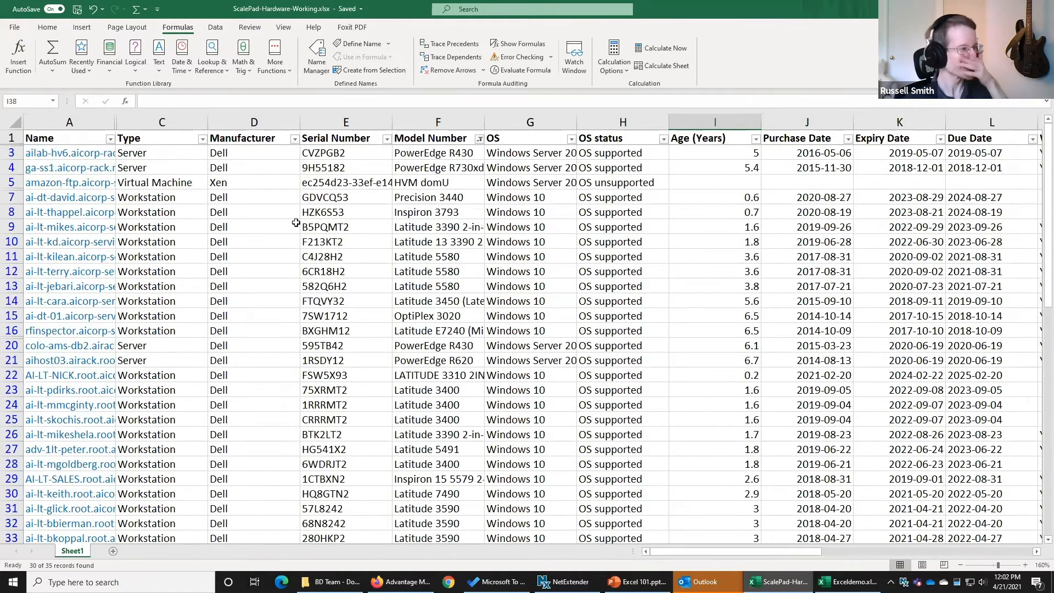
right_click(13, 137)
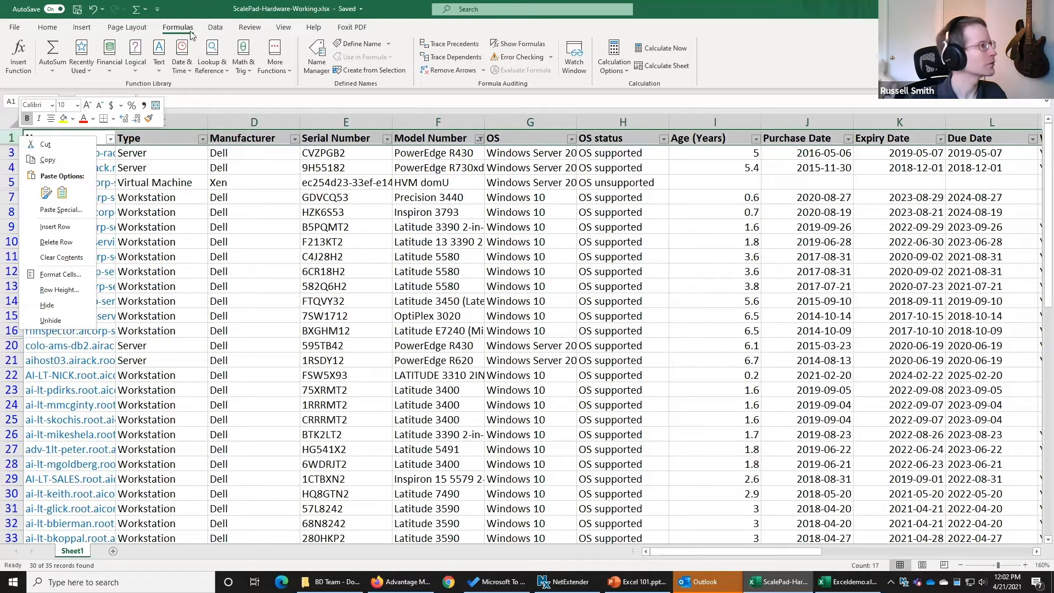
left_click(57, 31)
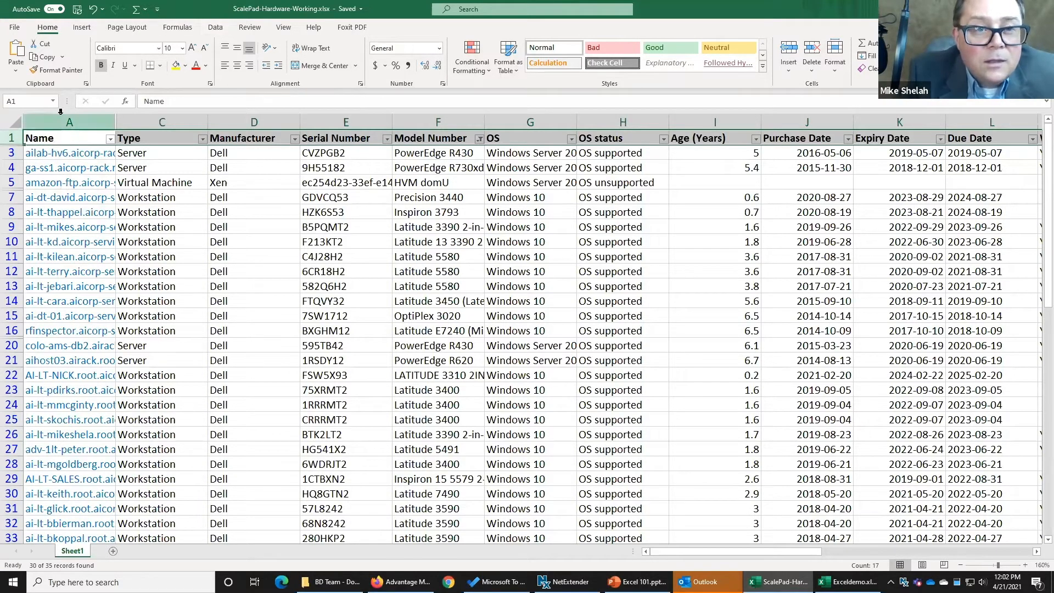
right_click(20, 139)
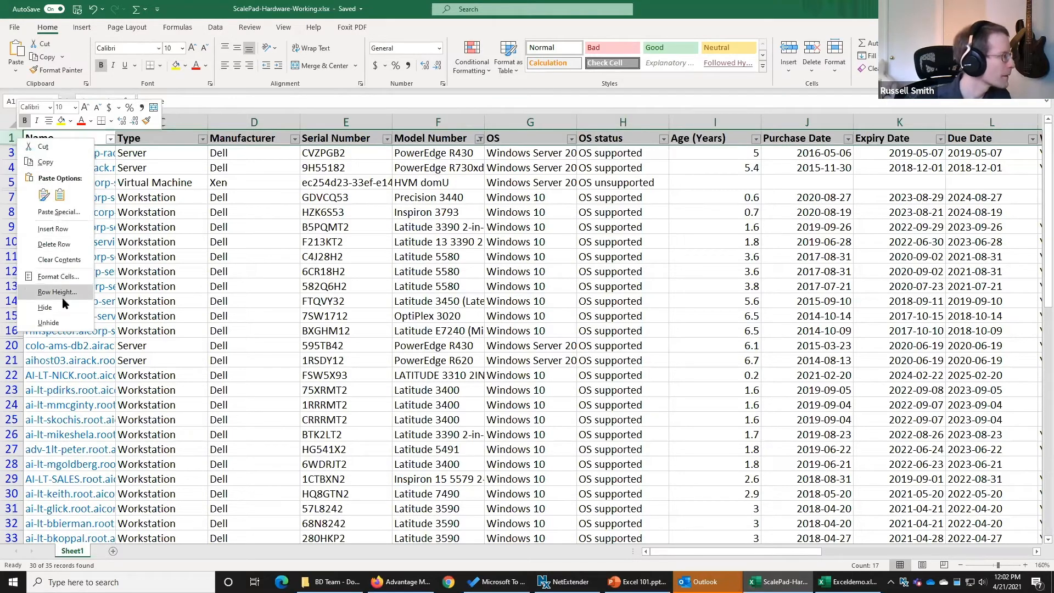
left_click(217, 29)
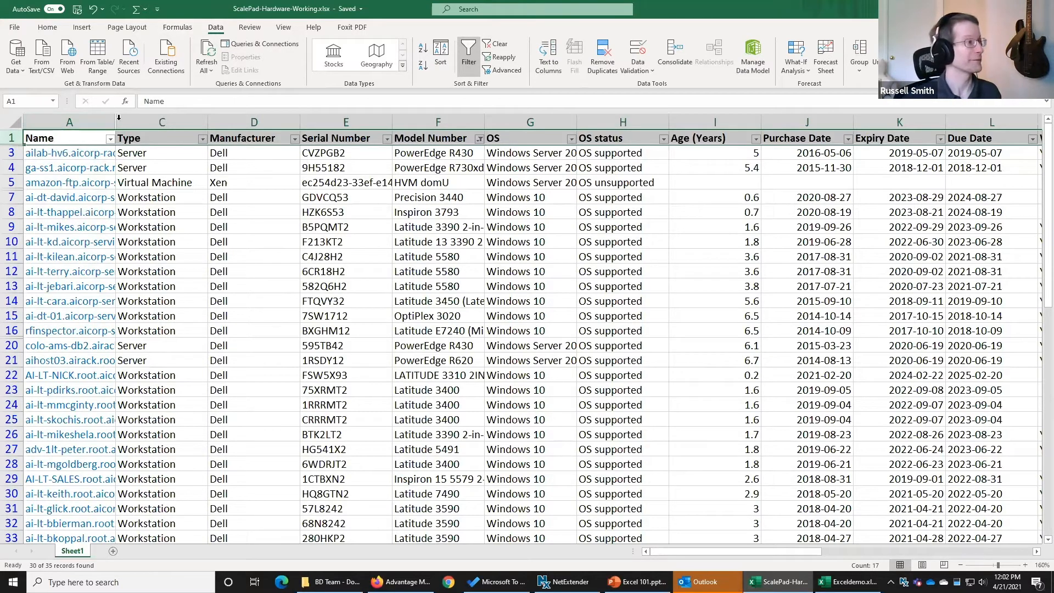
left_click(49, 28)
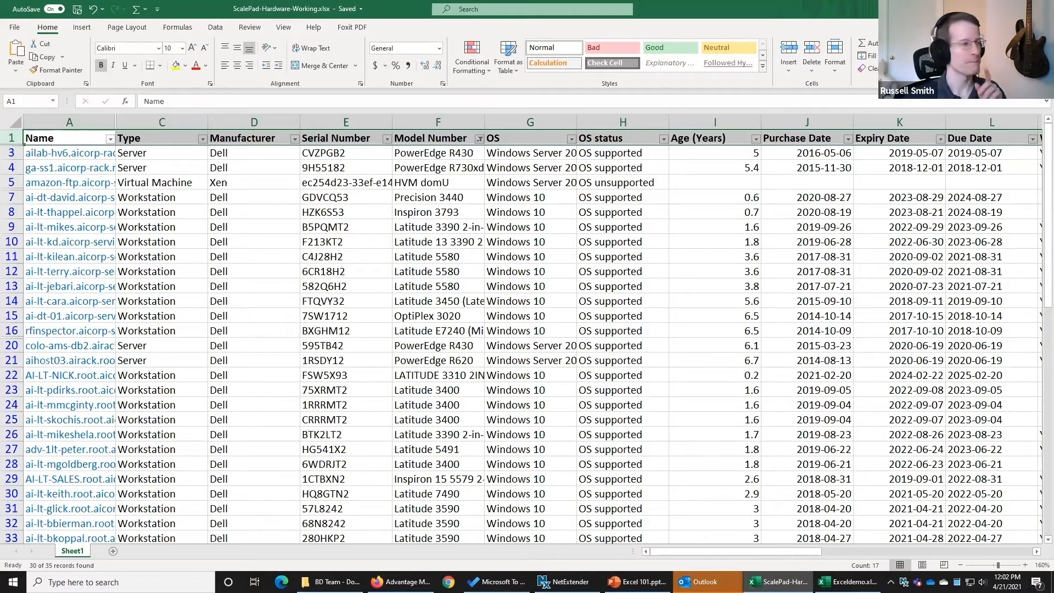
scroll(545, 183, "down", 4)
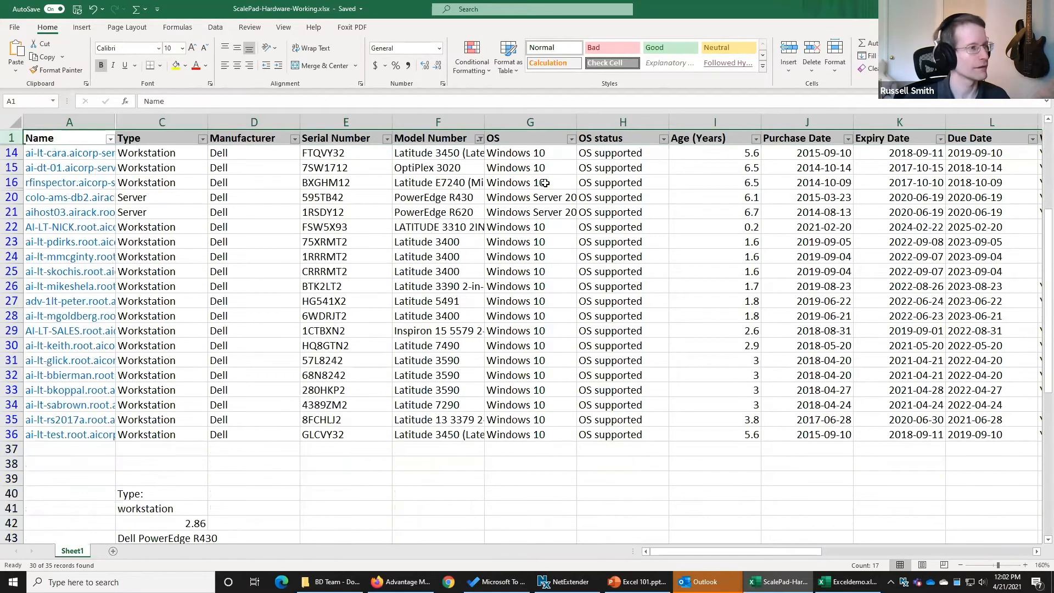
scroll(926, 359, "up", 4)
scroll(618, 267, "down", 1)
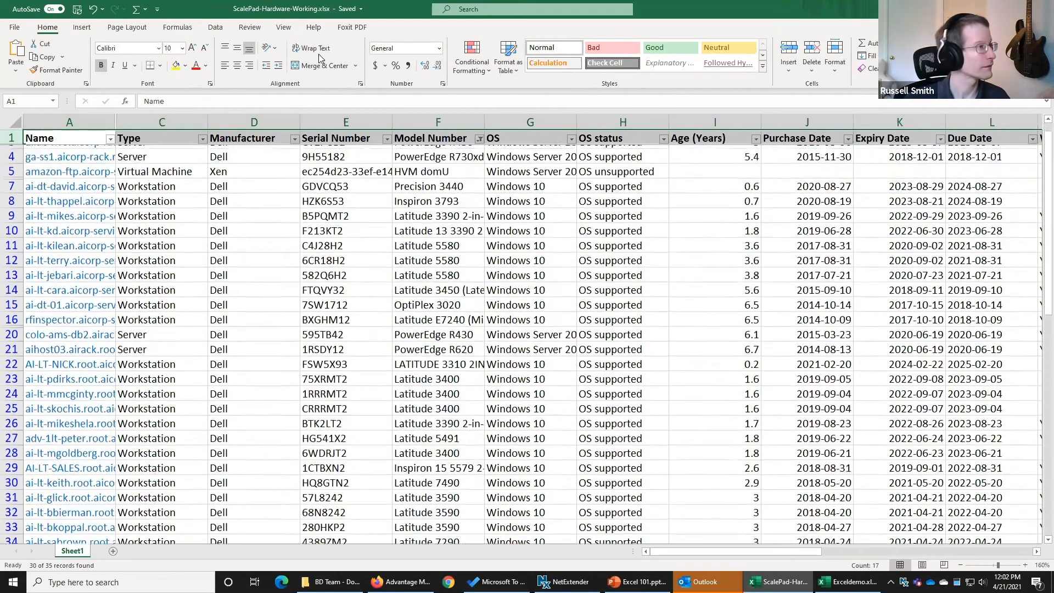
scroll(618, 231, "up", 1)
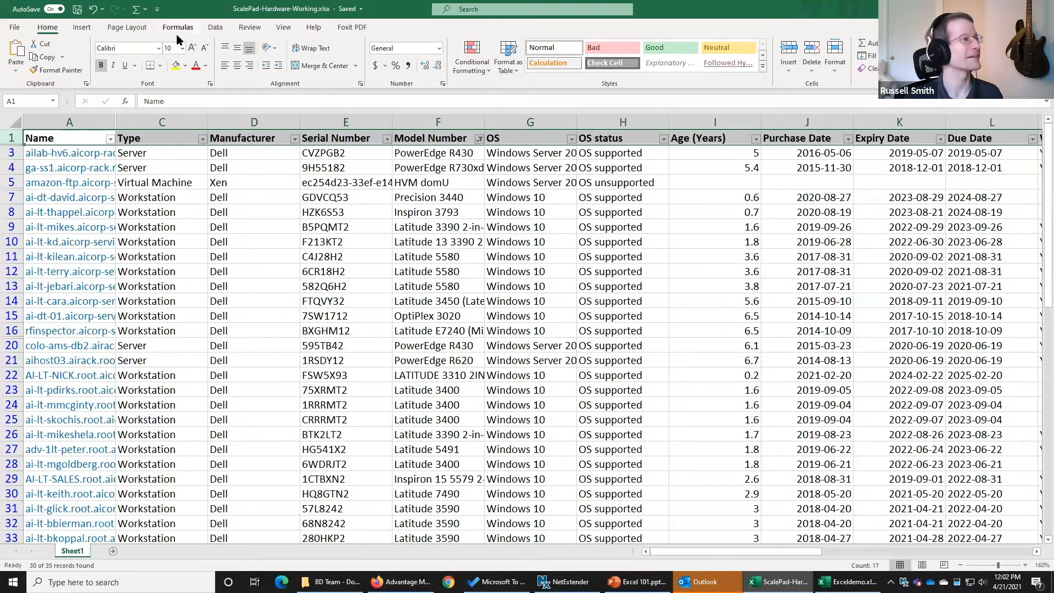
left_click(273, 28)
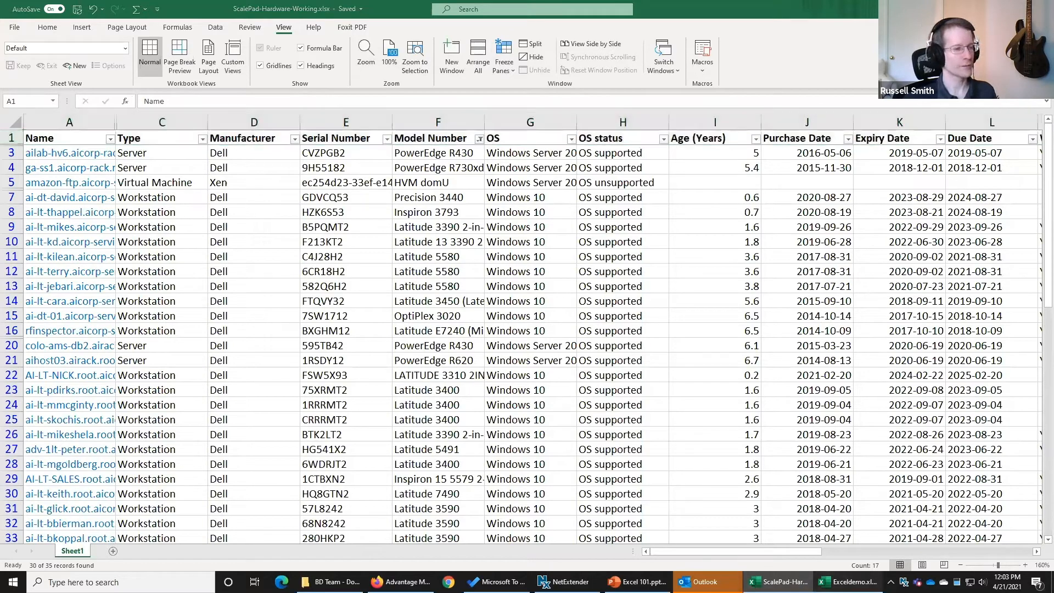
Step: Switch to the Exceldemo workbook and enlarge its sheet to 175%, showing the list from the machine id header
left_click(846, 581)
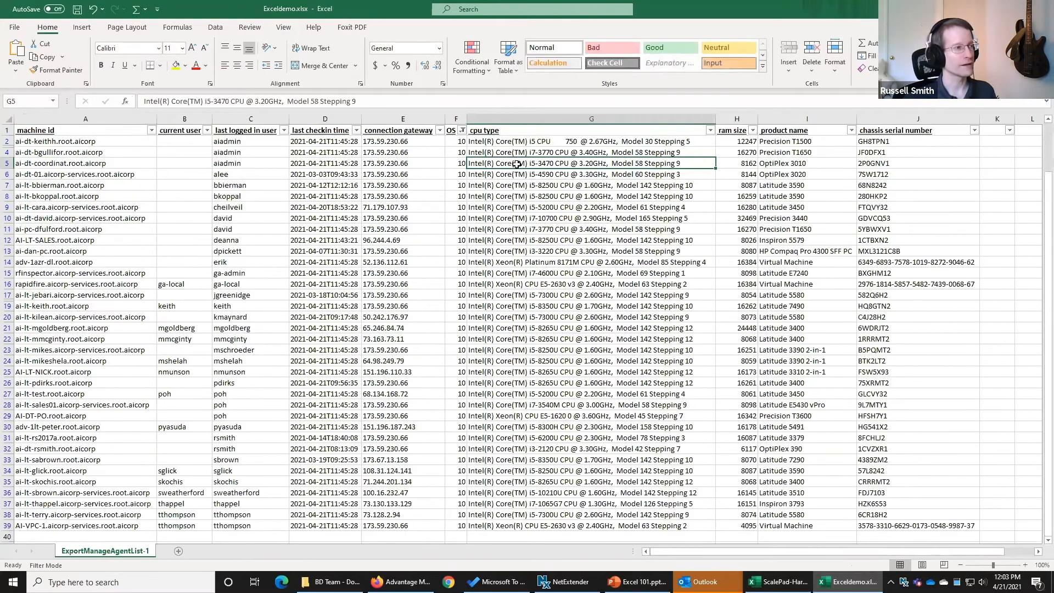
scroll(353, 153, "down", 3)
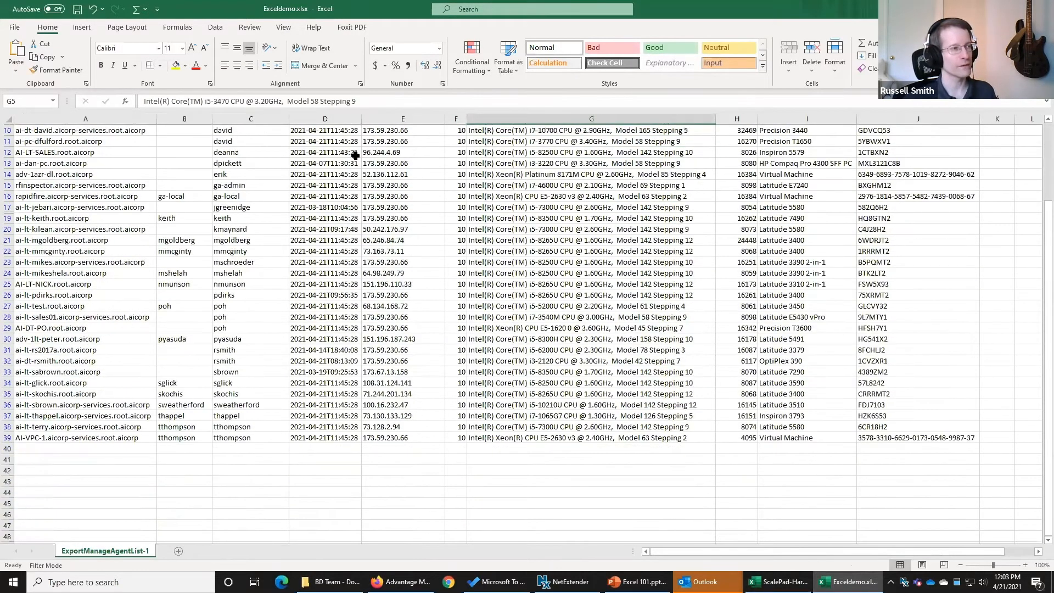
scroll(442, 196, "up", 3, "ctrl")
scroll(442, 197, "up", 2, "ctrl")
scroll(482, 364, "down", 2)
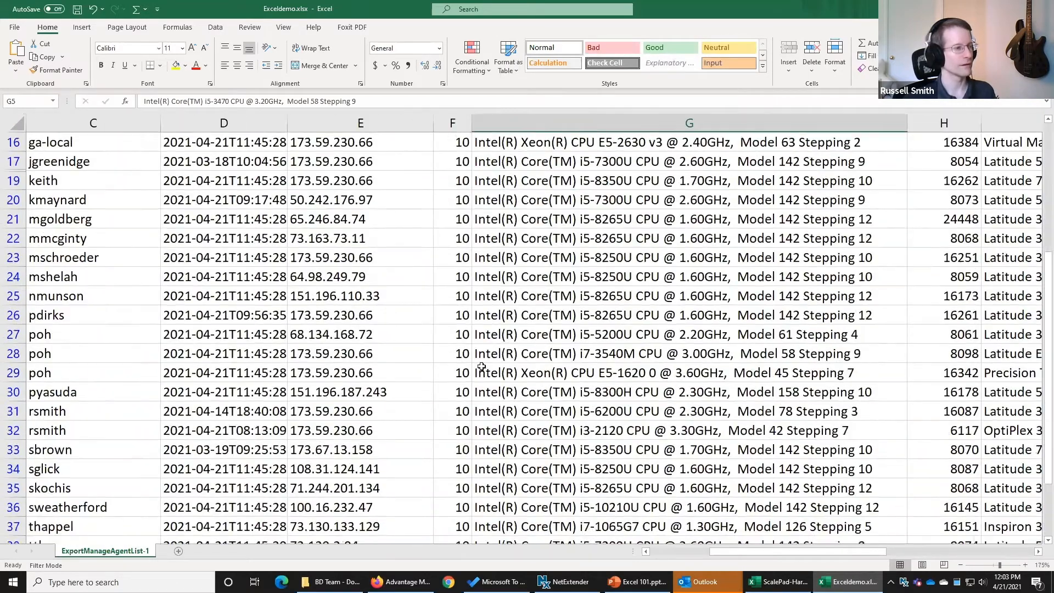
scroll(483, 364, "up", 5)
left_click(694, 549)
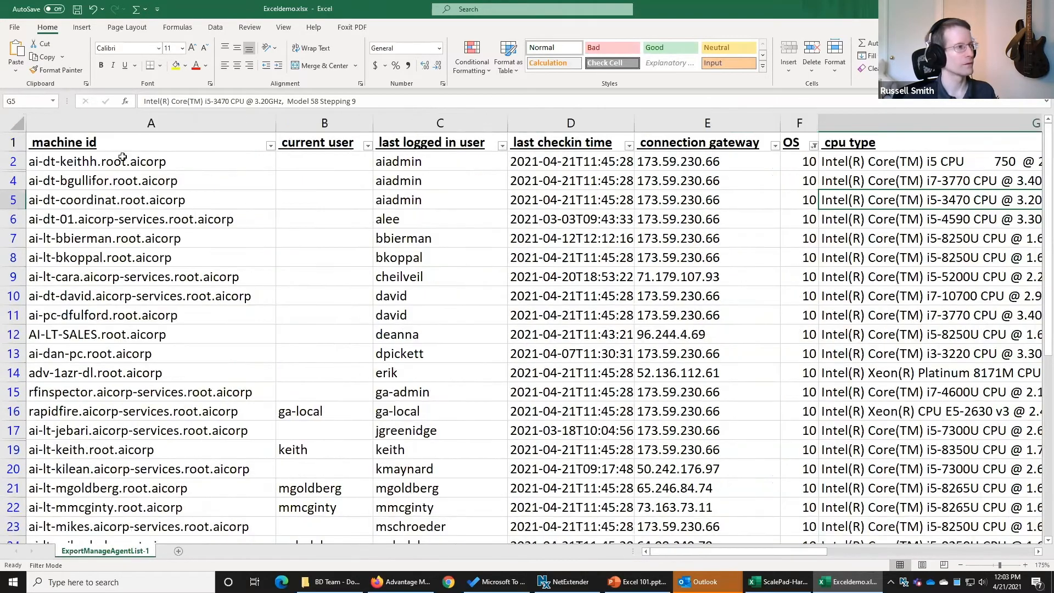
Step: Freeze the top row of the Exceldemo list, which holds the machine id header
left_click(13, 142)
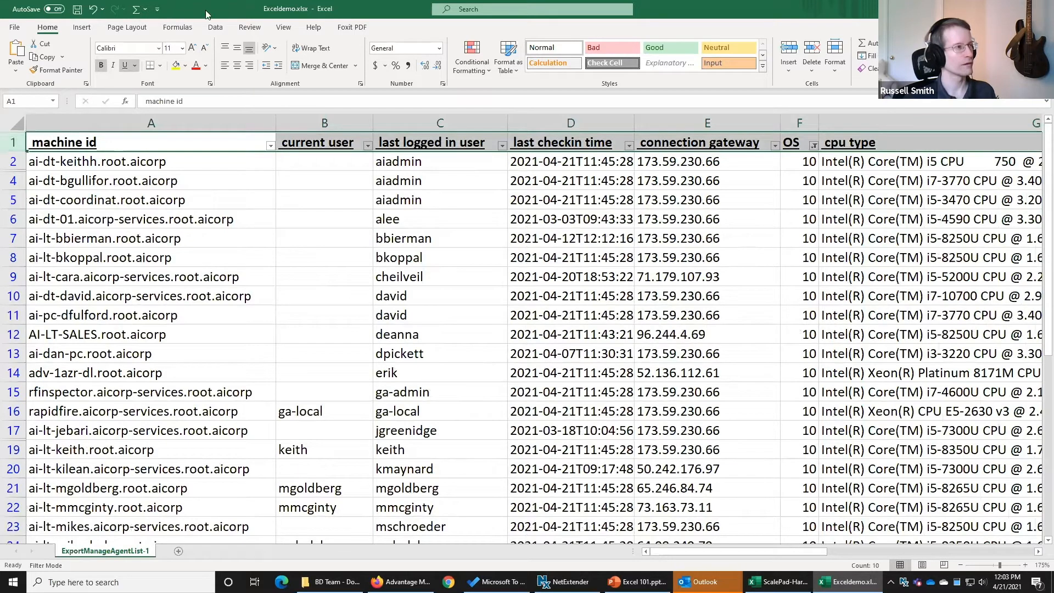
left_click(284, 27)
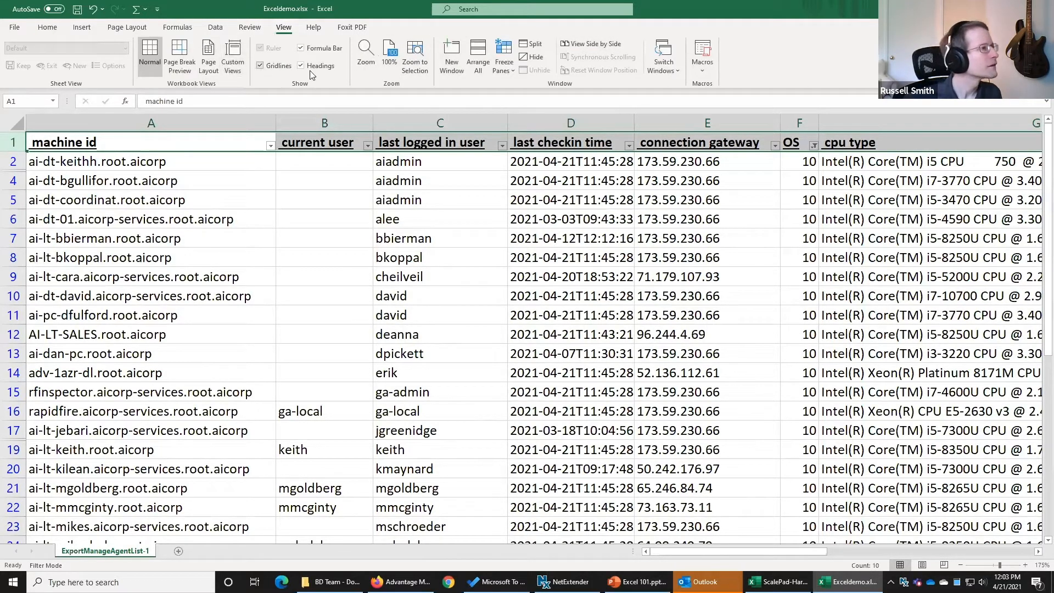
left_click(503, 62)
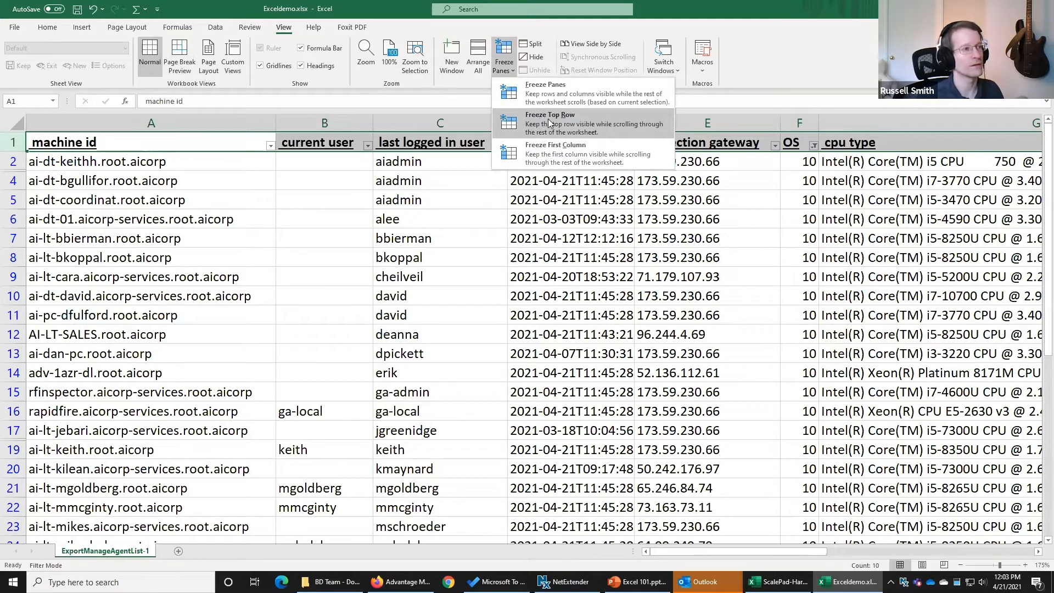
left_click(540, 119)
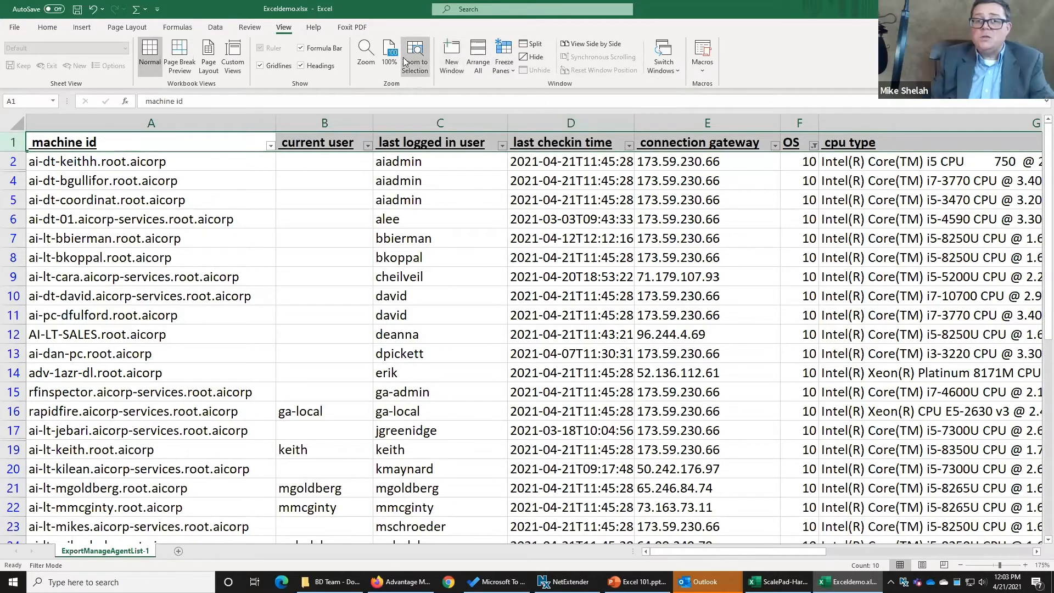
Step: Freeze the first column instead of the top row and test how the list scrolls vertically
left_click(511, 65)
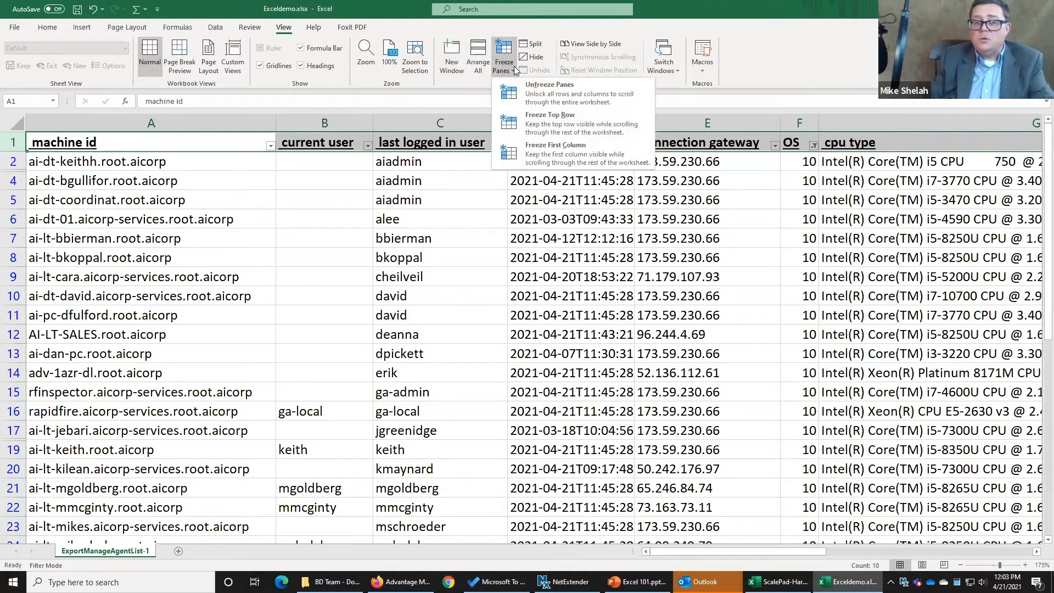
left_click(554, 148)
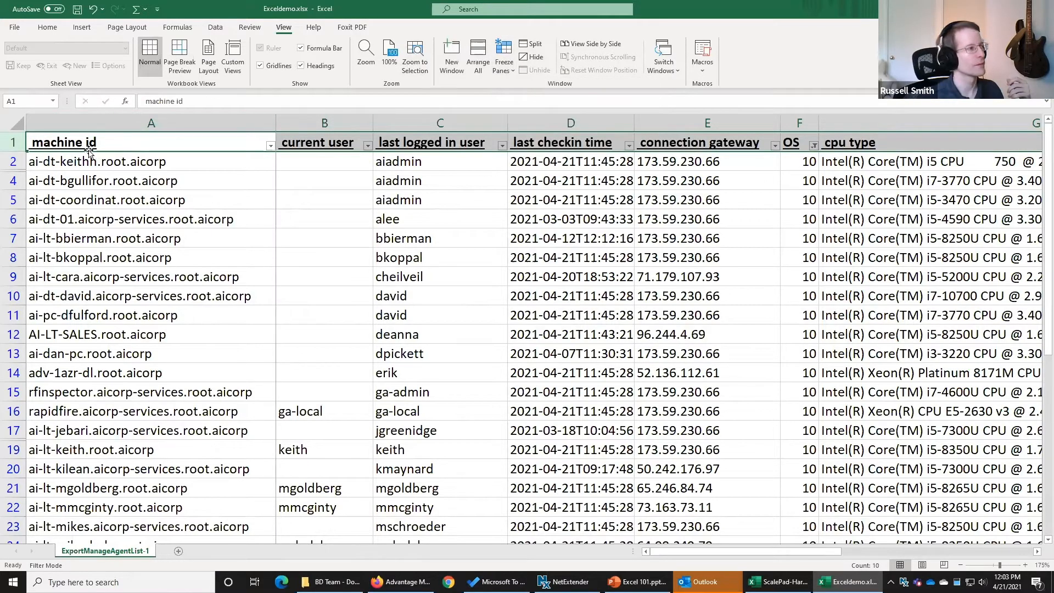
scroll(489, 291, "down", 5)
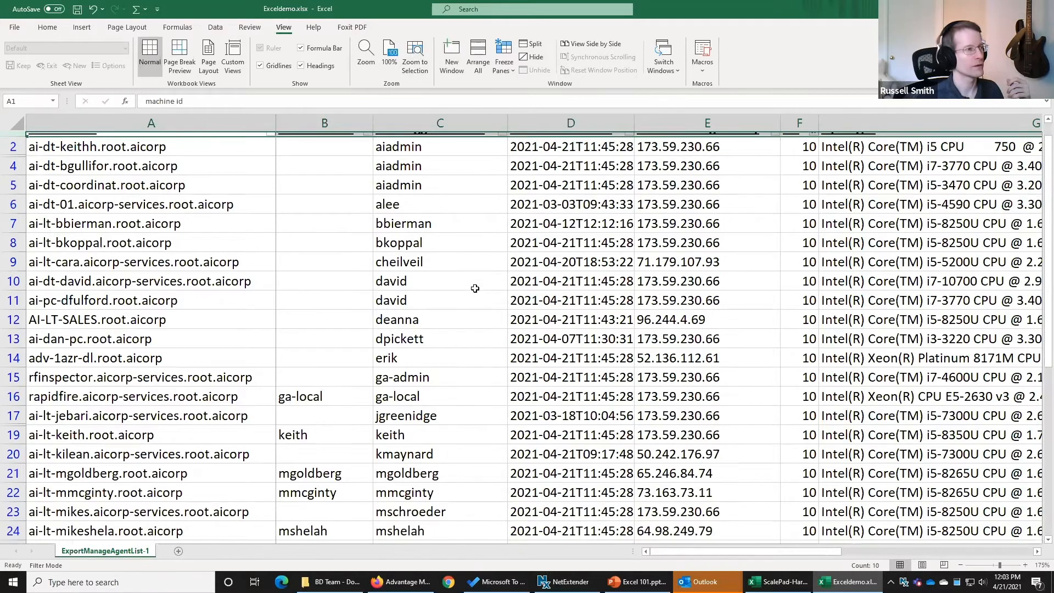
scroll(461, 266, "up", 5)
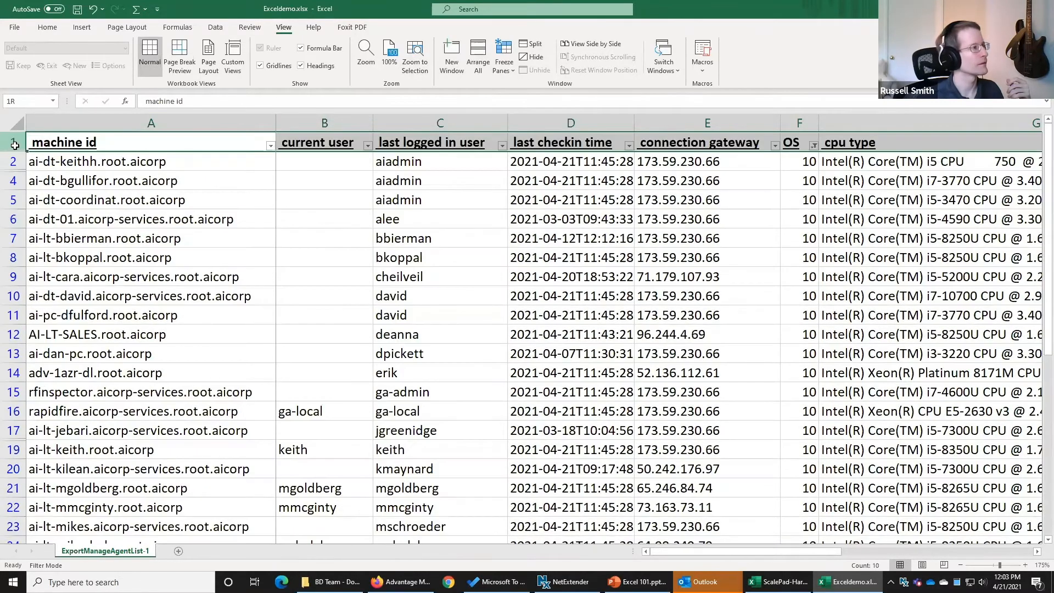
Step: Change the freeze setting back from the first column to the top row and test vertical scrolling of the list
left_click(504, 65)
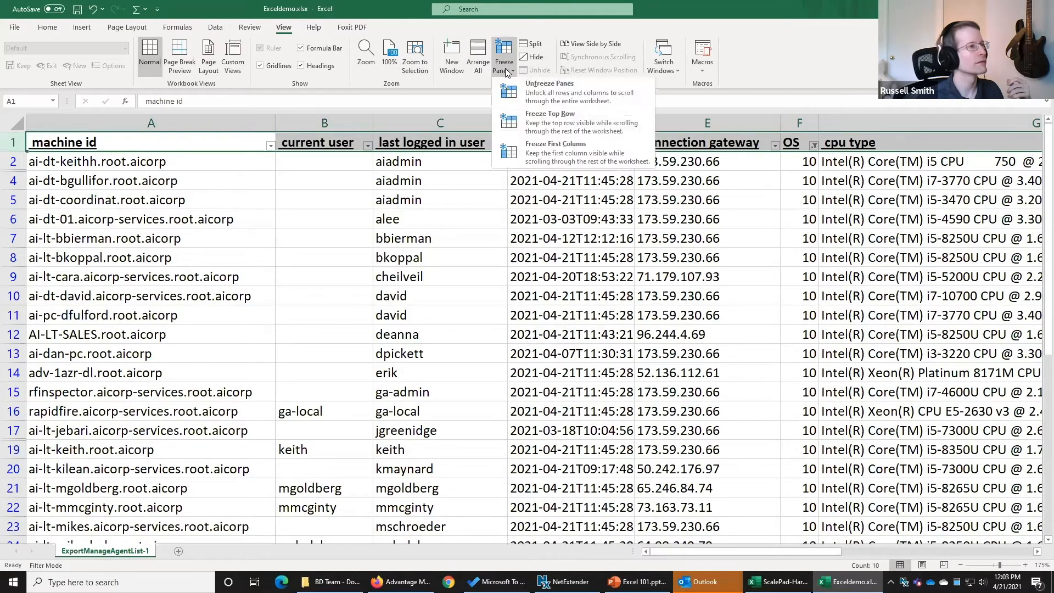
left_click(536, 102)
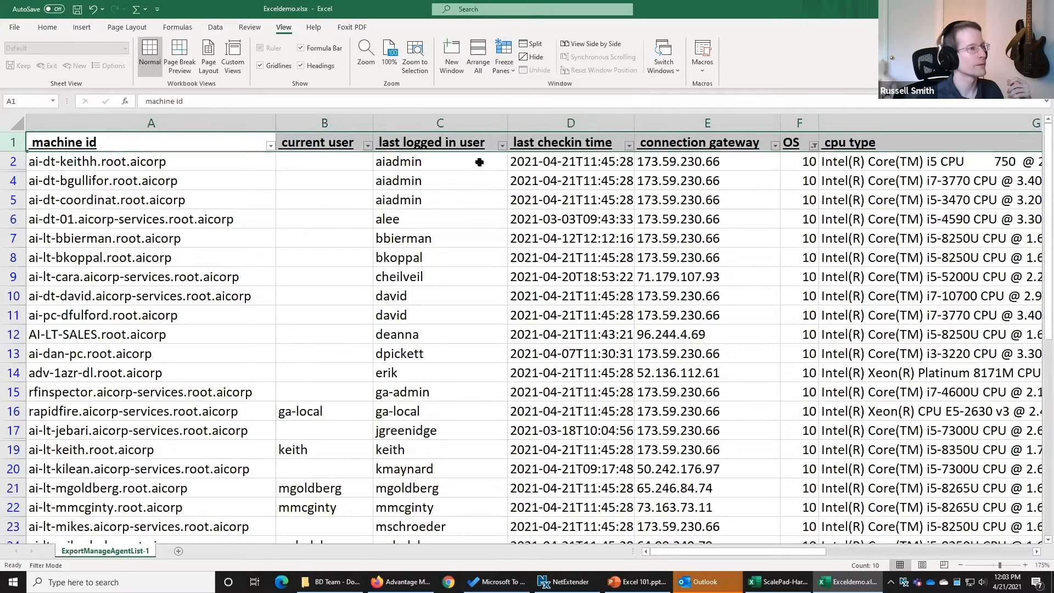
scroll(454, 175, "down", 5)
scroll(454, 175, "up", 5)
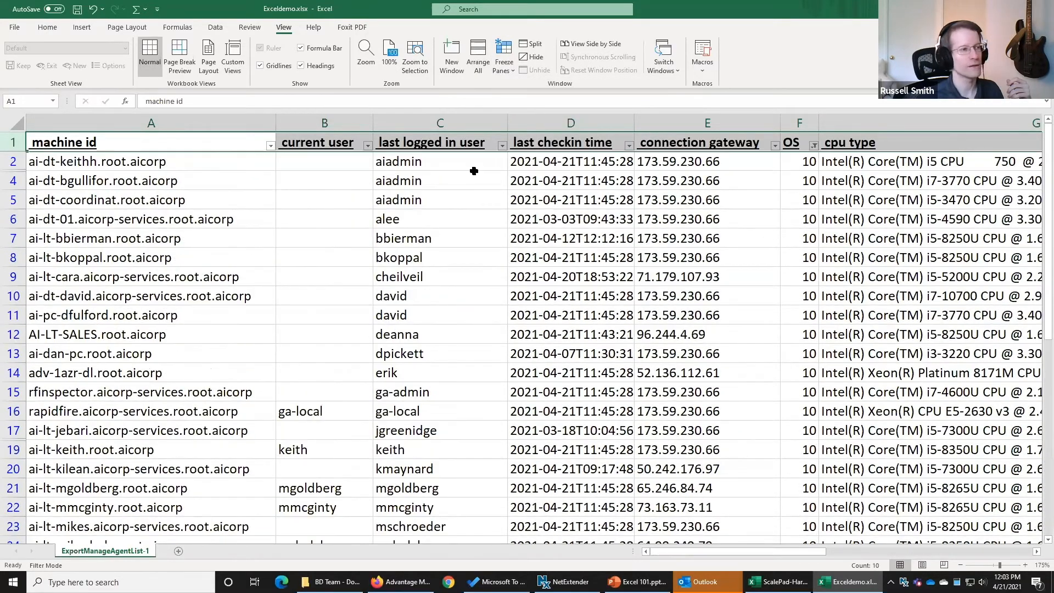
scroll(470, 170, "down", 5)
scroll(483, 170, "up", 5)
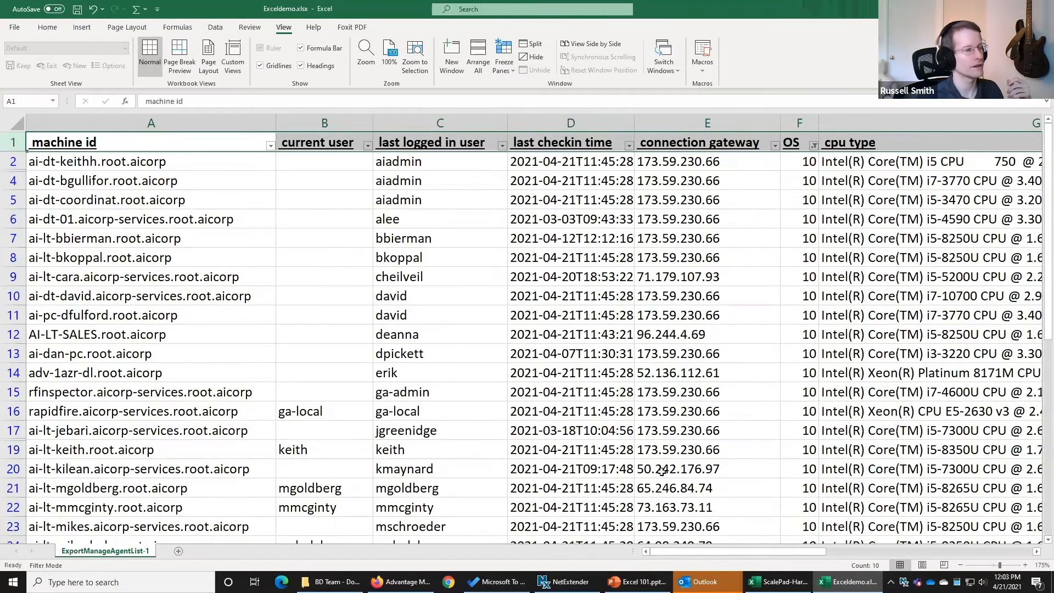
Step: Freeze the first column (machine id) and test horizontal and vertical scrolling of the list
left_click_drag(721, 552, 697, 551)
left_click(137, 124)
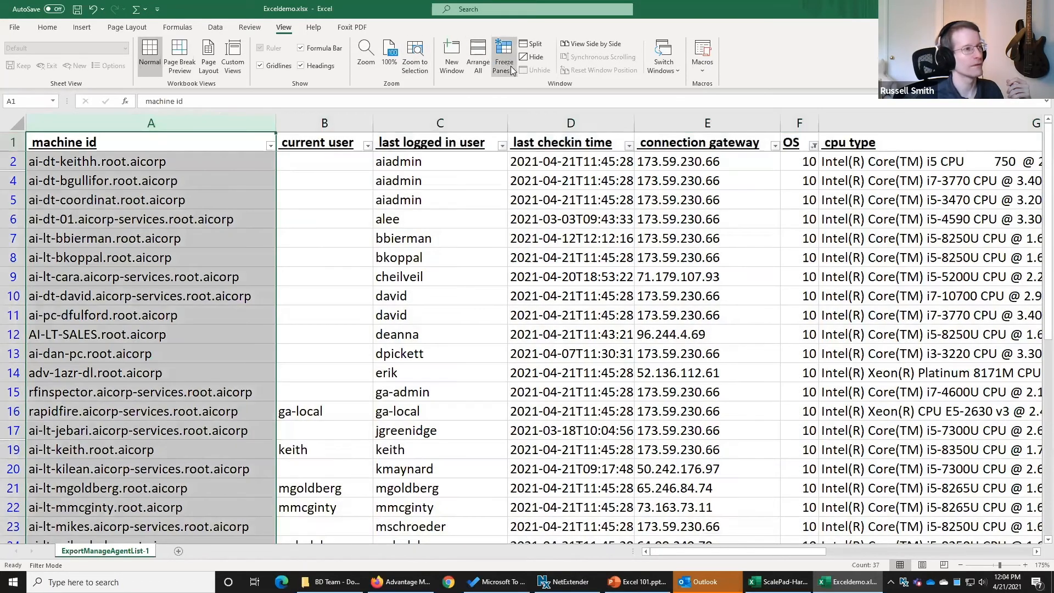
left_click(512, 70)
left_click(547, 149)
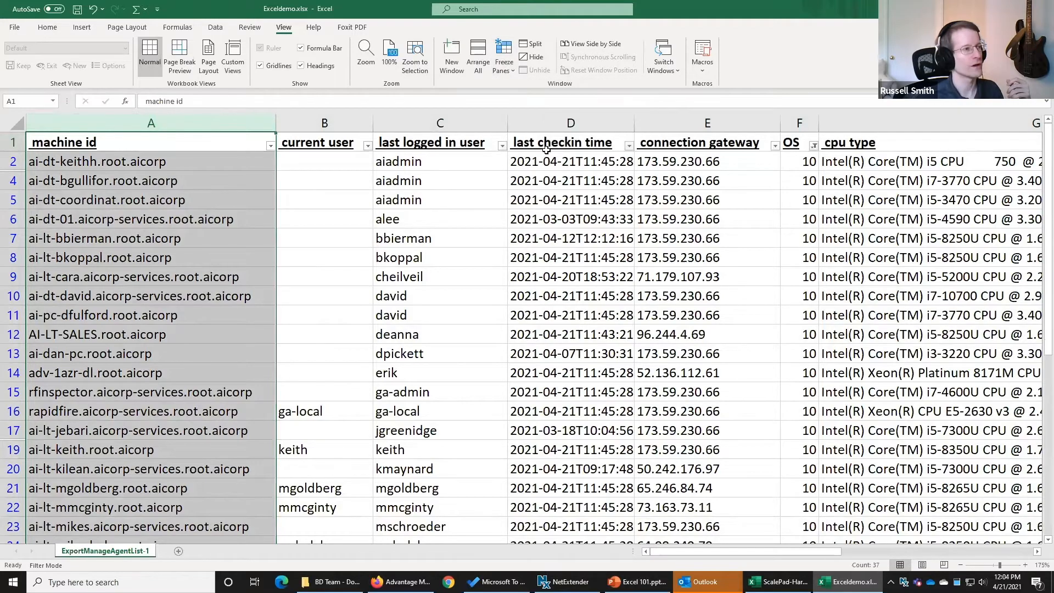
left_click_drag(724, 551, 554, 548)
scroll(551, 360, "down", 2)
scroll(556, 364, "up", 2)
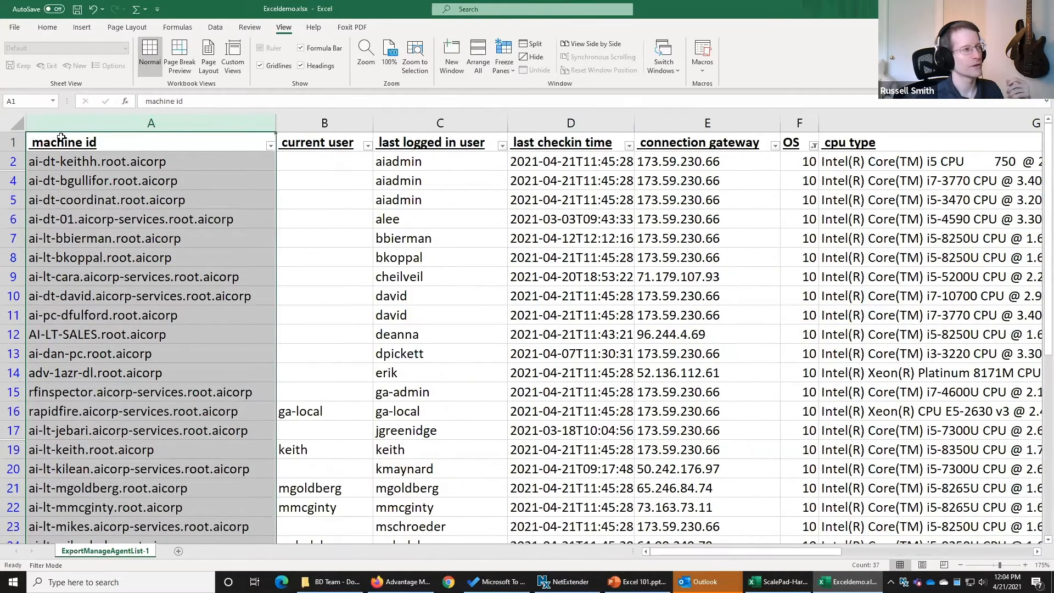
Step: Review the freeze options, and examine the cpu type, ram size and product name columns beside the frozen machine id column
left_click(13, 142)
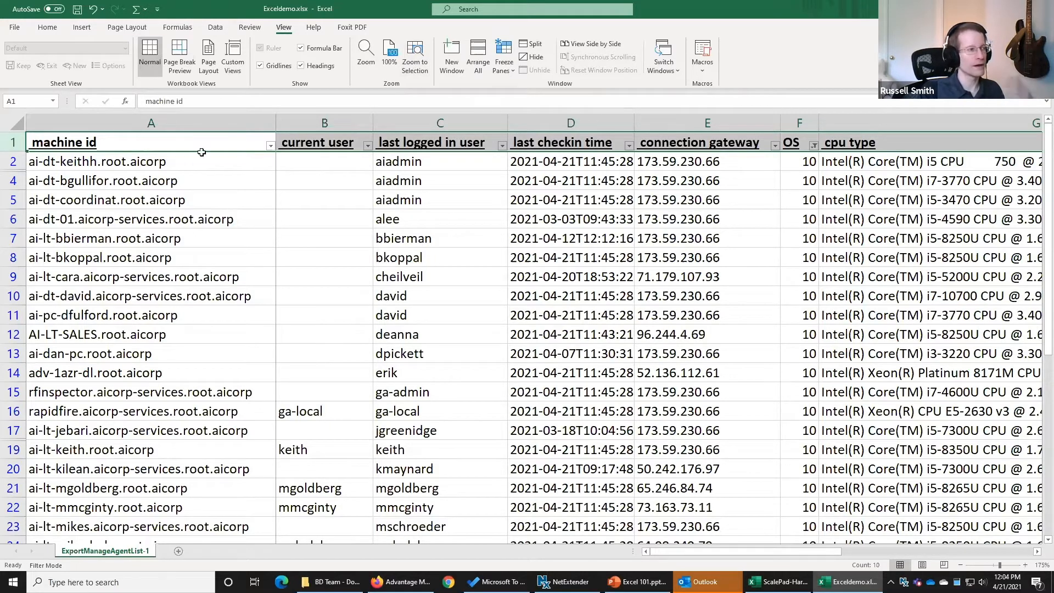
left_click(187, 126)
left_click(505, 61)
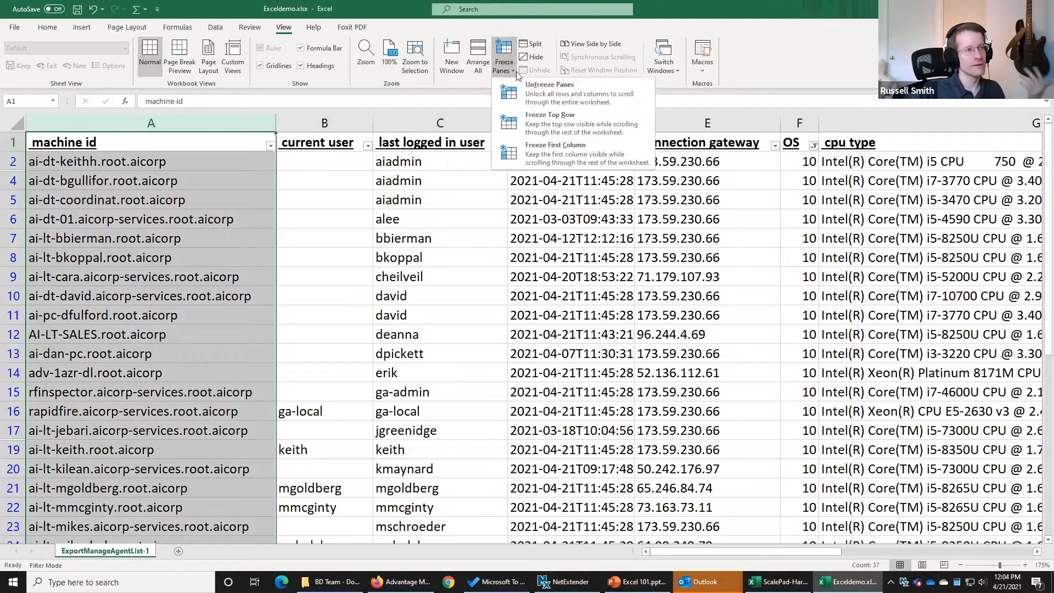
left_click(532, 132)
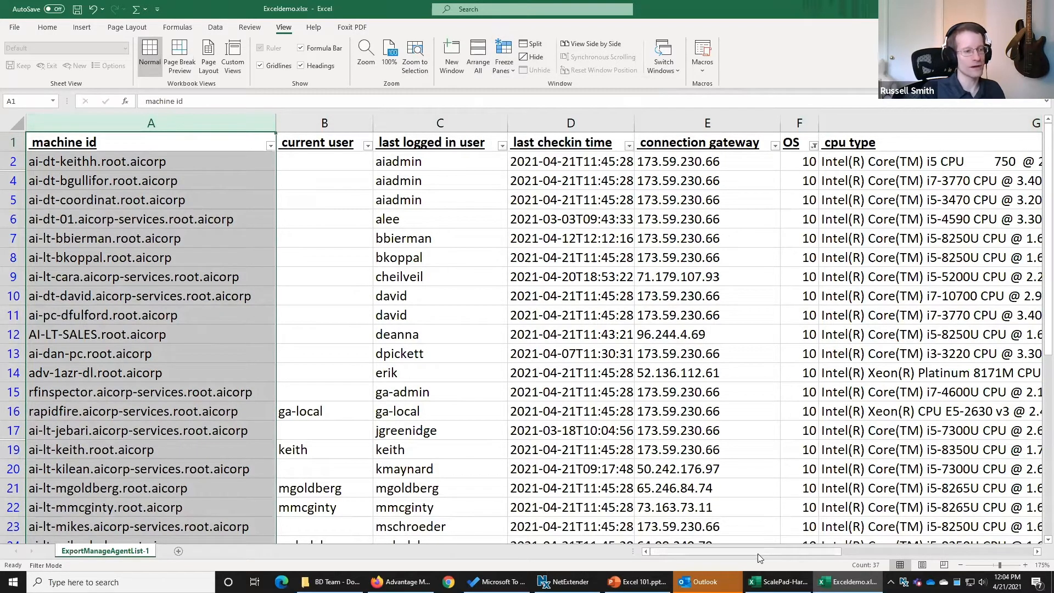
left_click_drag(704, 549, 832, 547)
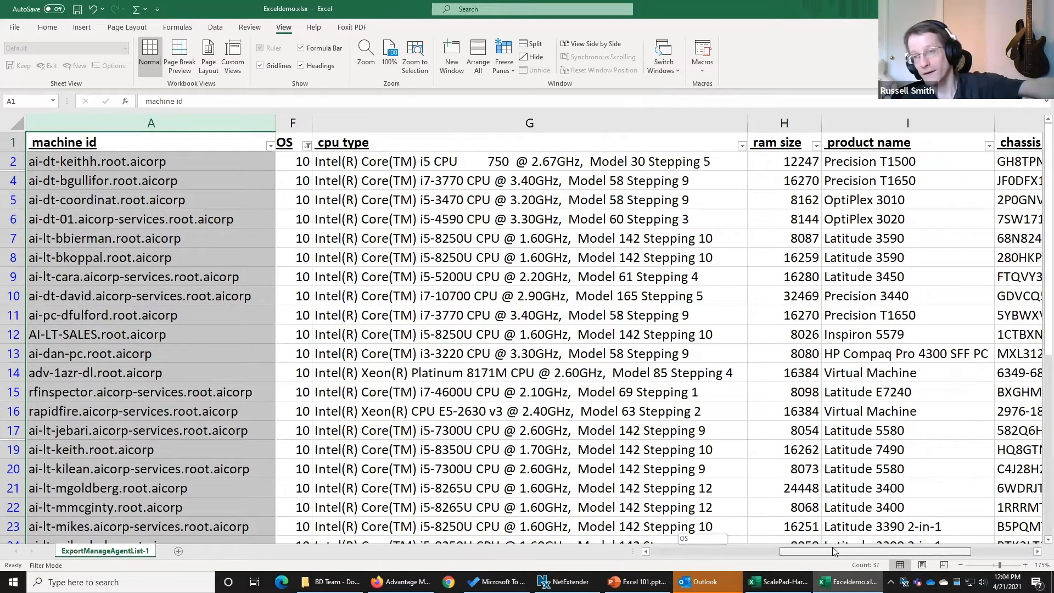
left_click_drag(832, 546, 692, 565)
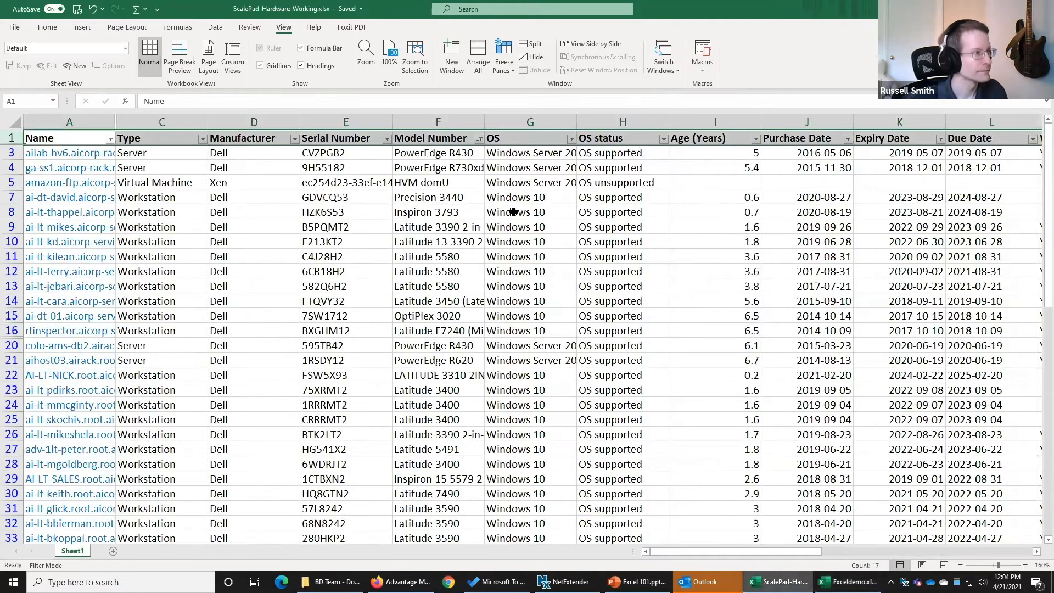
Step: Switch to the ScalePad-Hardware-Working workbook and select the empty cell I39 below the Age (Years) column
left_click(804, 579)
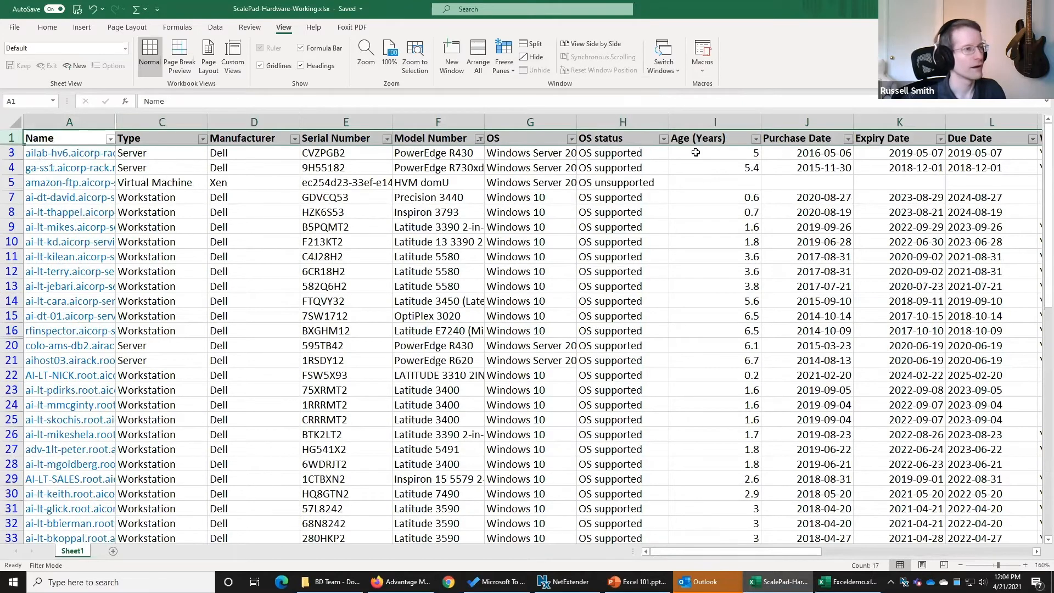
scroll(697, 165, "down", 3)
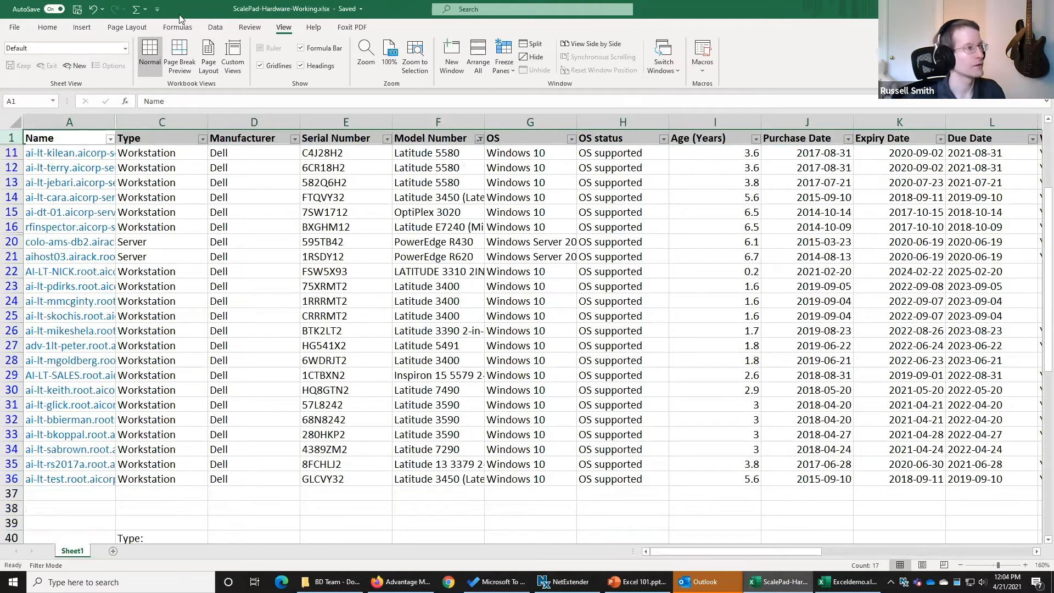
left_click(181, 27)
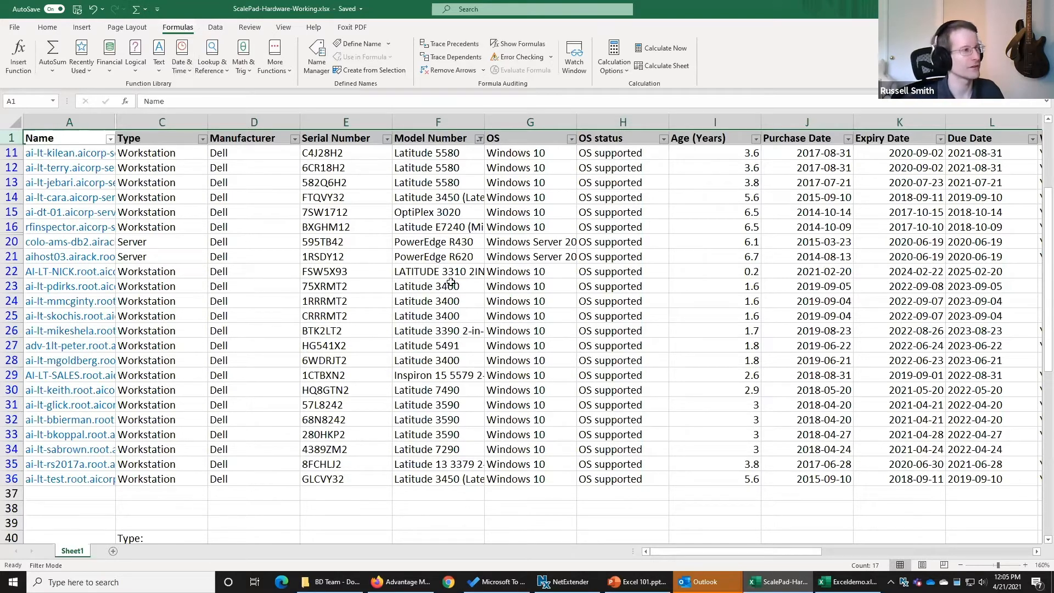
left_click(728, 509)
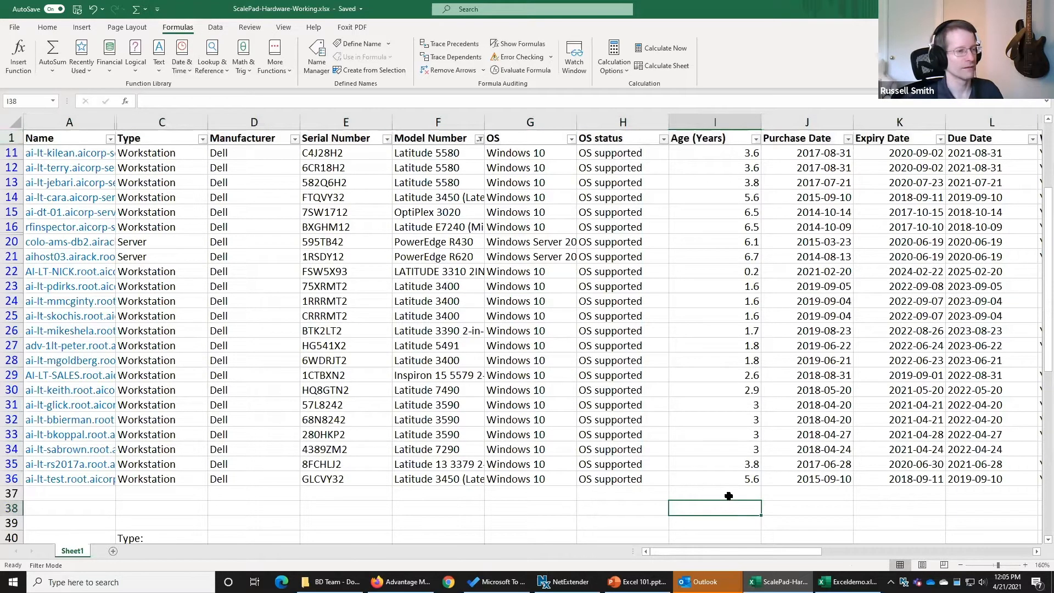
left_click(729, 496)
scroll(748, 285, "up", 3)
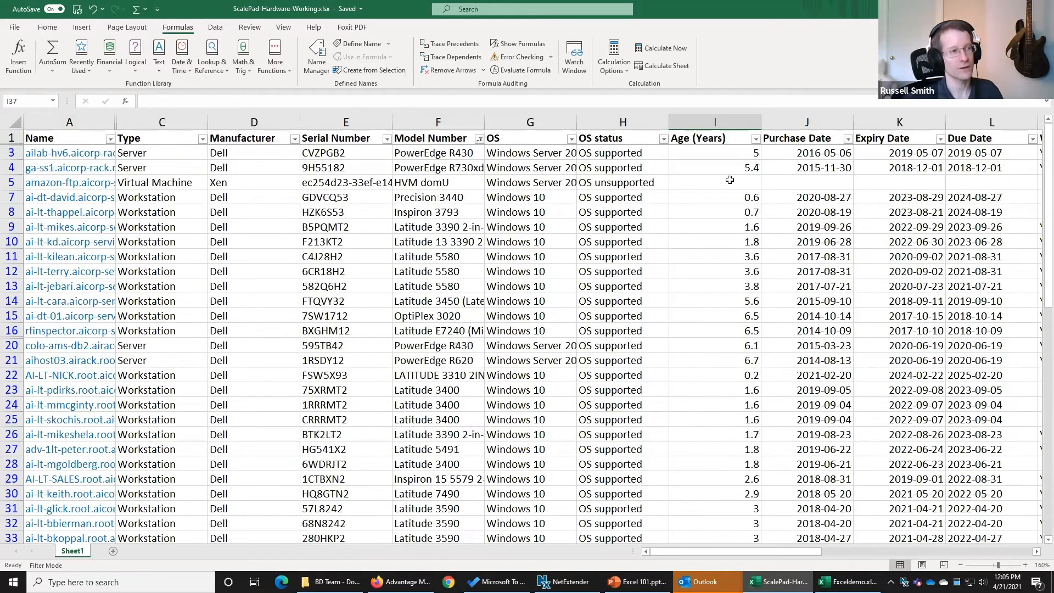
scroll(730, 220, "down", 6)
left_click(743, 426)
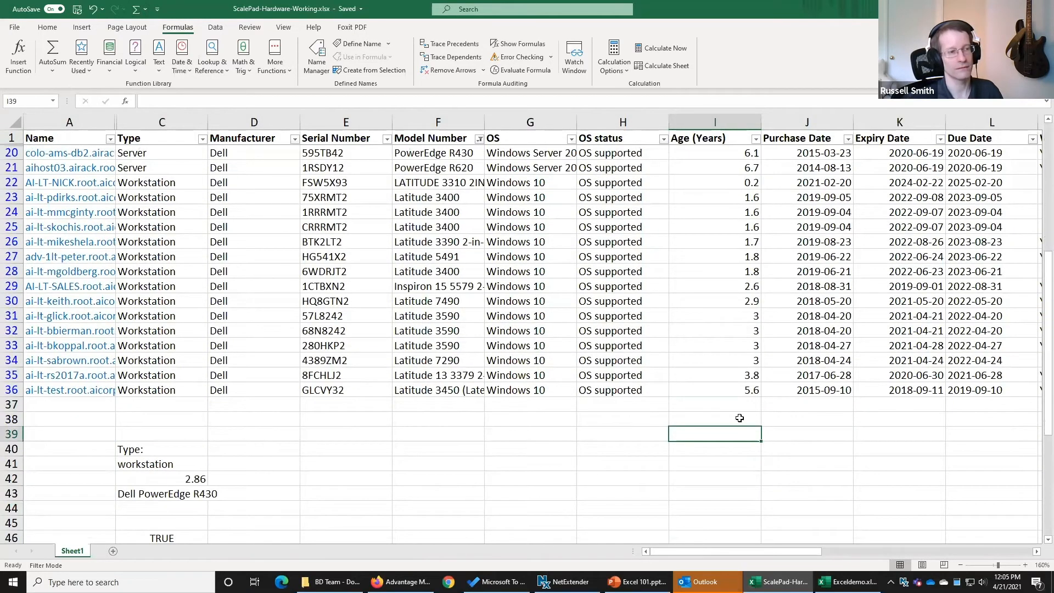
Step: Start an AVERAGE formula in cell I39 for the Age (Years) values
scroll(716, 248, "up", 5)
scroll(715, 248, "down", 5)
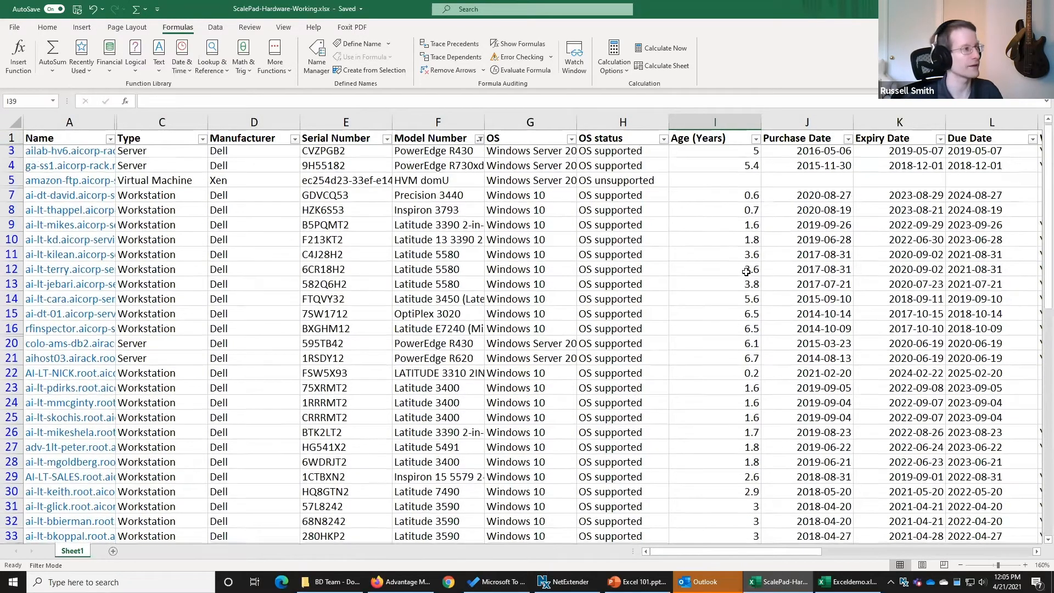
left_click(65, 66)
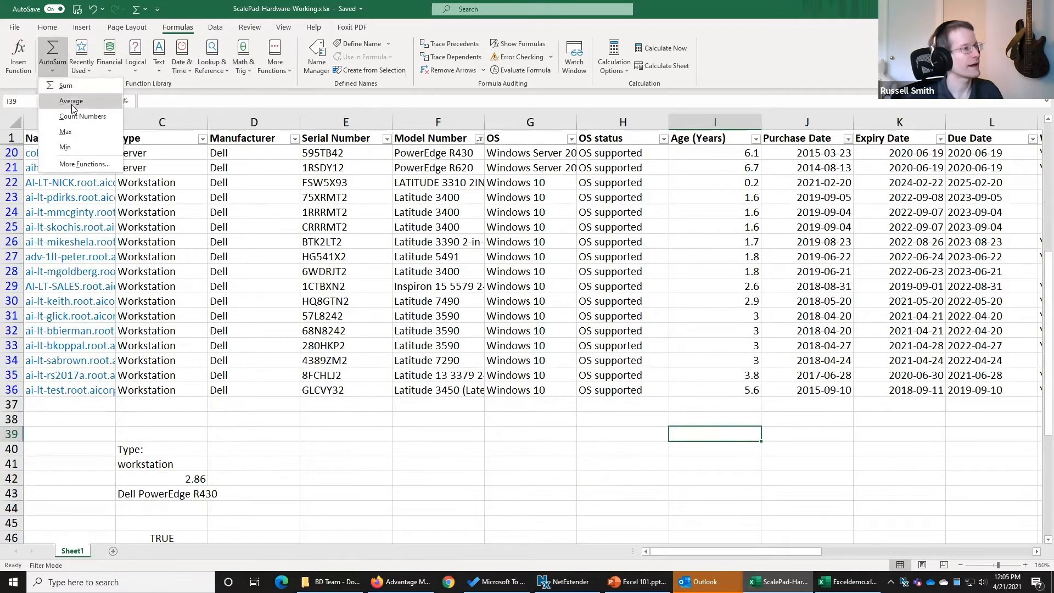
left_click(71, 99)
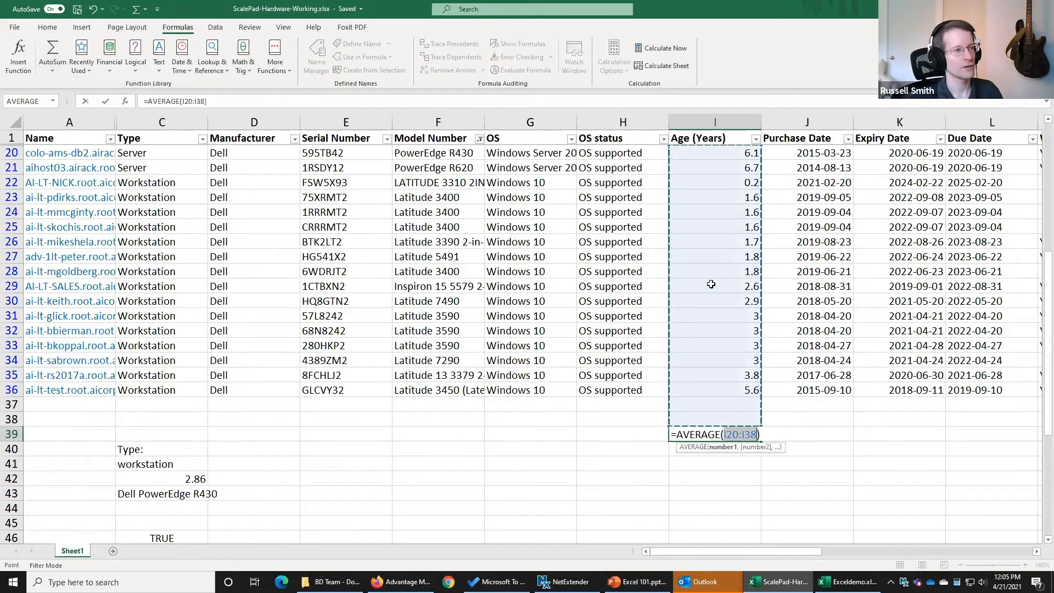
Step: Extend the AVERAGE range in cell I39 up to the first Age (Years) value, making the formula =AVERAGE(I3:I38)
scroll(705, 287, "up", 4)
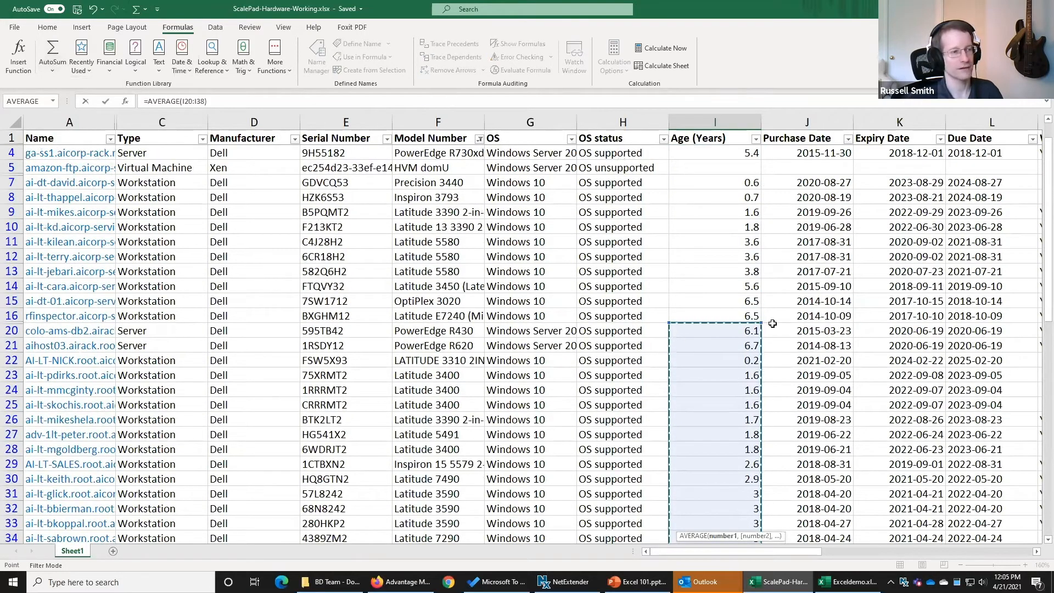
scroll(705, 321, "down", 3)
scroll(770, 305, "up", 3)
scroll(770, 305, "up", 1)
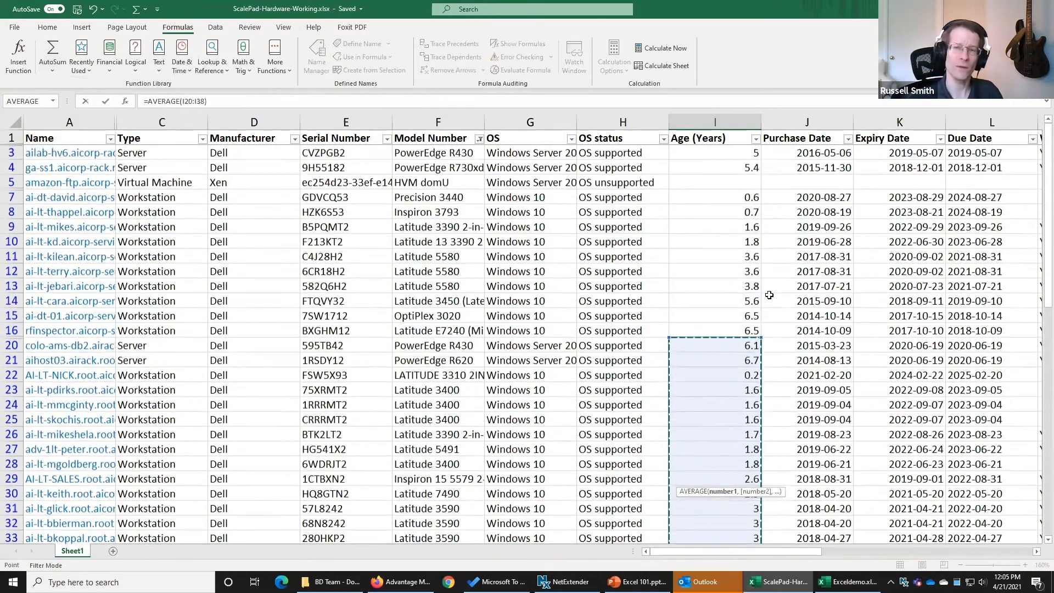
scroll(736, 302, "down", 5)
scroll(746, 206, "up", 2)
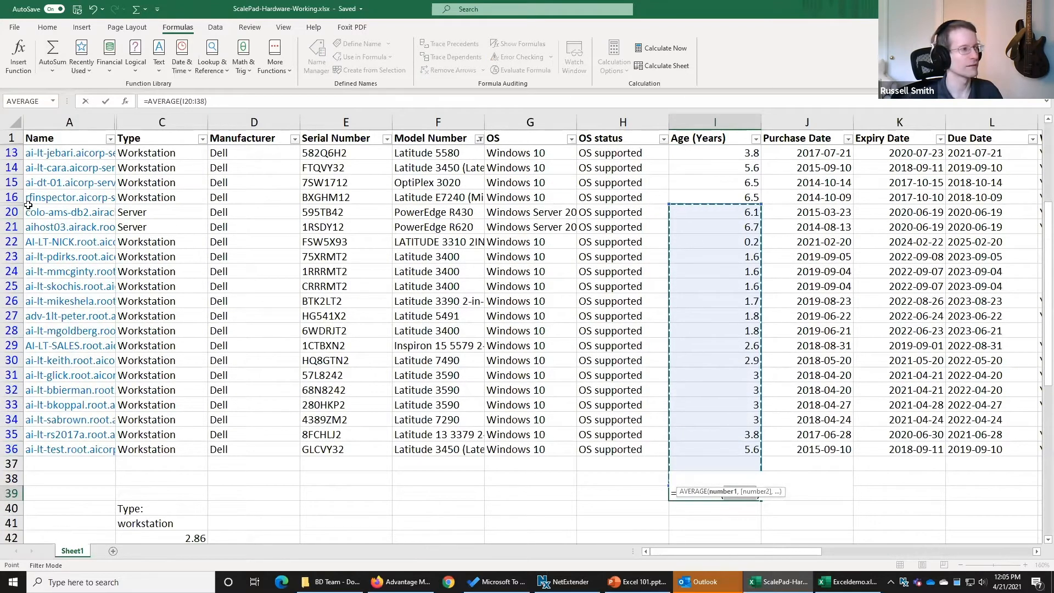
scroll(769, 307, "up", 3)
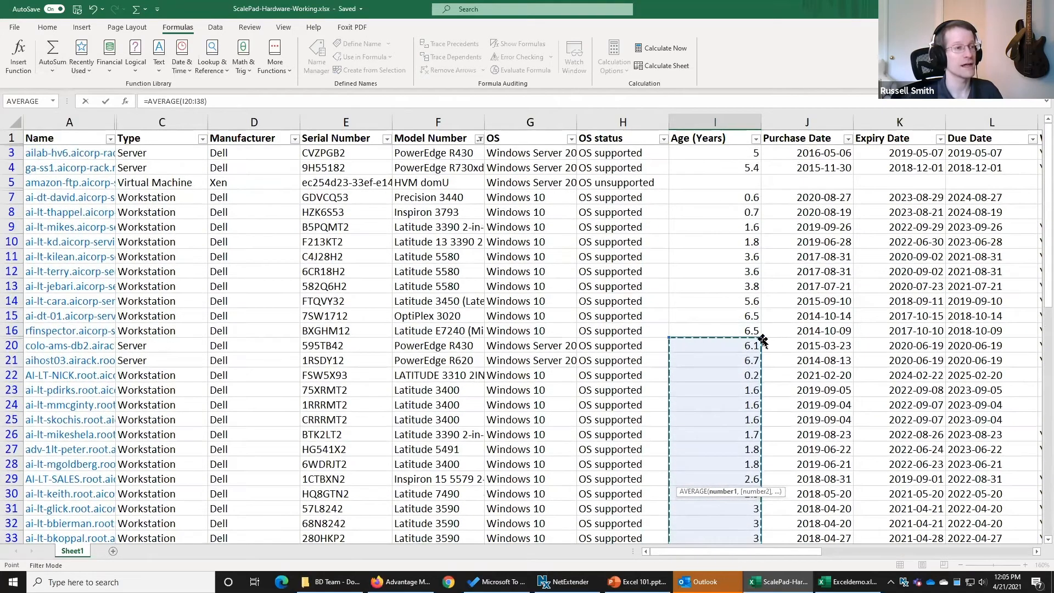
left_click_drag(763, 341, 760, 127)
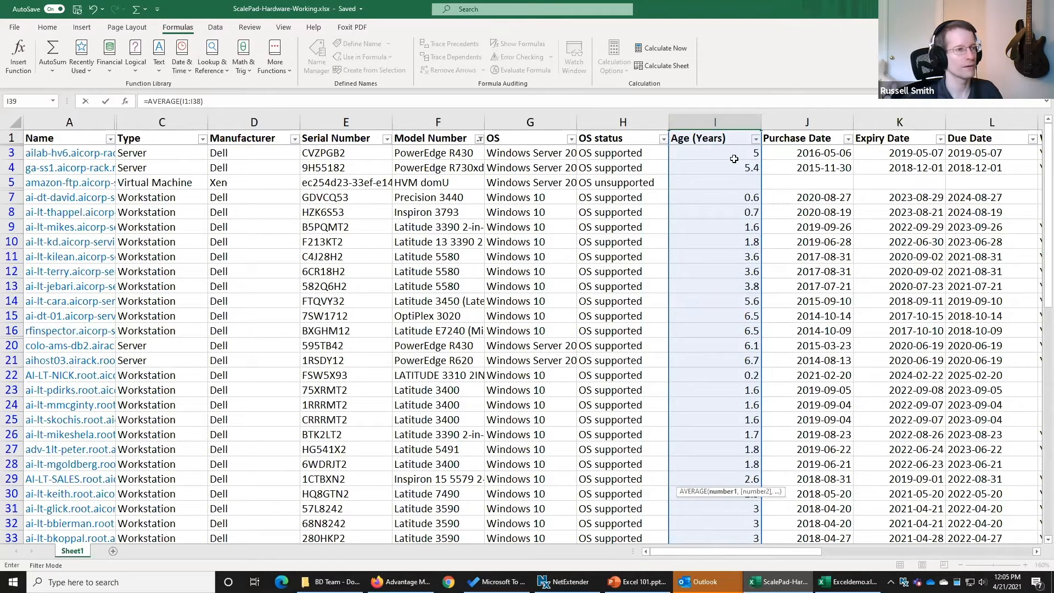
left_click_drag(759, 132, 757, 152)
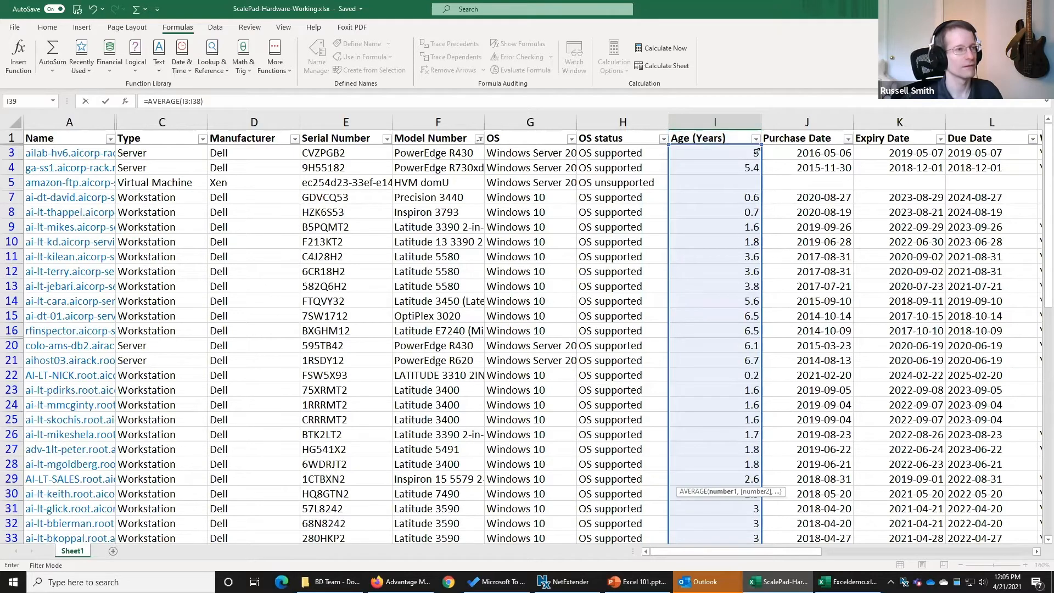
scroll(799, 397, "down", 4)
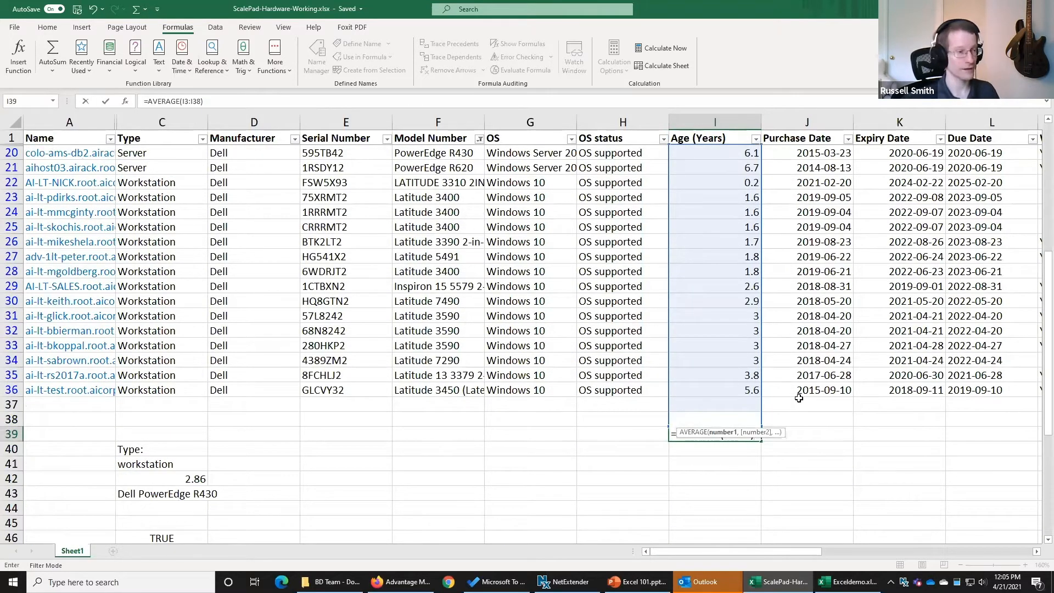
key("Return")
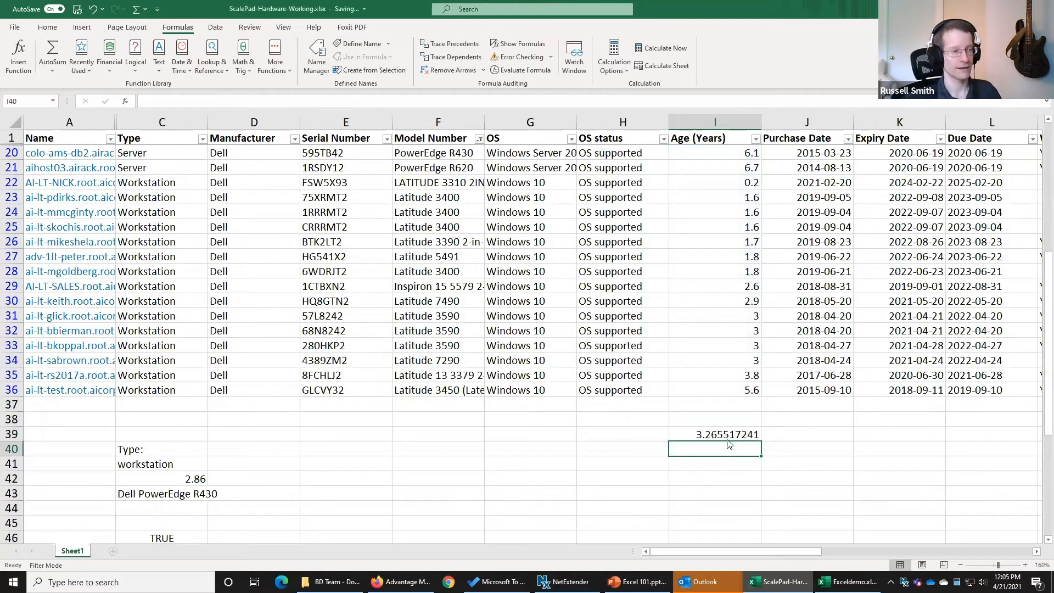
Step: Review the AVERAGE formula in cell I39 and the range it references
left_click(717, 434)
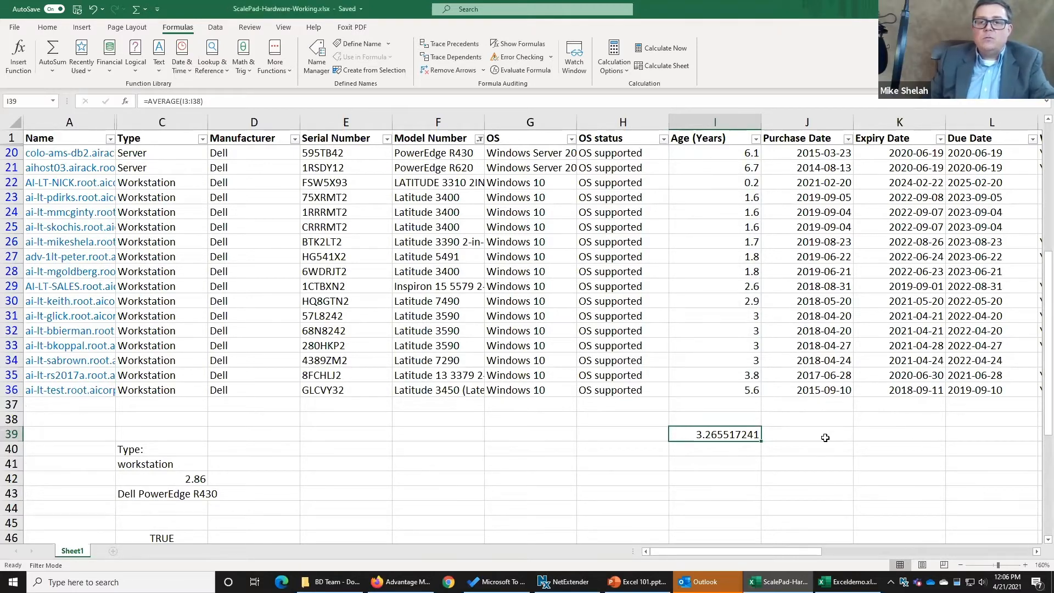
double_click(719, 435)
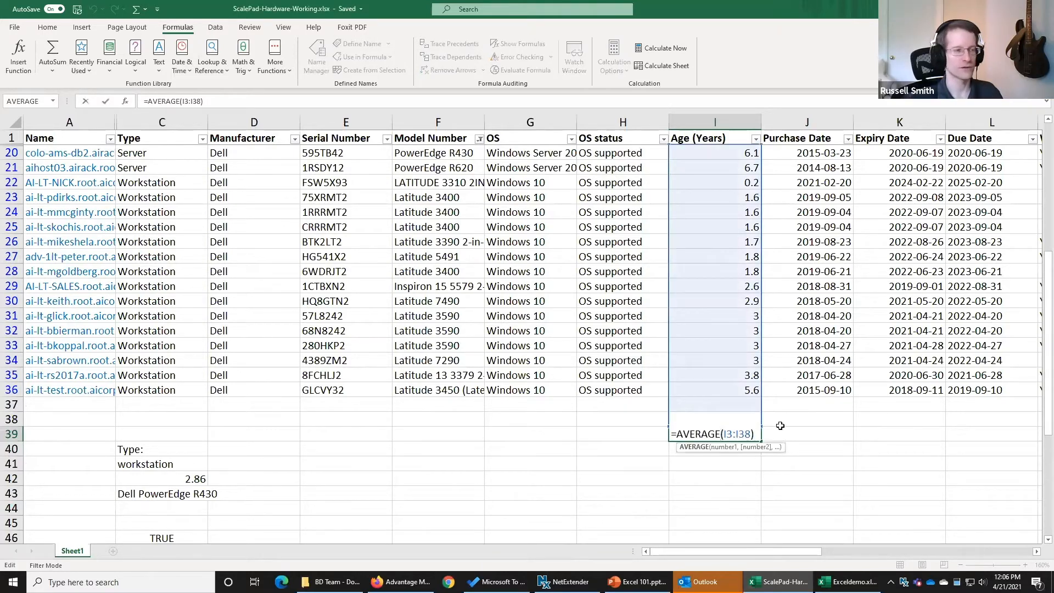
left_click(858, 414)
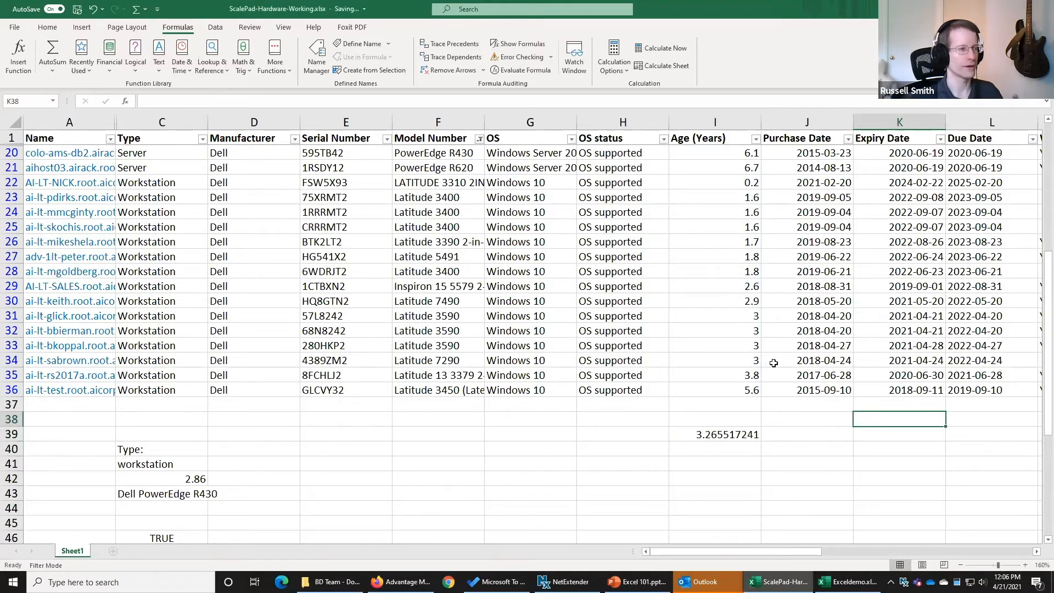
Step: Browse the available function categories, including Most Recently Used and Math & Trig, and close the Insert Function dialog without inserting anything
scroll(823, 365, "up", 4)
left_click(58, 69)
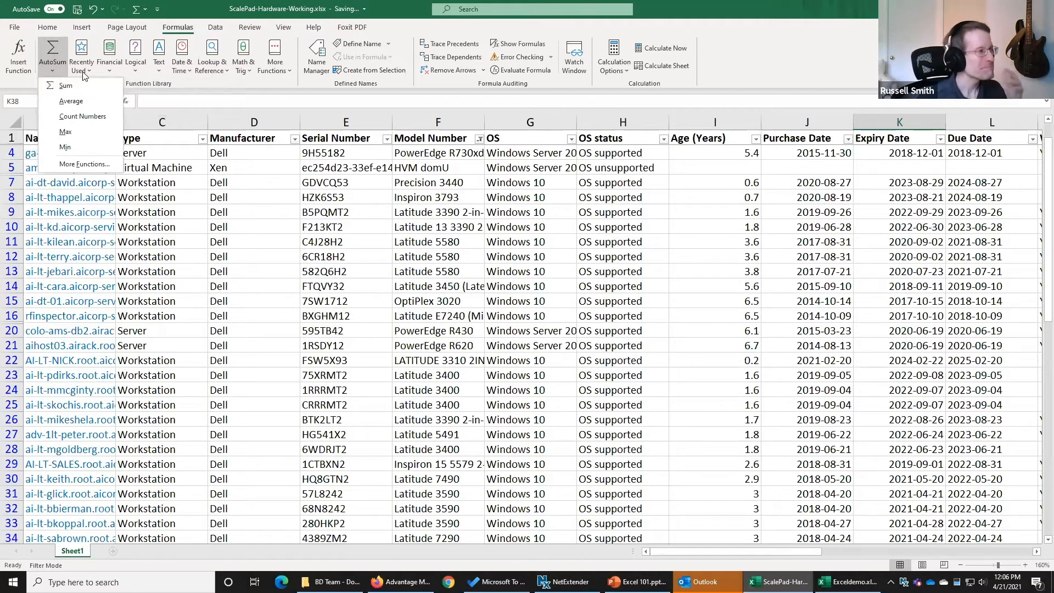
left_click(82, 164)
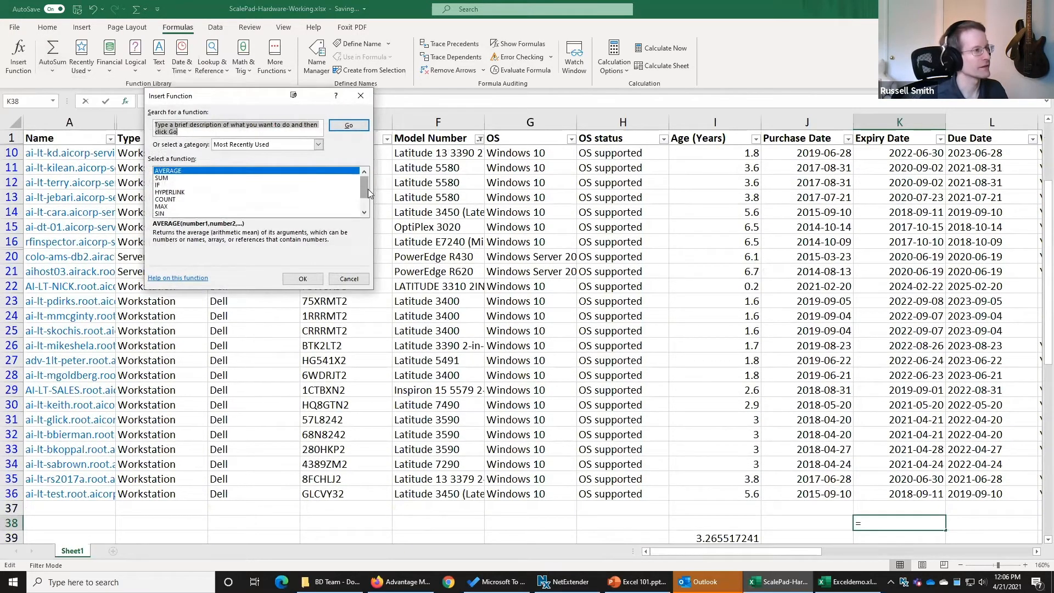
scroll(368, 189, "down", 1)
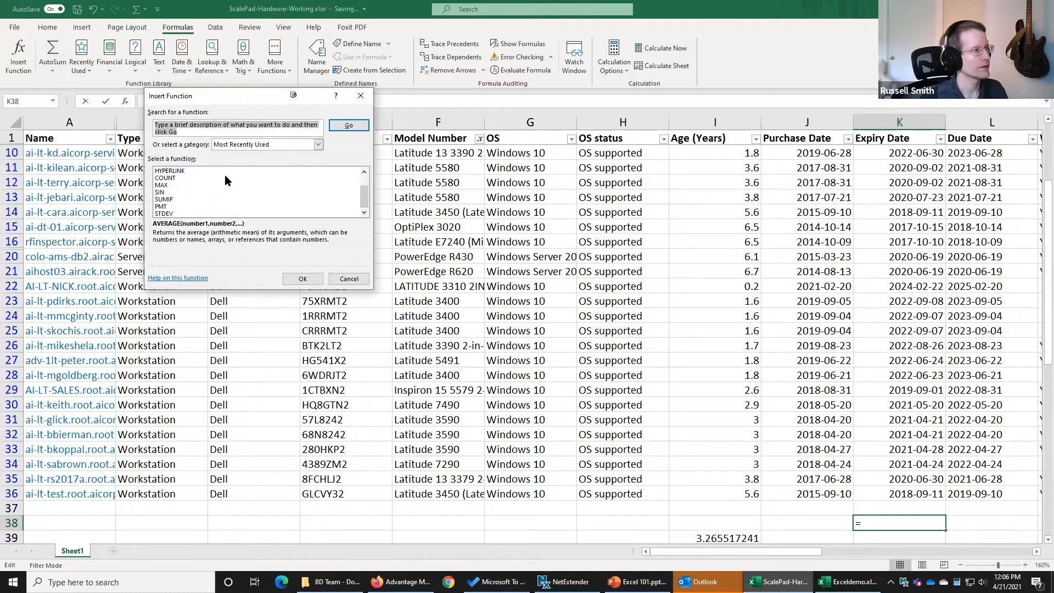
left_click(321, 148)
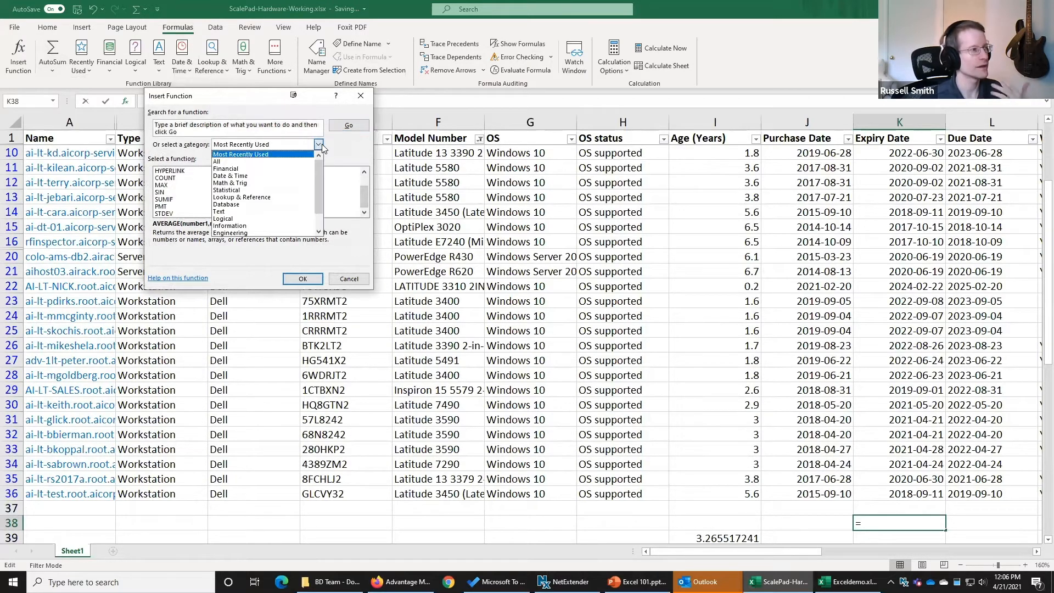
left_click(278, 183)
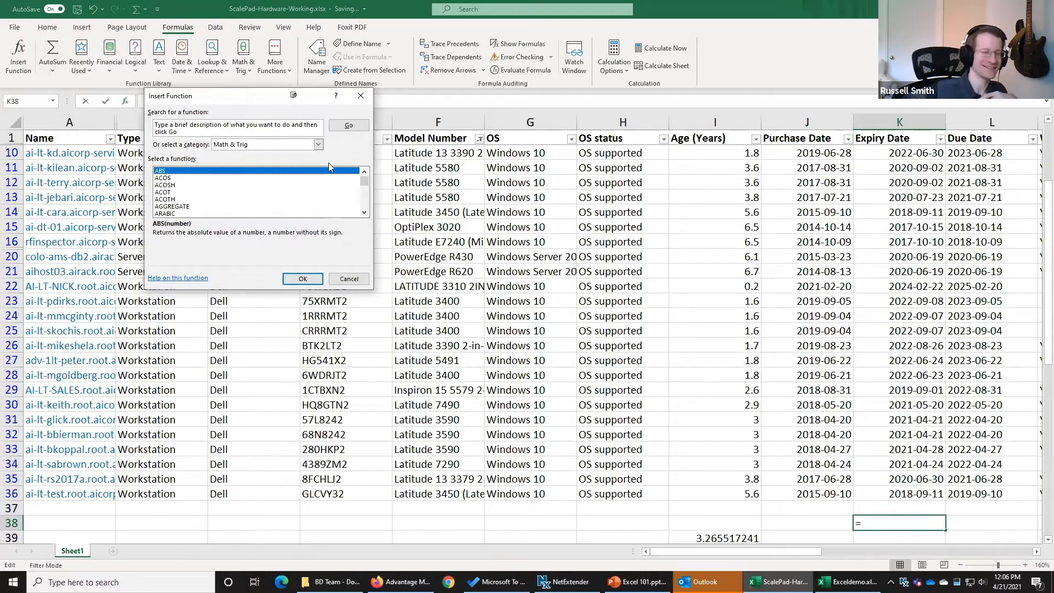
left_click(318, 144)
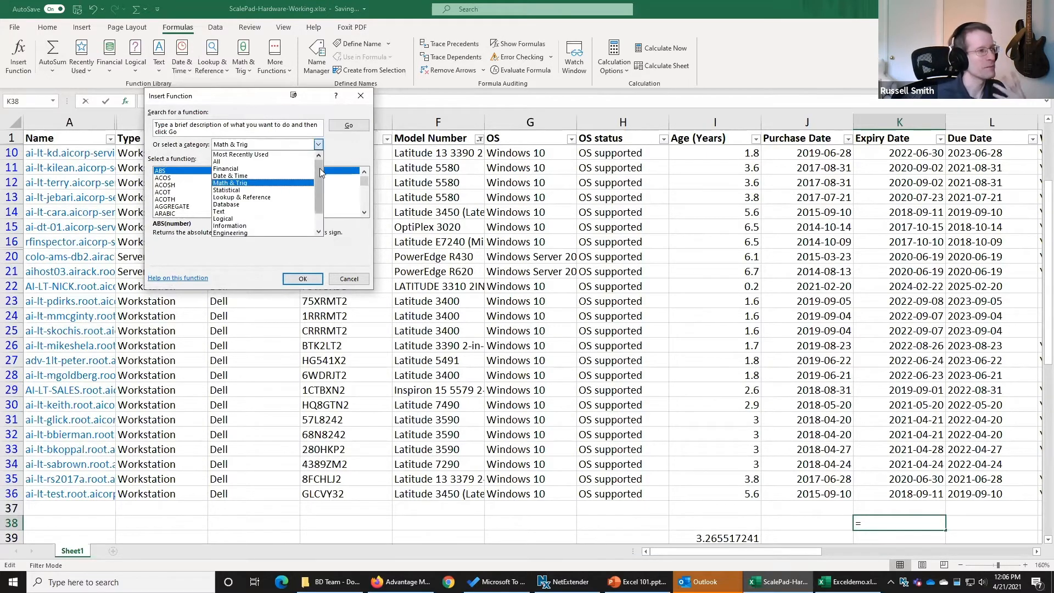
left_click_drag(320, 170, 321, 185)
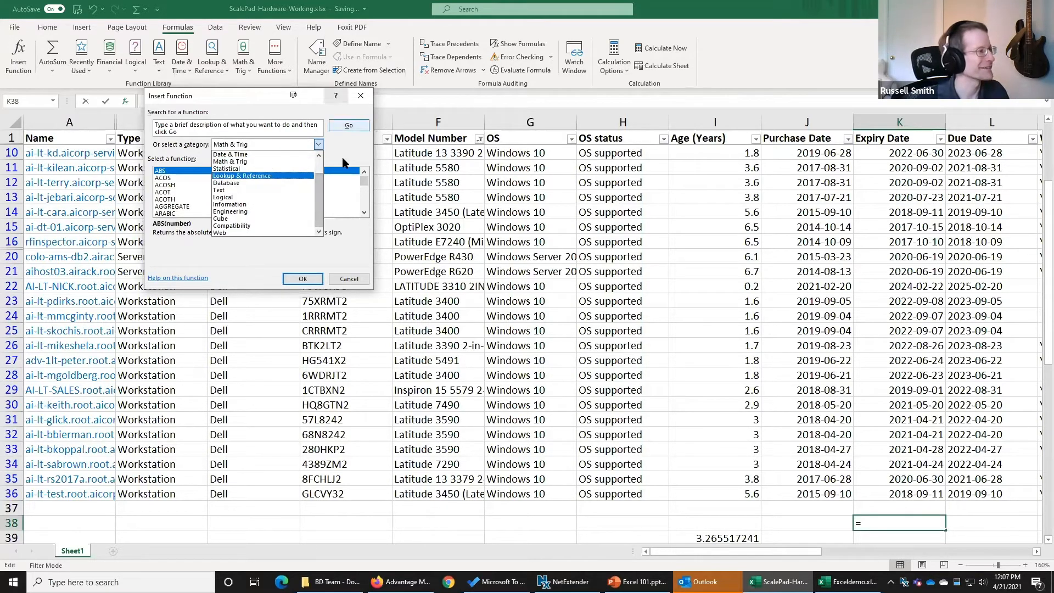
left_click(351, 281)
left_click(351, 281)
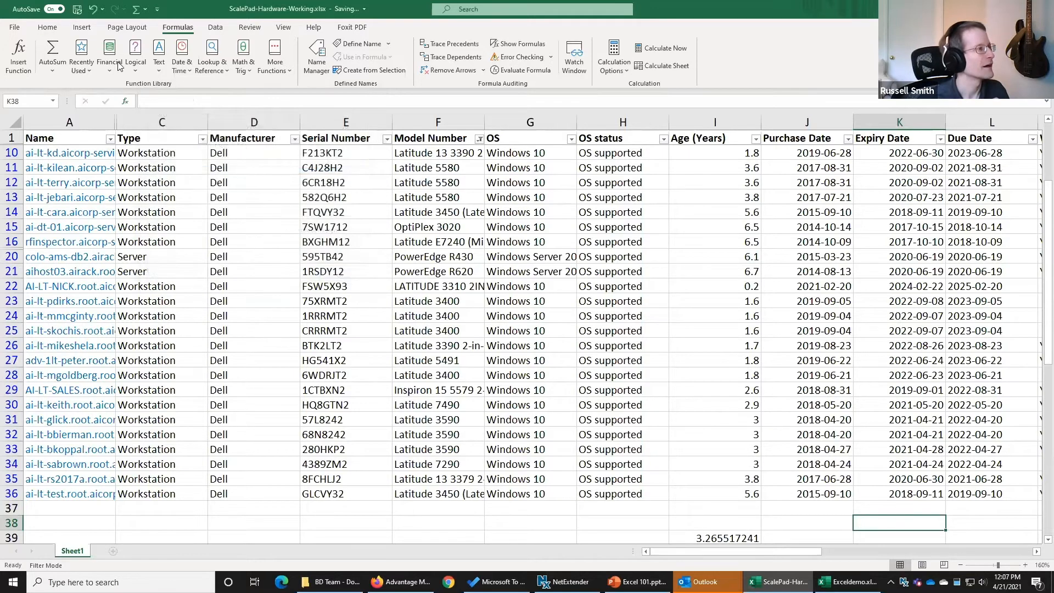
Step: Look through the recently used, financial, logical and text functions in the function library
left_click(89, 69)
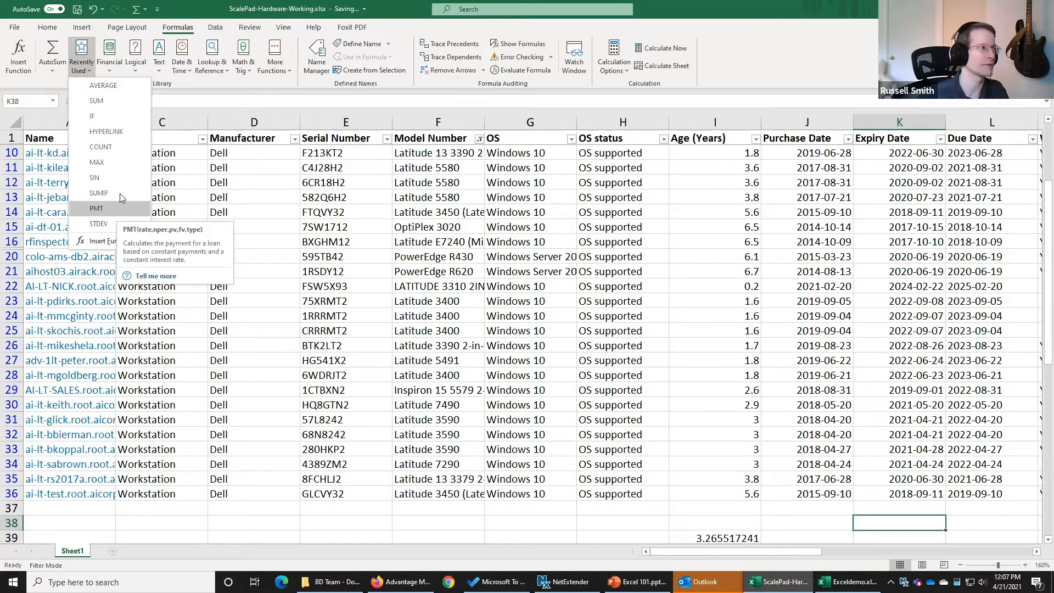
left_click(111, 70)
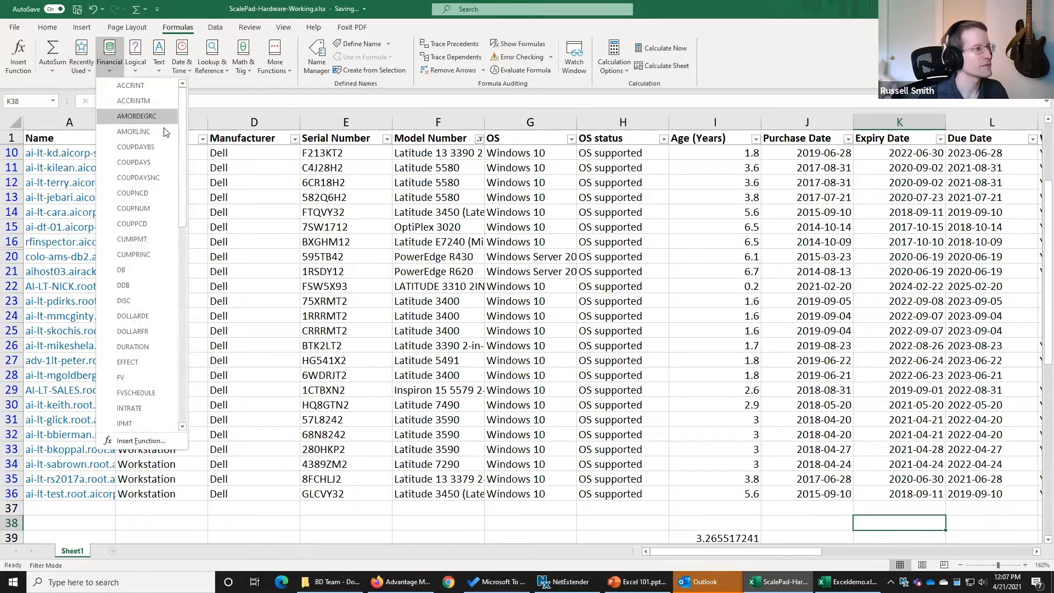
left_click_drag(183, 144, 198, 389)
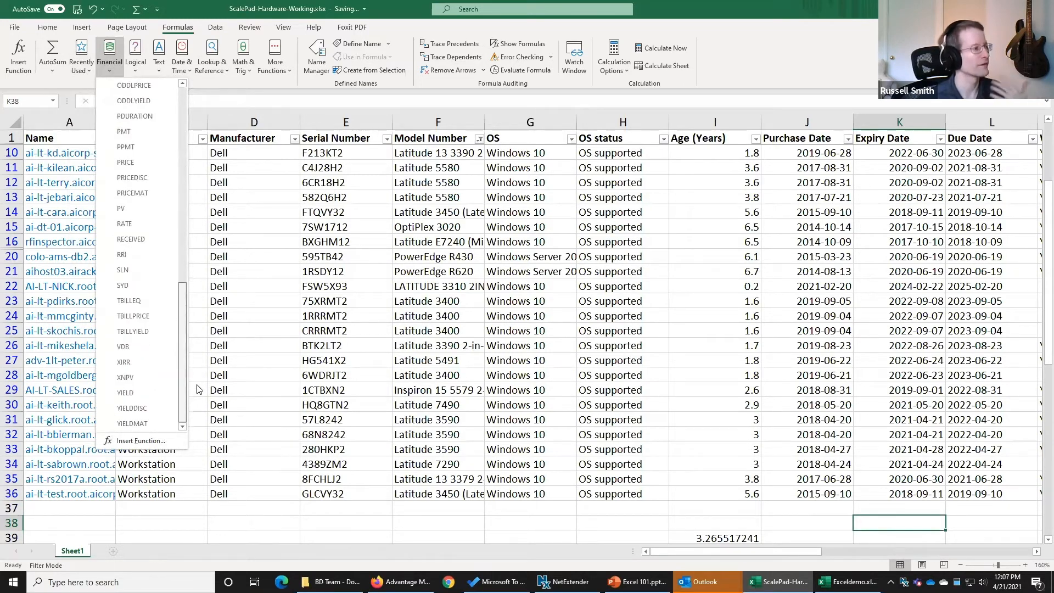
left_click_drag(188, 327, 204, 140)
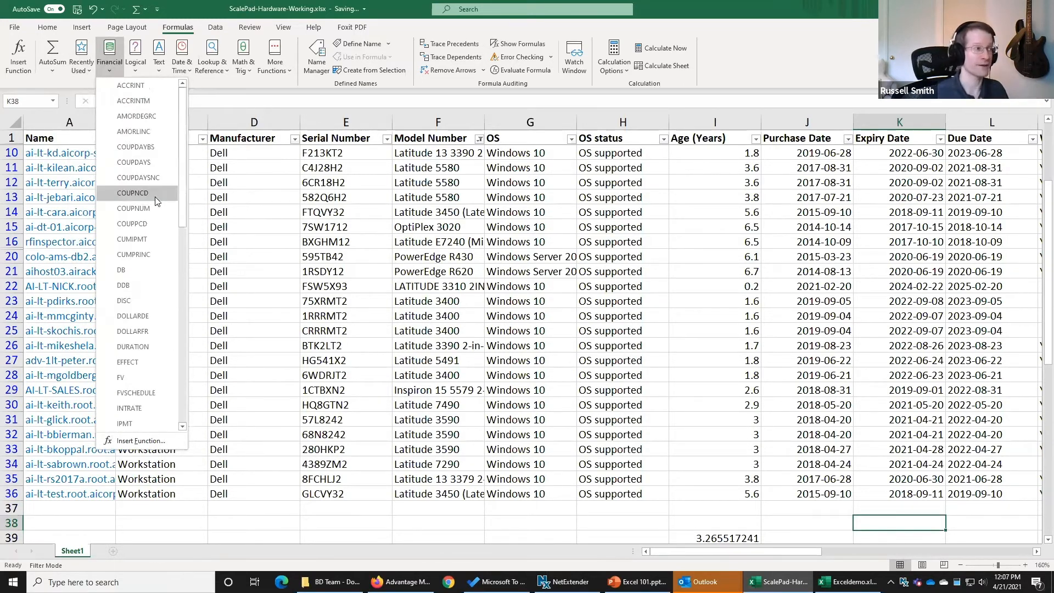
mouse_move(155, 197)
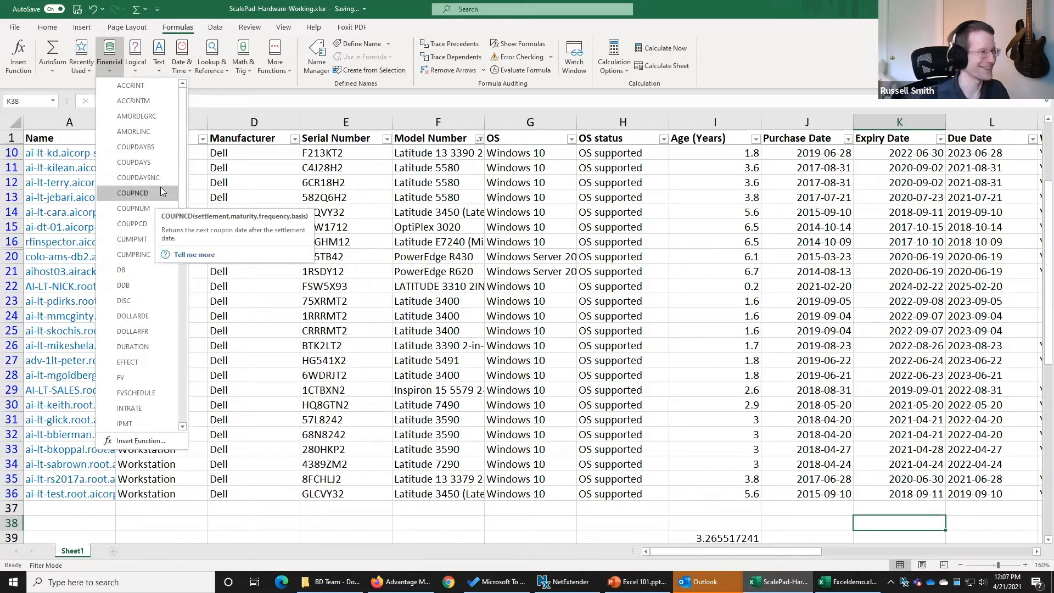
left_click(138, 66)
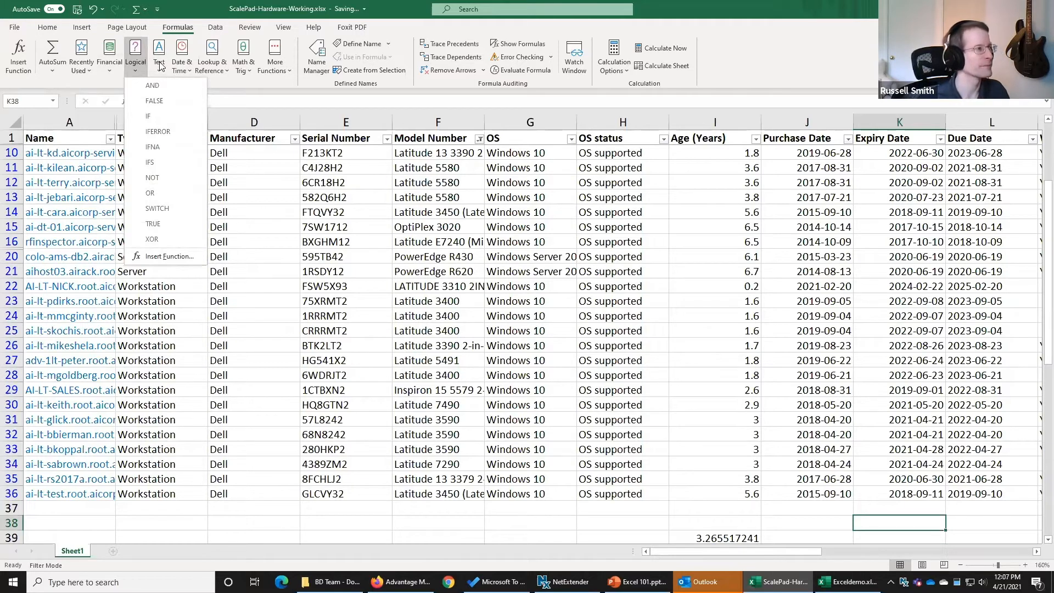
left_click(159, 65)
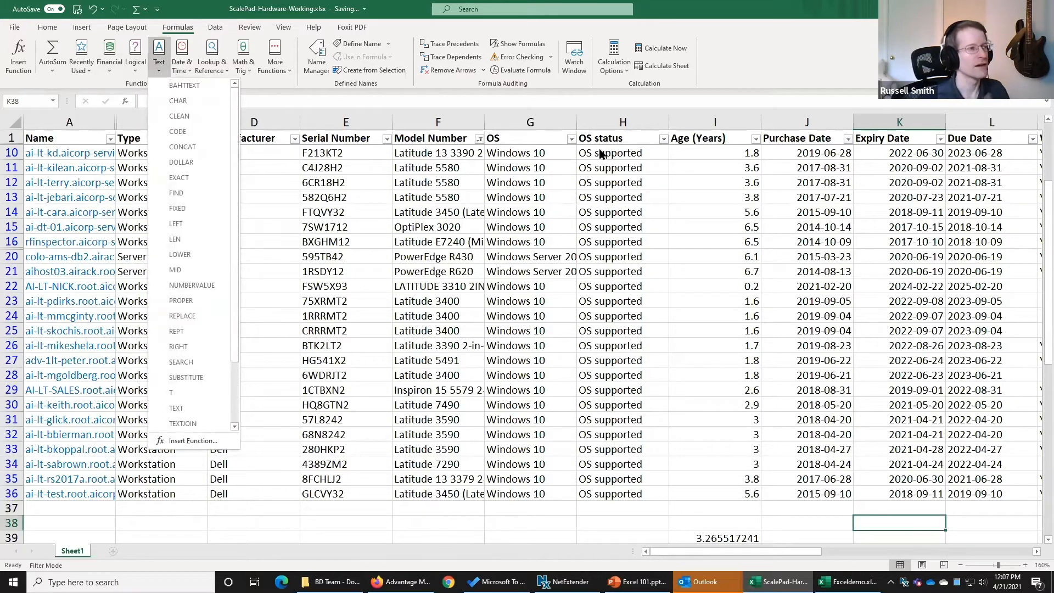
left_click(721, 213)
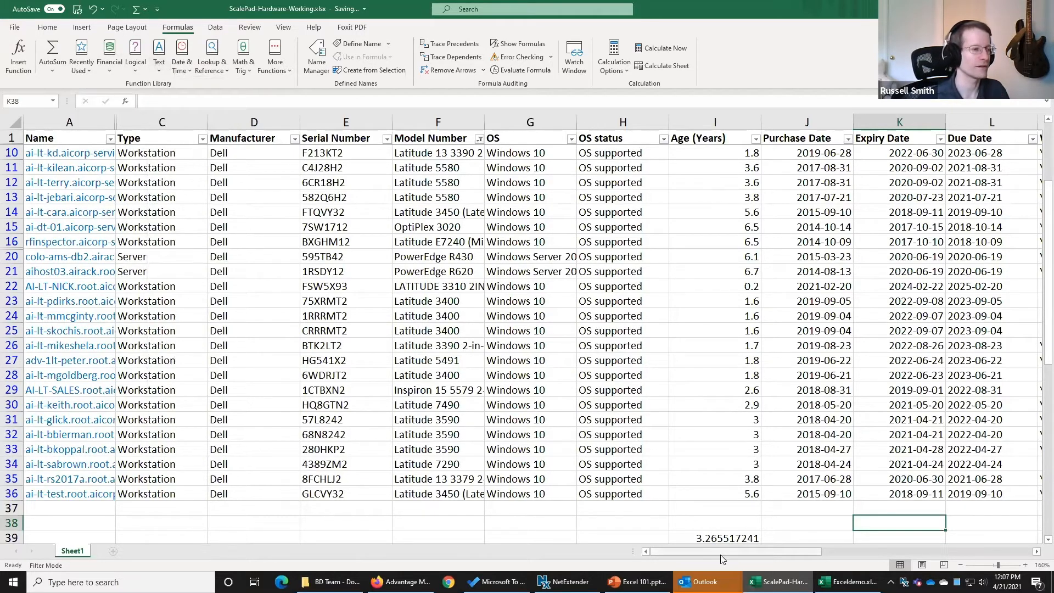
Step: Insert a blank column between the Age (Years) and Purchase Date columns
mouse_move(720, 551)
left_mouse_down()
mouse_move(750, 553)
mouse_move(728, 551)
mouse_move(736, 551)
left_mouse_up()
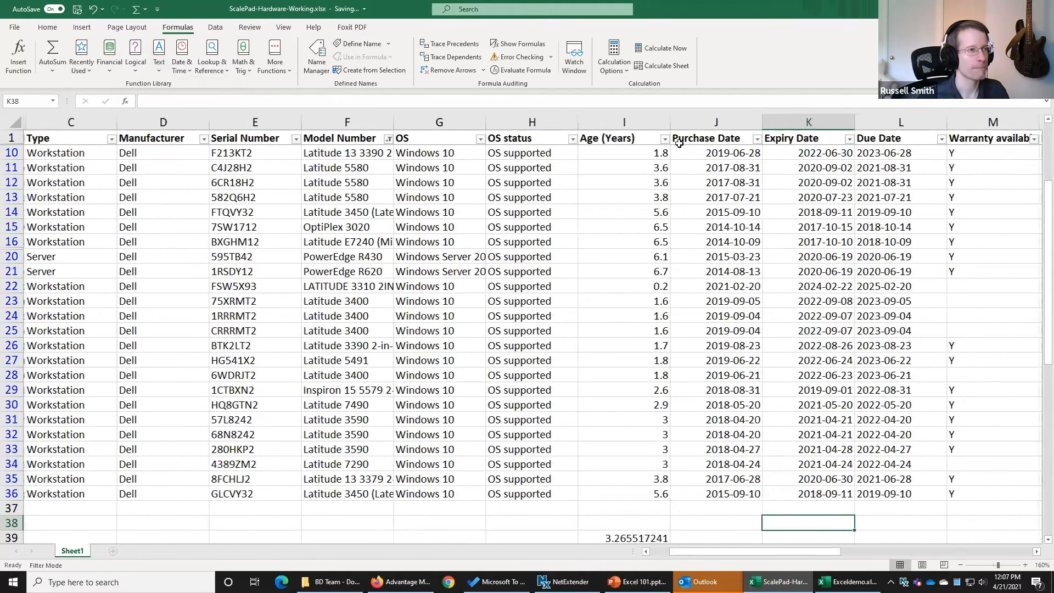
right_click(696, 117)
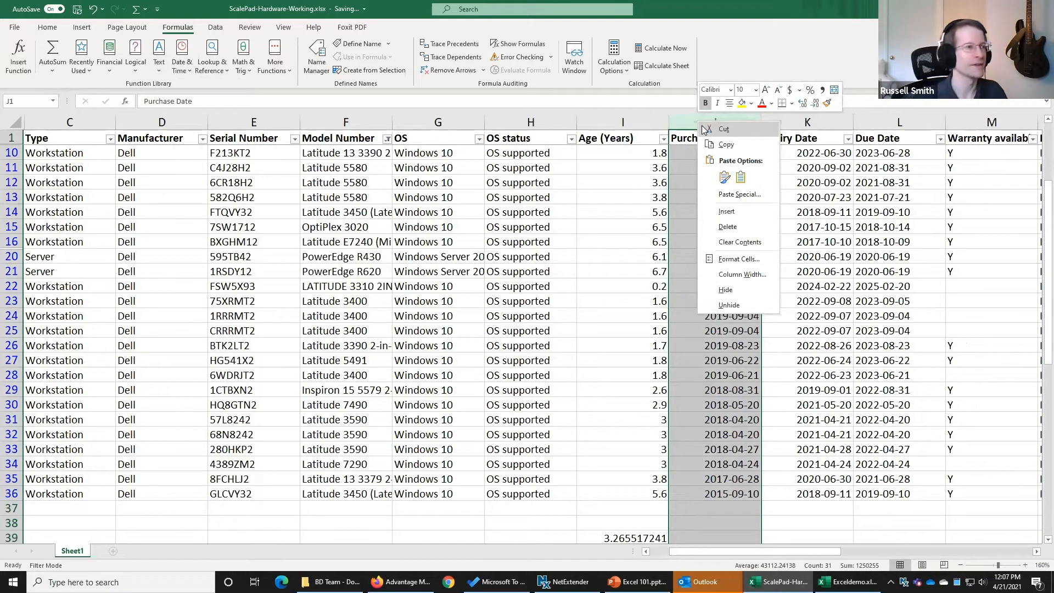
right_click(681, 128)
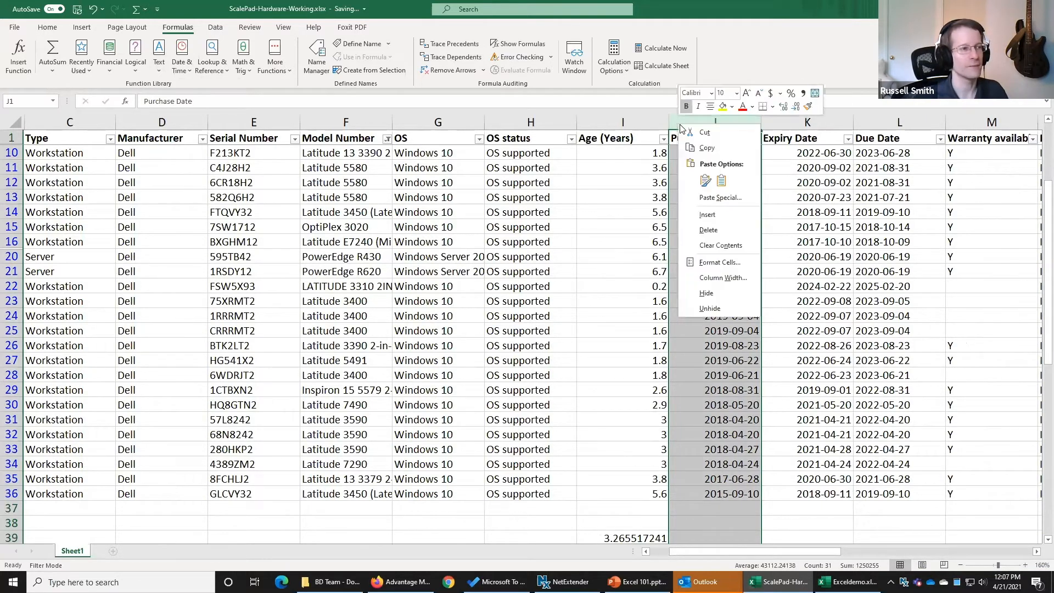
left_click(716, 215)
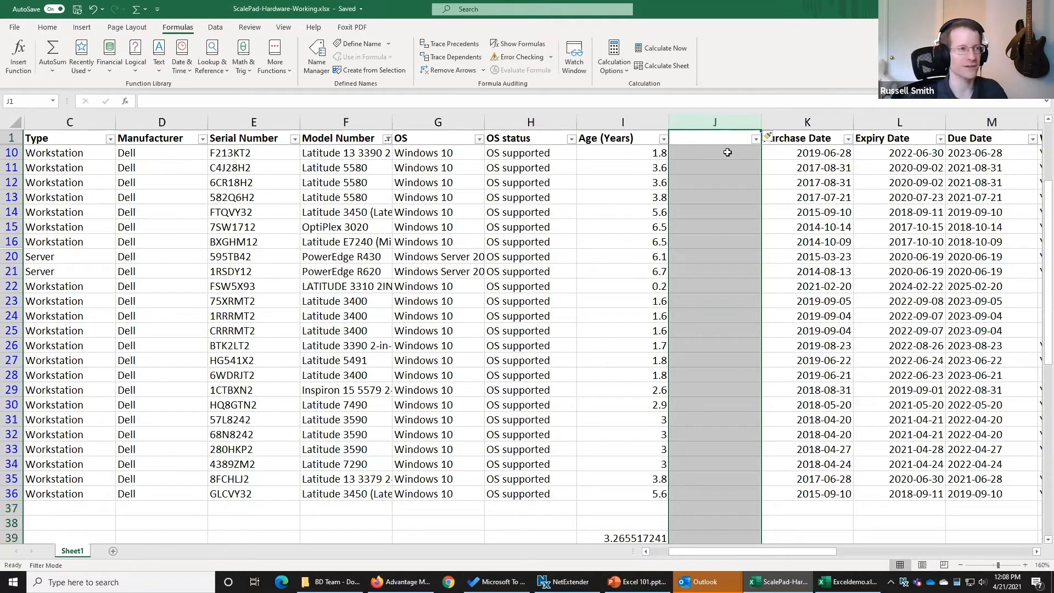
Step: Delete the blank column J and insert it again before the Purchase Date column
right_click(731, 119)
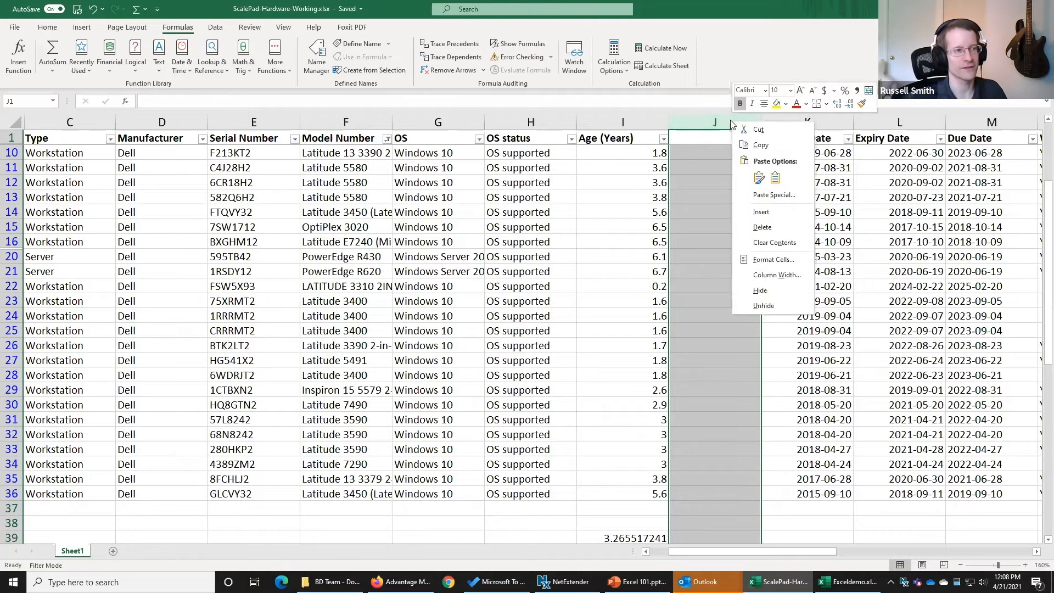
left_click(762, 227)
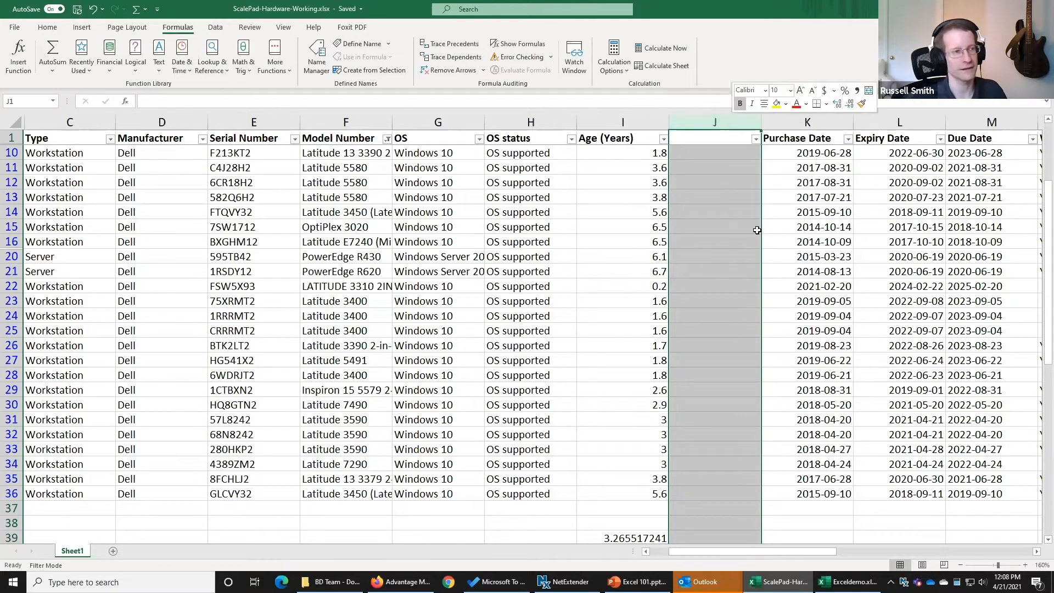
right_click(728, 125)
left_click(762, 218)
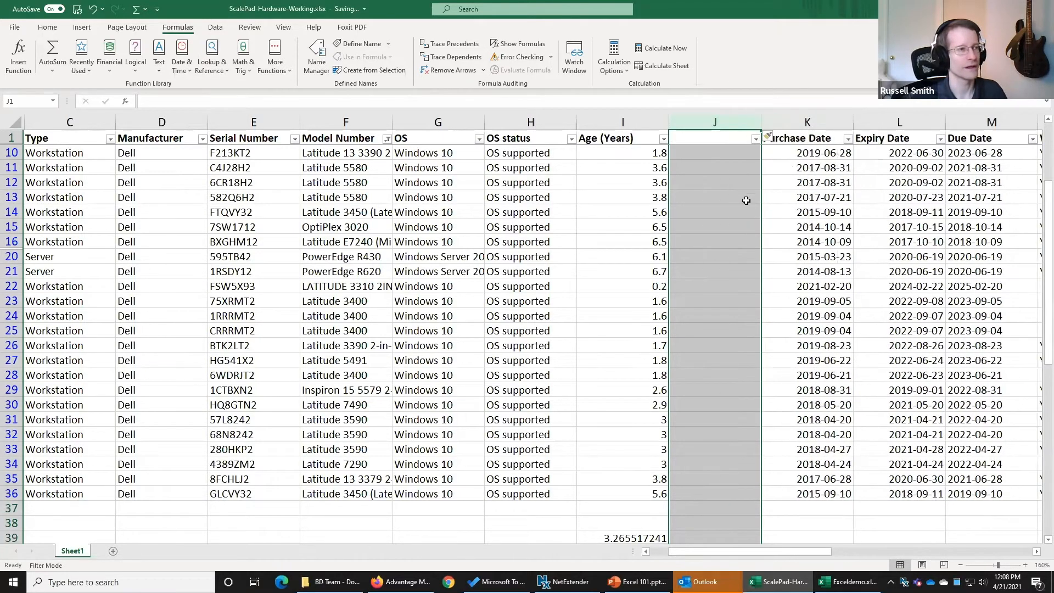
Step: Title the blank column J "Cost" and enter 1500.00 as the cost in row 10
double_click(708, 138)
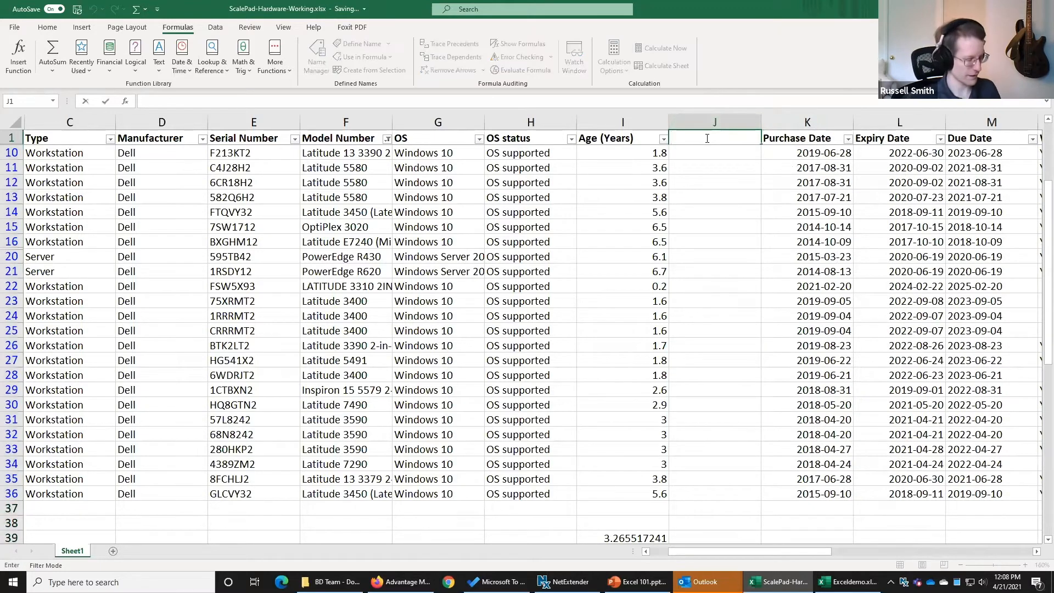
type("Cost")
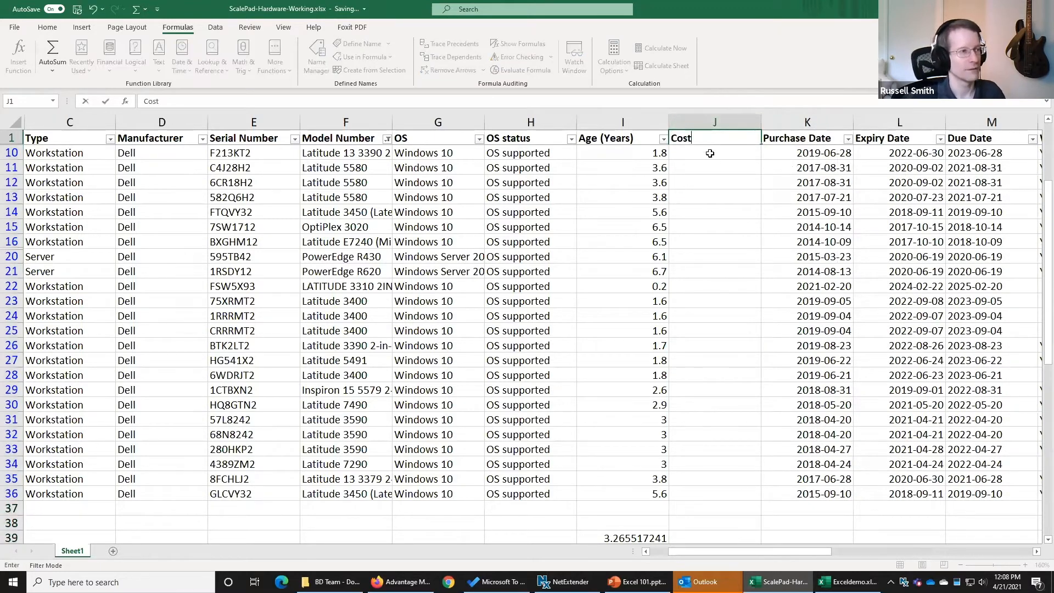
left_click(710, 153)
type("1500")
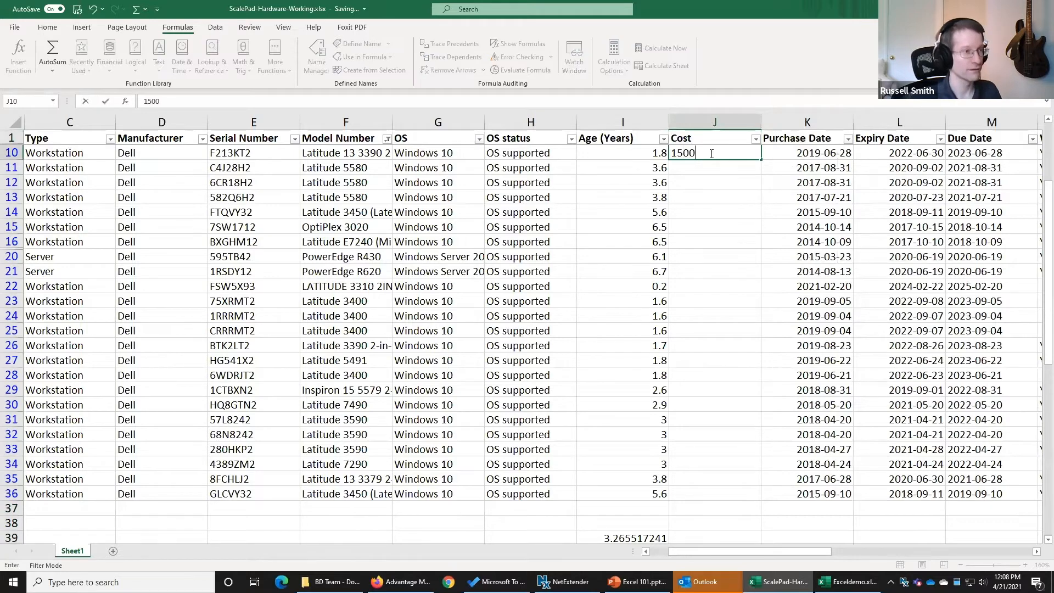
type(".00")
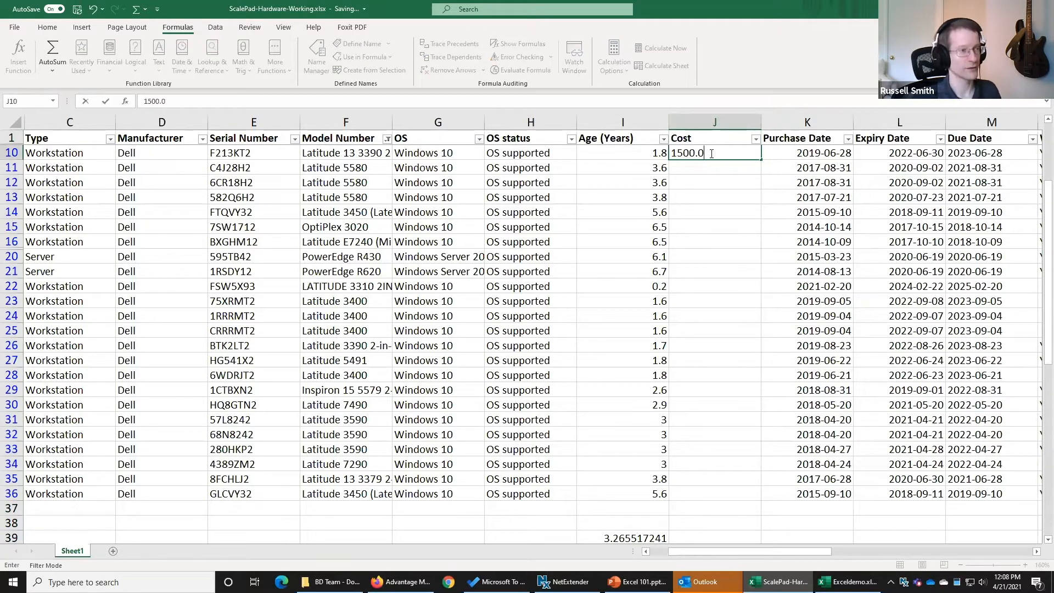
left_click(737, 192)
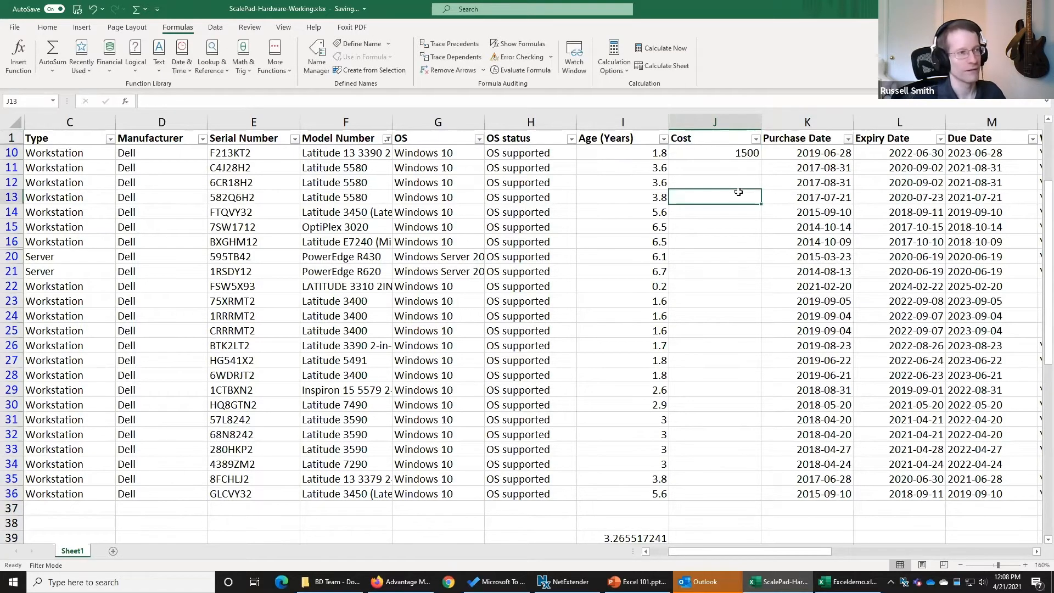
Step: Apply the dollar Accounting number format to the whole Cost column
left_click(728, 122)
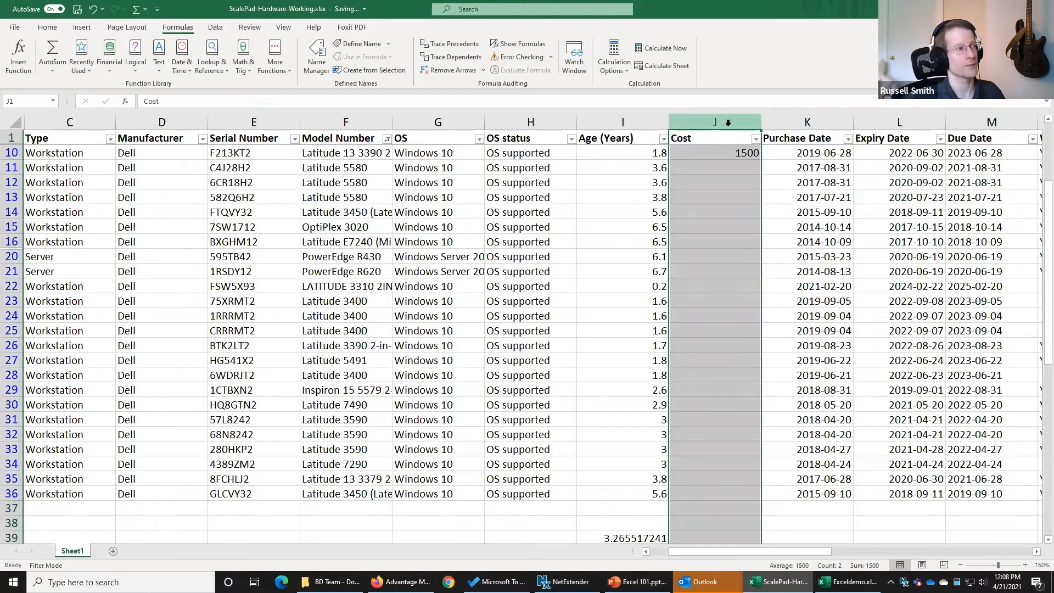
left_click(48, 27)
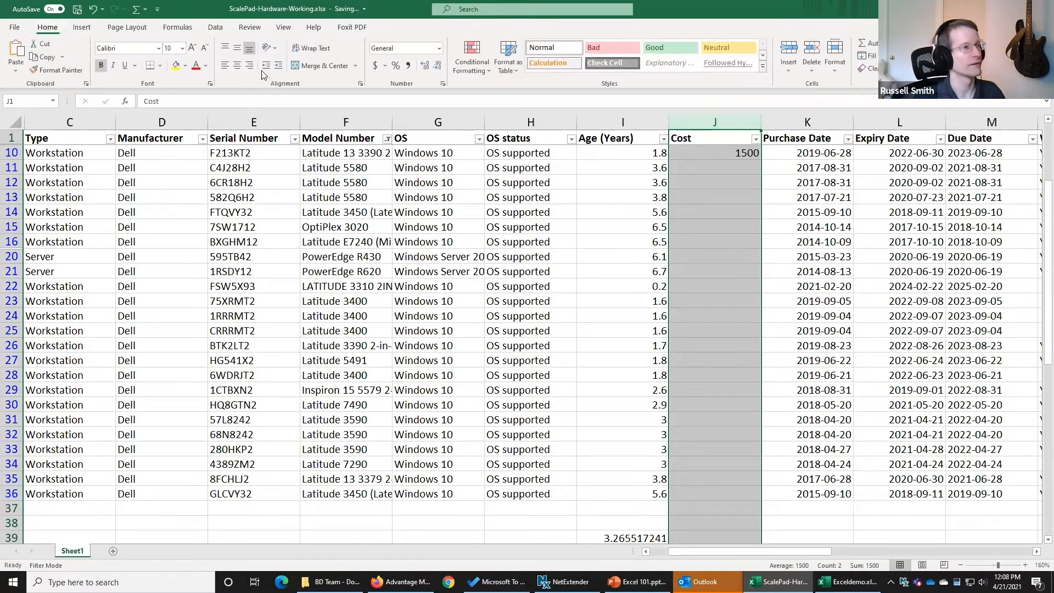
left_click(377, 64)
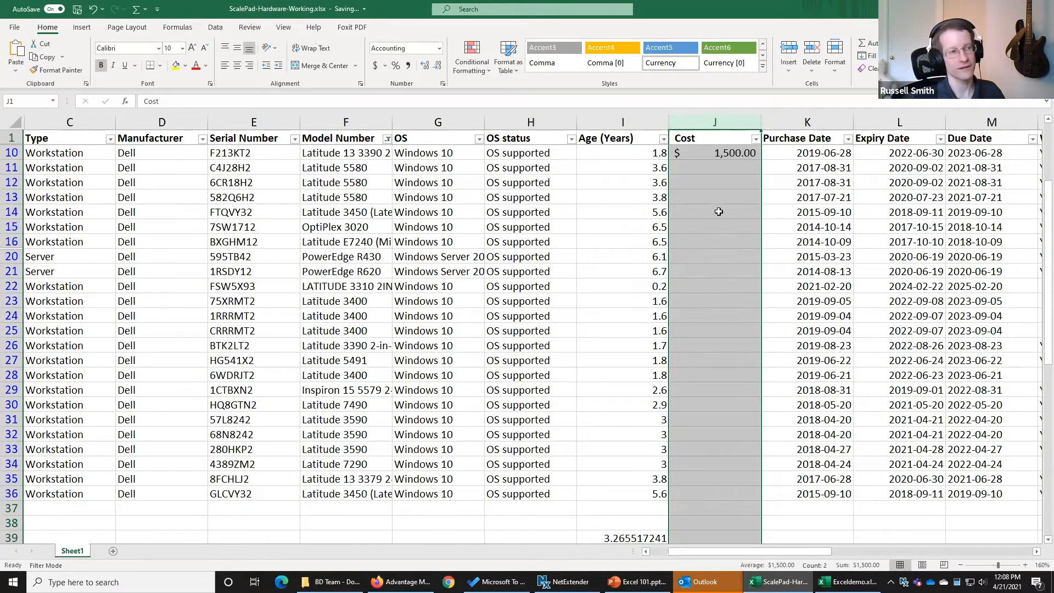
Step: Enter a cost of 325 for the LATITUDE 3310 workstation in row 22
left_click(740, 391)
left_click(714, 287)
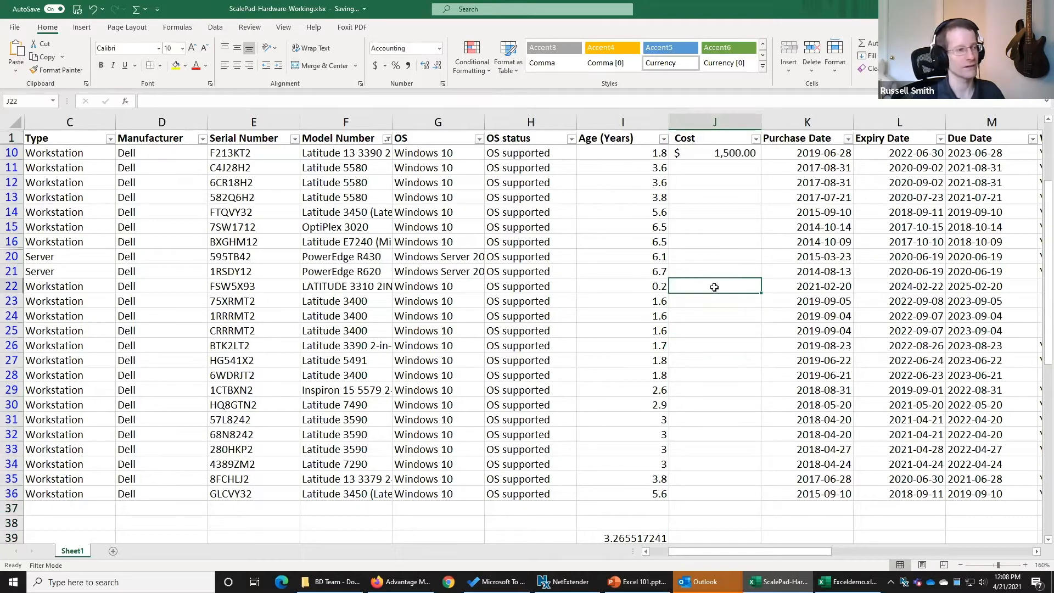
type("325")
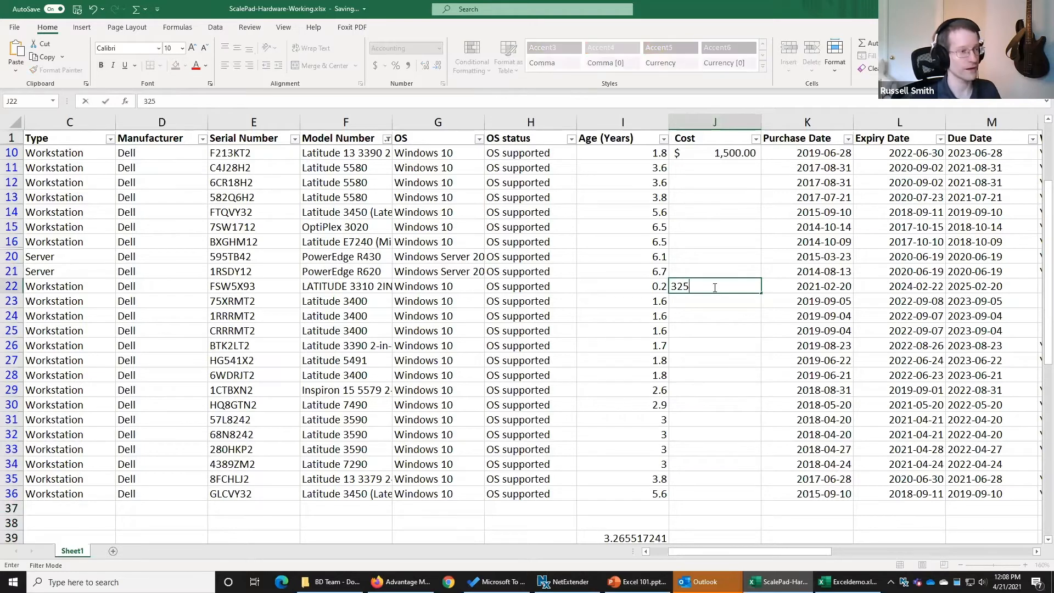
key("Tab")
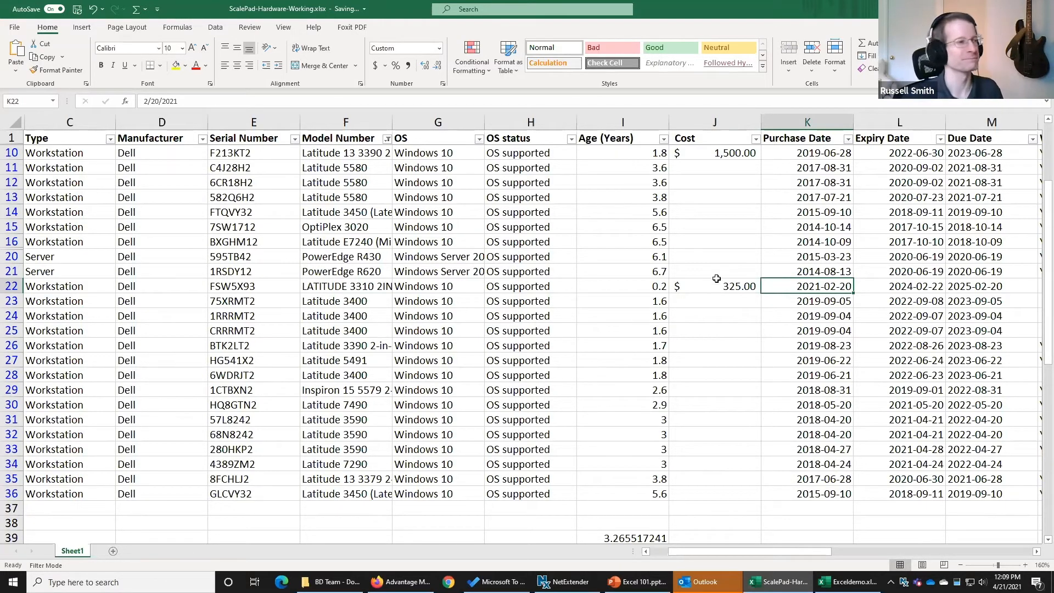
scroll(934, 426, "down", 2)
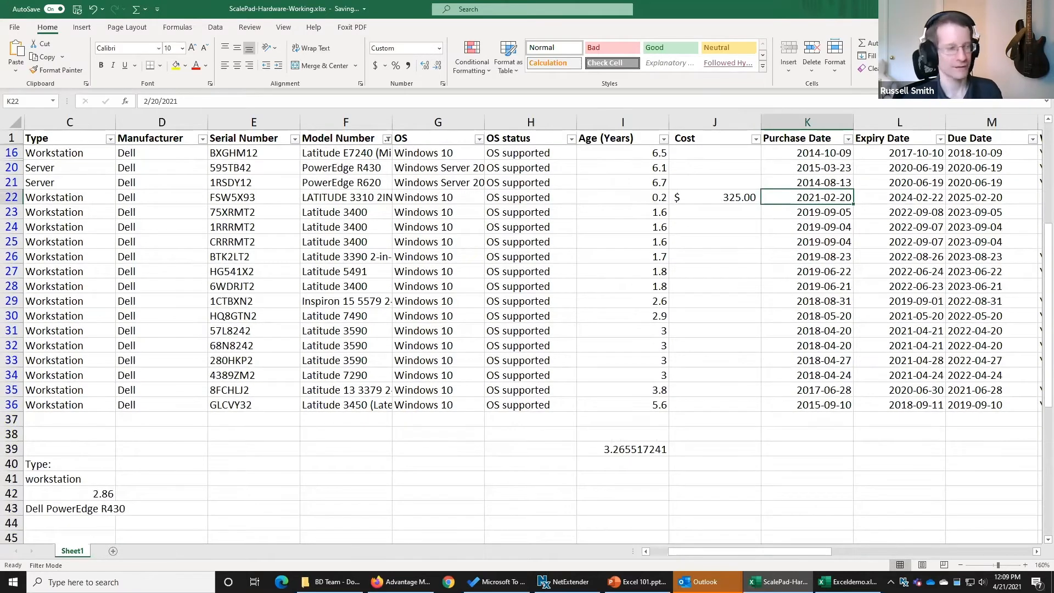
scroll(491, 290, "up", 4)
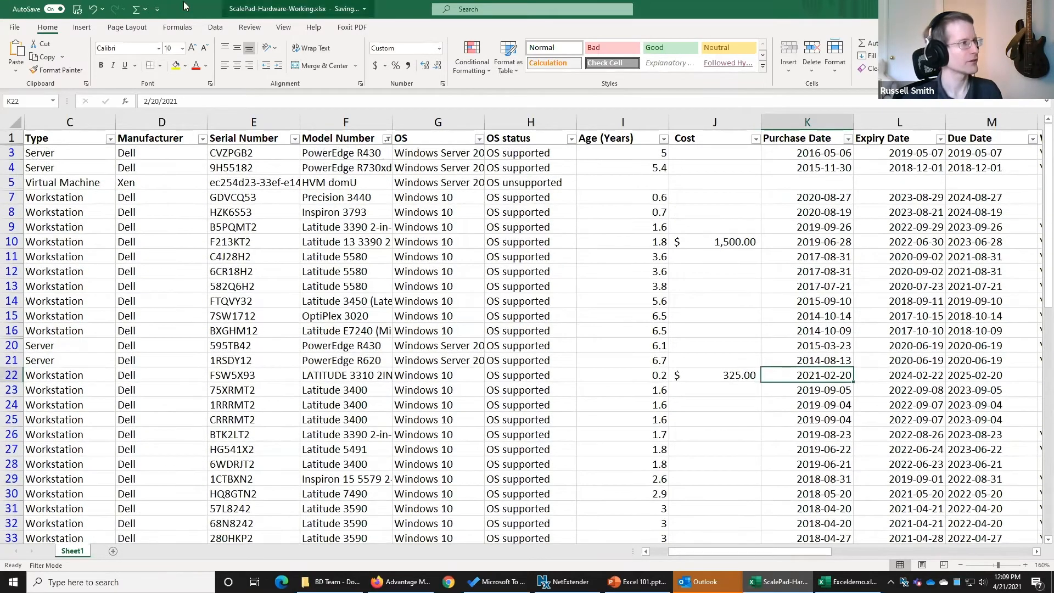
left_click(215, 27)
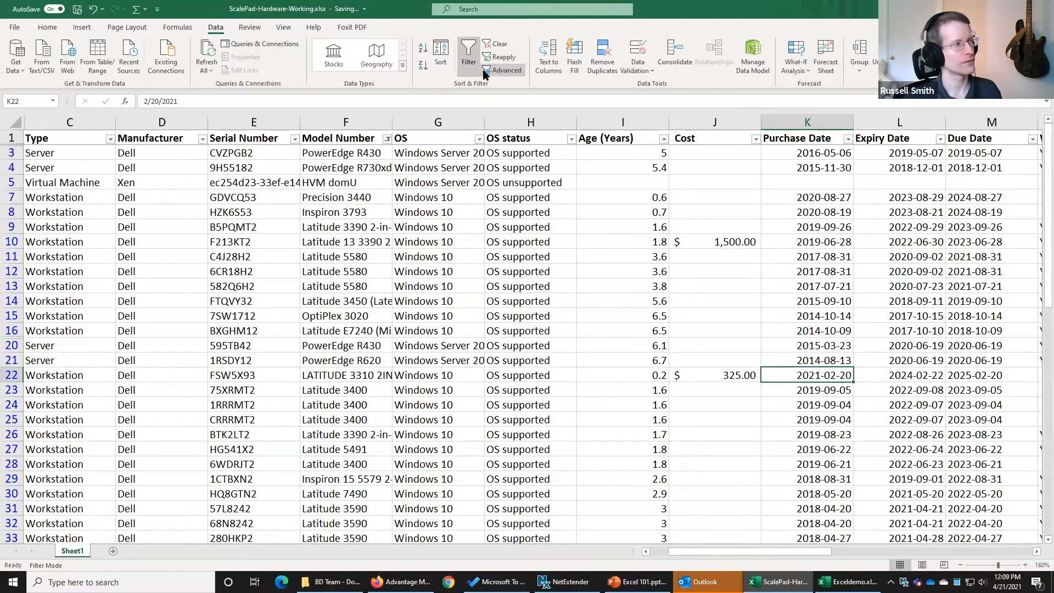
left_click(48, 28)
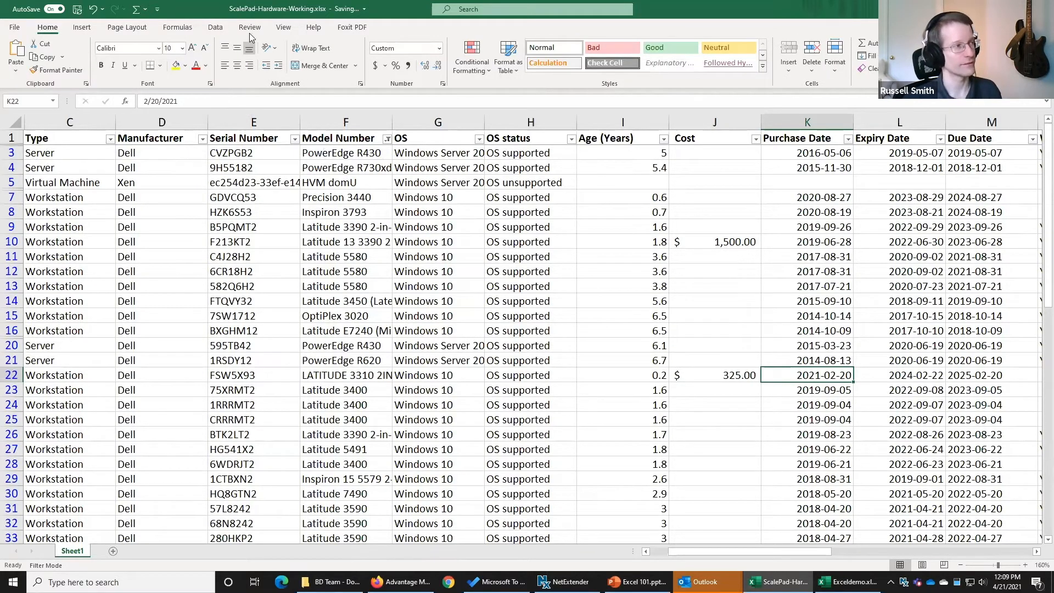
left_click(281, 27)
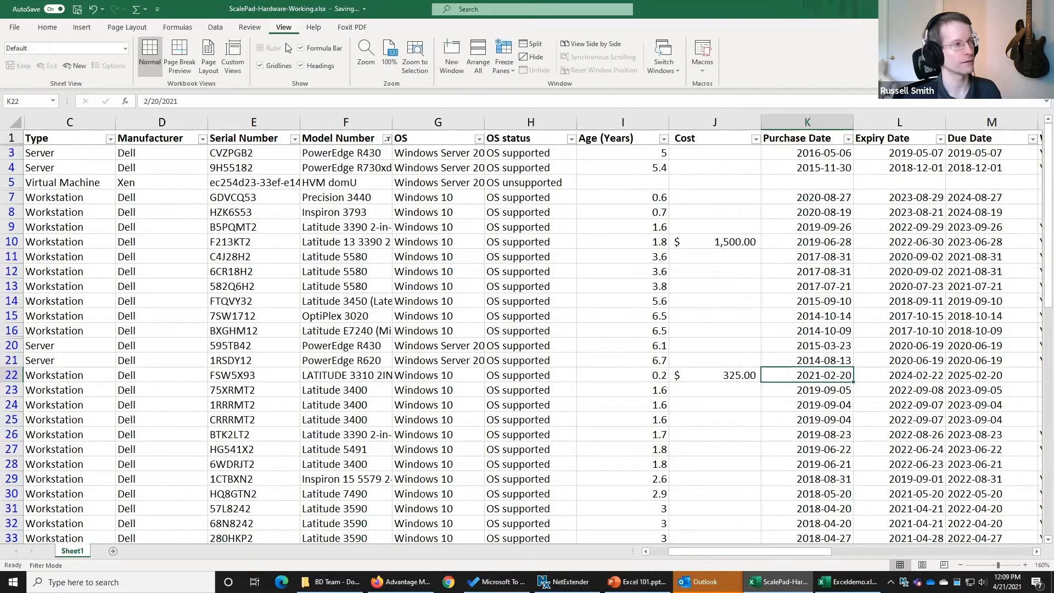
left_click(47, 28)
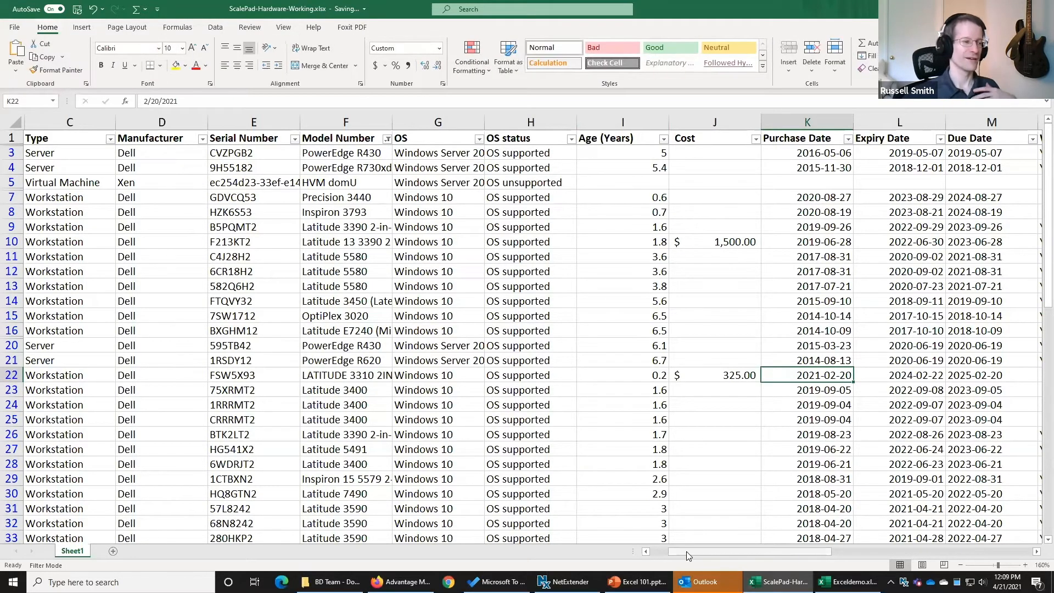
scroll(552, 437, "left", 2)
scroll(549, 436, "down", 5)
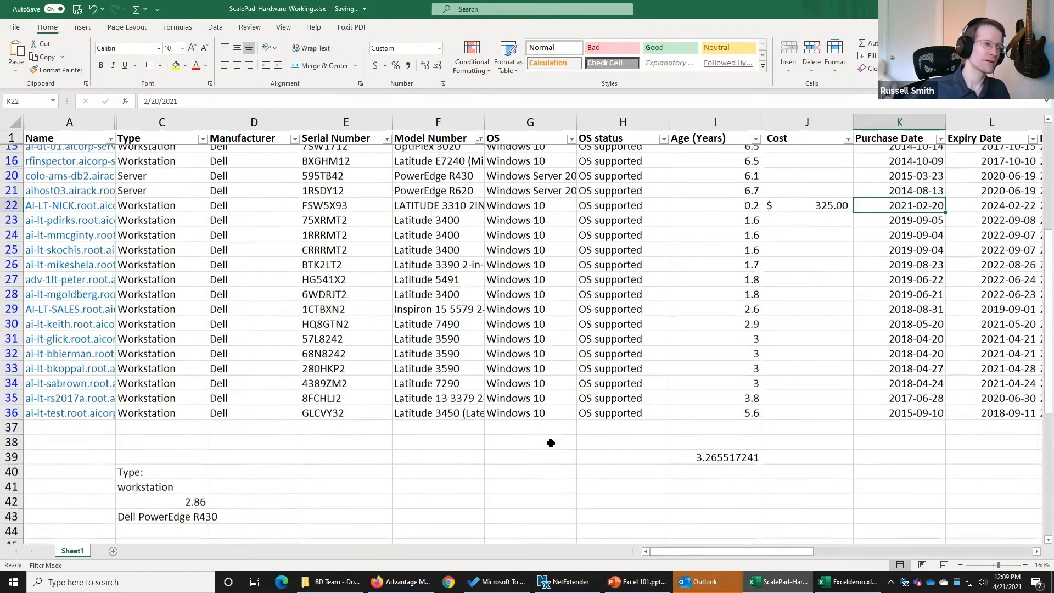
scroll(551, 443, "up", 5)
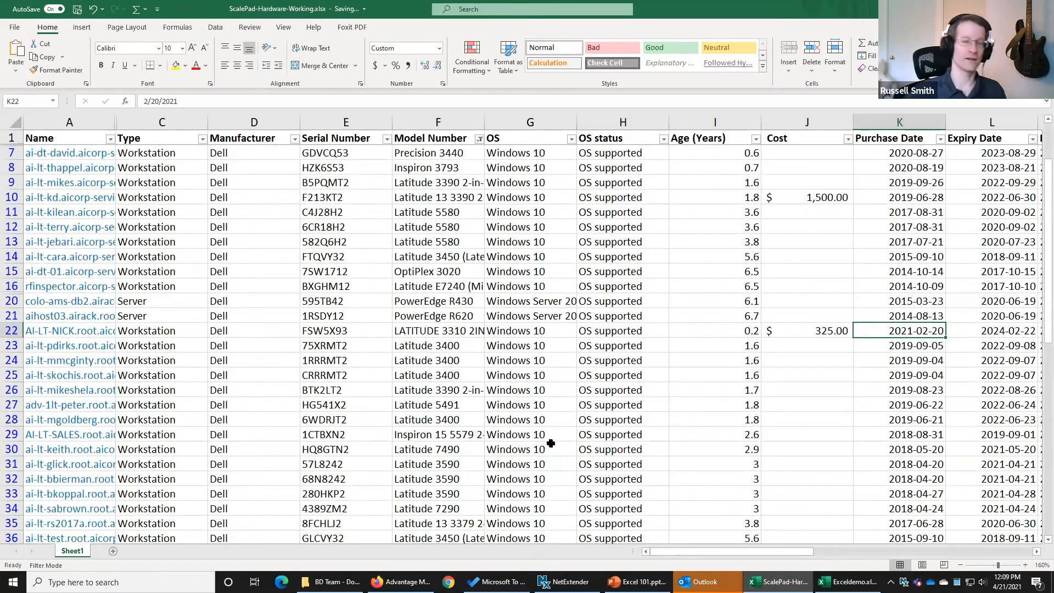
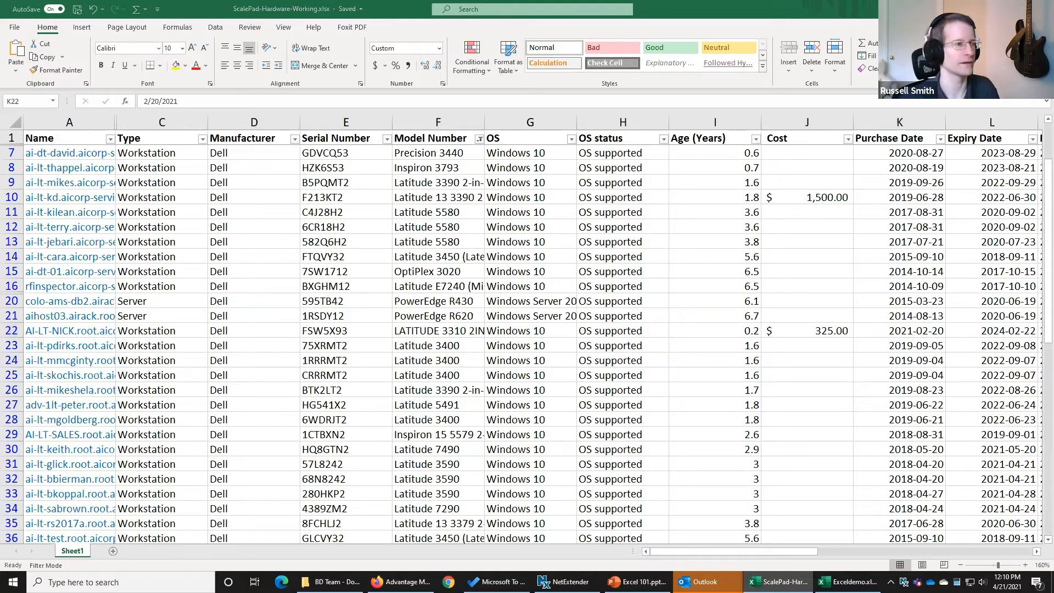
Step: Examine the sample formula cells below the machine list, including the average-by-type formula in C42
scroll(822, 396, "down", 4)
scroll(821, 396, "up", 4)
scroll(821, 397, "down", 1)
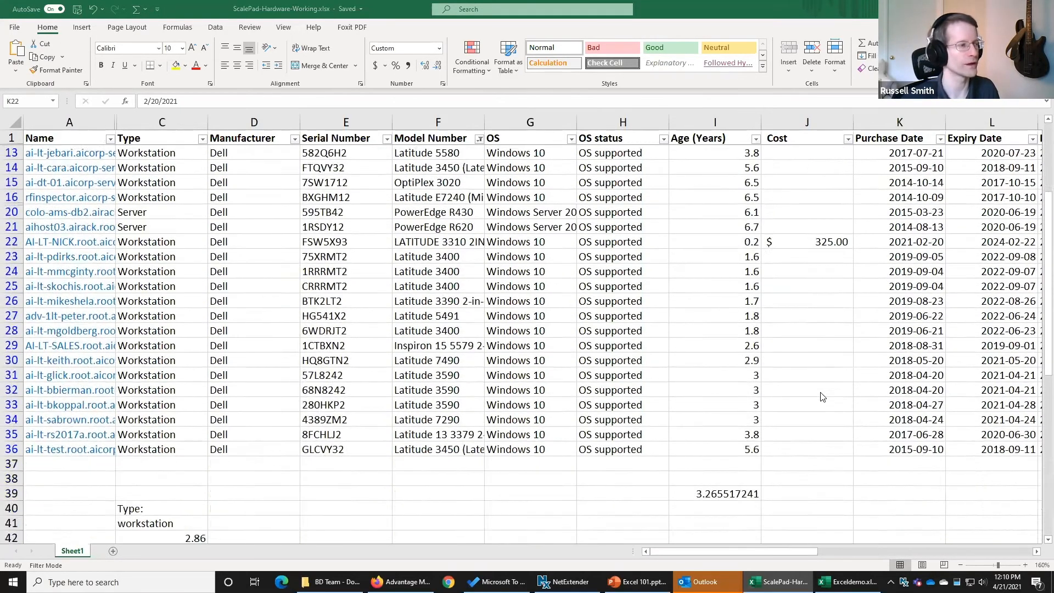
scroll(822, 396, "down", 1)
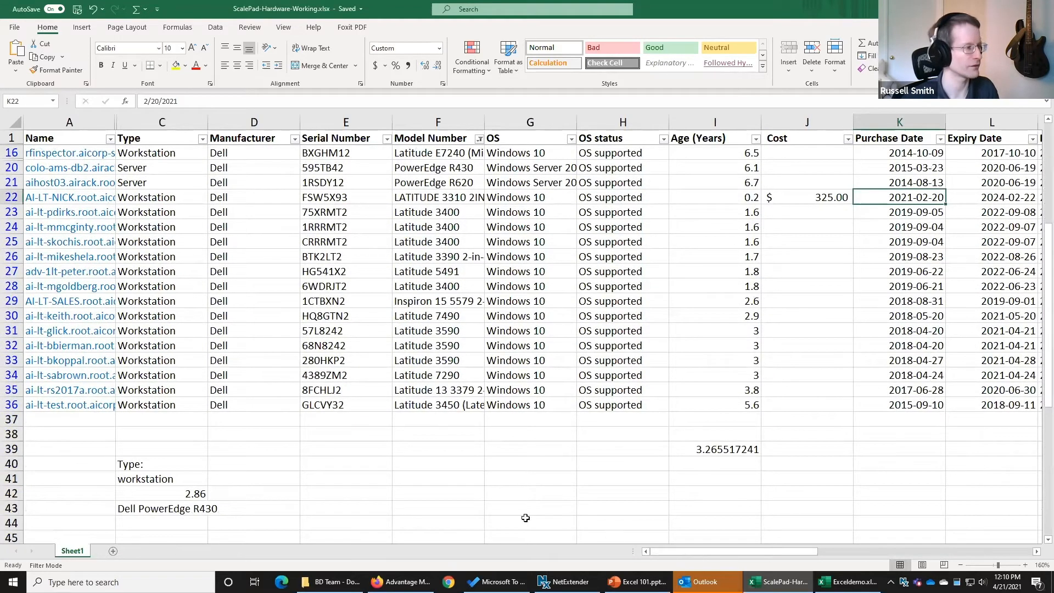
left_click(163, 471)
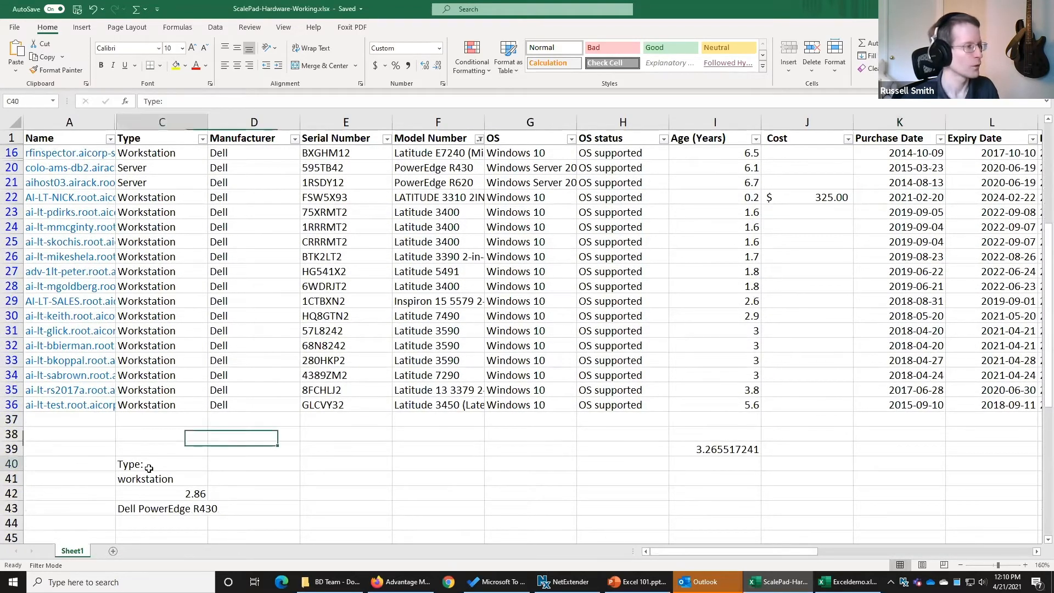
left_click(180, 478)
left_click(234, 464)
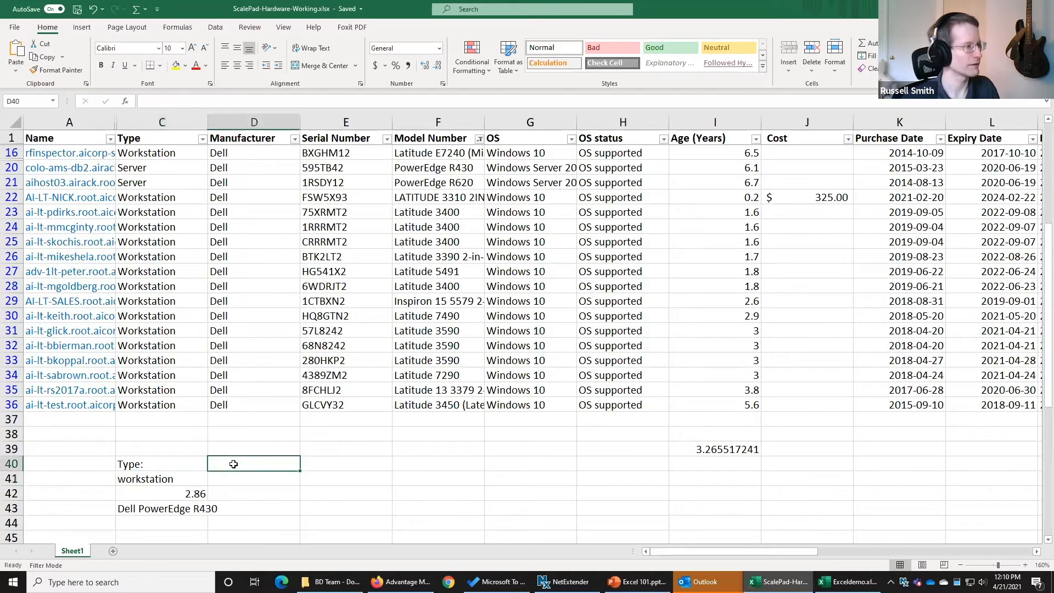
left_click(333, 466)
scroll(333, 468, "down", 4)
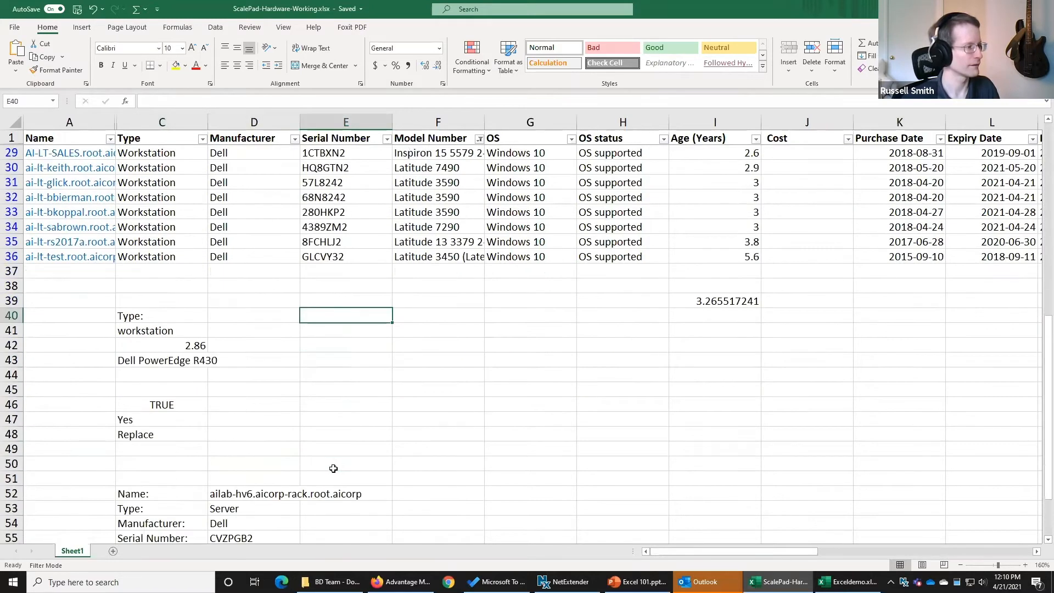
scroll(332, 466, "down", 2)
scroll(330, 463, "up", 1)
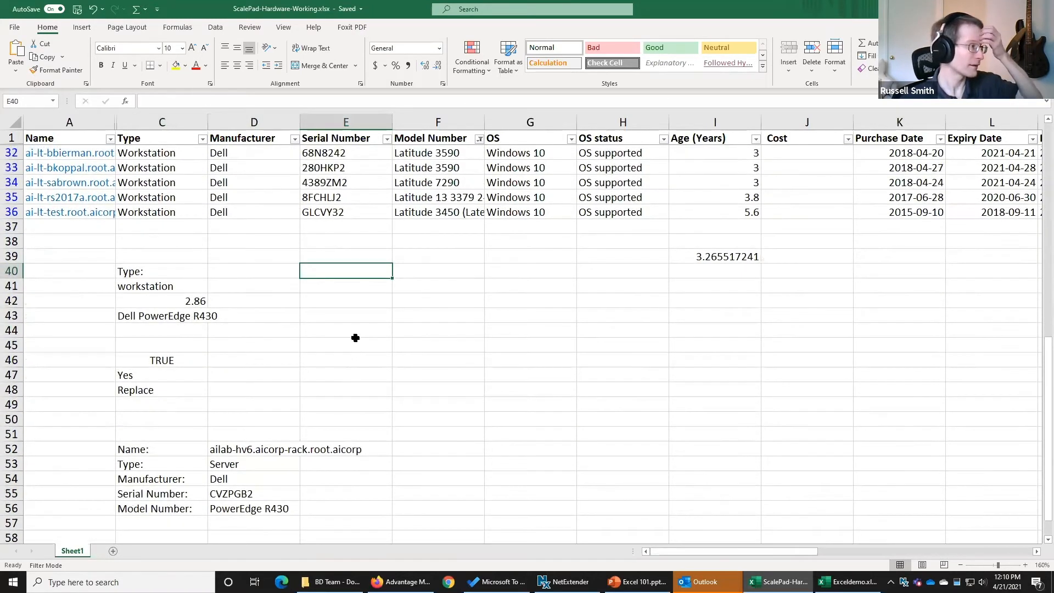
left_click(333, 318)
left_click(178, 298)
scroll(328, 333, "up", 5)
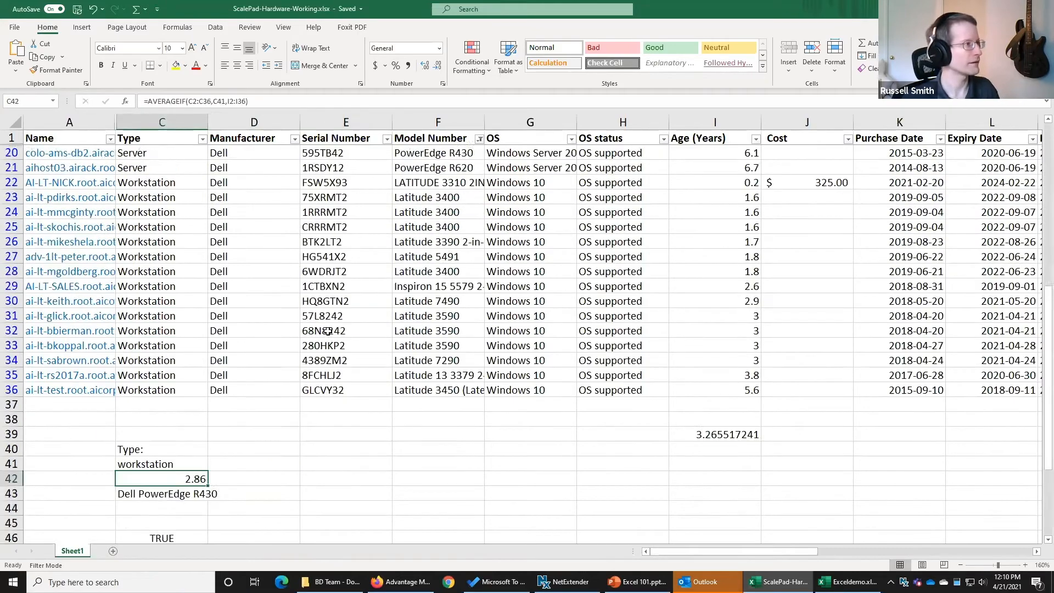
scroll(328, 335, "up", 4)
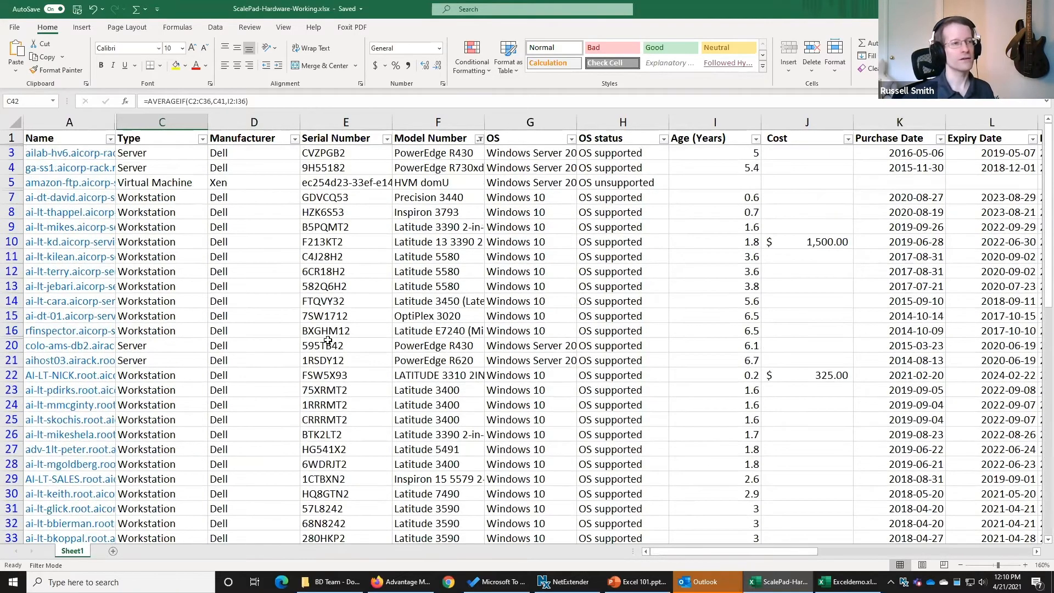
scroll(330, 341, "down", 3)
scroll(330, 344, "up", 3)
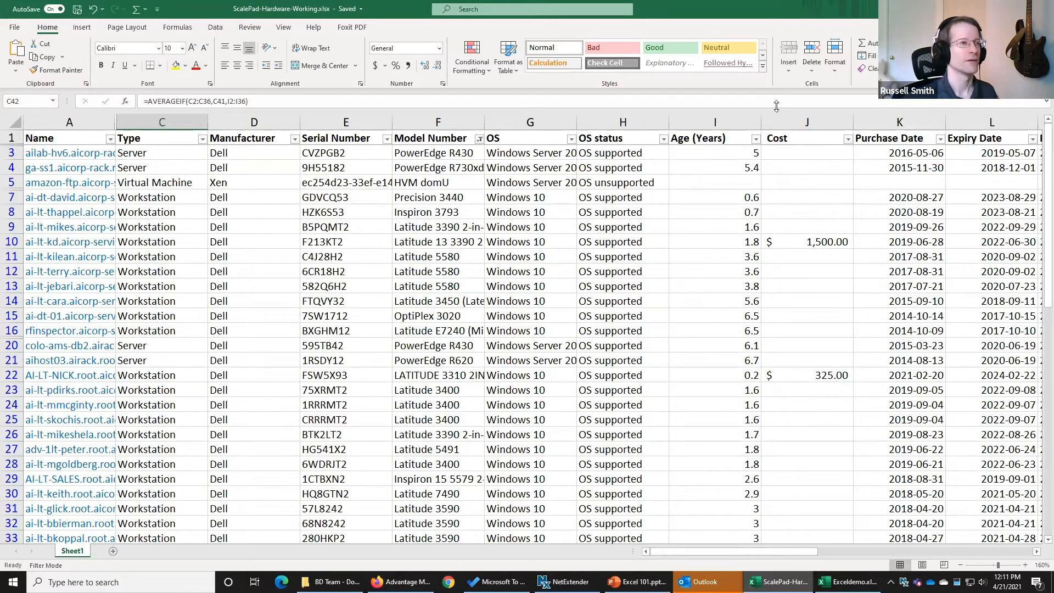
Step: Insert a column between Age (Years) and Cost and title it "Replace?"
right_click(779, 123)
left_click(804, 214)
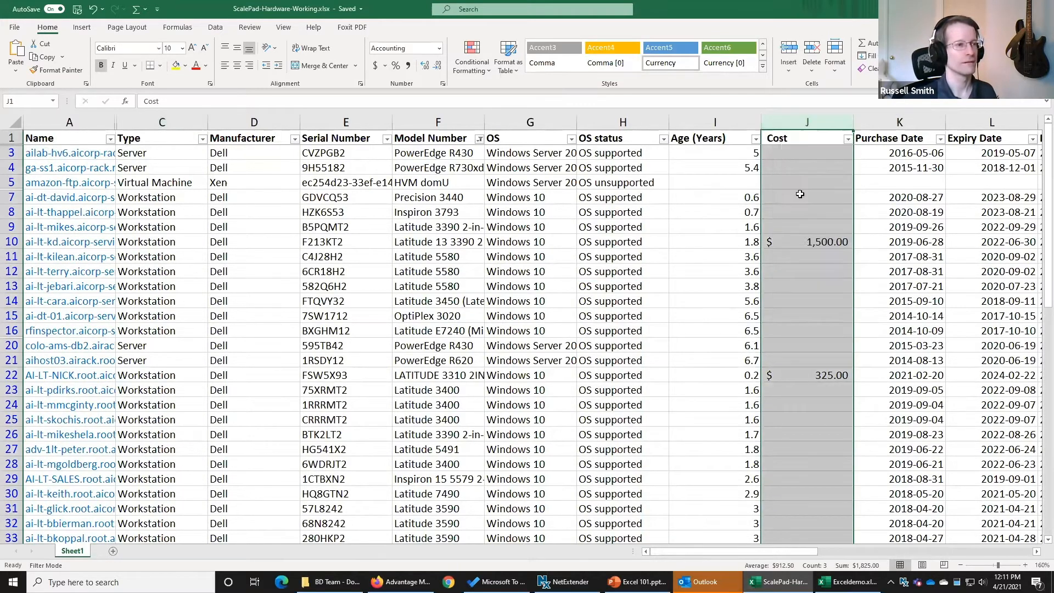
left_click(791, 139)
type("Replace?")
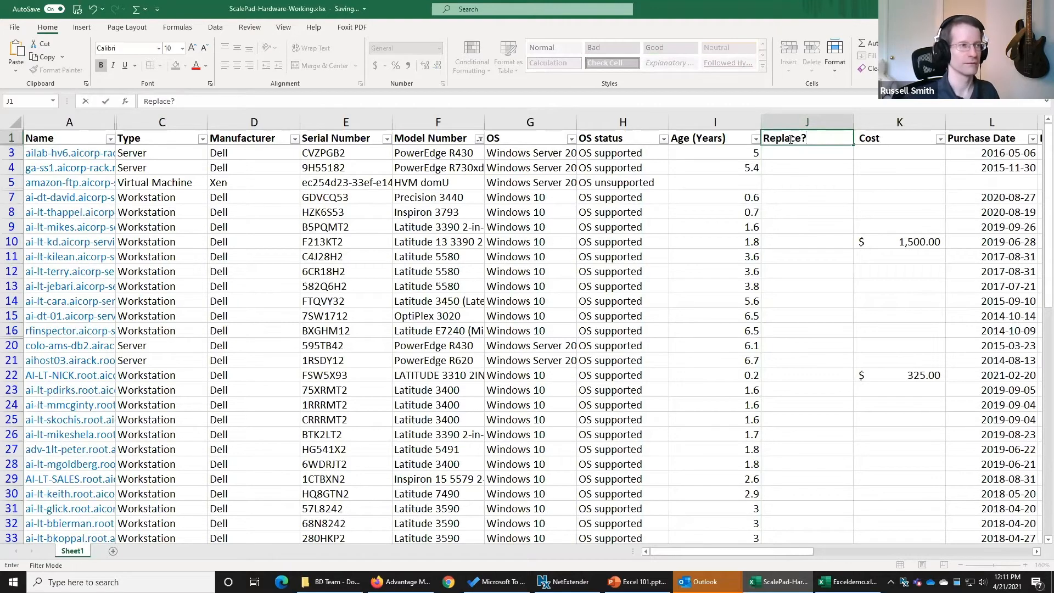
left_click(815, 155)
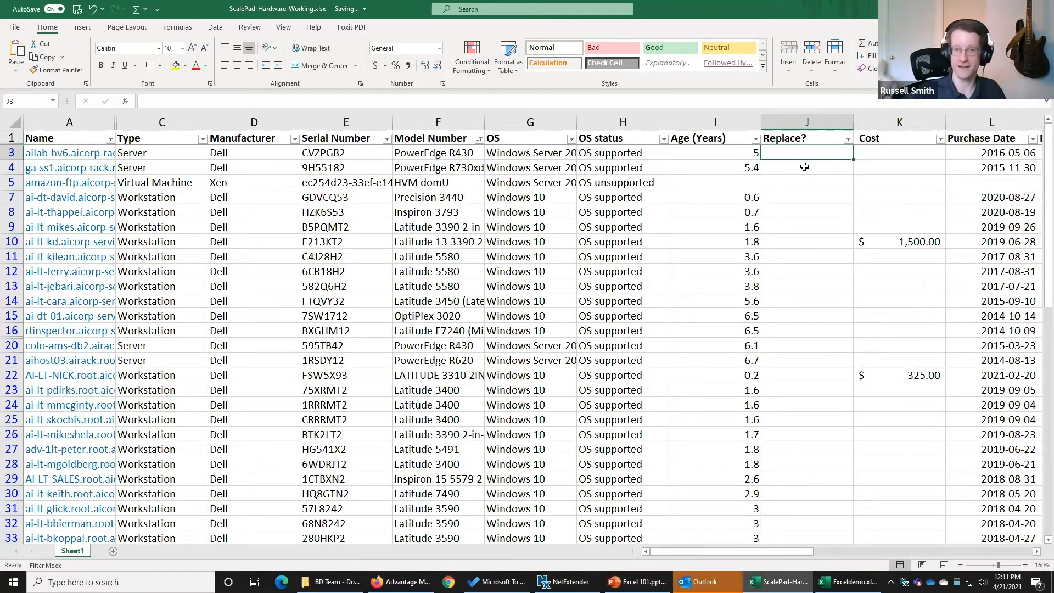
scroll(220, 464, "down", 5)
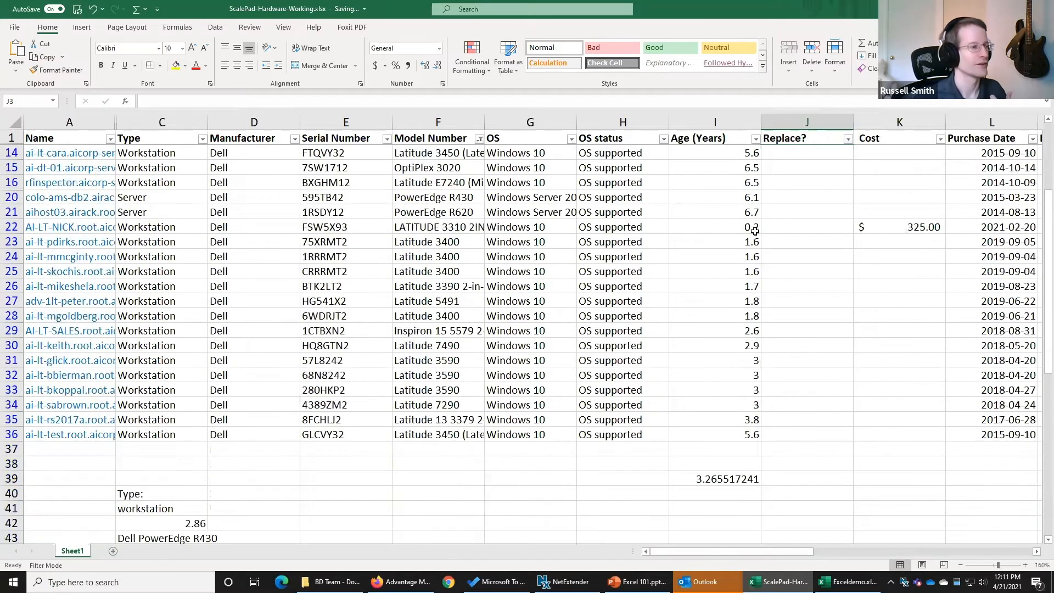
left_click(151, 464)
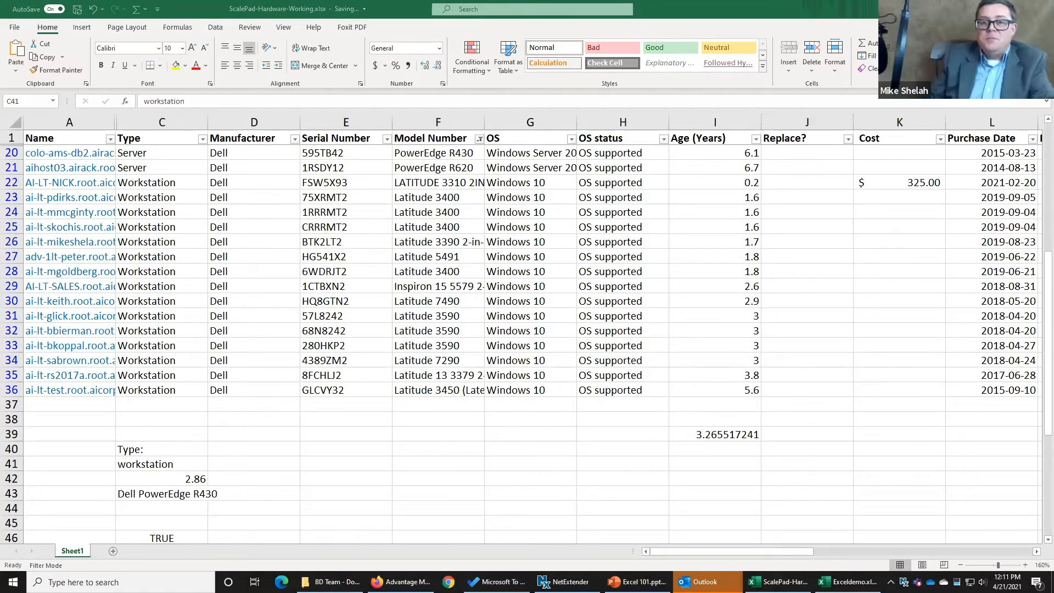
scroll(886, 241, "up", 5)
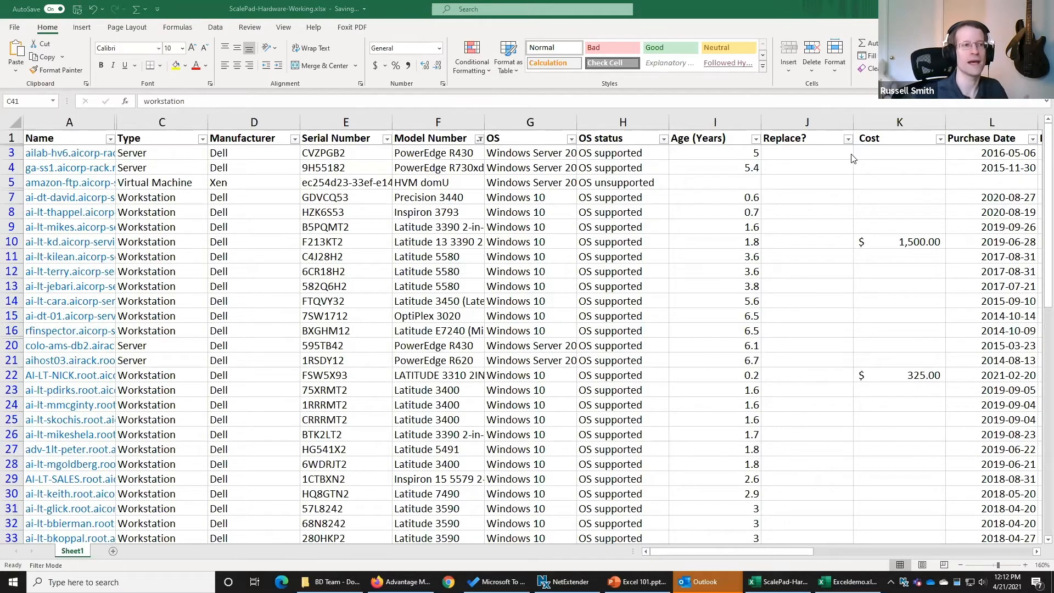
Step: Browse the function suggestions for formulas beginning with "s" and "sum" in the first Replace? cell, J3
left_click(814, 154)
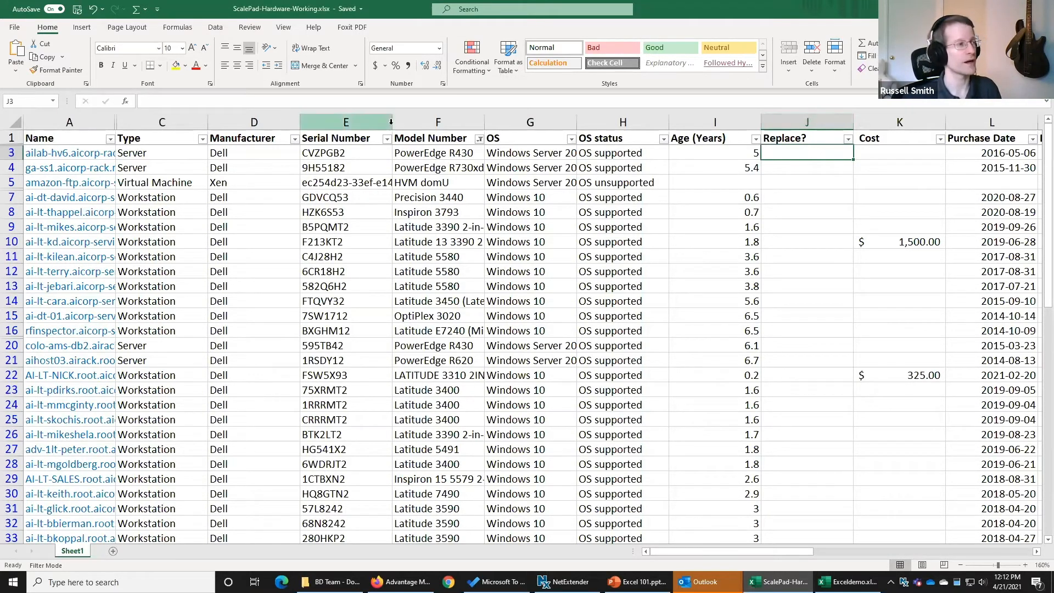
left_click(261, 106)
type("=")
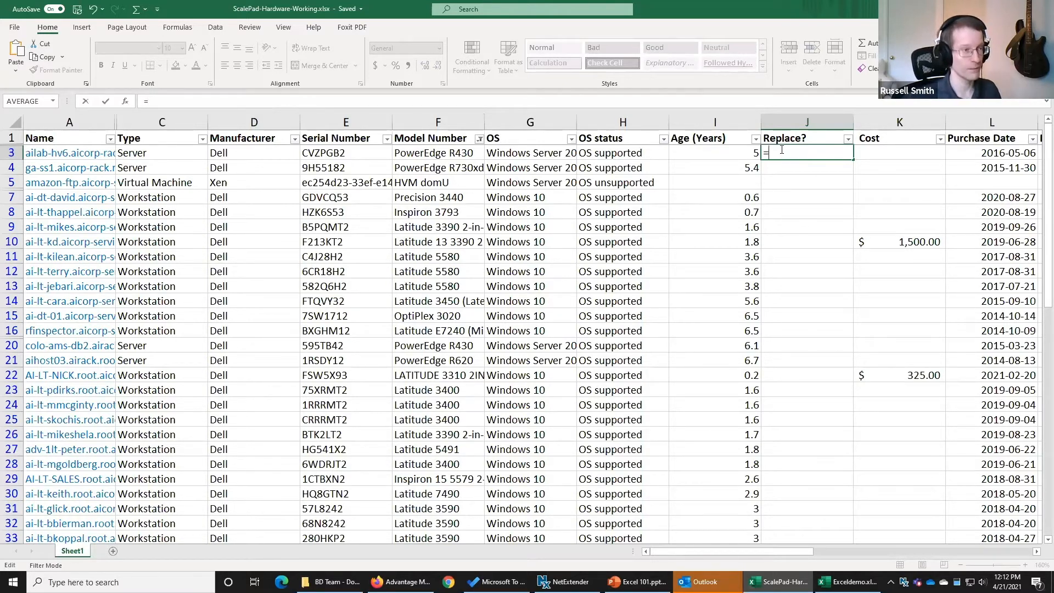
type("s")
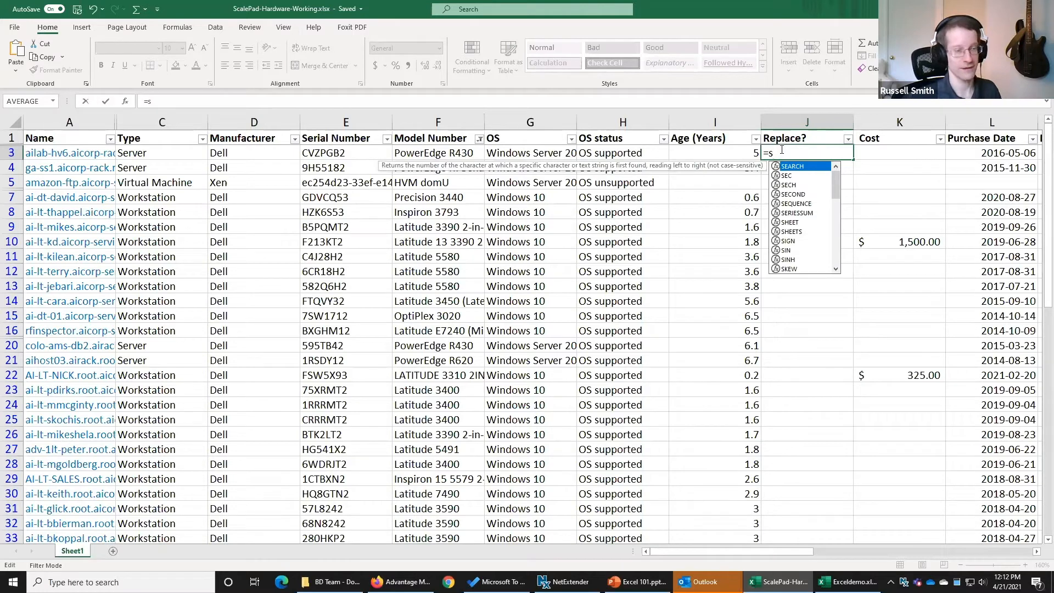
type("um")
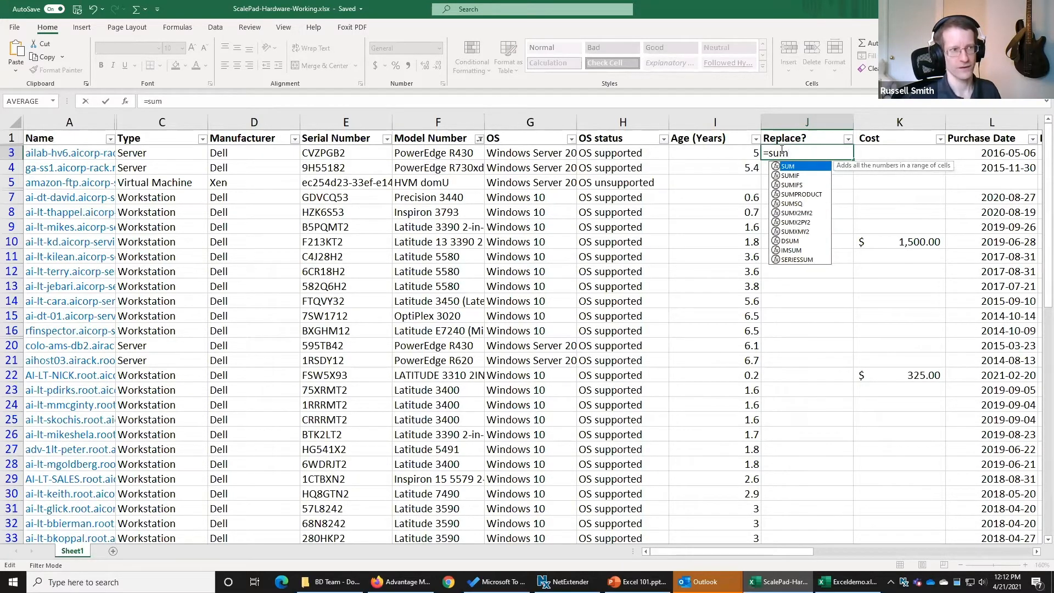
key("BackSpace")
key("BackSpace")
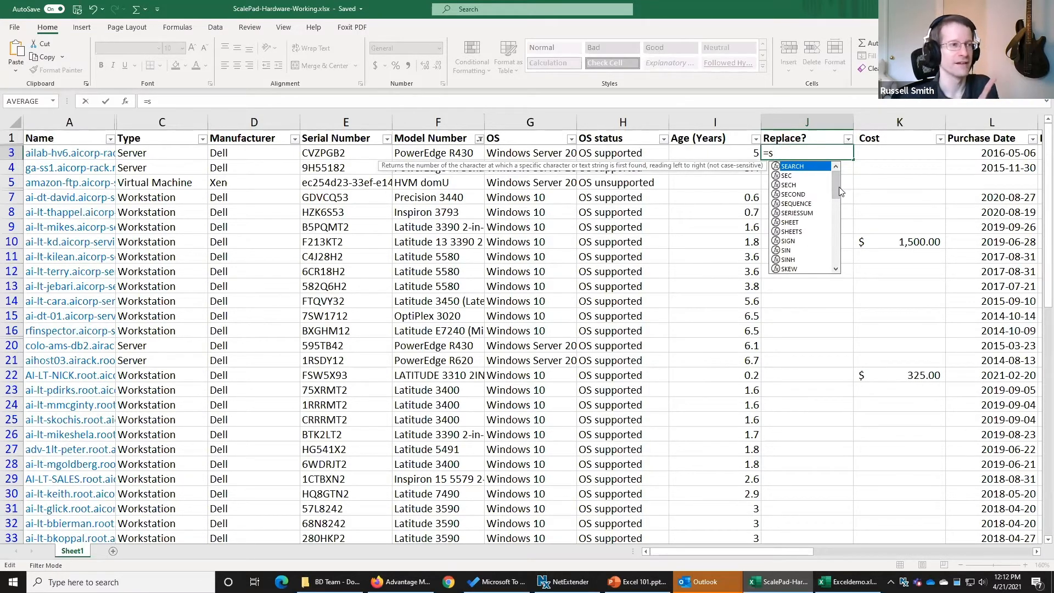
left_click_drag(834, 189, 837, 165)
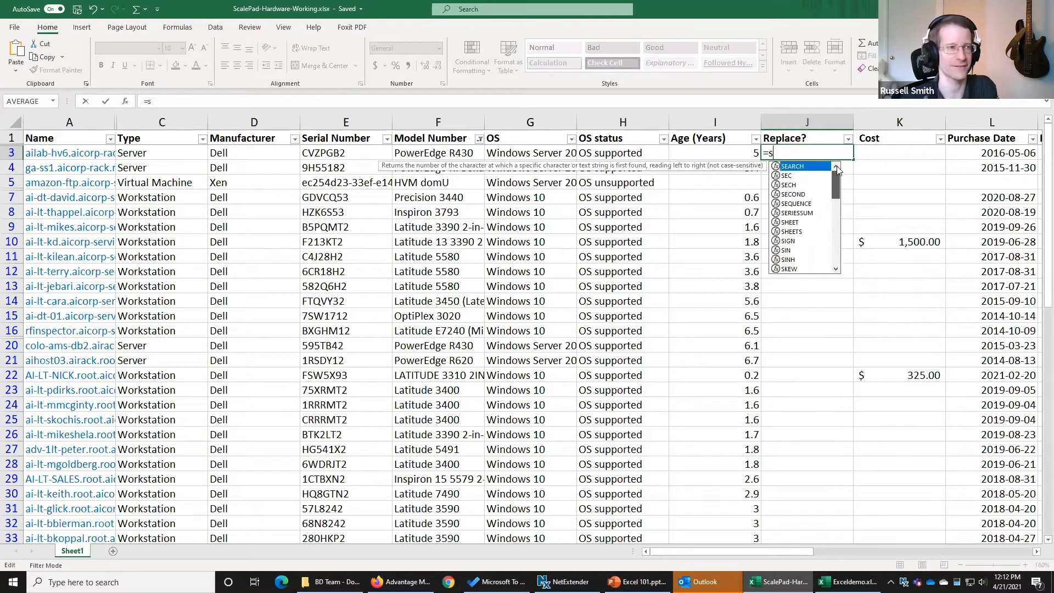
key("Escape")
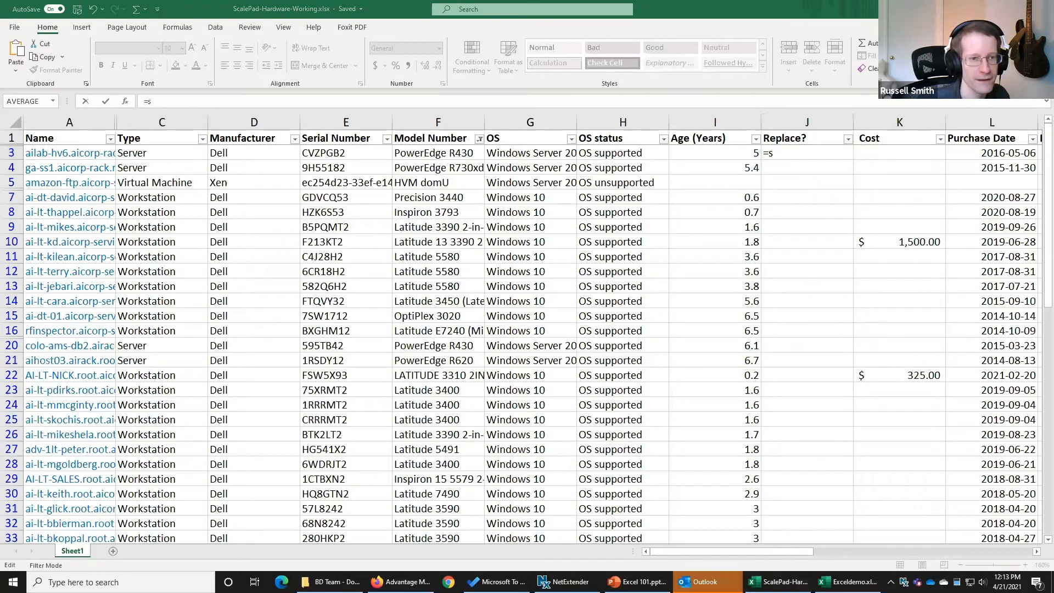
Step: Examine the sample AVERAGEIF formula in C42 and the sample IF formula in C46 below the machine list
scroll(608, 376, "down", 9)
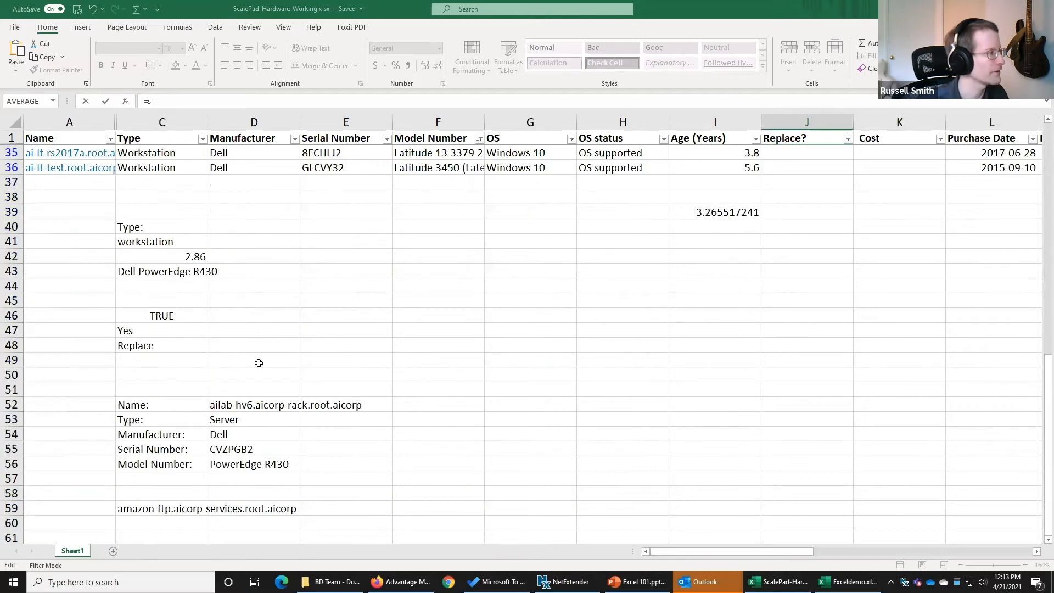
scroll(259, 360, "up", 2)
left_click(134, 352)
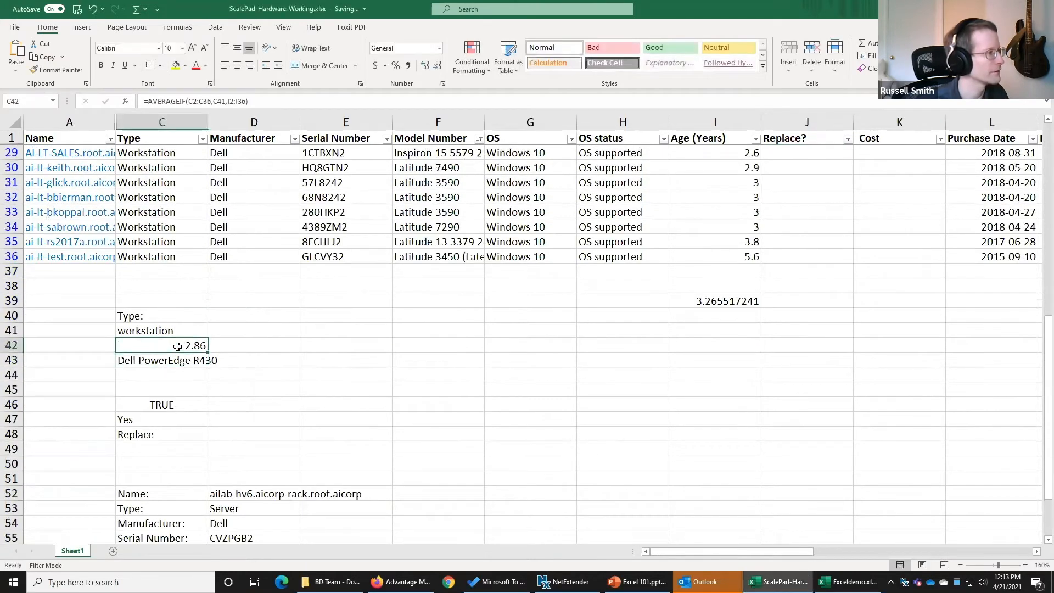
scroll(489, 288, "up", 6)
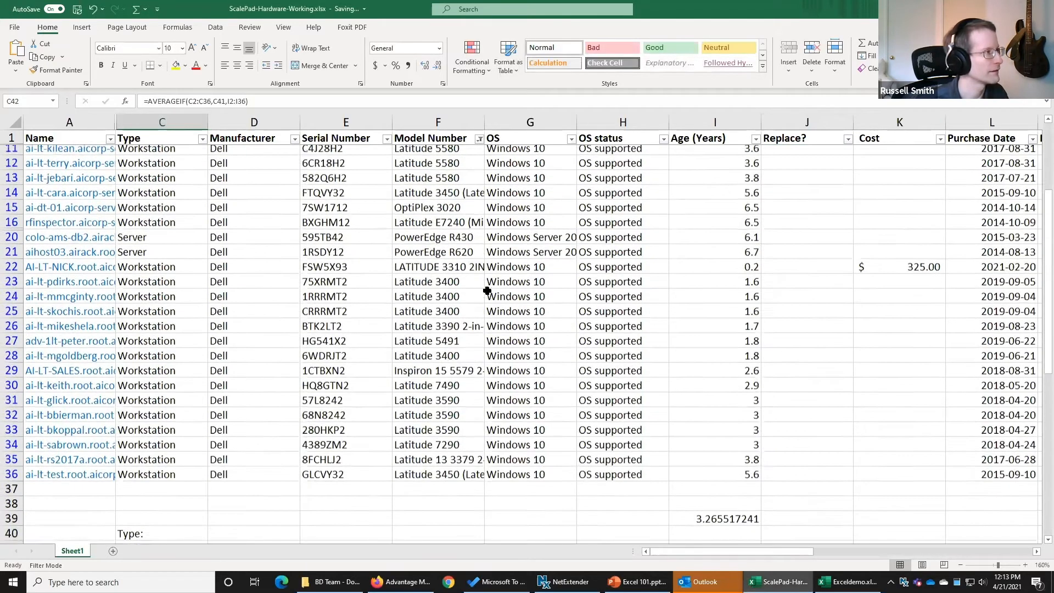
scroll(490, 288, "down", 2)
scroll(489, 287, "down", 2)
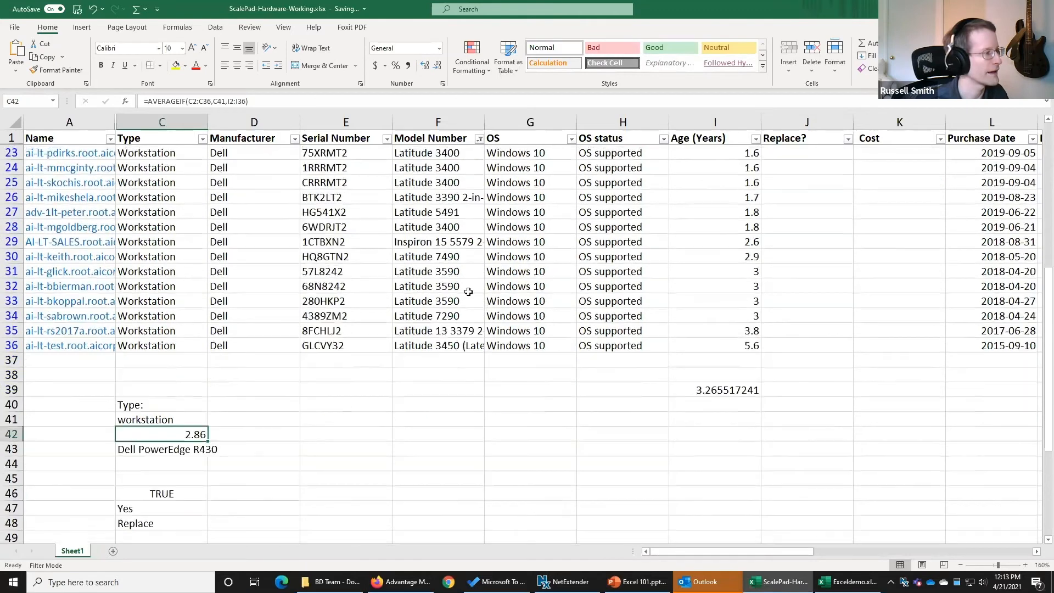
left_click(169, 496)
scroll(576, 271, "up", 5)
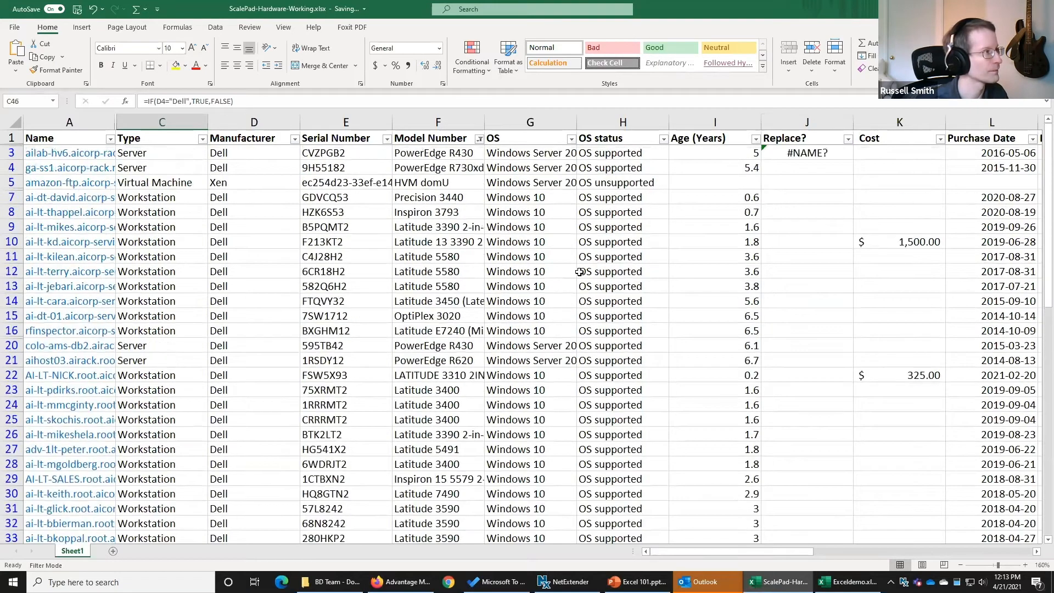
left_click(860, 155)
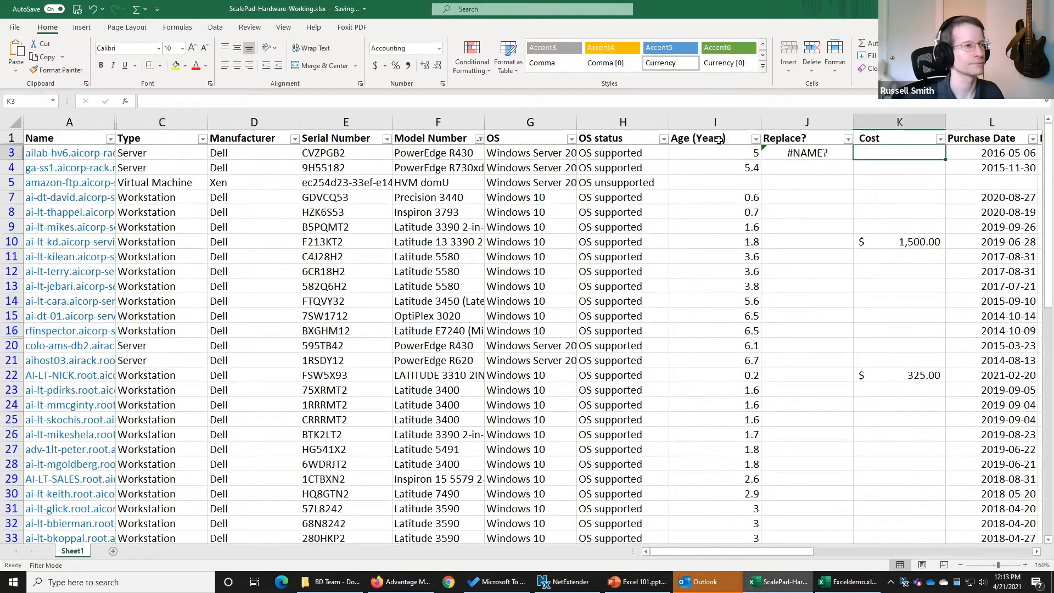
left_click(817, 152)
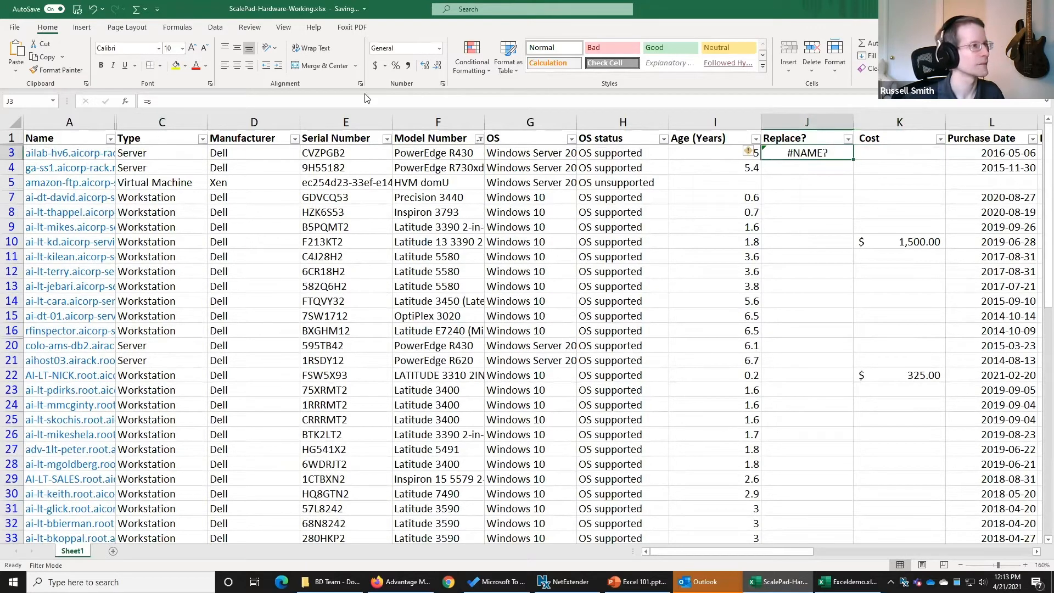
type("=s")
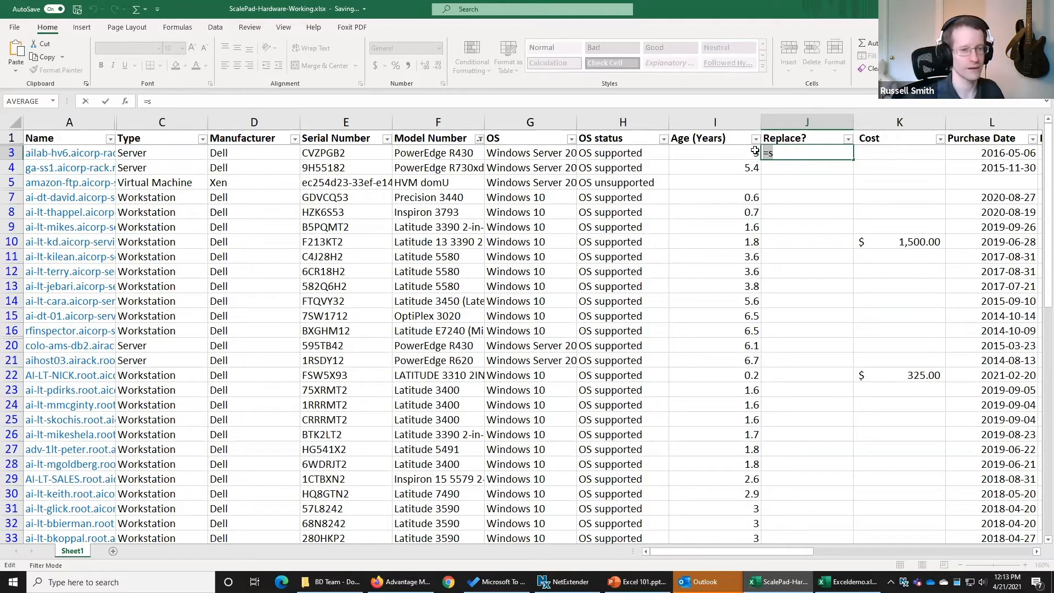
key("BackSpace")
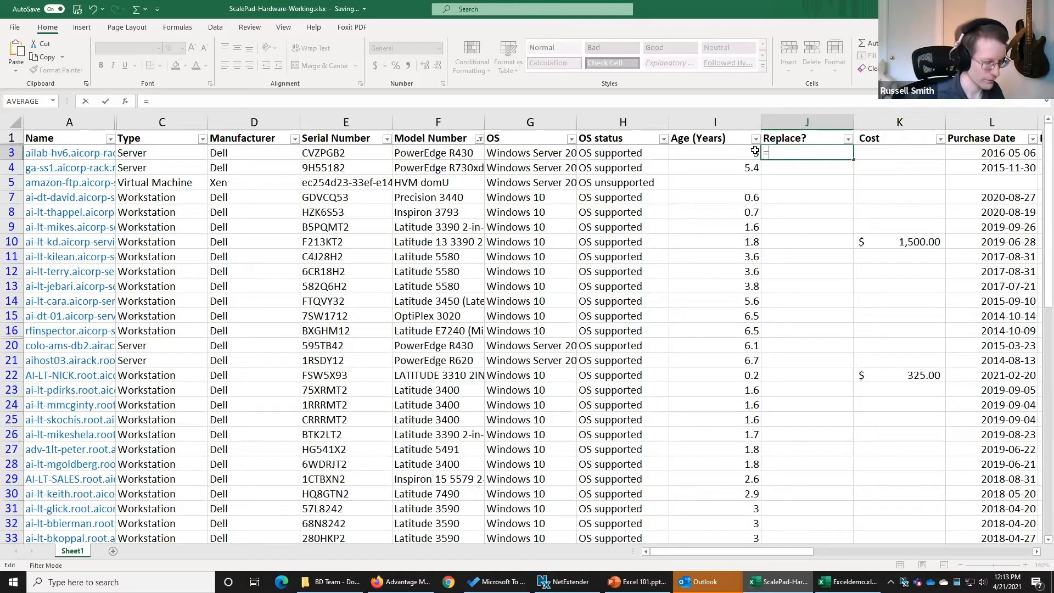
type("if")
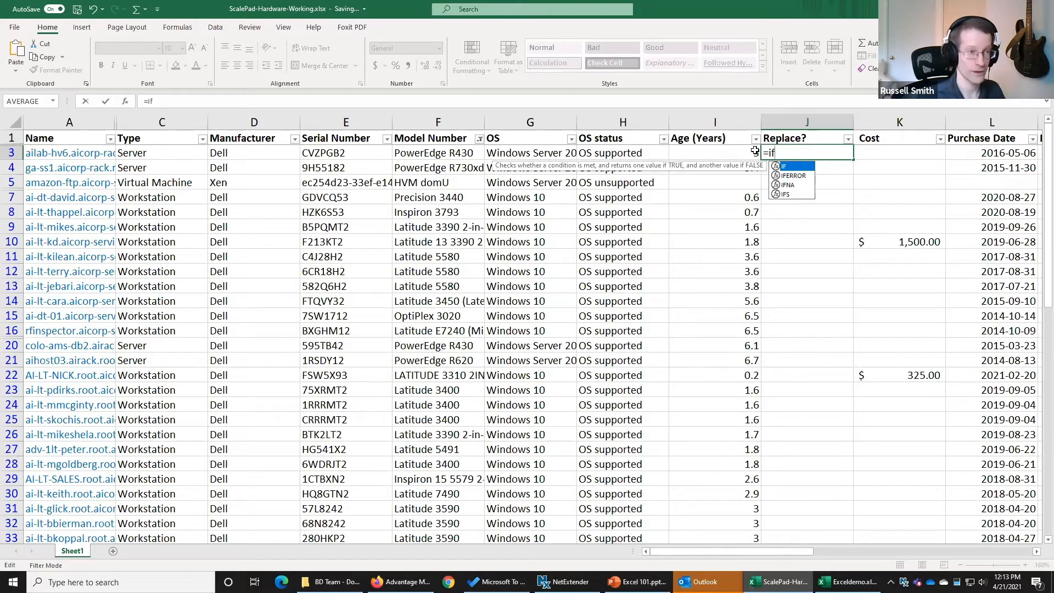
type("(")
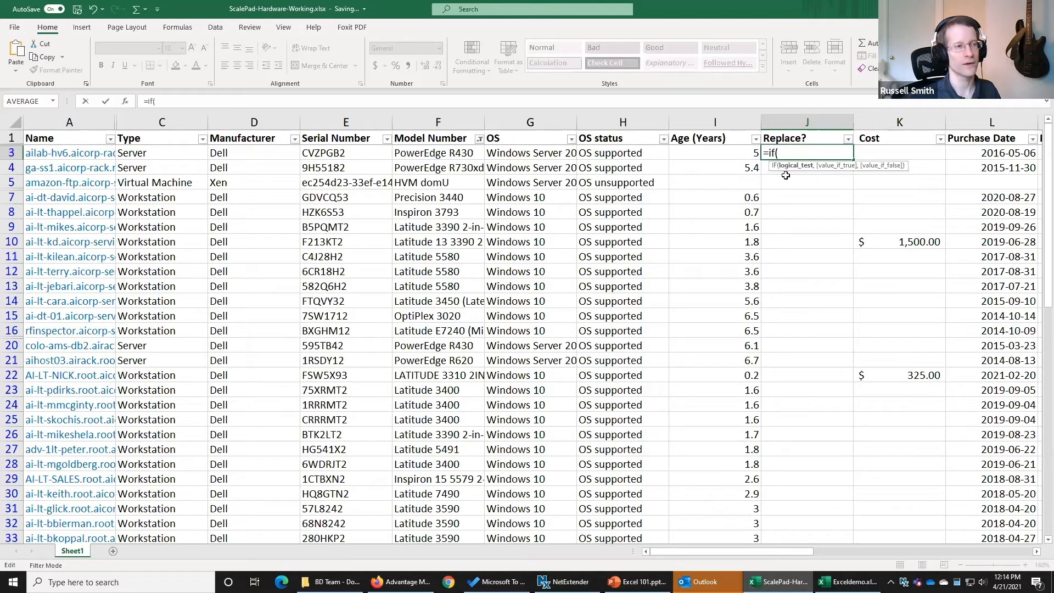
left_click(719, 287)
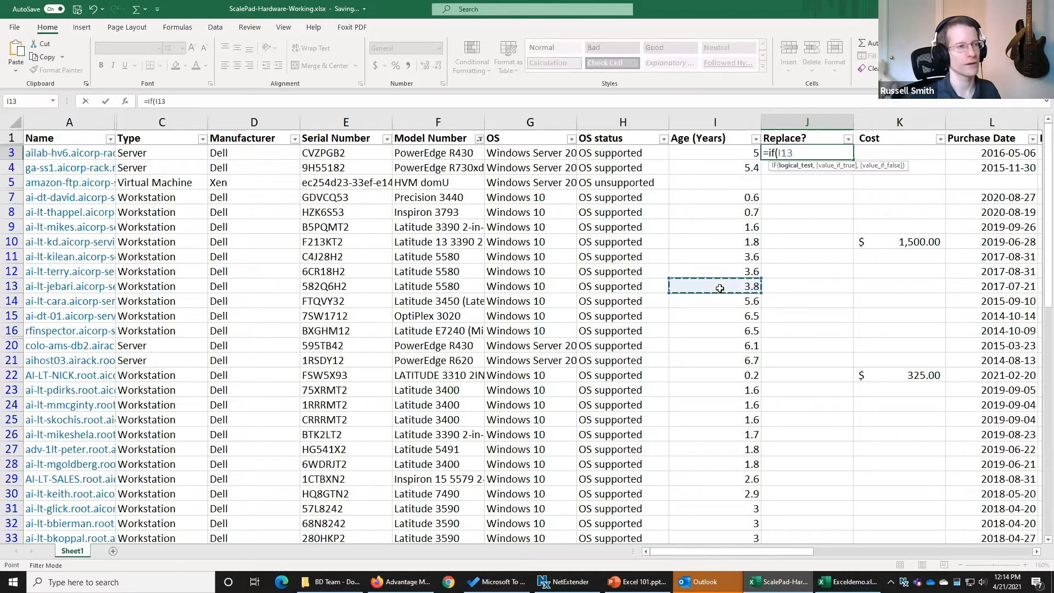
key("Escape")
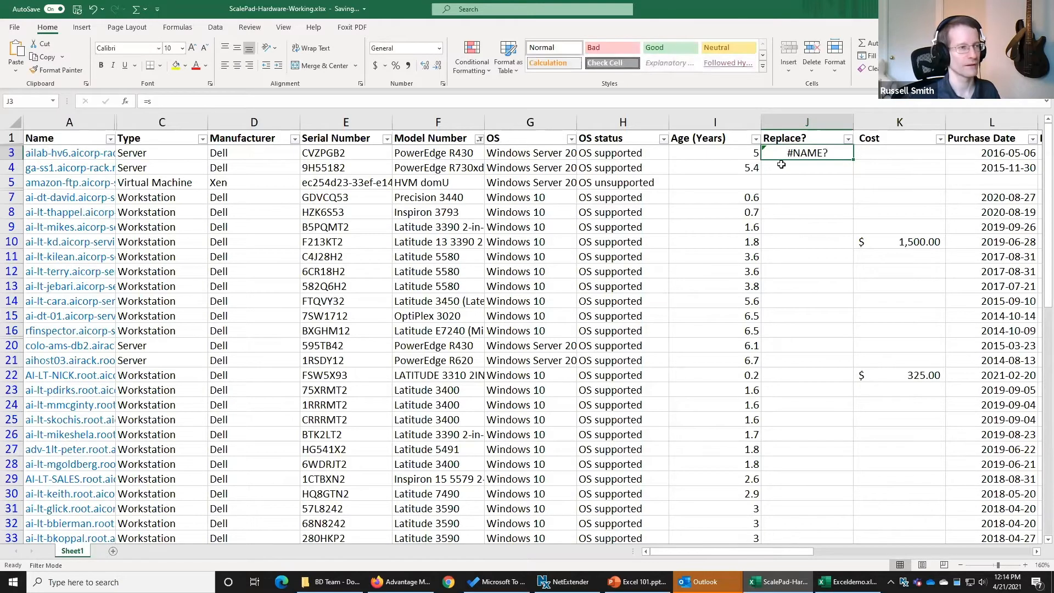
Step: Replace the content of J3 with the start of an IF formula whose logical test compares manufacturer cell D3 for equality
left_click(1025, 565)
left_click(1025, 565)
left_click(190, 101)
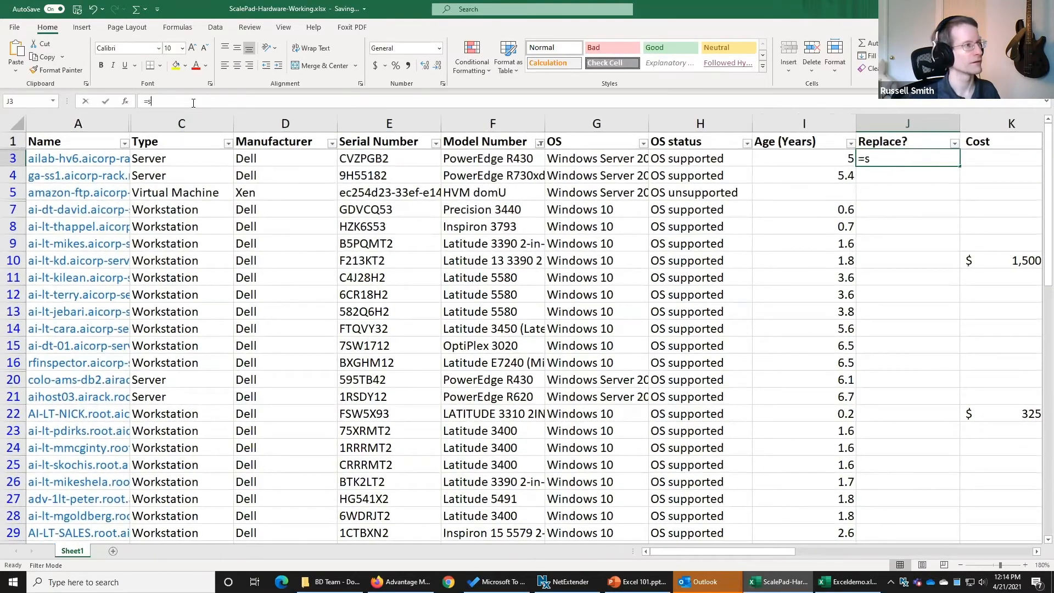
key("BackSpace")
type("if")
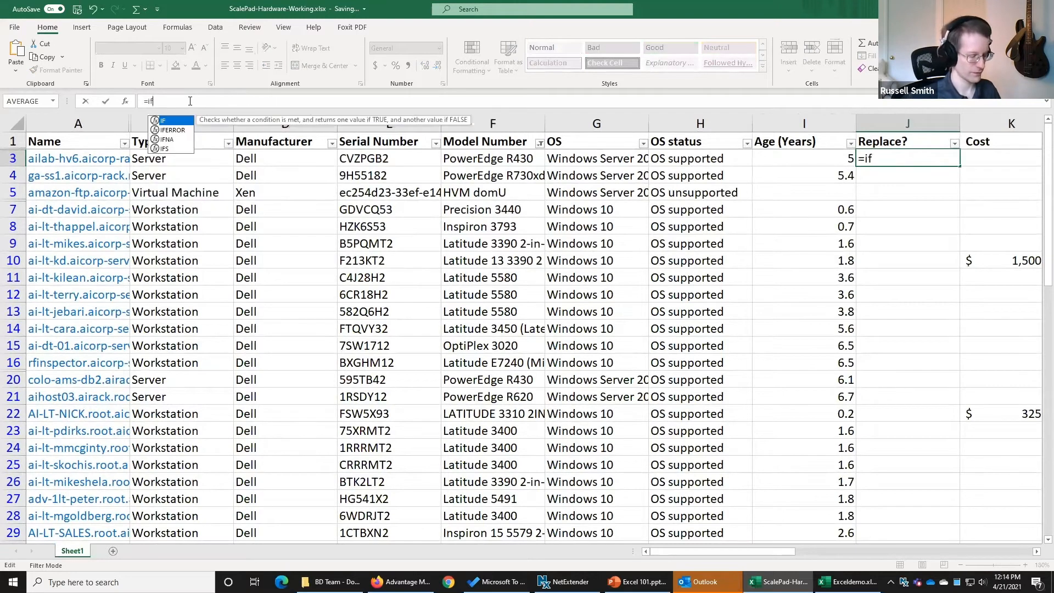
type("(")
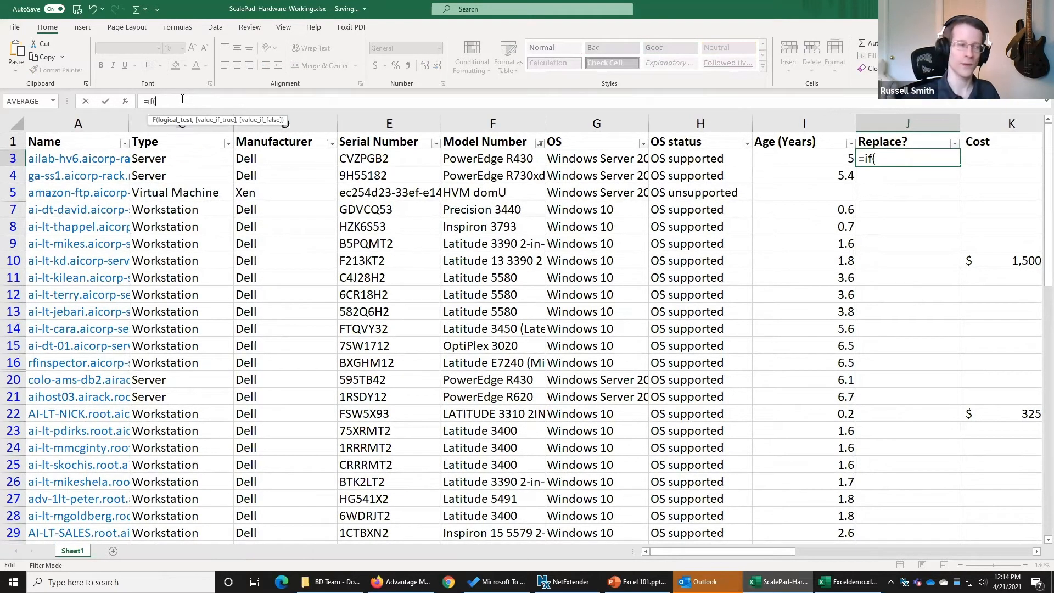
left_click(282, 159)
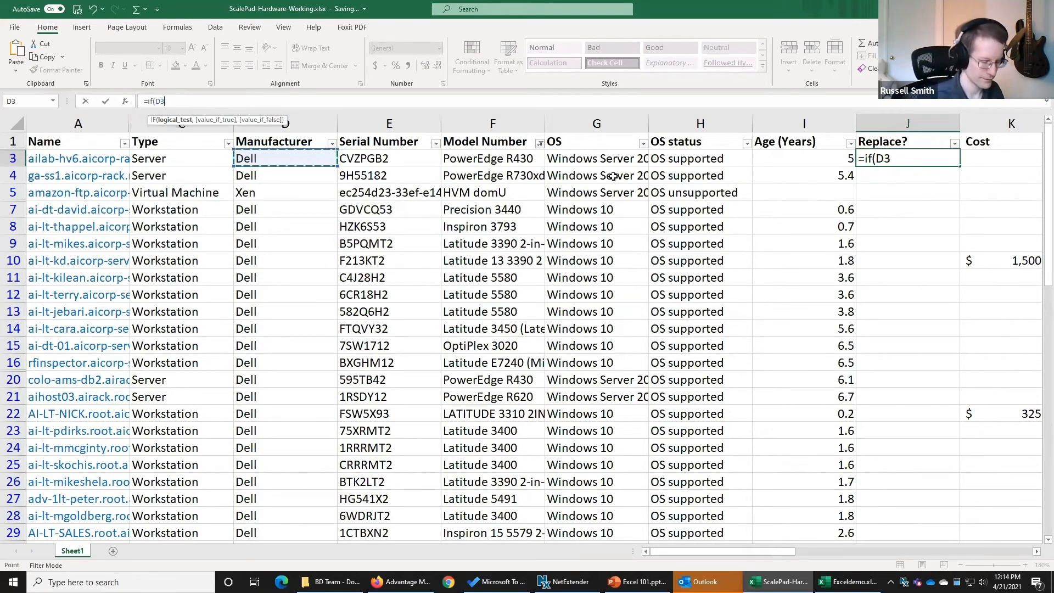
type("=")
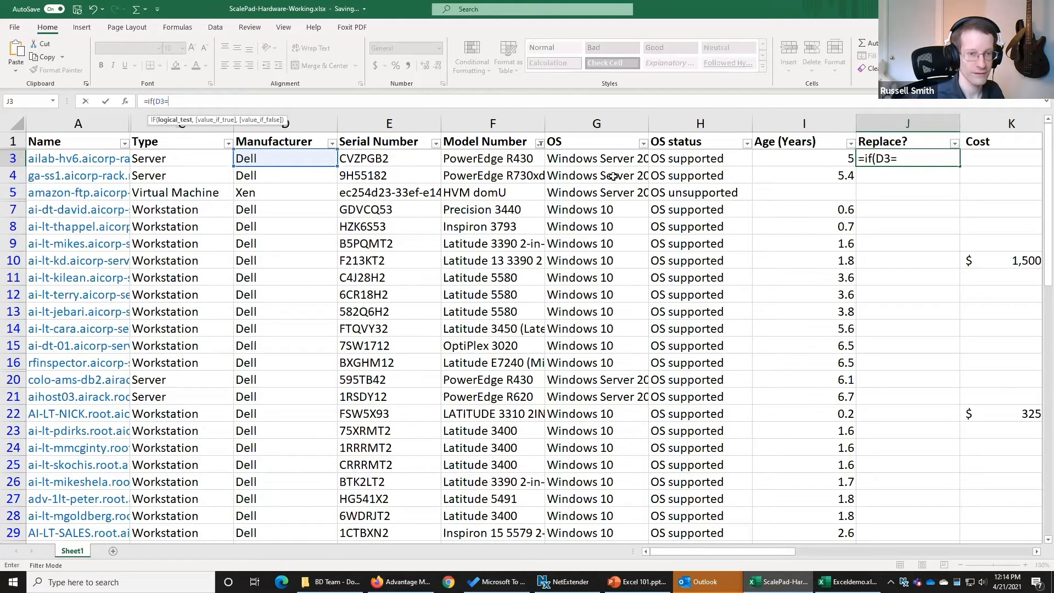
Step: Complete the logical test in J3's IF formula so that D3 is compared with the text "Manufacturer"
type("t")
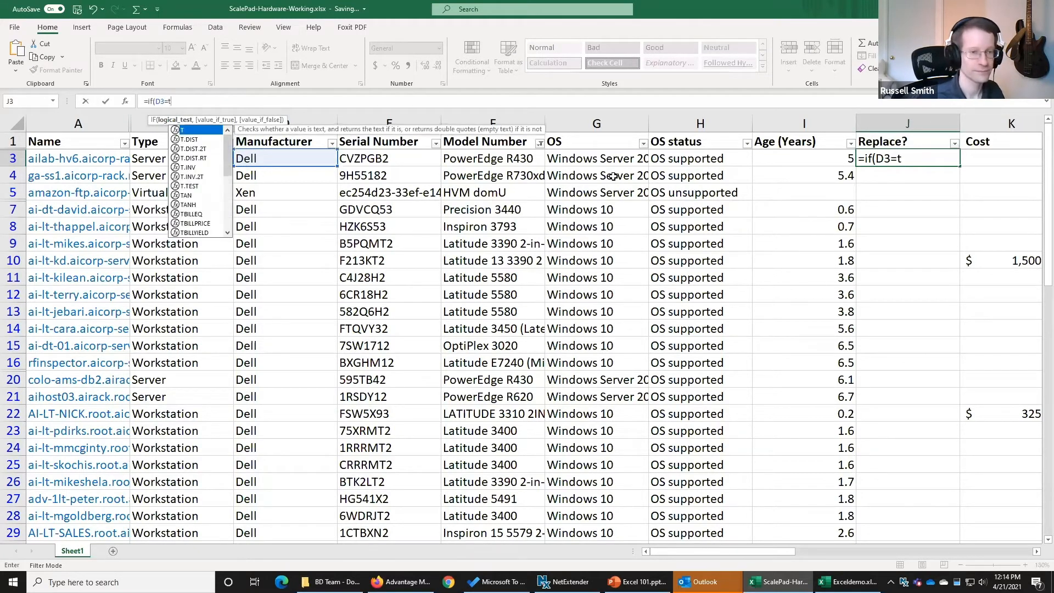
key("BackSpace")
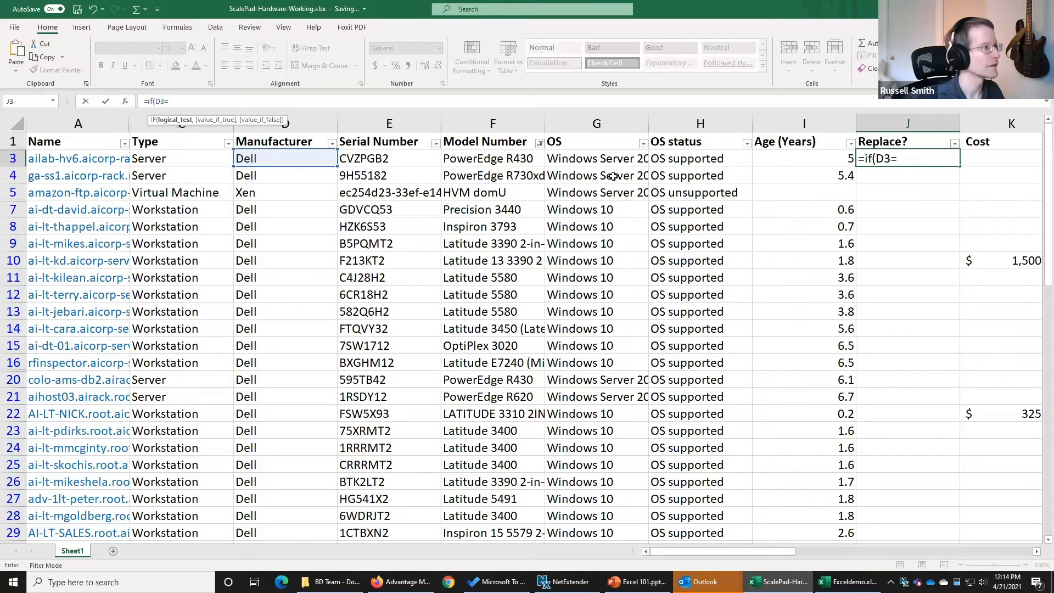
type("Manu")
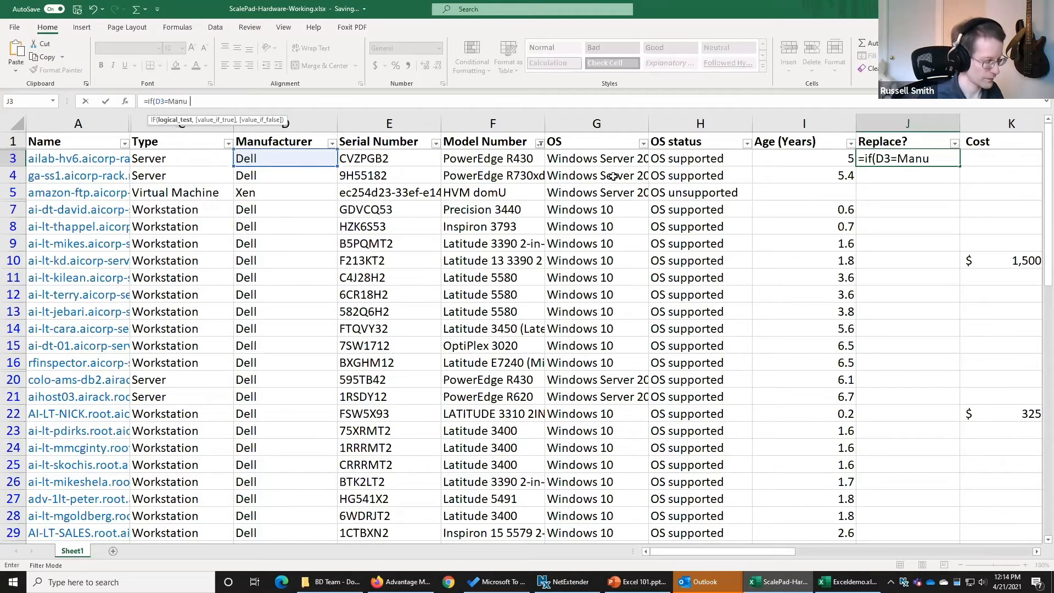
type("facturer")
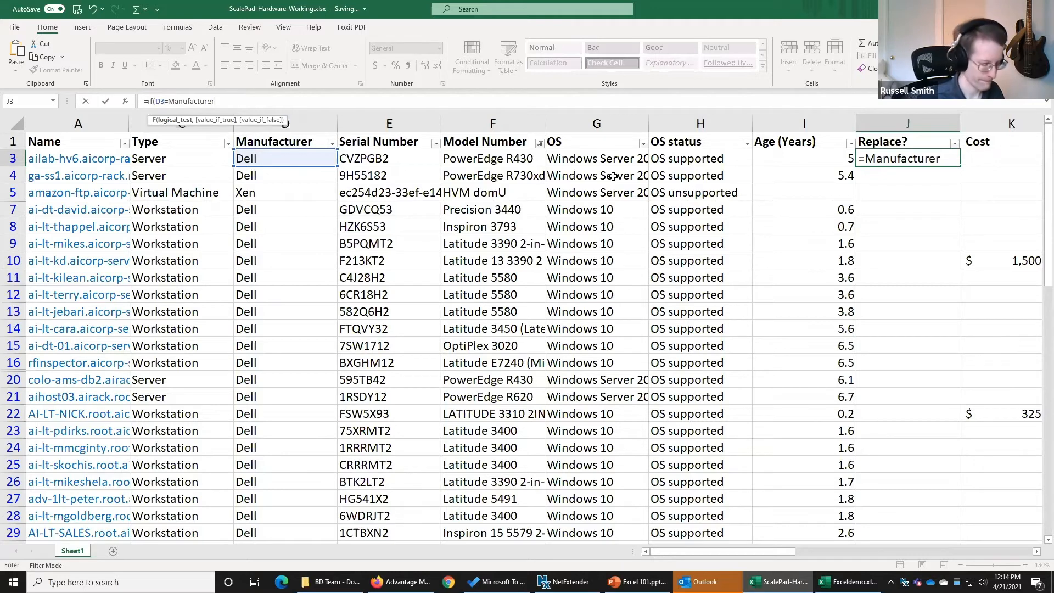
type("\"")
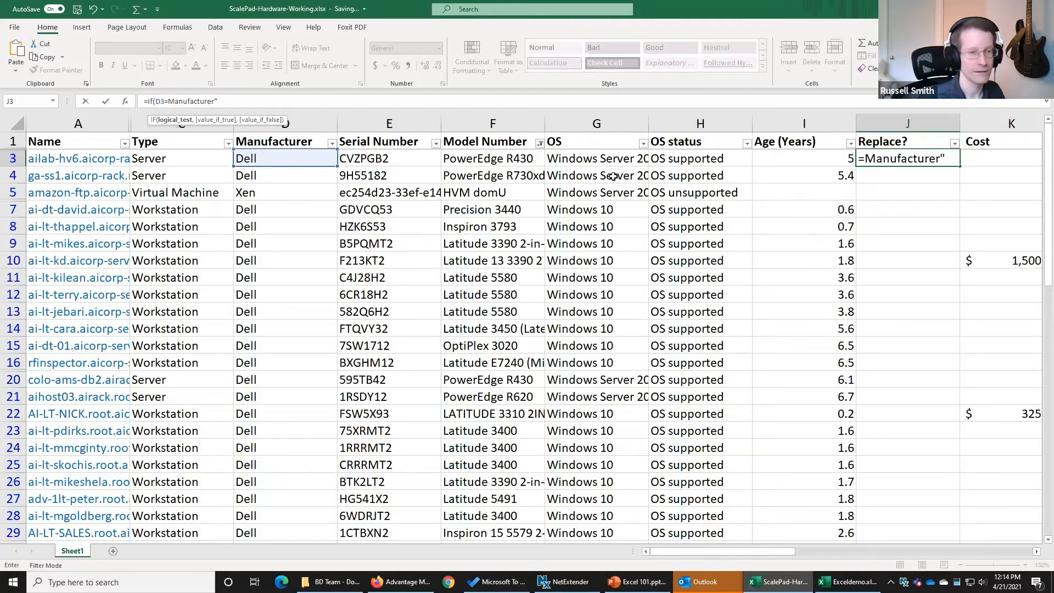
key("Return")
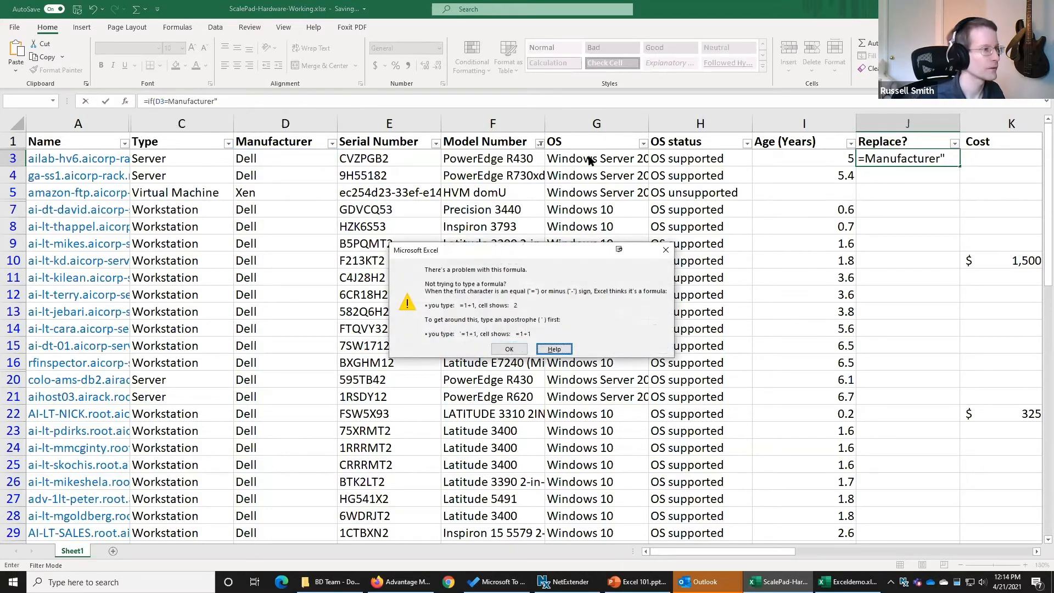
left_click(666, 250)
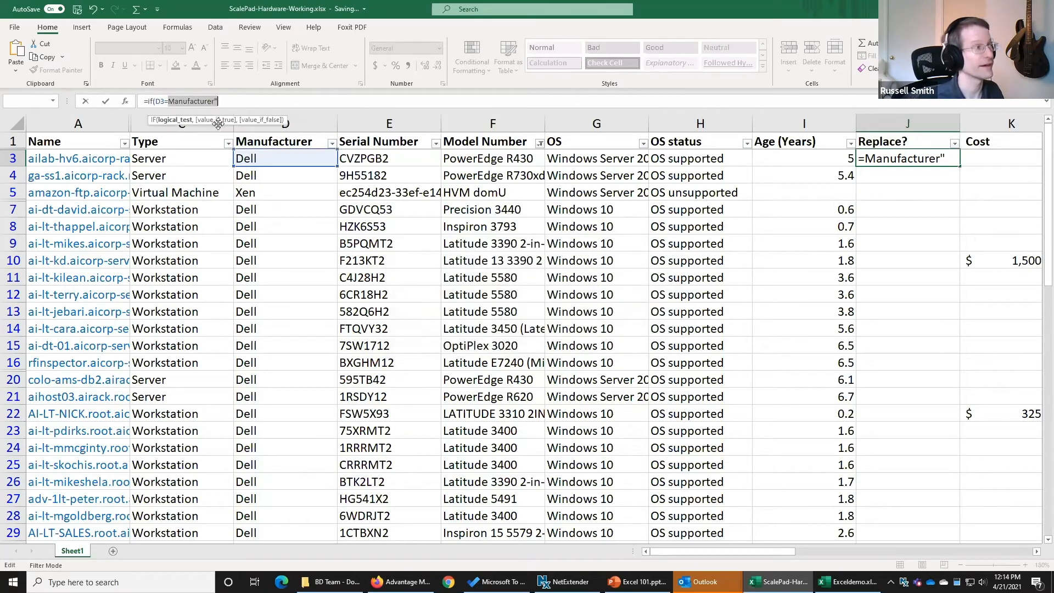
left_click(170, 102)
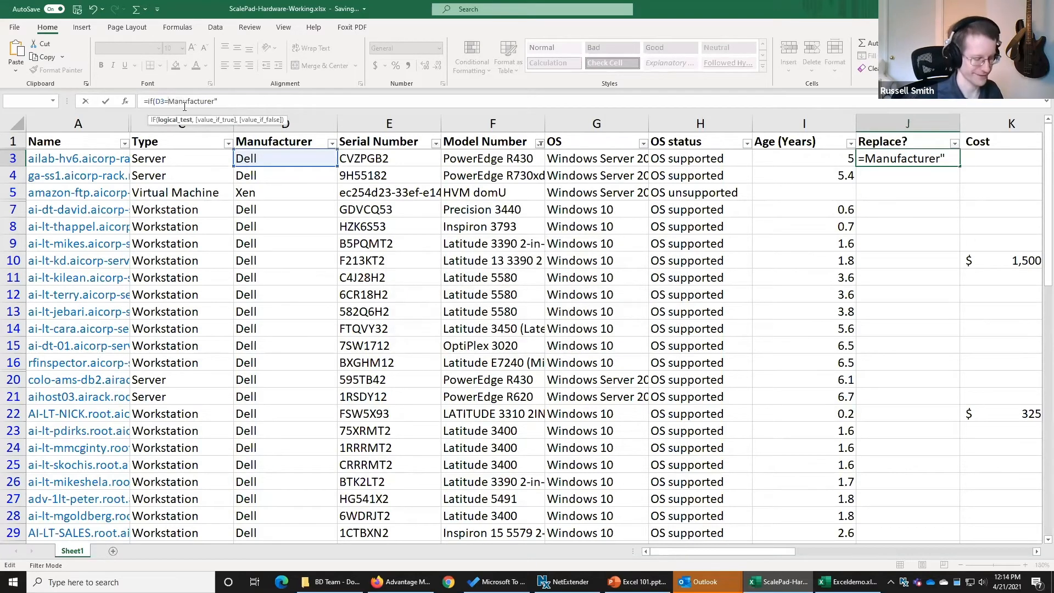
type("\"")
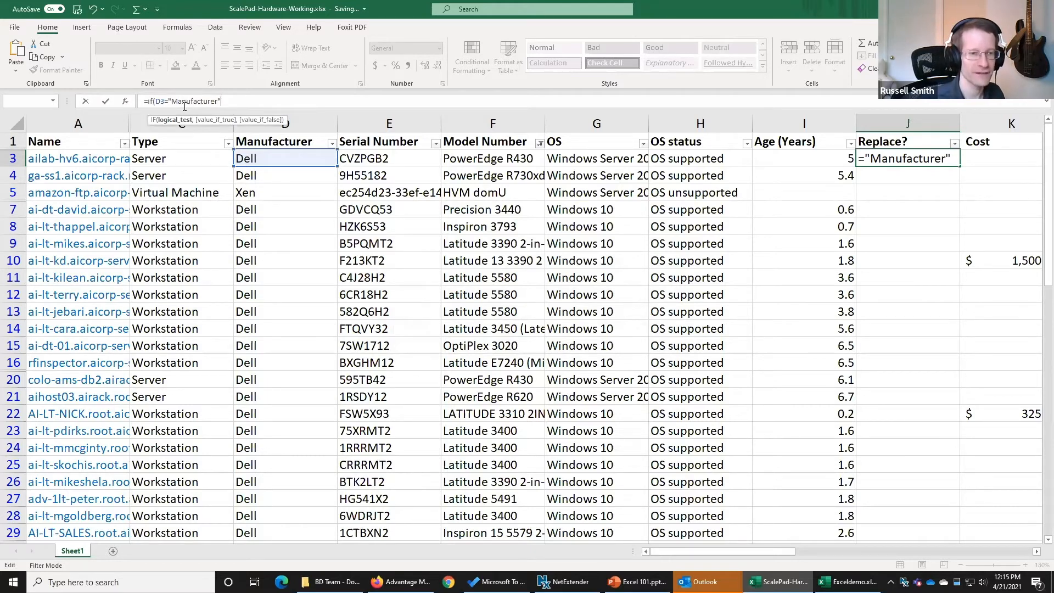
Step: Finish the IF formula in J3 with True as the value if true and False as the value if false
left_click(242, 109)
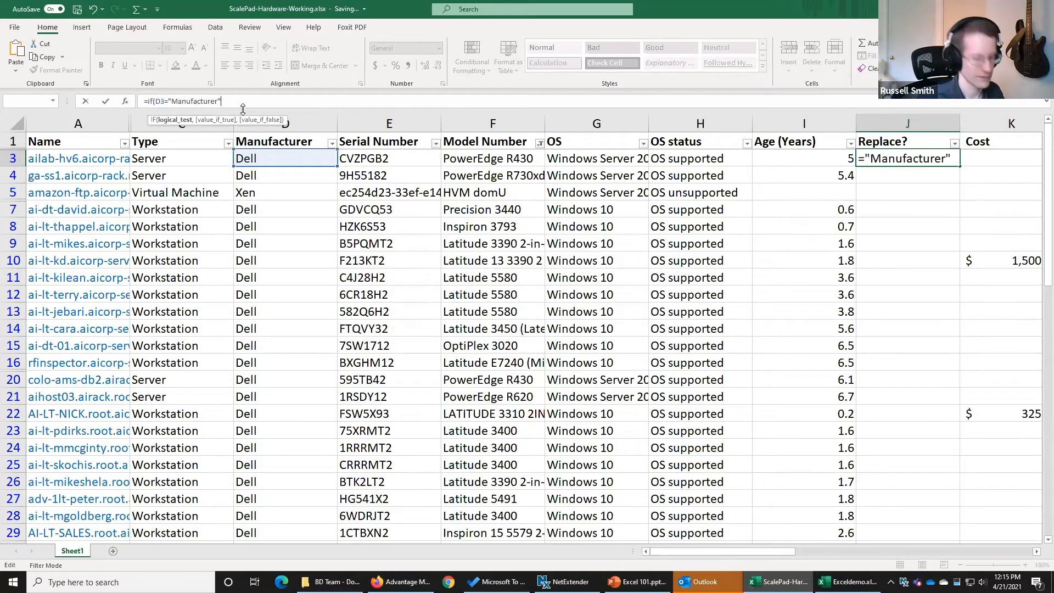
type(",")
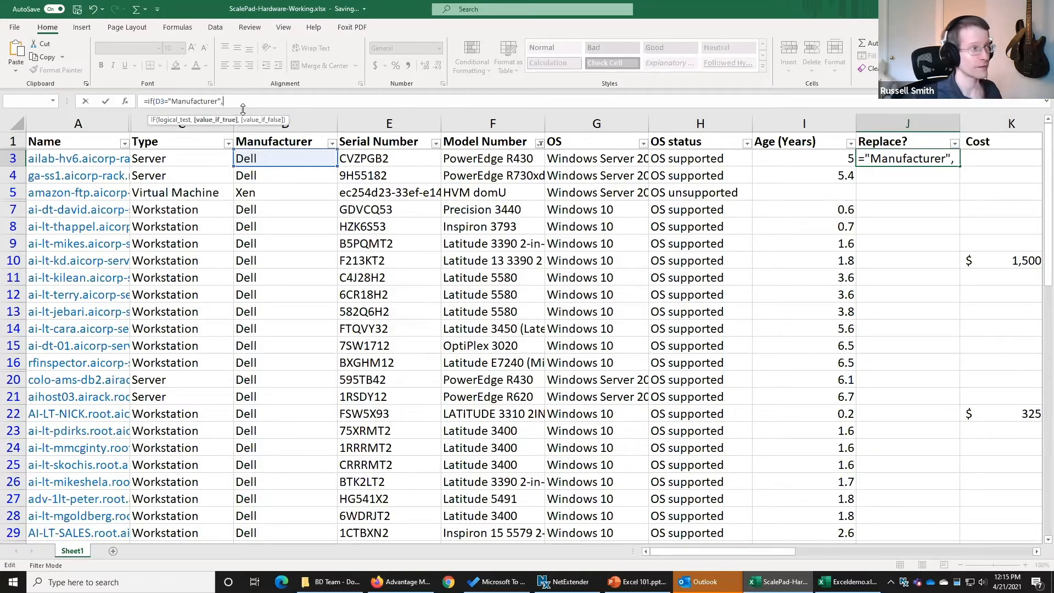
type("True,")
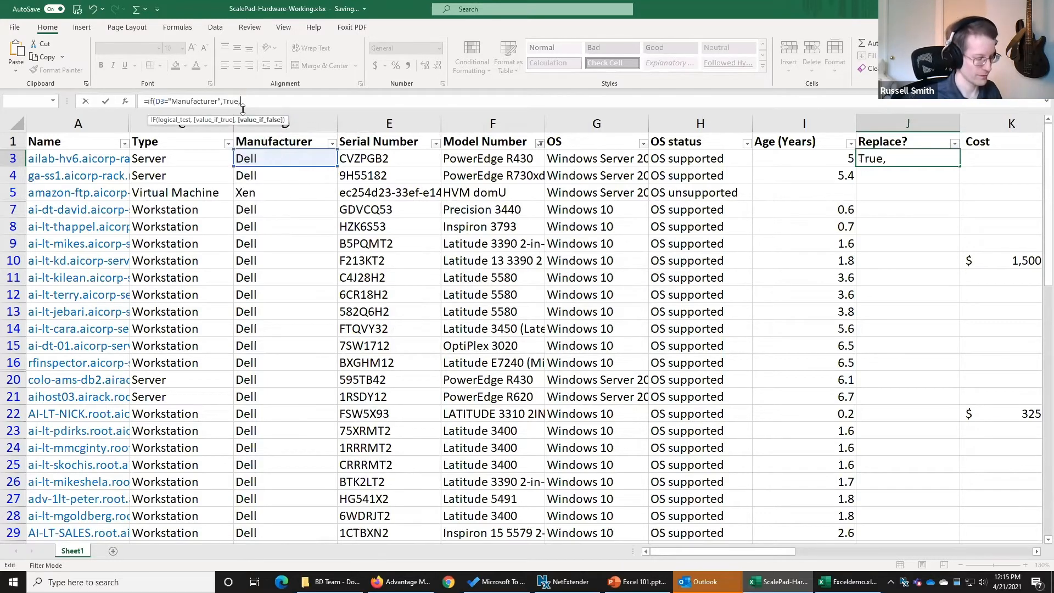
type("Fales")
key("BackSpace")
key("BackSpace")
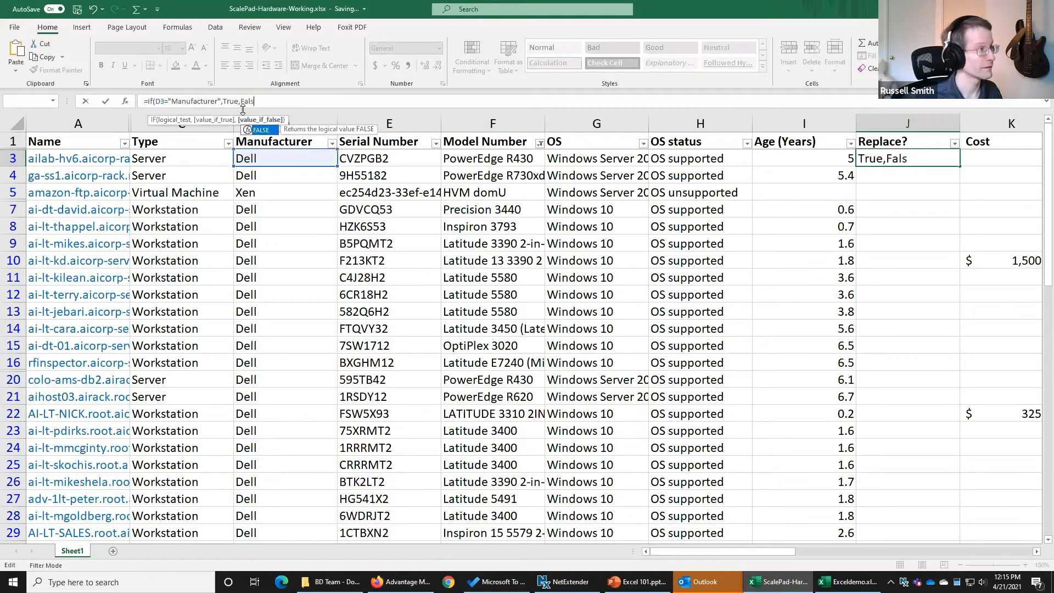
type("se")
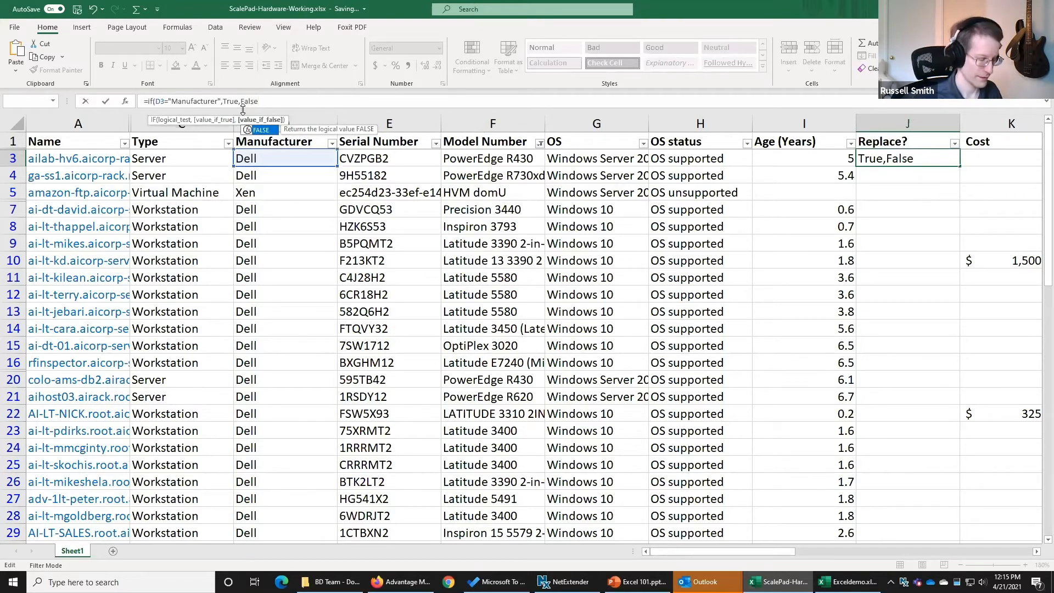
type(")")
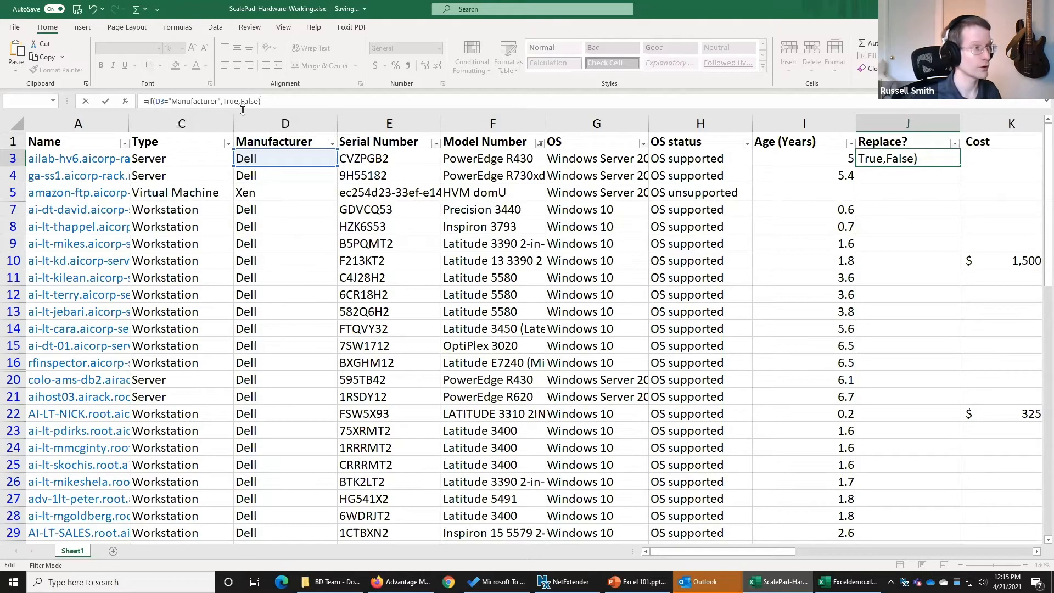
key("Tab")
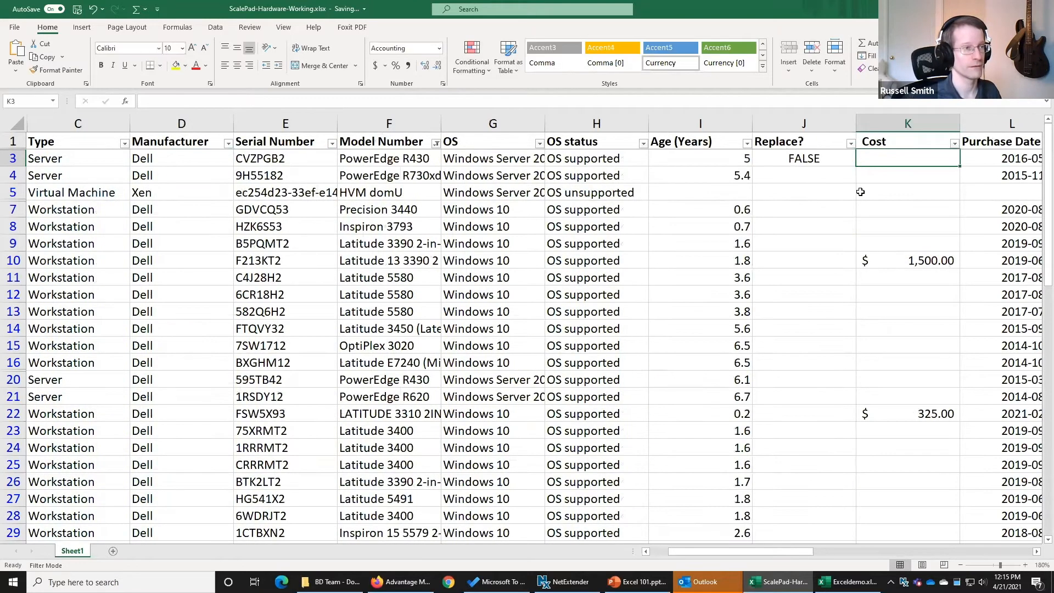
Step: Change the text compared in J3's IF formula to "Dell" and fill the formula down the Replace? column through J28
left_click(822, 166)
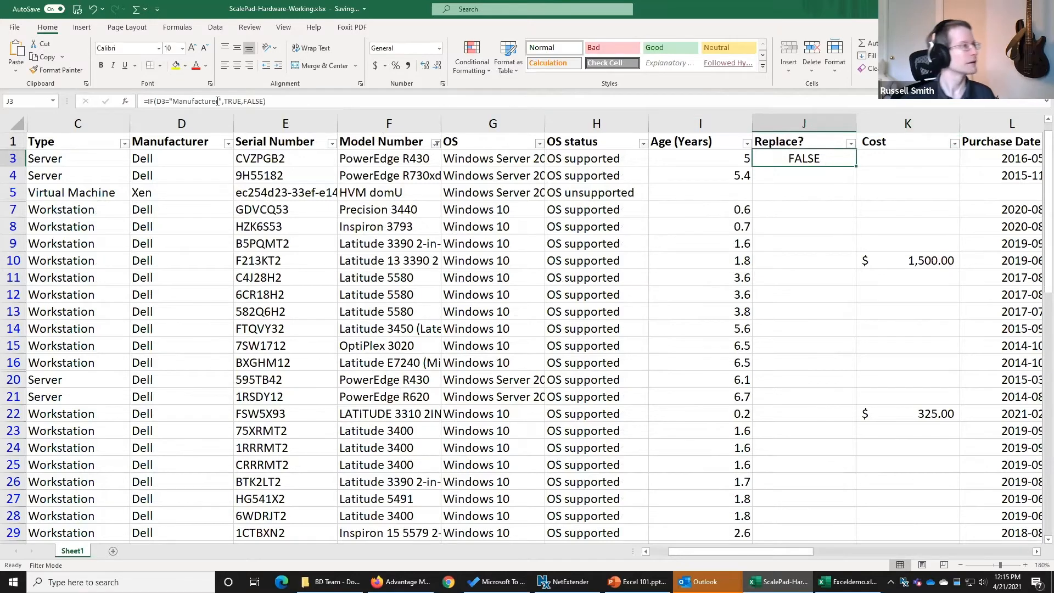
left_click_drag(218, 101, 172, 98)
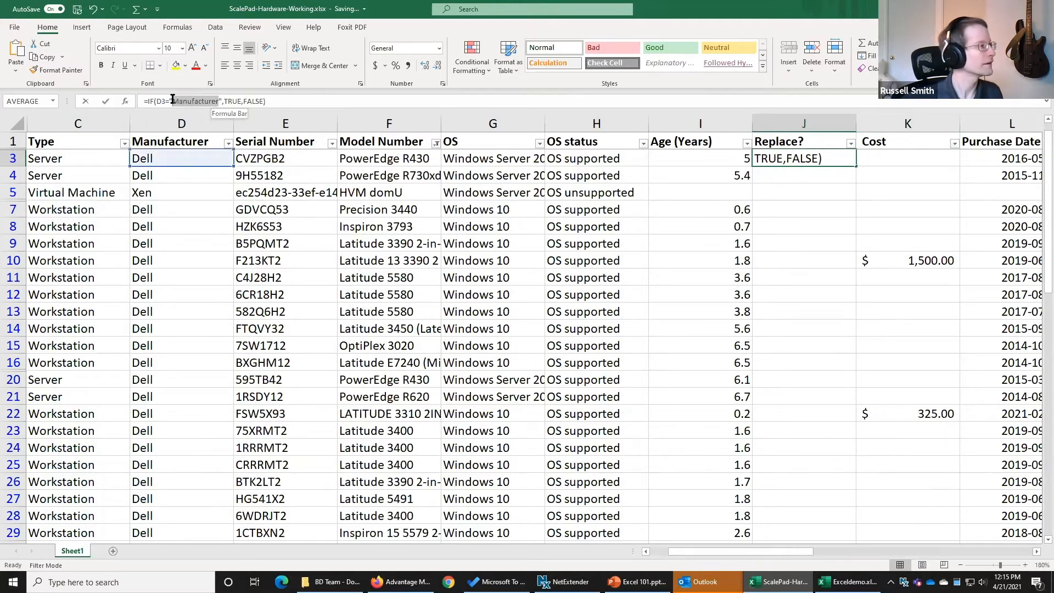
type("Dell")
key("Tab")
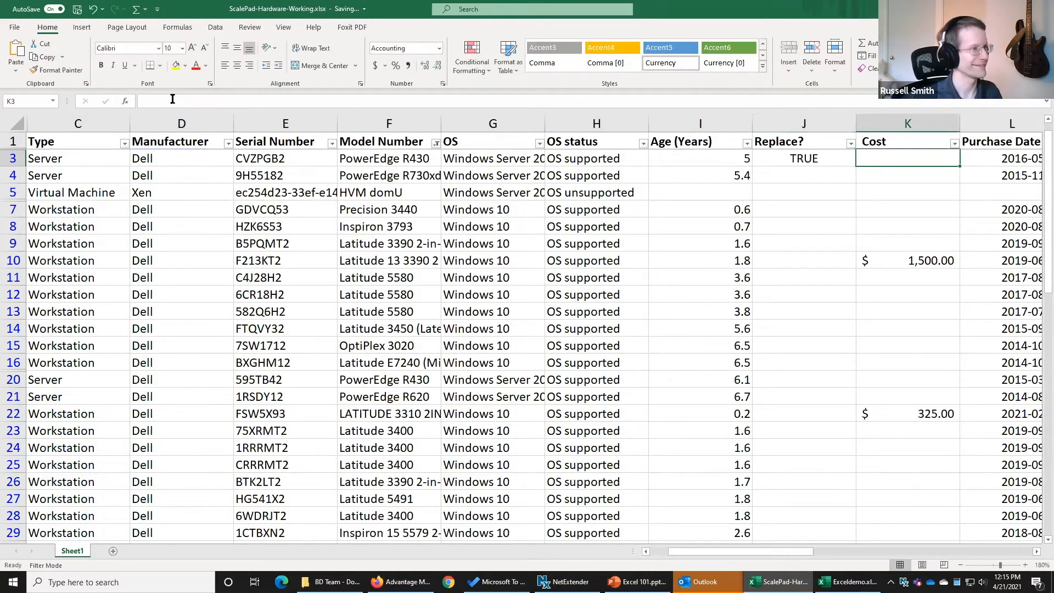
left_click(764, 160)
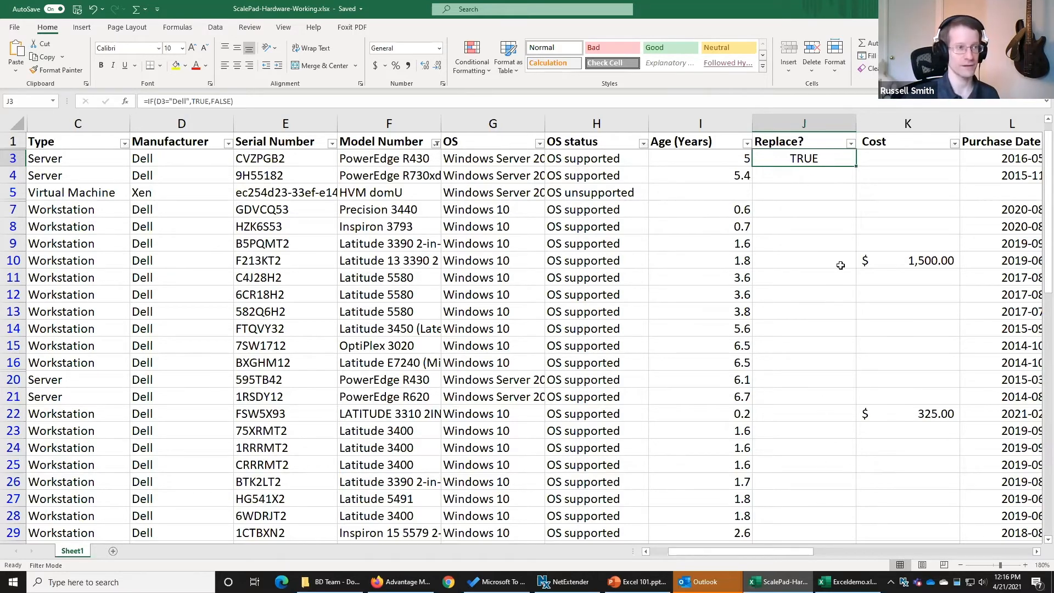
left_click_drag(857, 166, 850, 514)
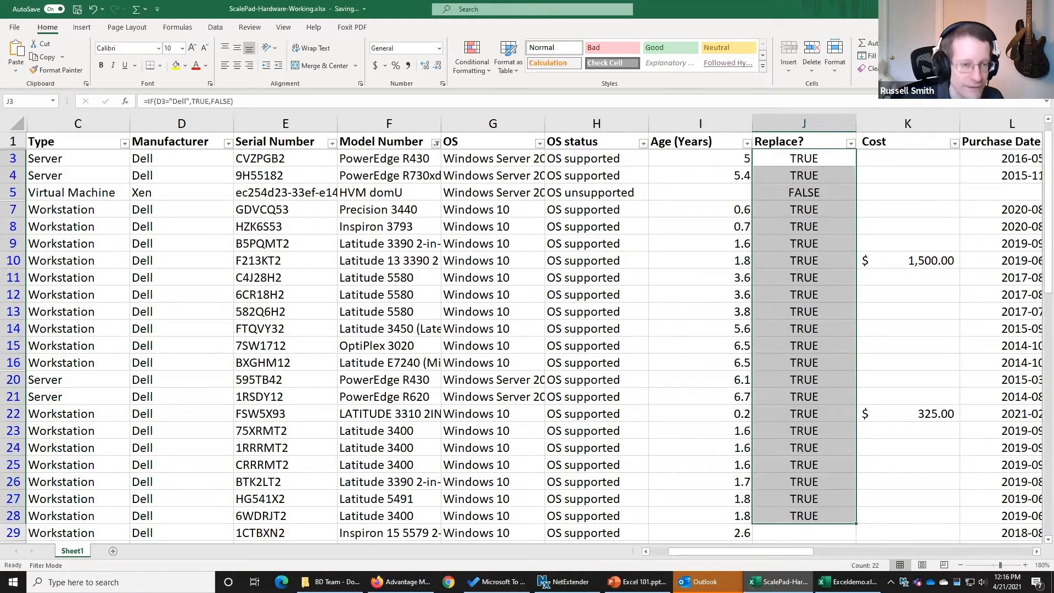
Step: Examine the lookup block below the machine list, checking the machine name in D52 and the VLOOKUP formula in D53
scroll(614, 434, "down", 9)
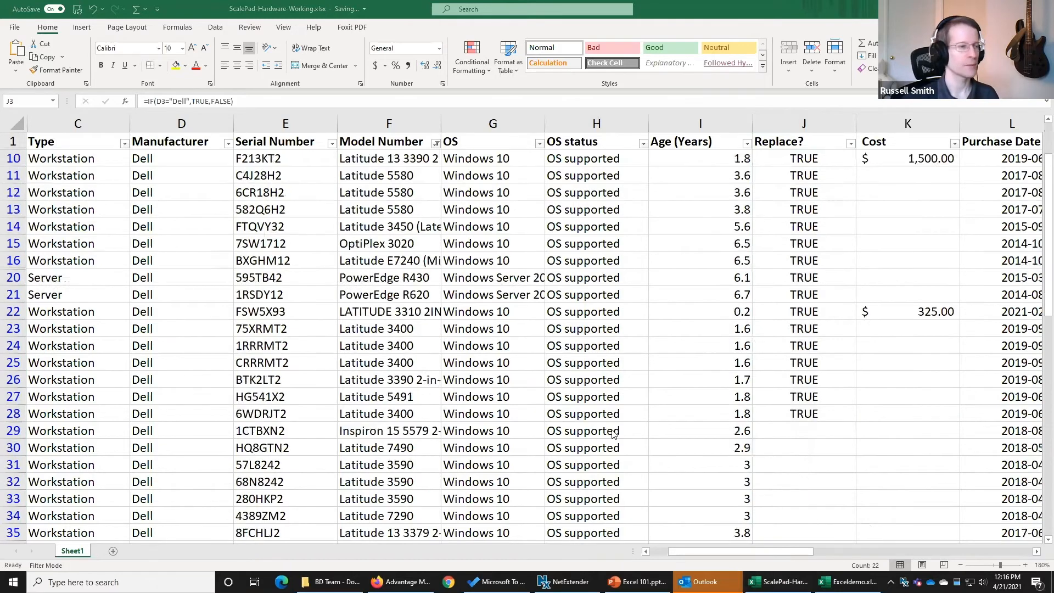
scroll(613, 434, "down", 1)
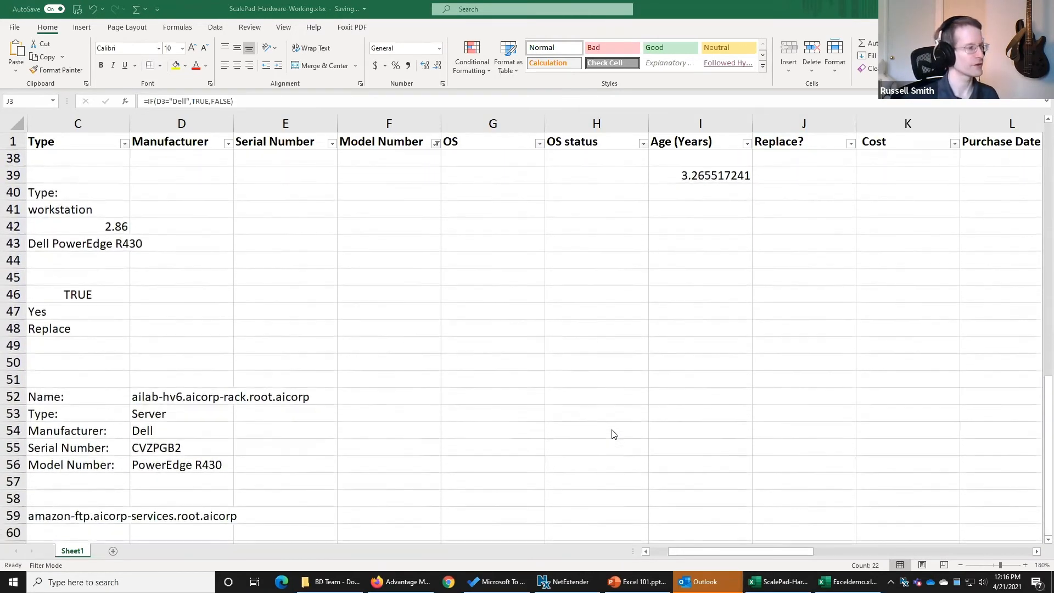
scroll(614, 434, "up", 1)
scroll(614, 434, "down", 1)
left_click(761, 552)
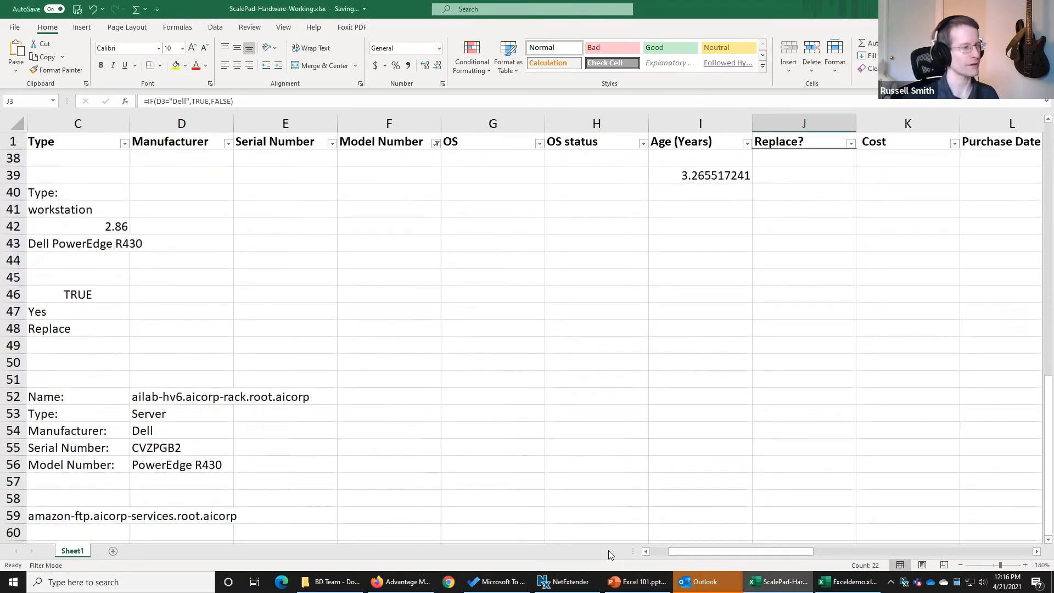
scroll(513, 426, "down", 2)
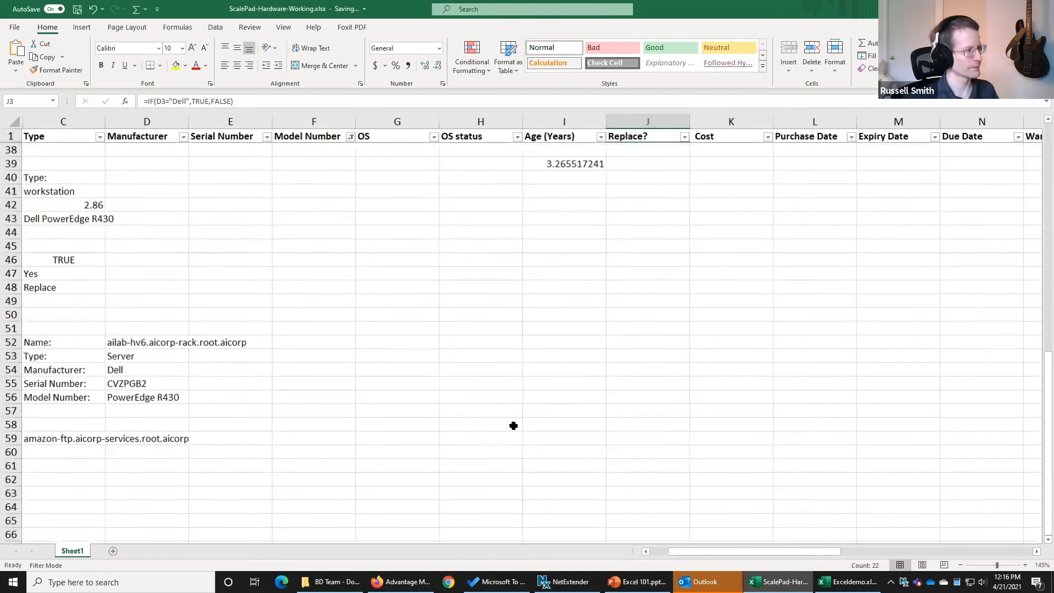
scroll(502, 419, "up", 3)
scroll(501, 420, "down", 1)
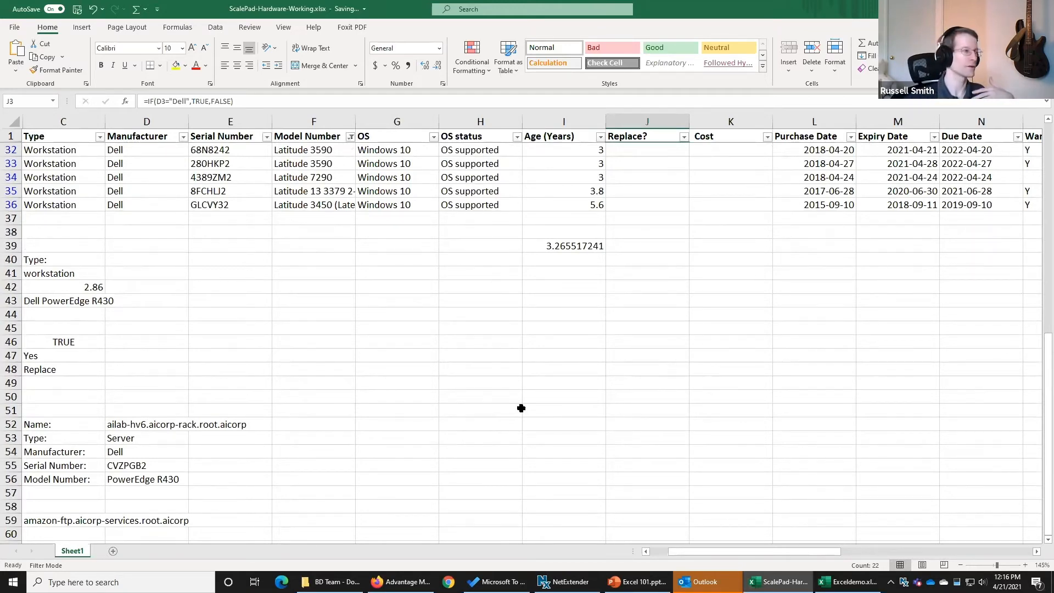
scroll(409, 360, "up", 3)
left_click(123, 465)
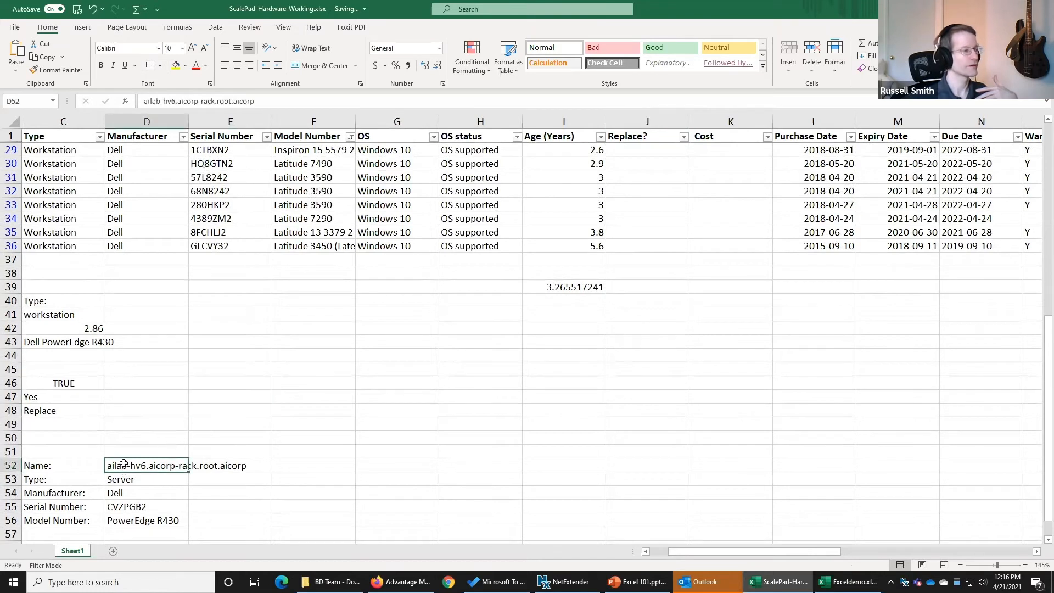
left_click(116, 476)
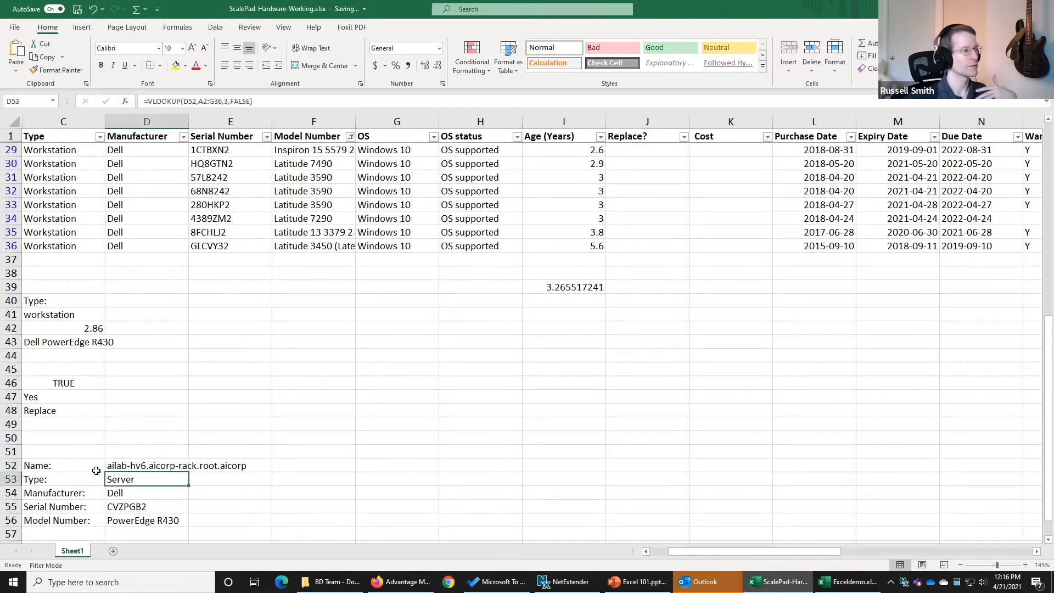
Step: Clear the machine name from D52 and inspect the VLOOKUP formula behind the Type field in D53 against the machine list
left_click(121, 464)
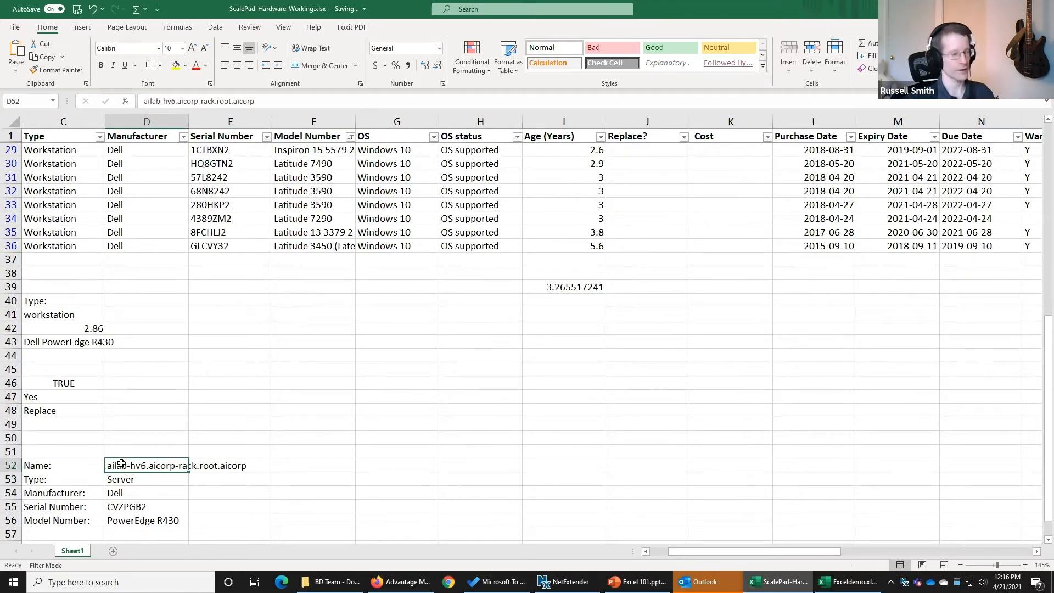
key("Delete")
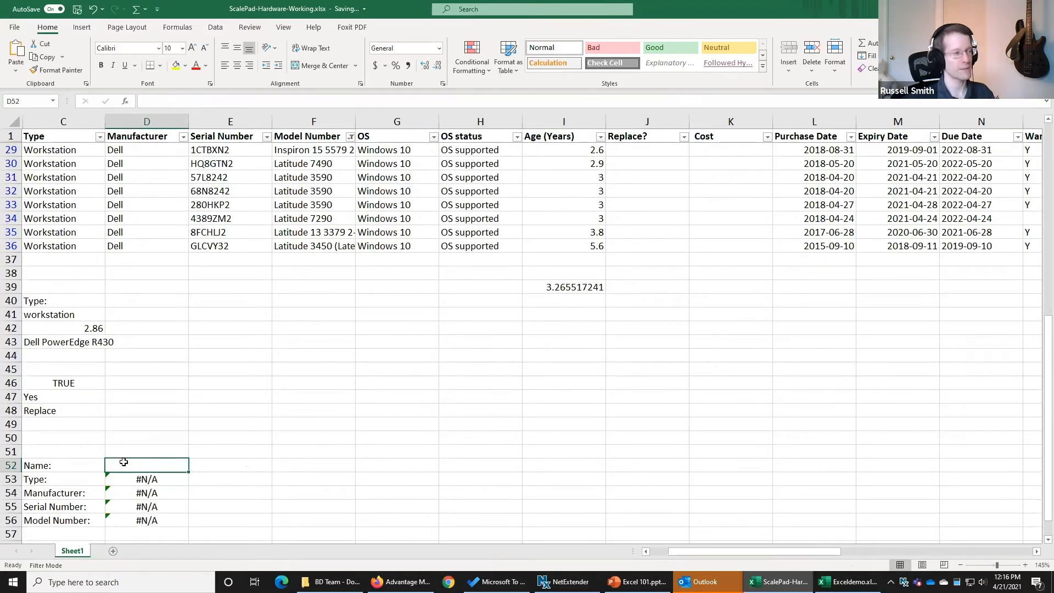
scroll(113, 247, "up", 5)
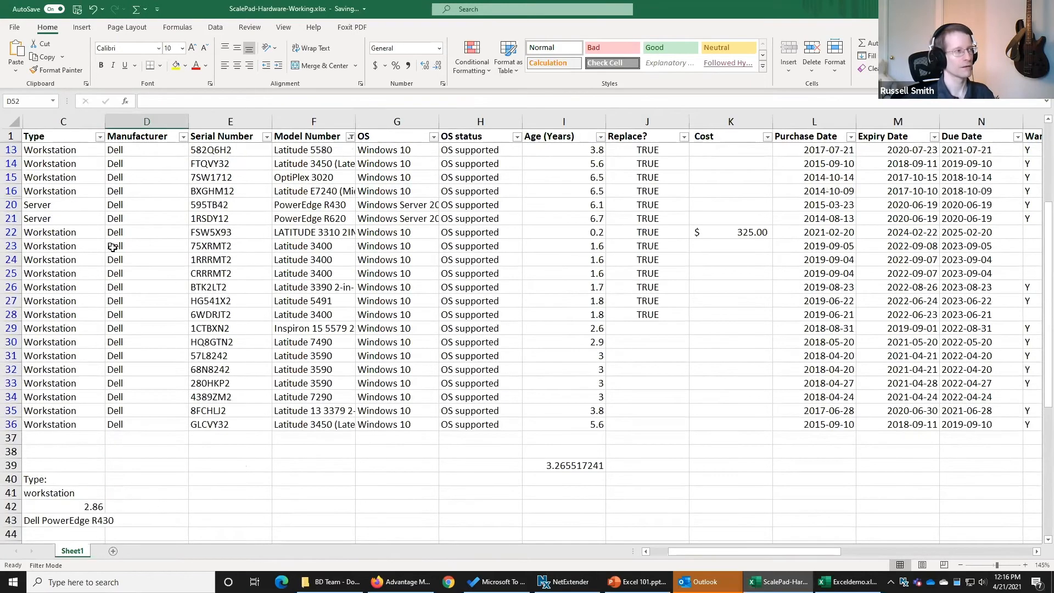
scroll(113, 247, "up", 3)
left_click_drag(693, 551, 593, 551)
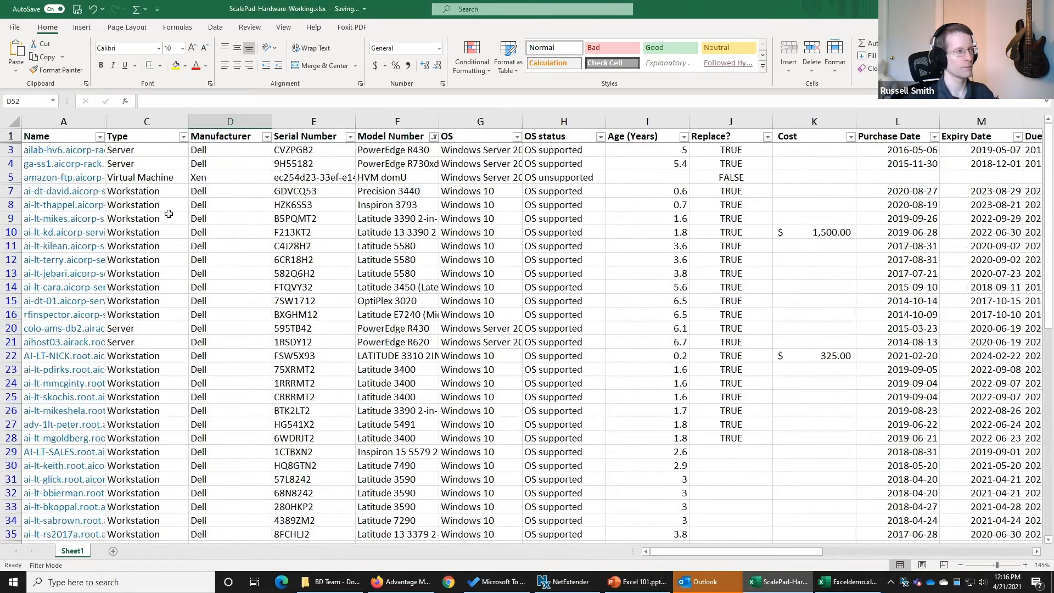
scroll(266, 383, "down", 5)
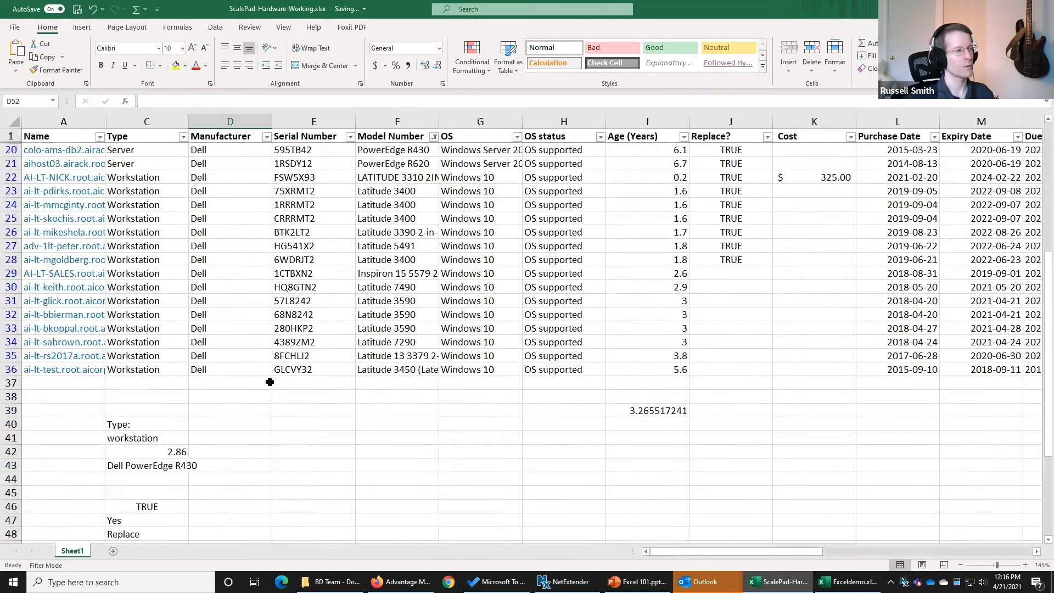
scroll(270, 381, "down", 4)
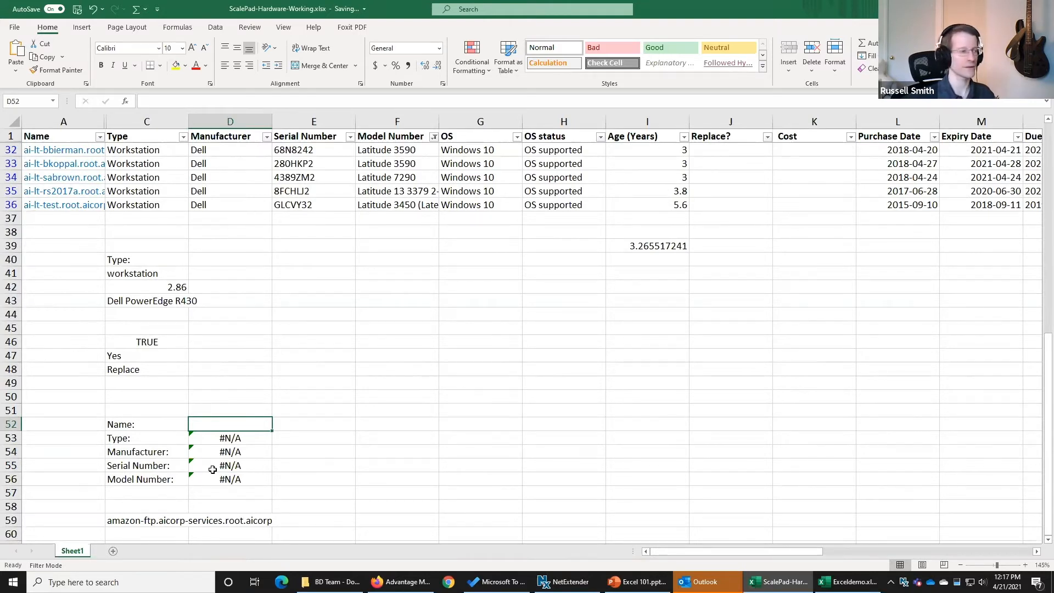
left_click(212, 441)
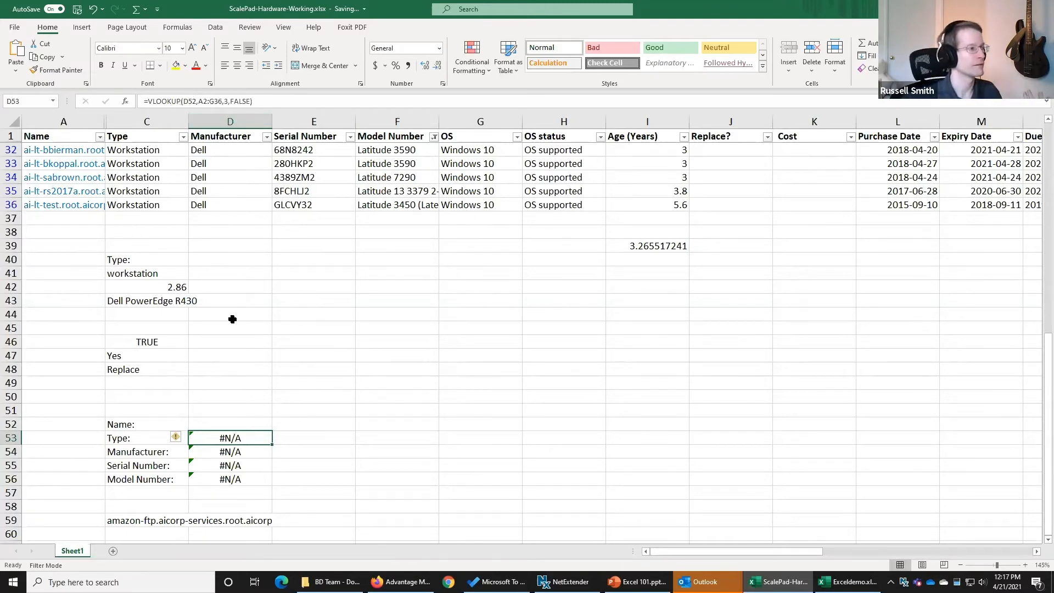
Step: Copy the machine name from A34 and paste it into the Name field in D52 of the lookup block
scroll(236, 304, "up", 1)
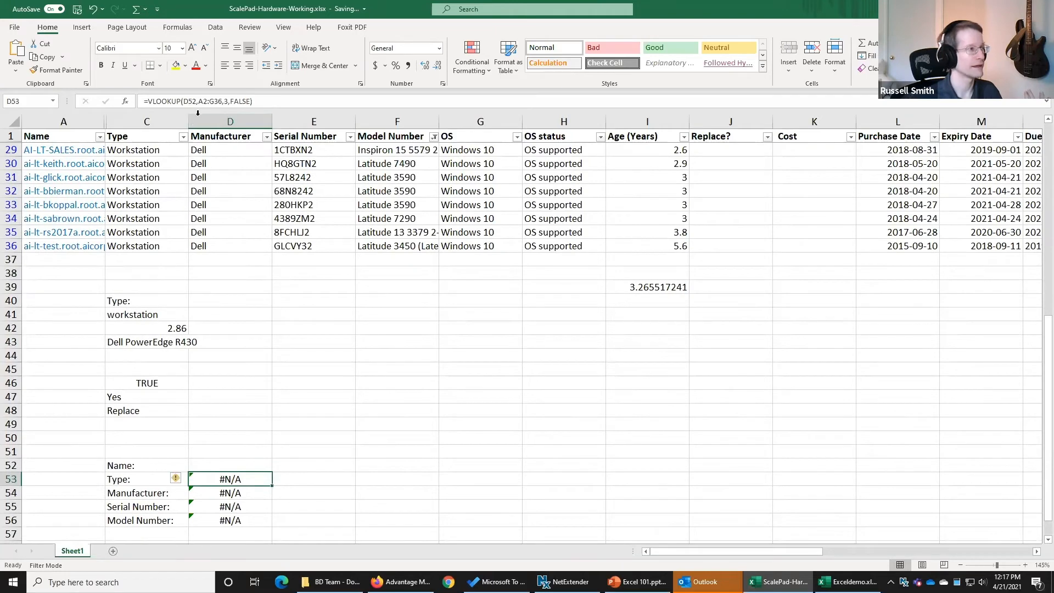
scroll(240, 220, "down", 1)
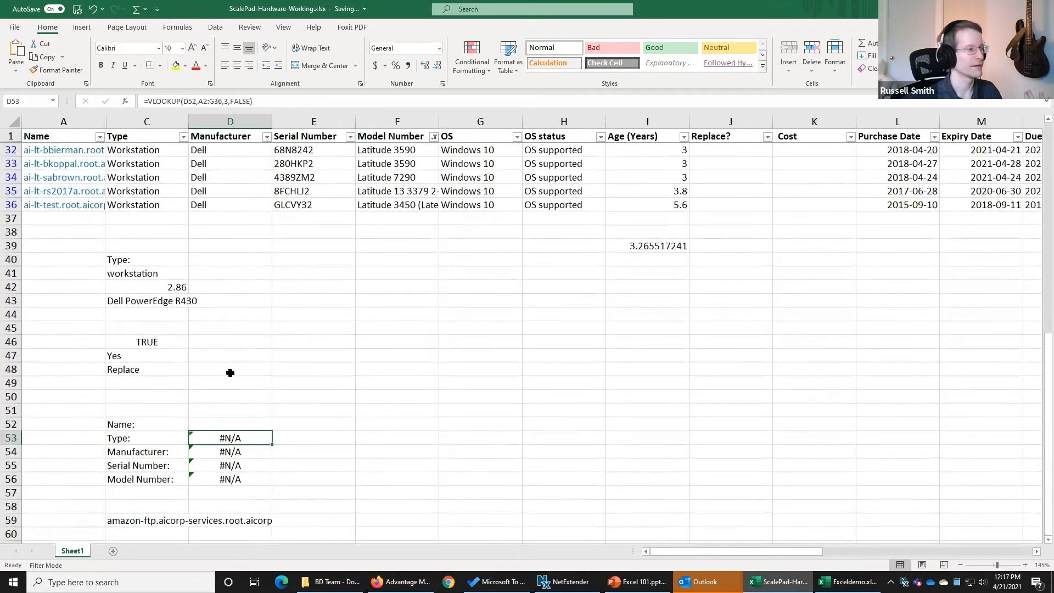
left_click(70, 177)
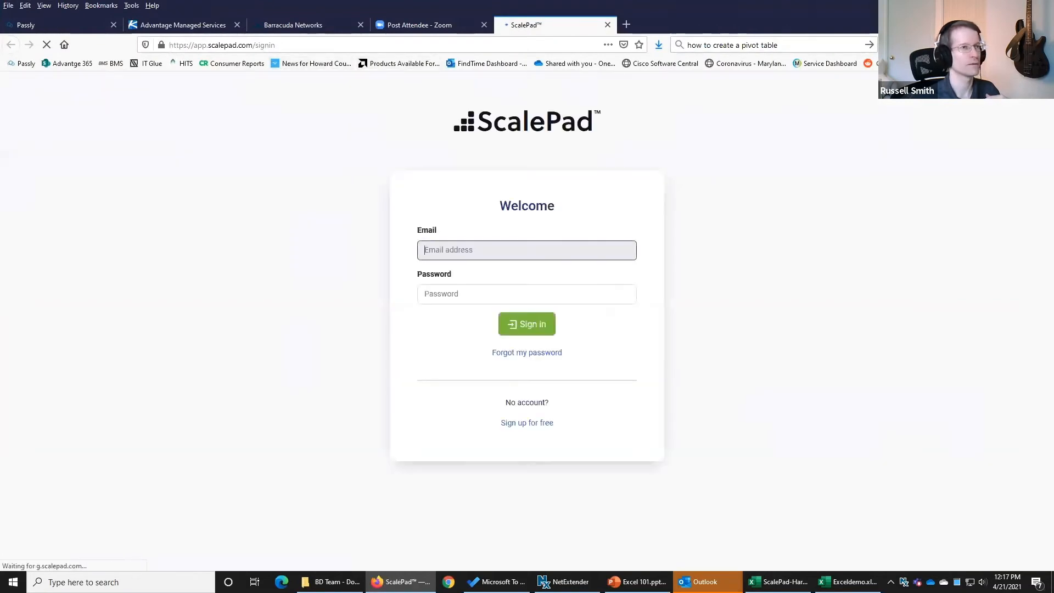
key("alt+Tab")
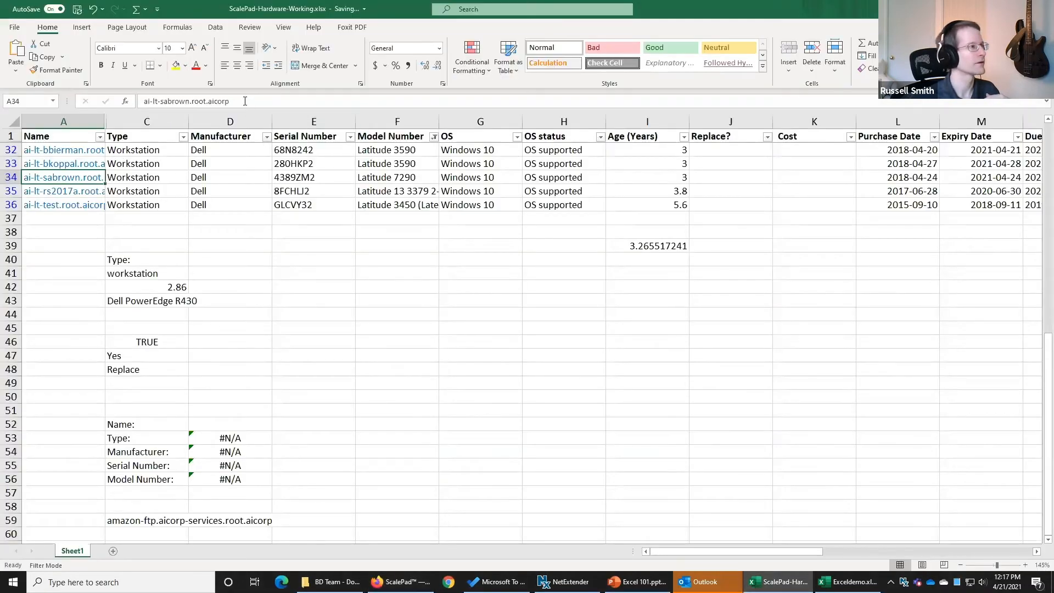
left_click_drag(249, 102, 134, 107)
key("ctrl+c")
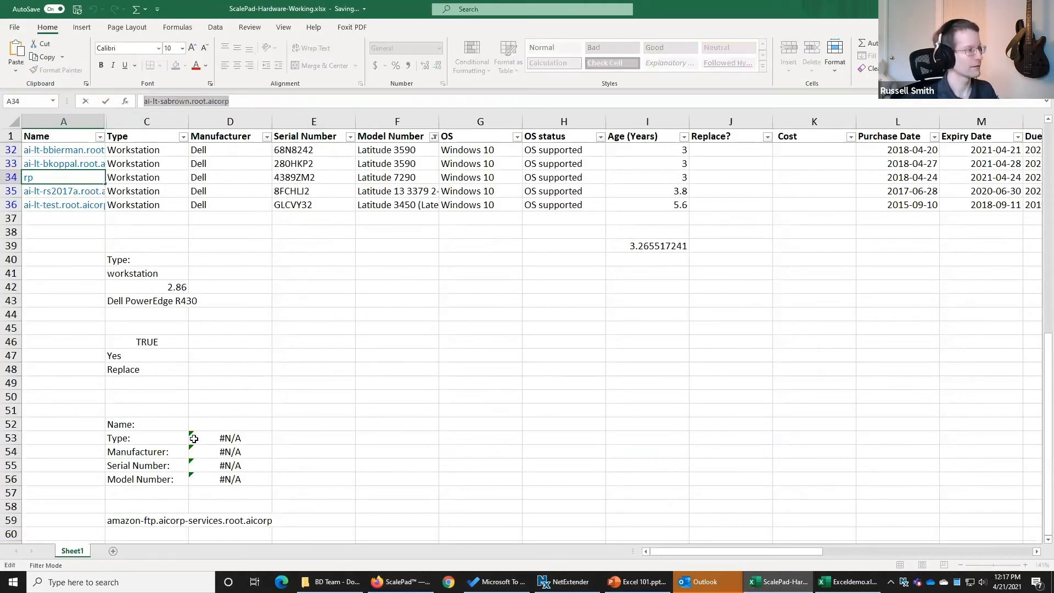
left_click(205, 424)
double_click(205, 424)
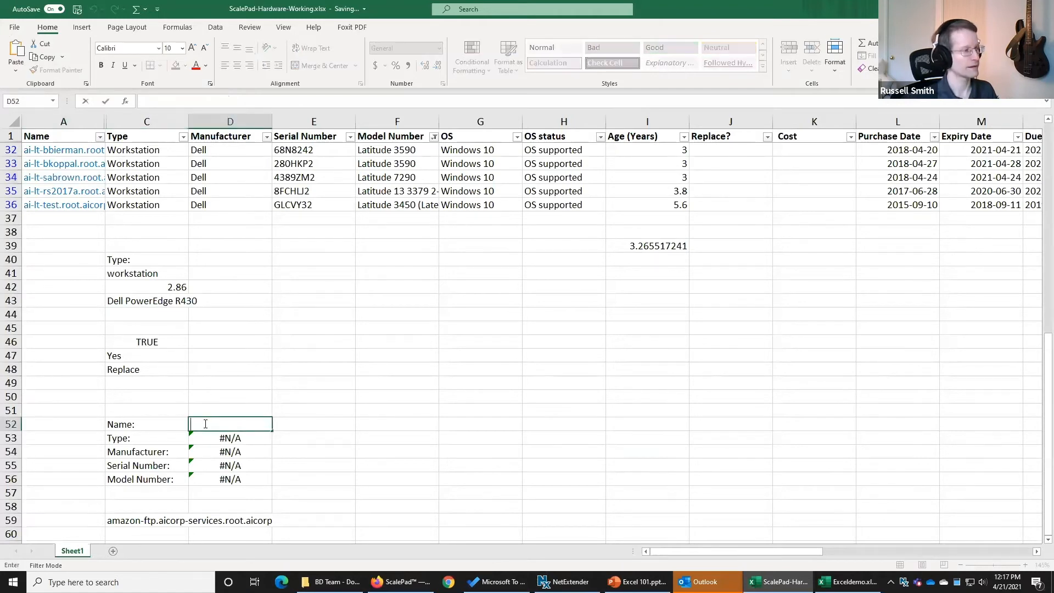
key("ctrl+v")
key("Tab")
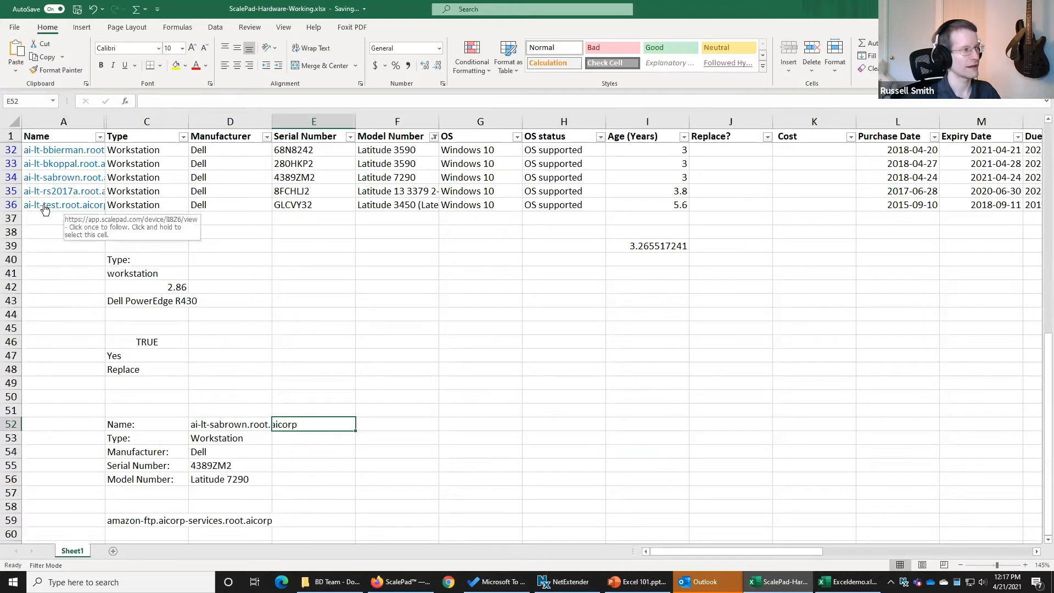
Step: Compare row 34's type, manufacturer, serial number and model number with the lookup block, then inspect the formula in D53
left_click(126, 181)
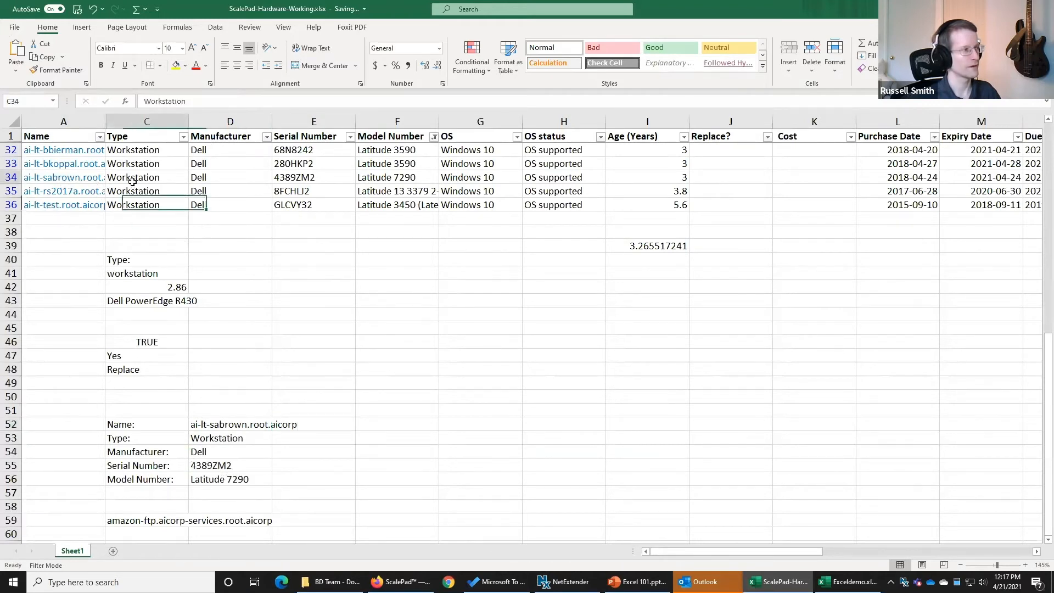
left_click(214, 175)
left_click(327, 176)
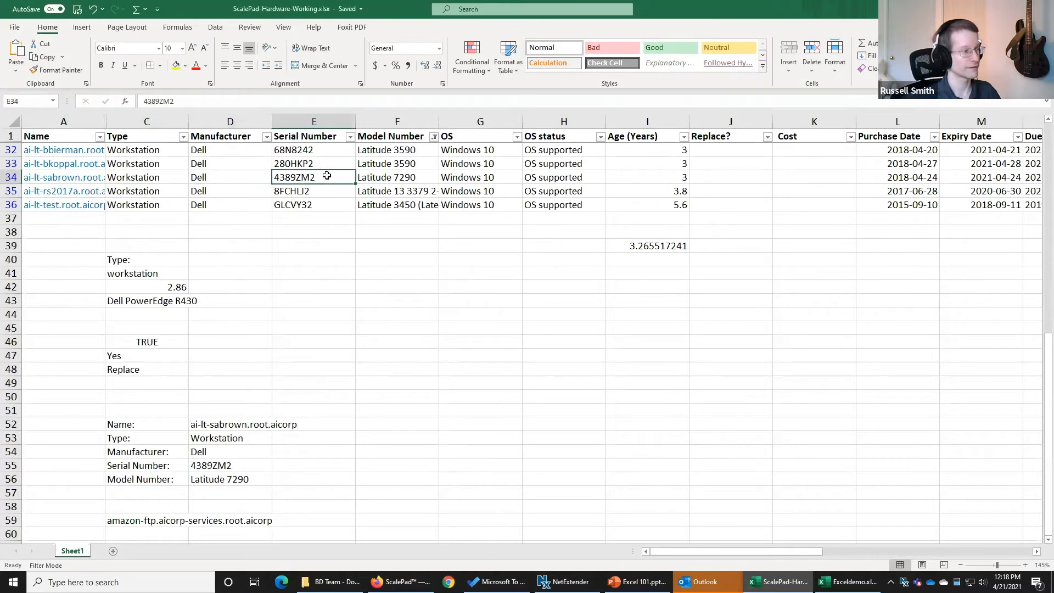
left_click(415, 173)
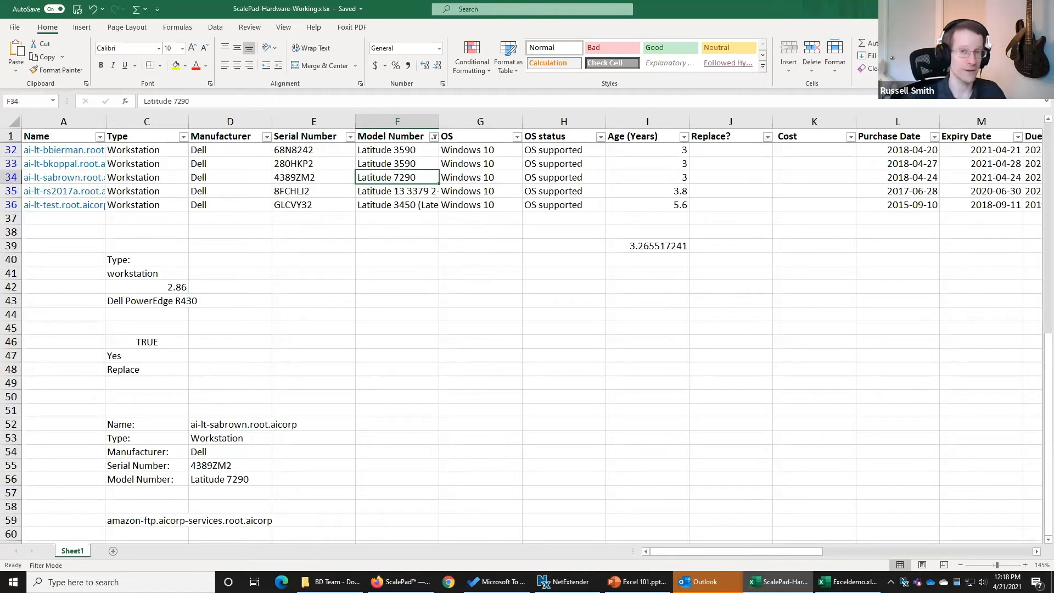
left_click(259, 443)
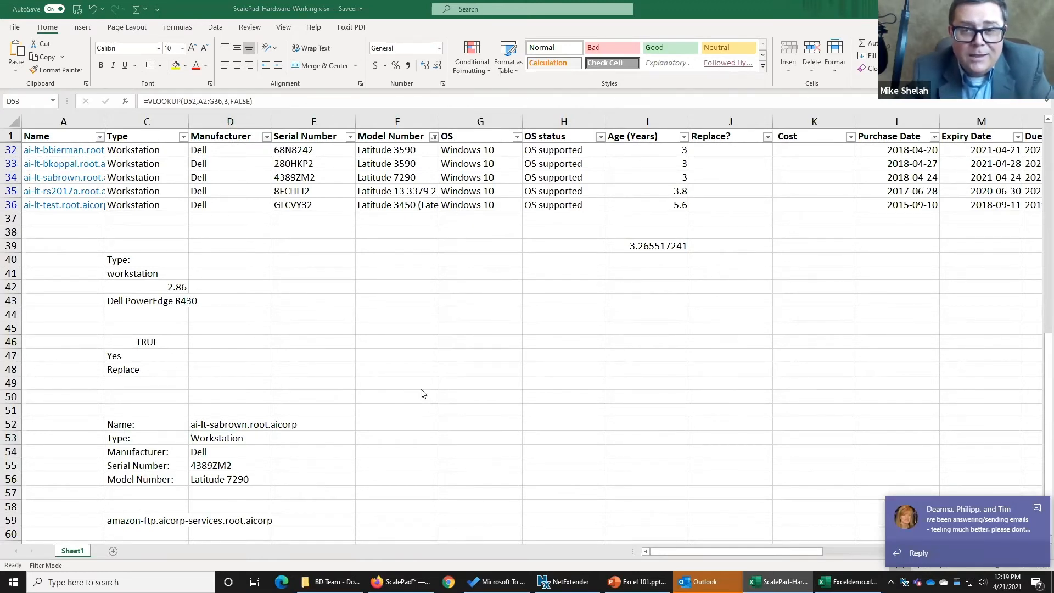
Step: Check the IF formula in C47, then copy the full text of the age-based IF formula in C48
left_click(150, 358)
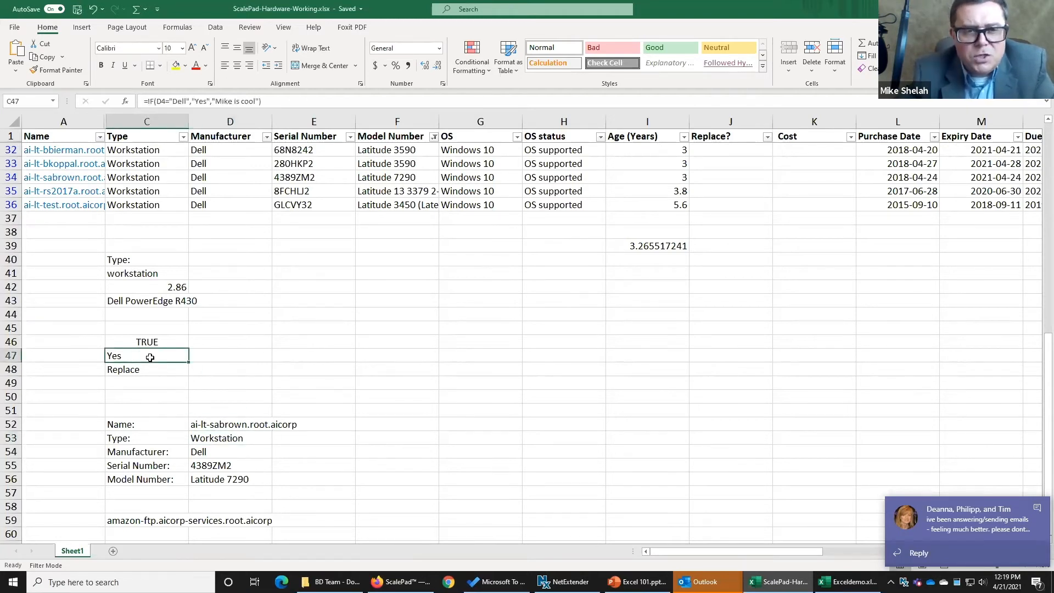
left_click(145, 371)
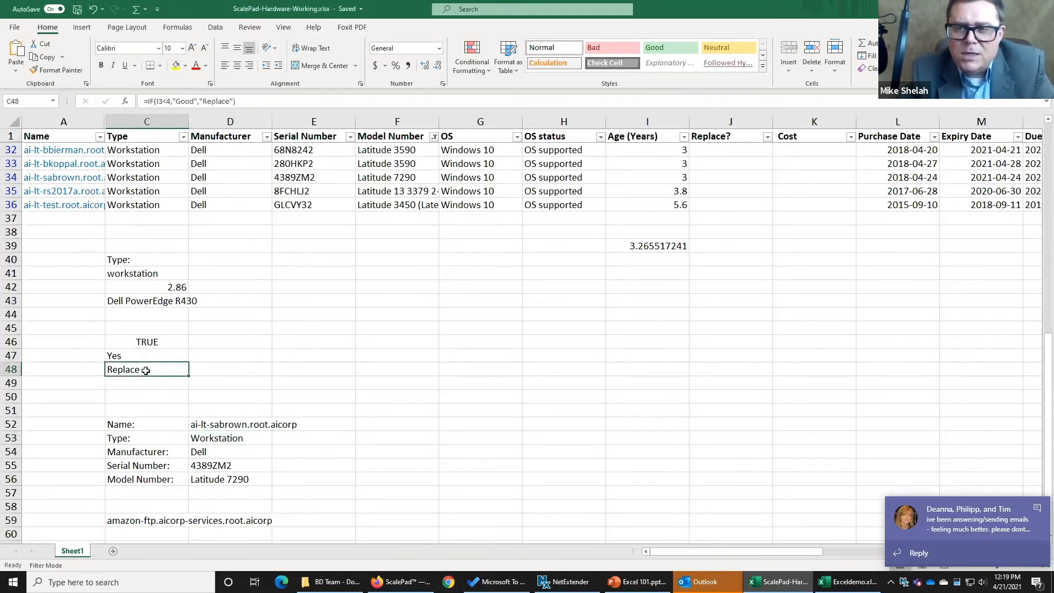
left_click_drag(236, 101, 117, 121)
key("ctrl+c")
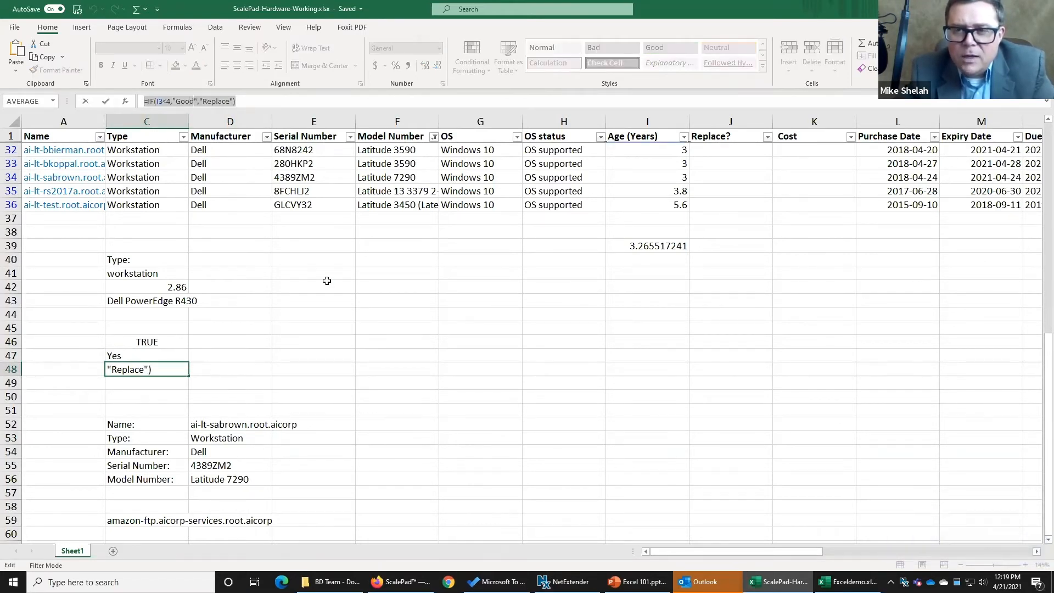
type("=")
left_click(569, 281)
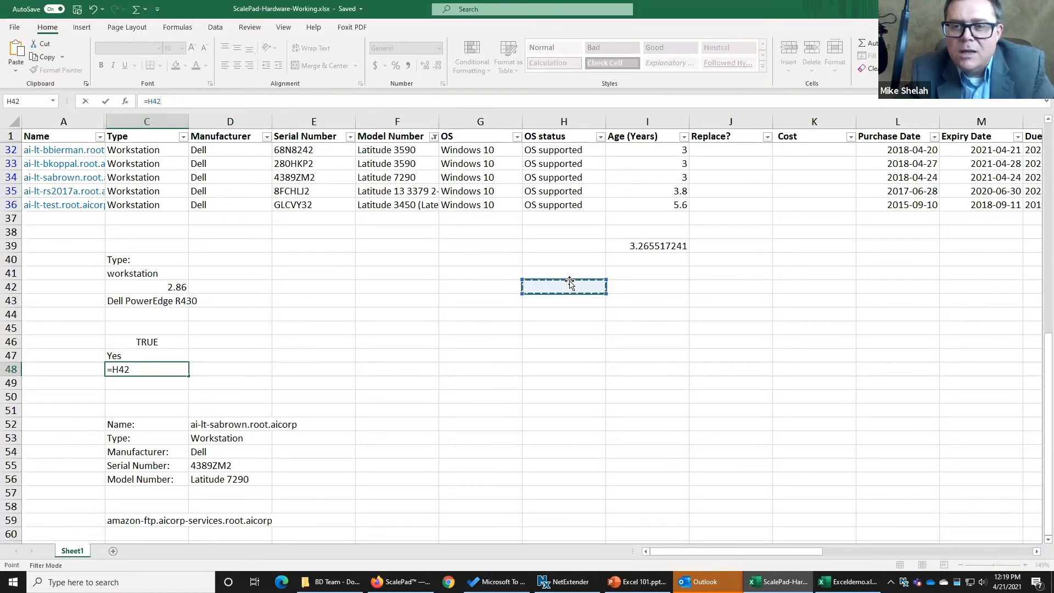
scroll(571, 280, "up", 8)
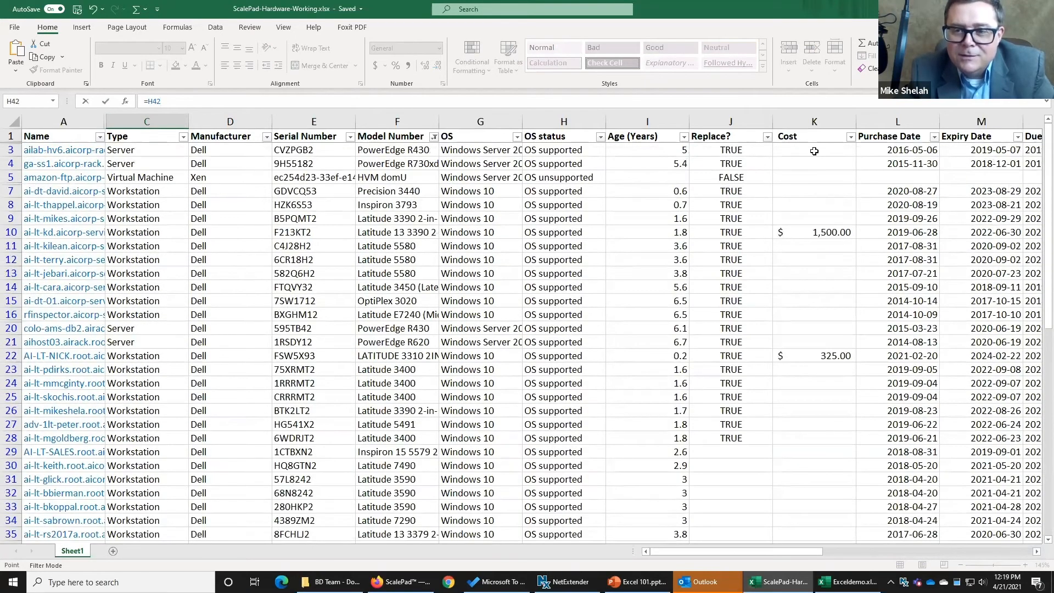
left_click(814, 151)
left_click(749, 148)
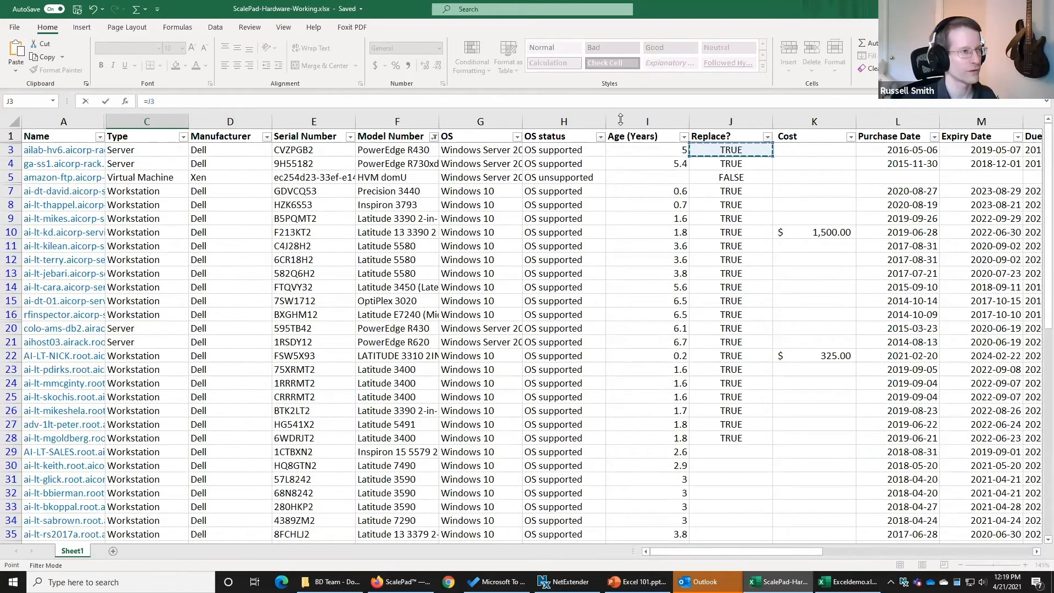
left_click_drag(158, 101, 127, 103)
key("ctrl+v")
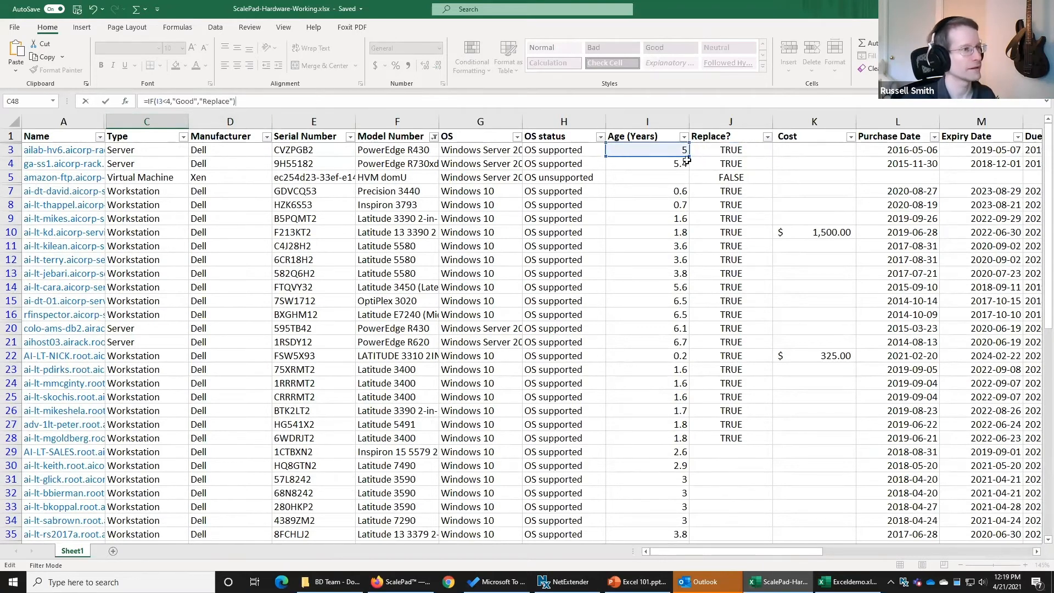
Step: Replace the formula in J3 with =IF(I3<4,"Good","Replace") and fill it down the Replace? column through J29
left_click(709, 145)
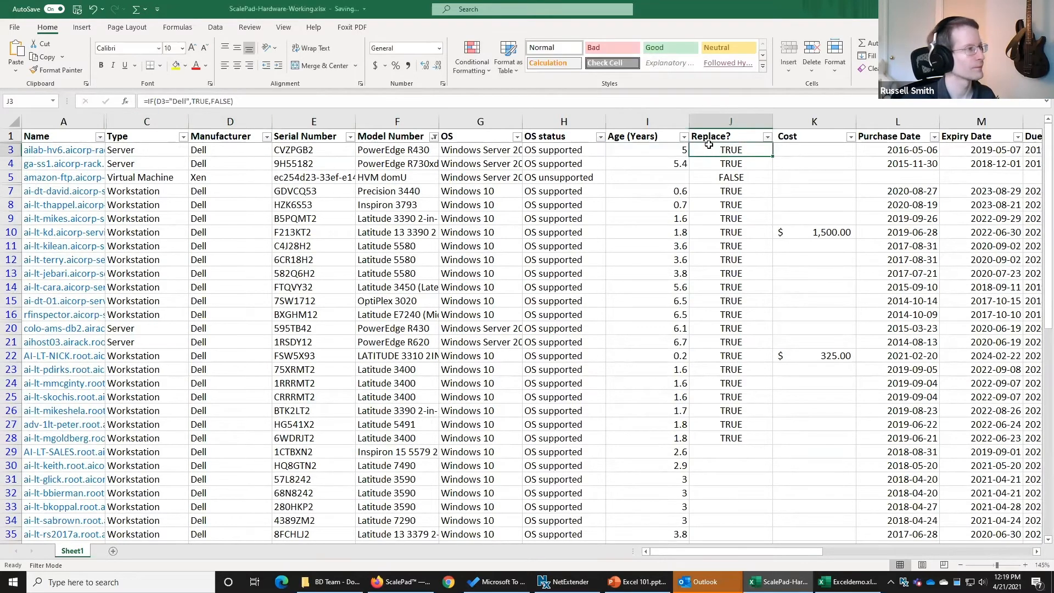
left_click(233, 103)
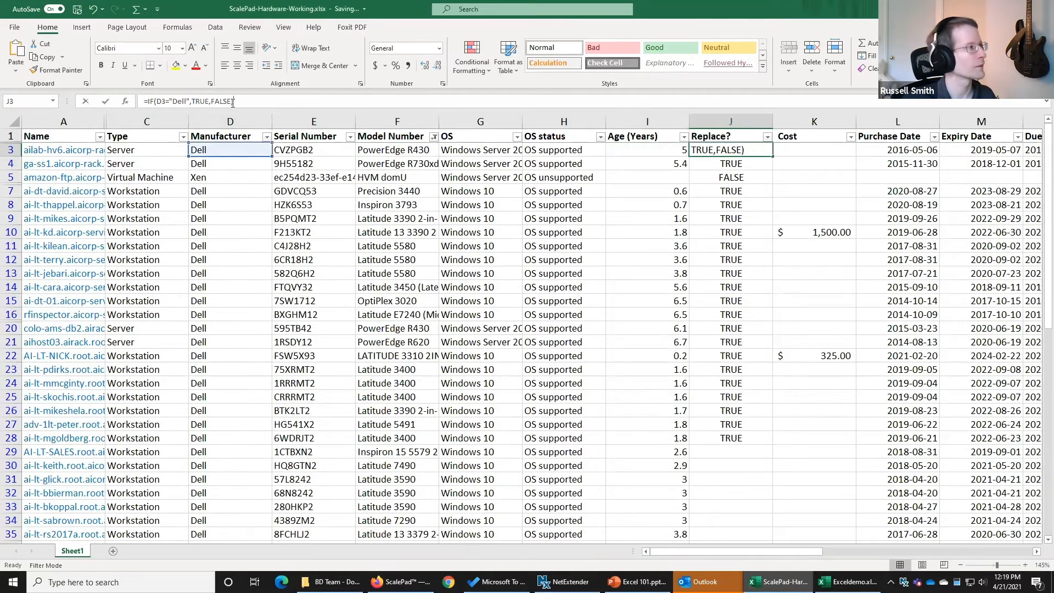
left_click_drag(233, 103, 140, 103)
type("=IF(I3<4,\"Good\",\"Replace\")")
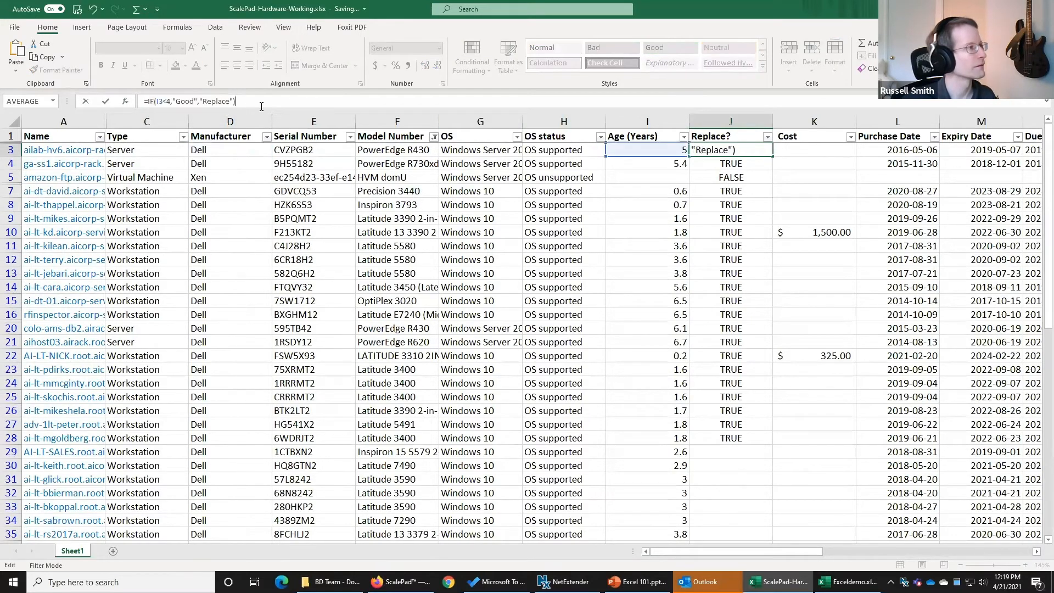
left_click(773, 156)
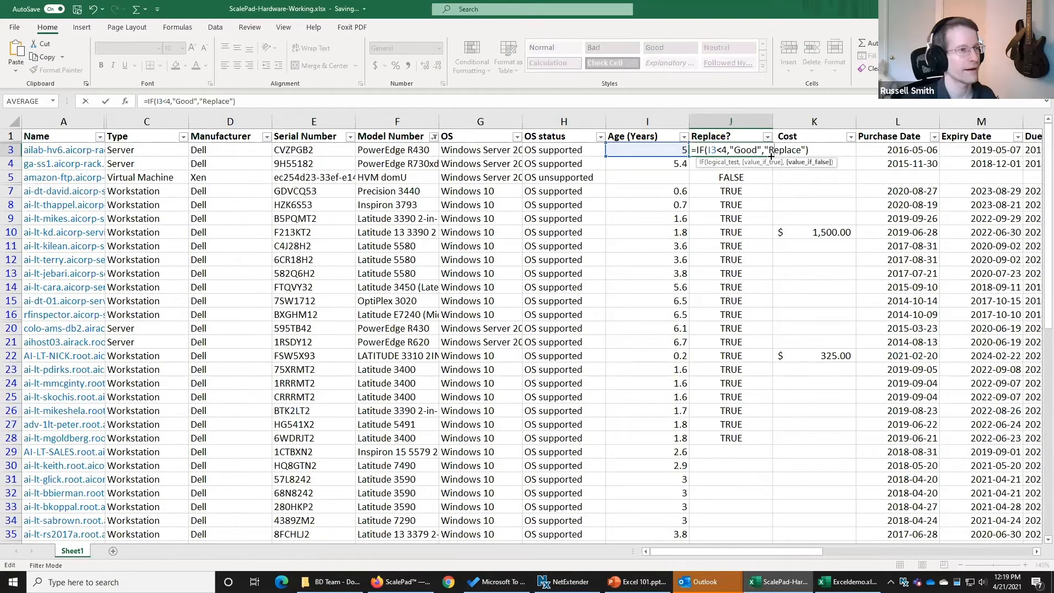
key("ctrl+Return")
left_click_drag(773, 157, 789, 452)
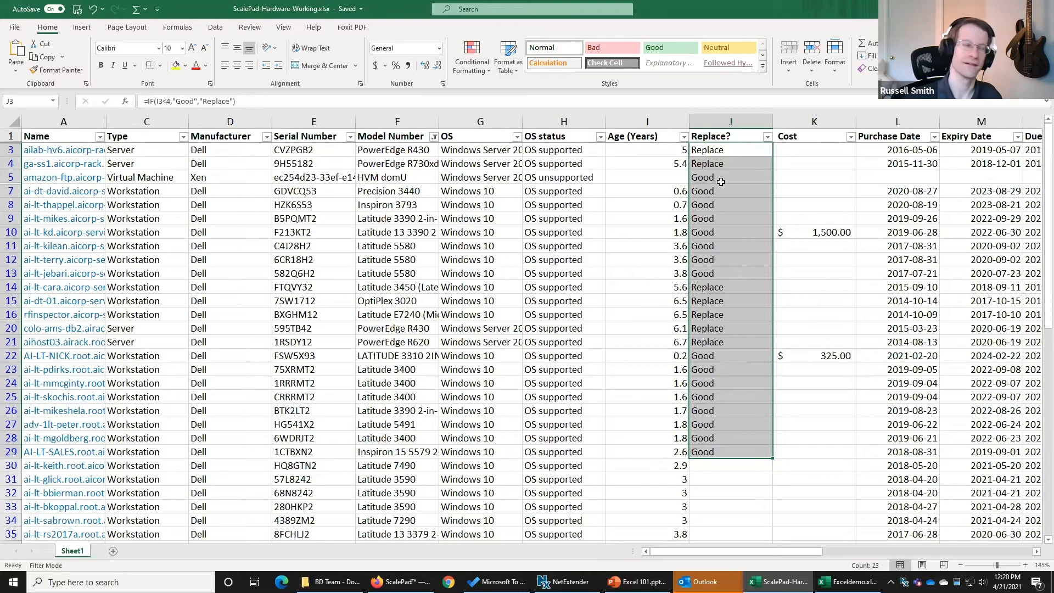
Step: Change the value if false in J3's IF formula to the text C47's formula uses, and fill it down through J29
left_click(206, 100)
double_click(218, 101)
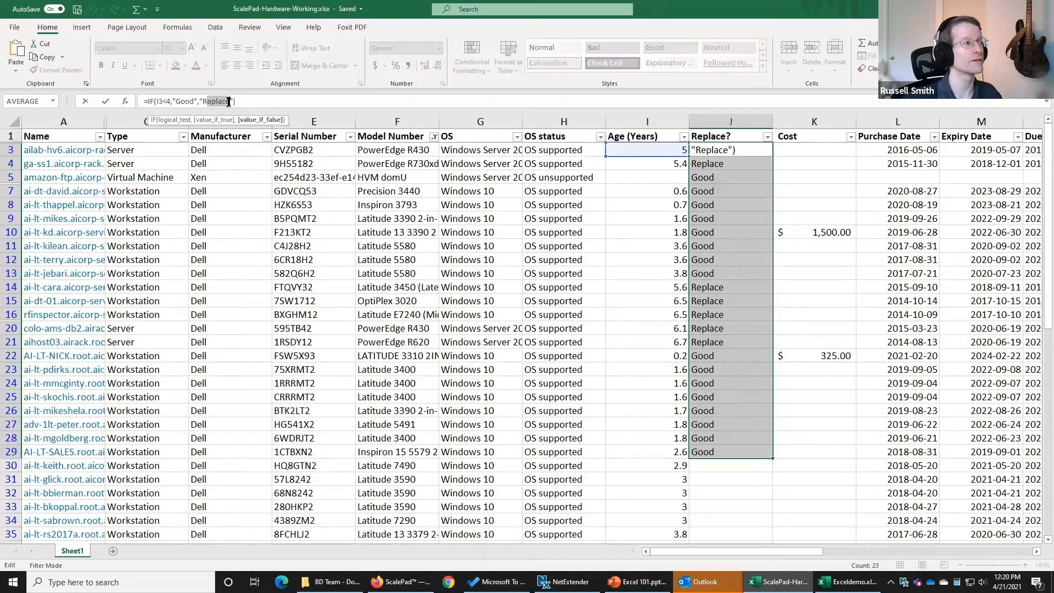
key("BackSpace")
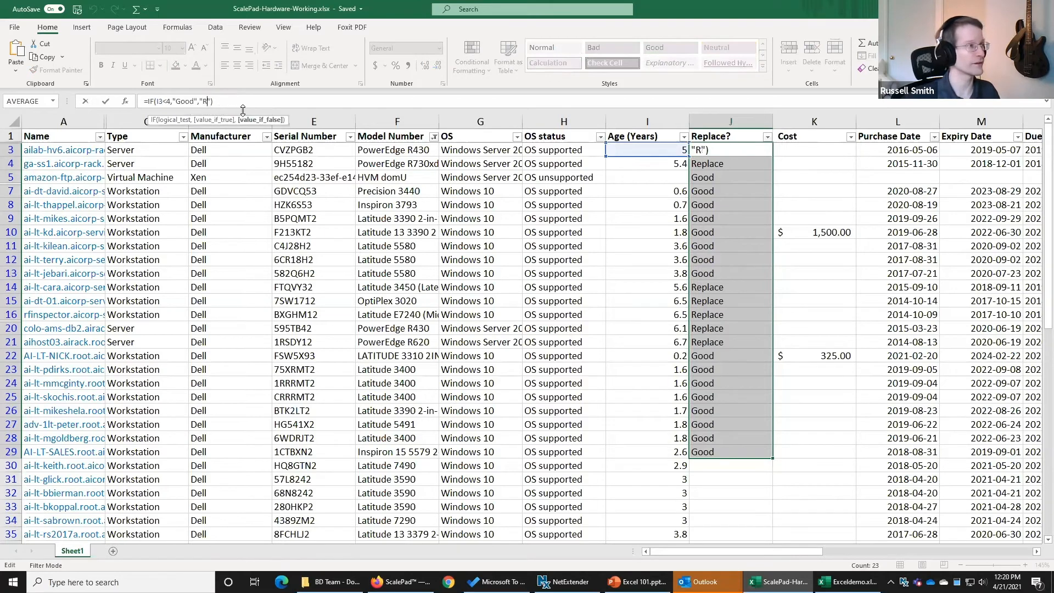
type("Mike is cool")
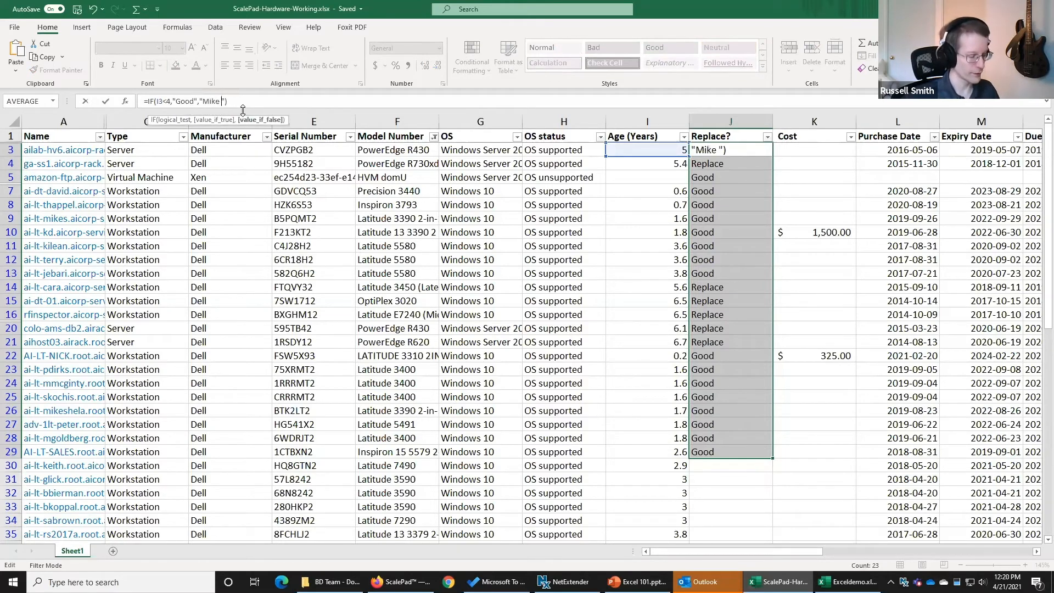
key("Return")
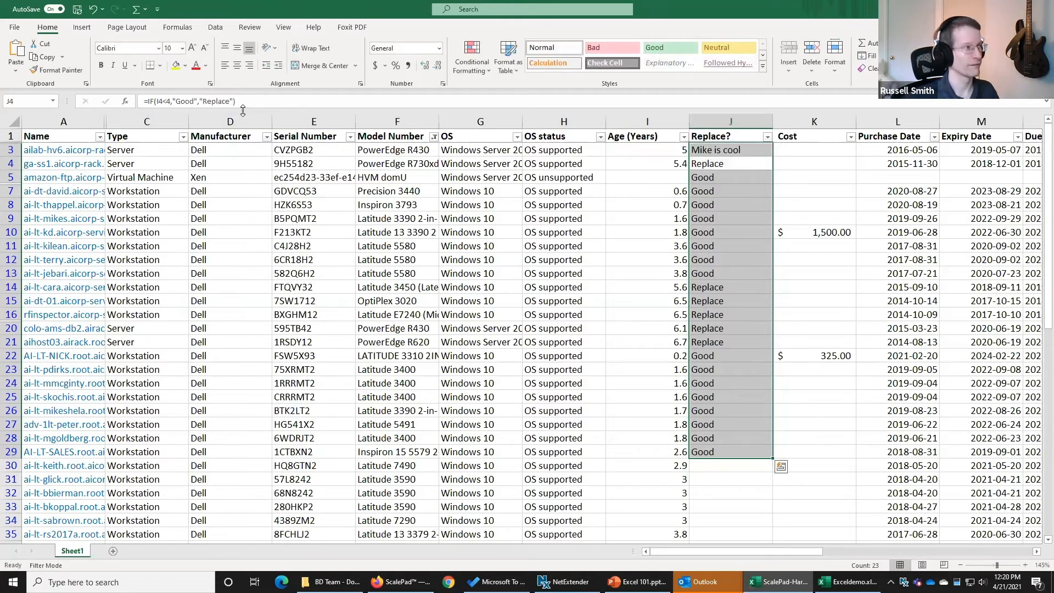
left_click(755, 146)
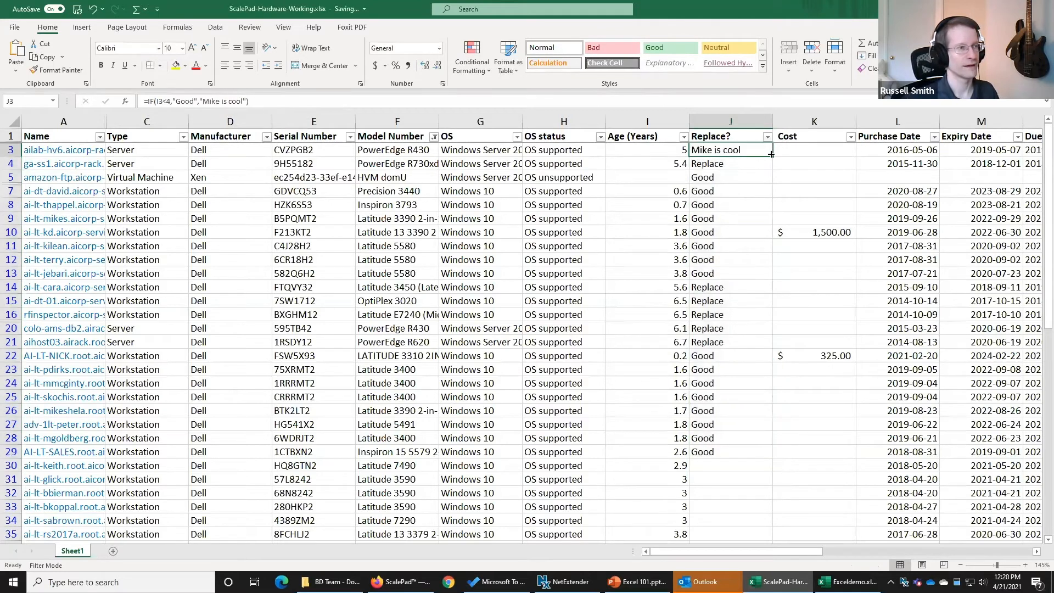
left_click_drag(772, 156, 779, 456)
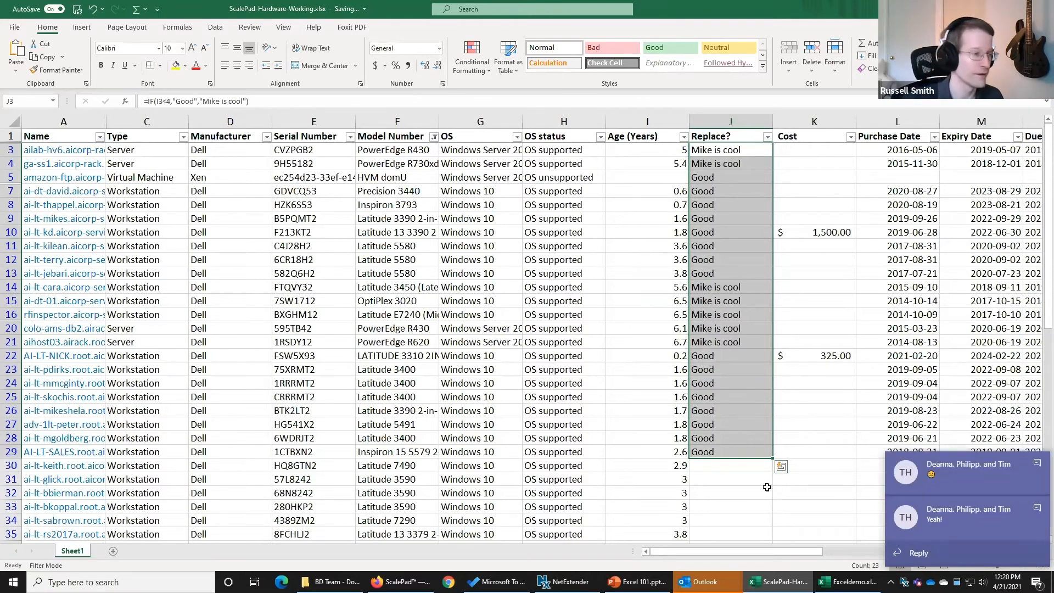
Step: Switch to the Excel 101.pptx presentation in PowerPoint and open slide 4, Further Reading
left_click(637, 582)
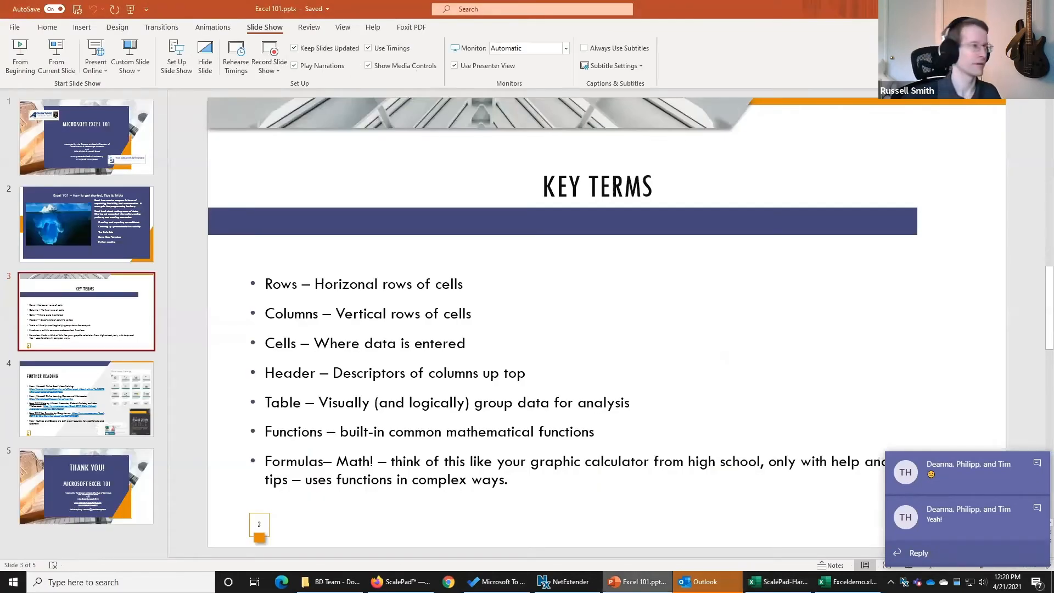
left_click(105, 373)
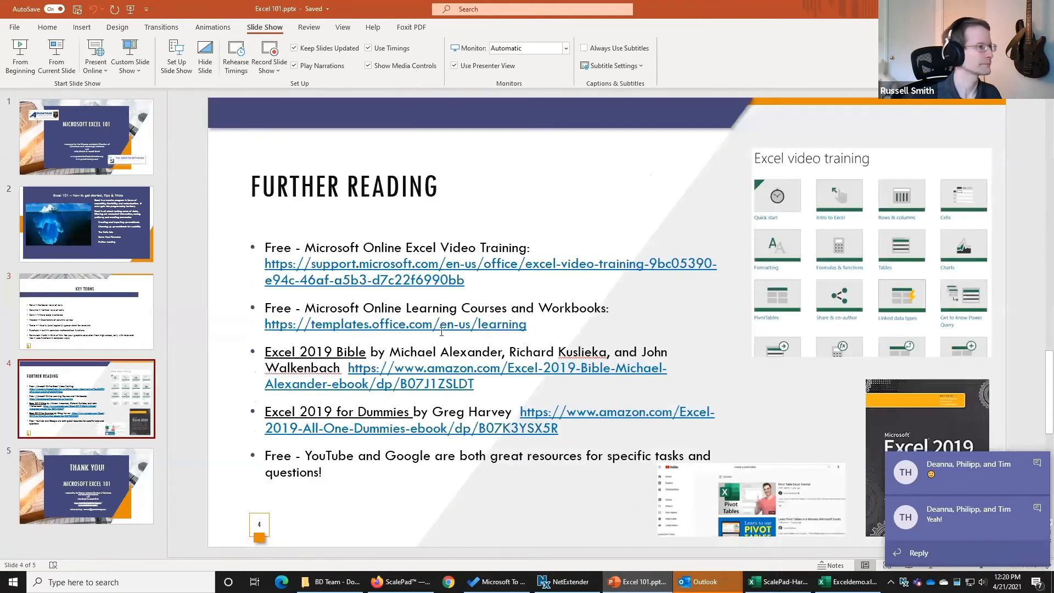
Step: Start the slide show from the first slide and adjust its display settings in the presenter view
left_click(20, 55)
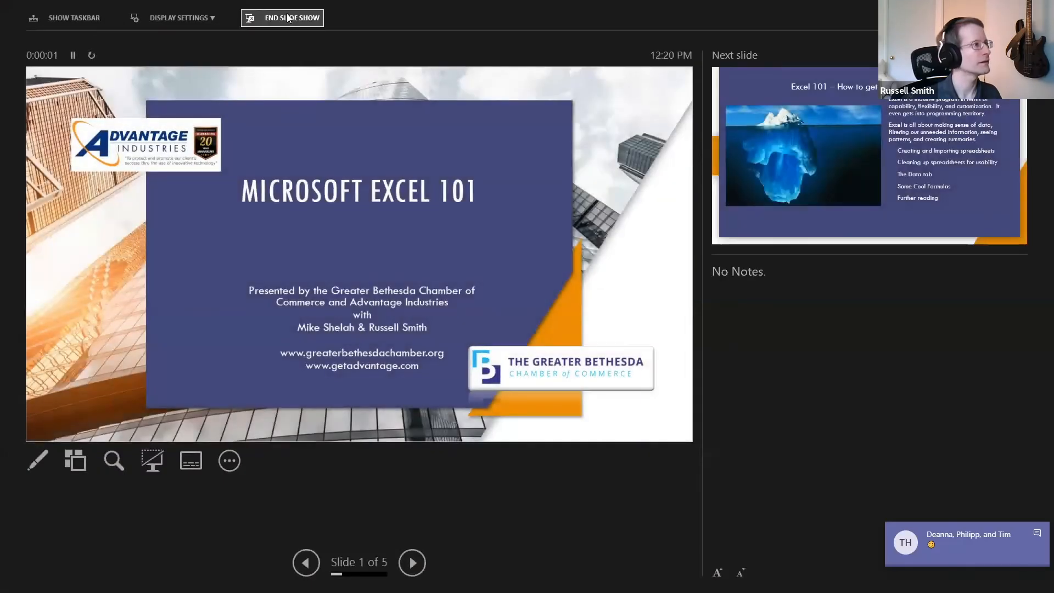
left_click(288, 18)
left_click(20, 55)
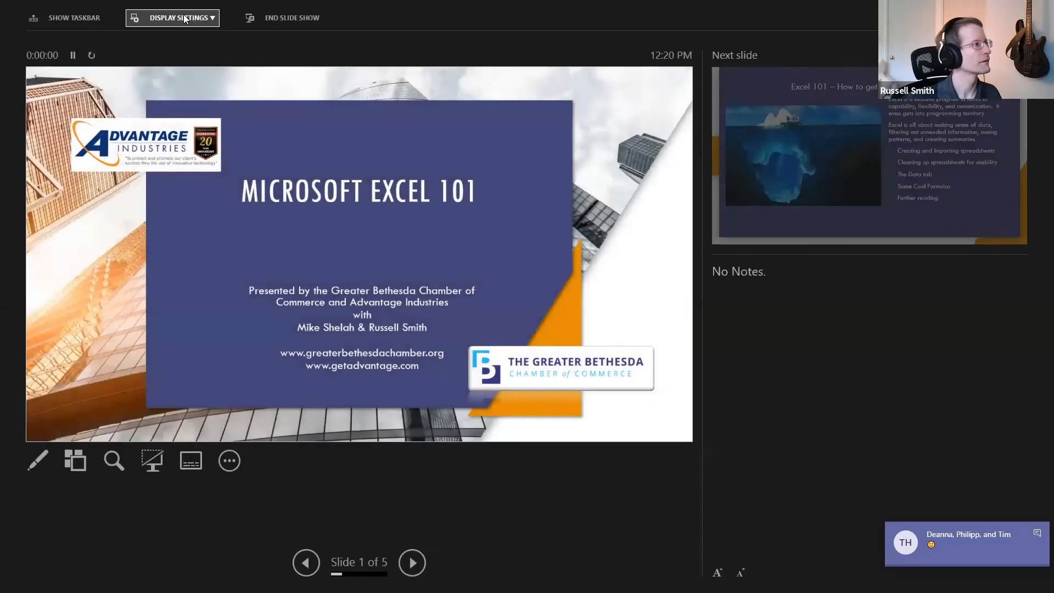
left_click(185, 18)
left_click(172, 67)
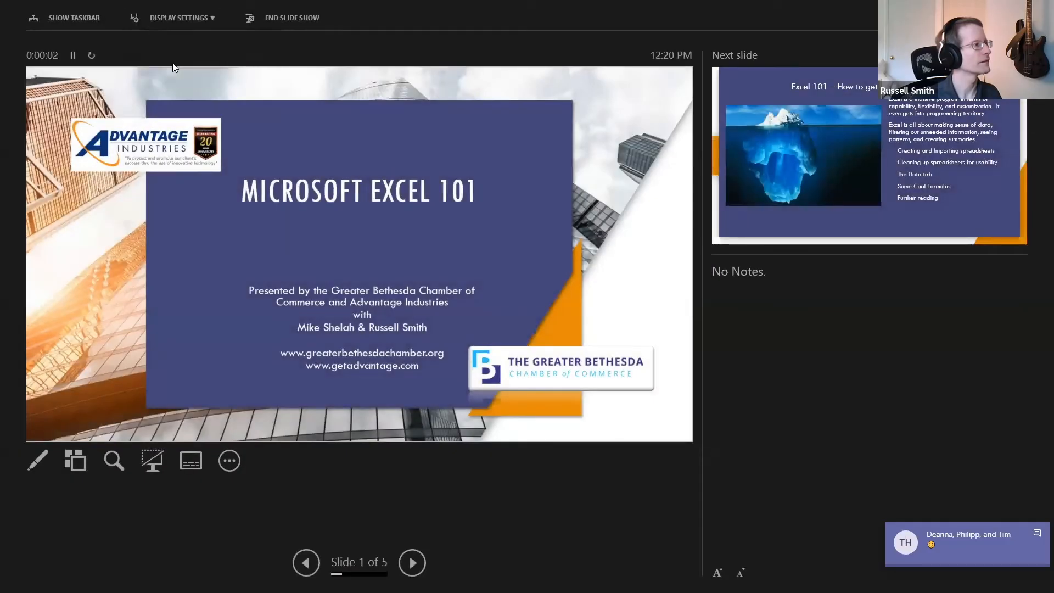